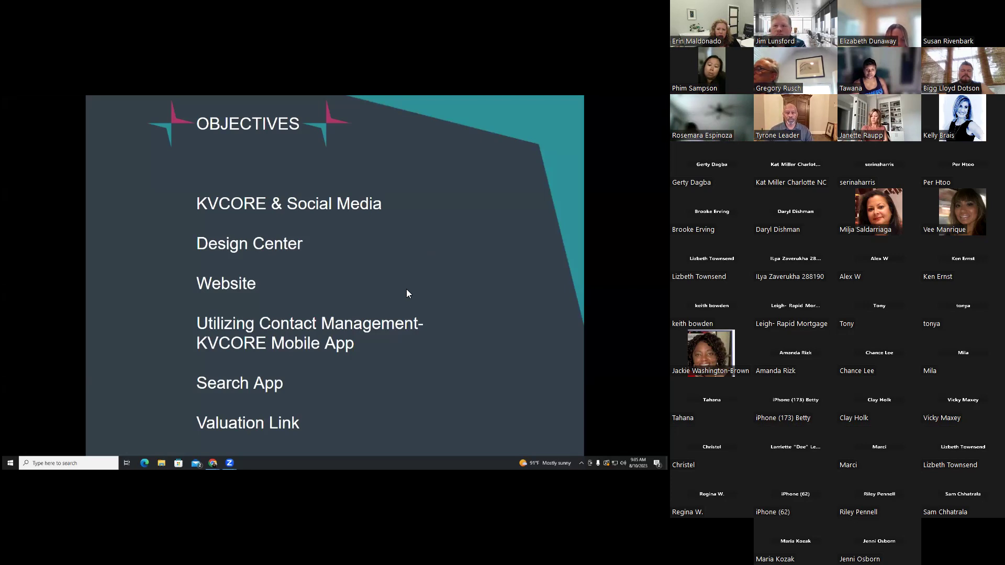
Exit the full-screen slideshow to return to the Objectives slide in the Slides editor
right_click(424, 238)
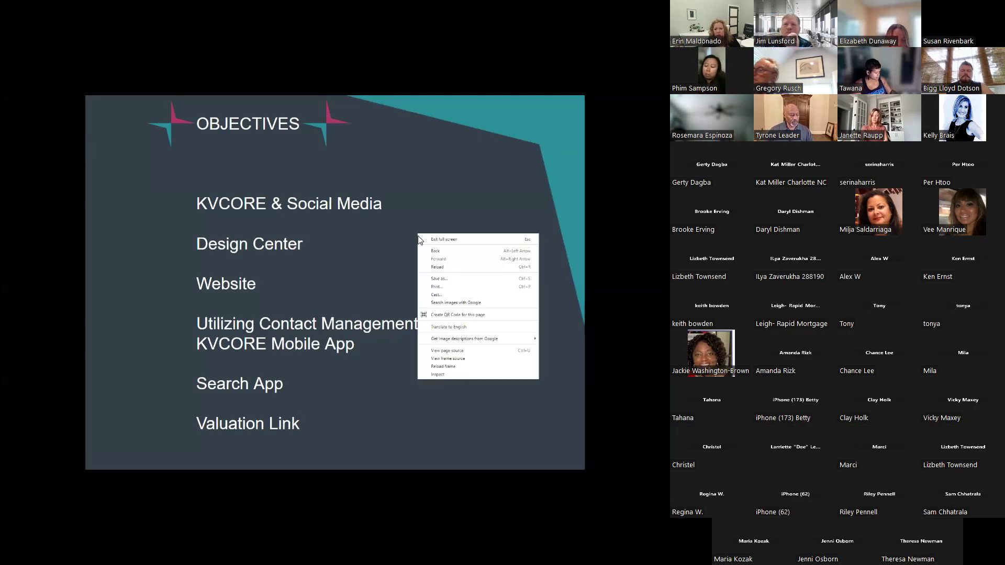
left_click(425, 239)
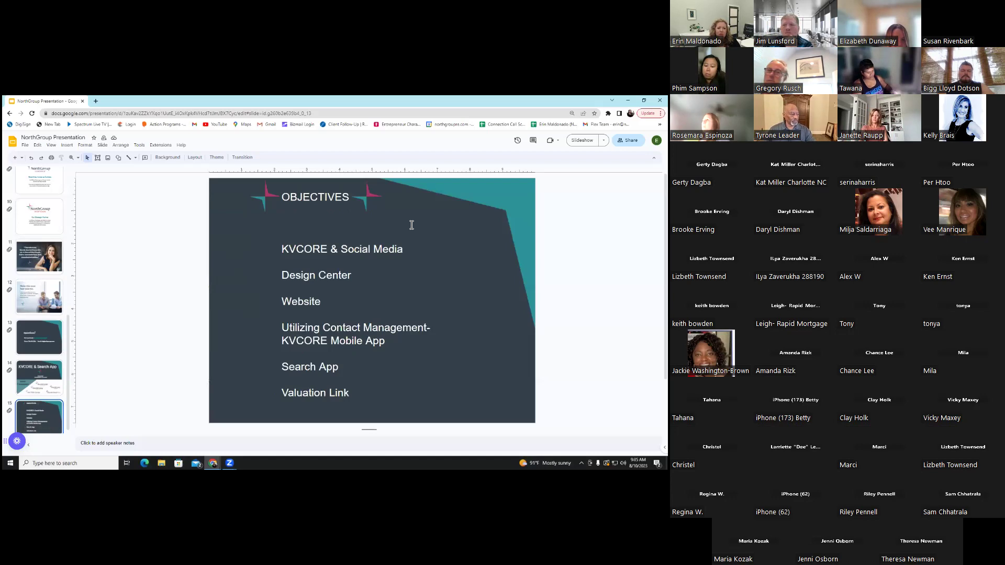
Load app.kvcore.com in a new tab, look over the dashboard, and open the account menu
left_click(95, 102)
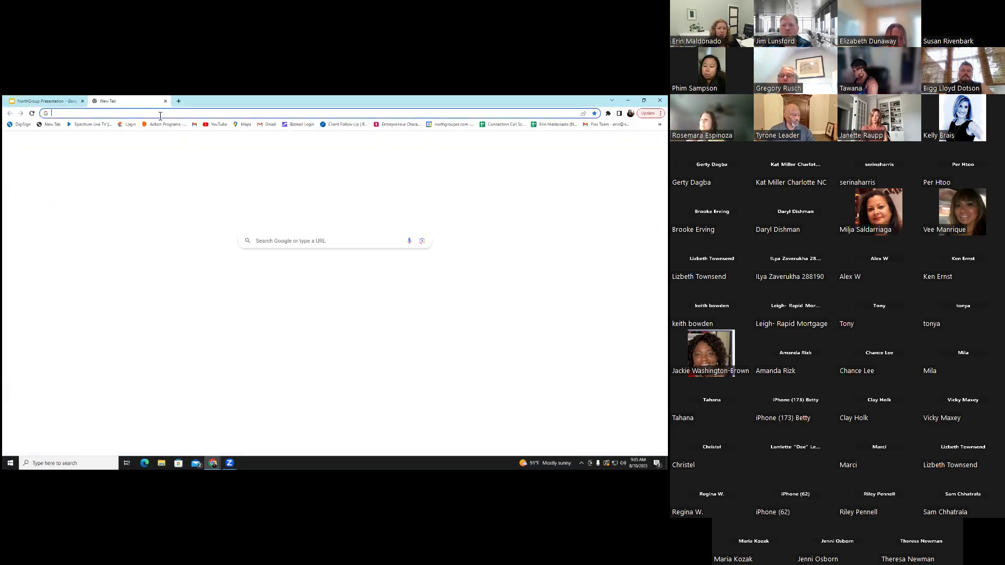
type("app.kv")
key("Return")
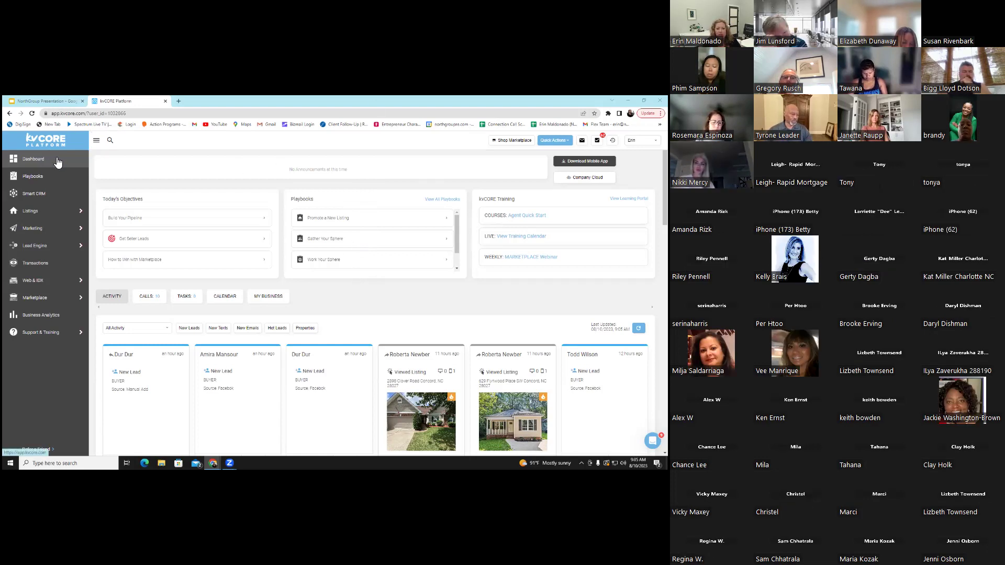
scroll(393, 231, "down", 2)
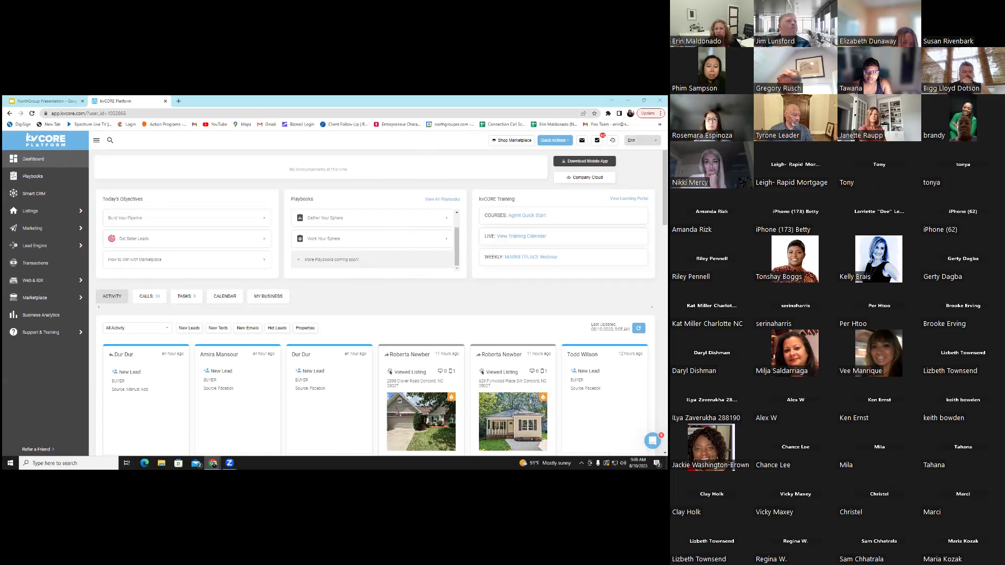
left_click(641, 140)
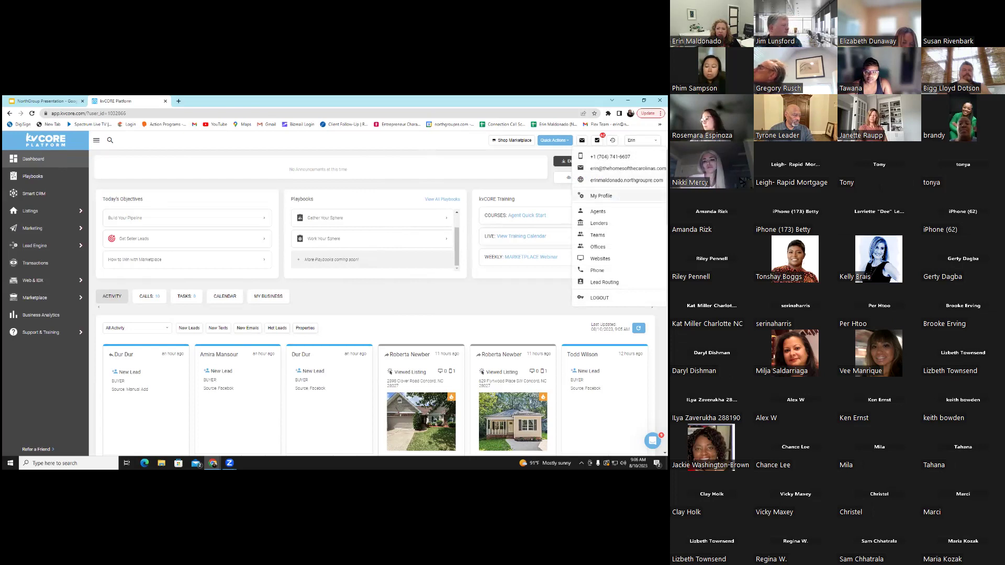
Open My Profile and scroll through the contact and social media details
left_click(602, 196)
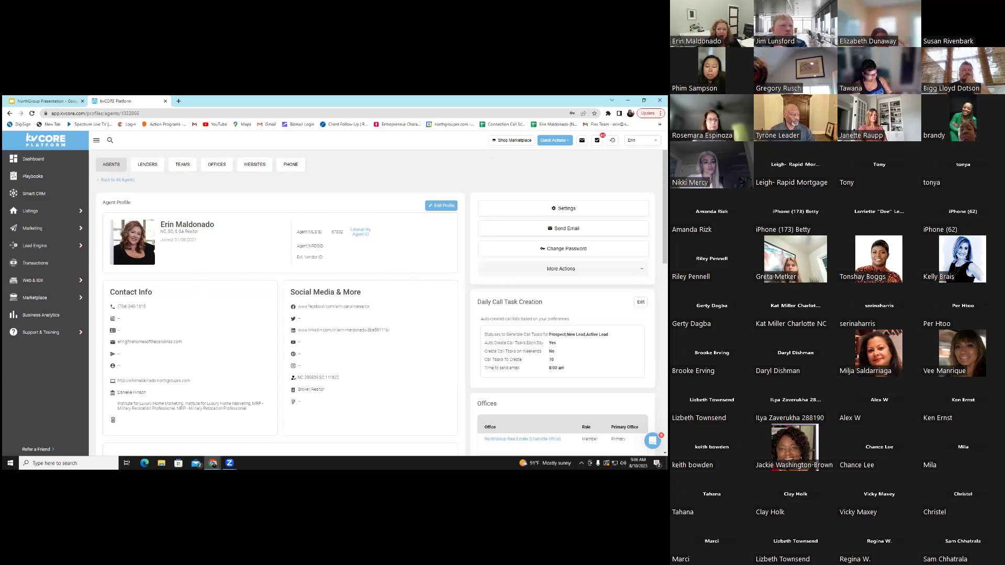
scroll(354, 154, "down", 1)
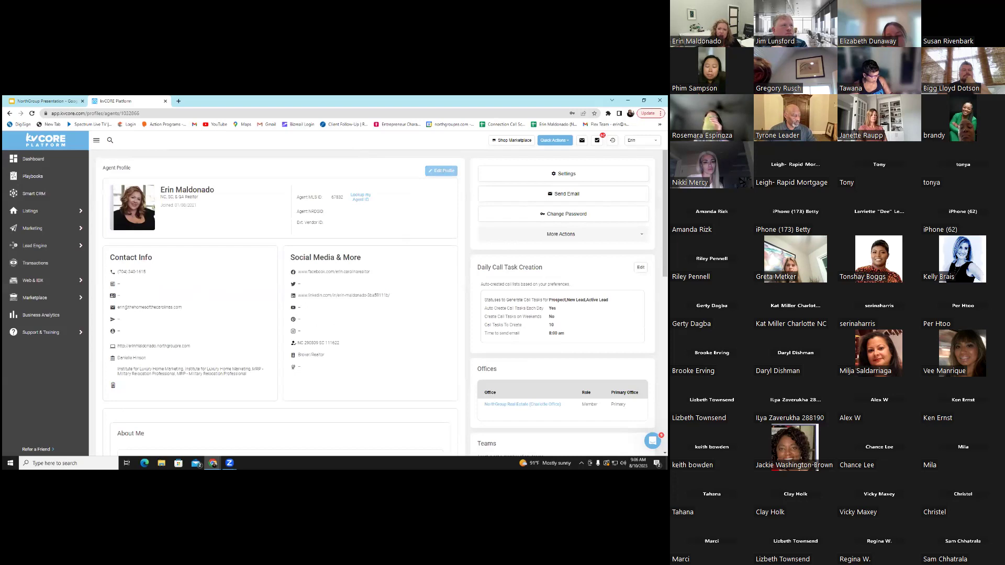
Put the profile into edit mode and scroll through the fields and About Me bio
left_click(435, 171)
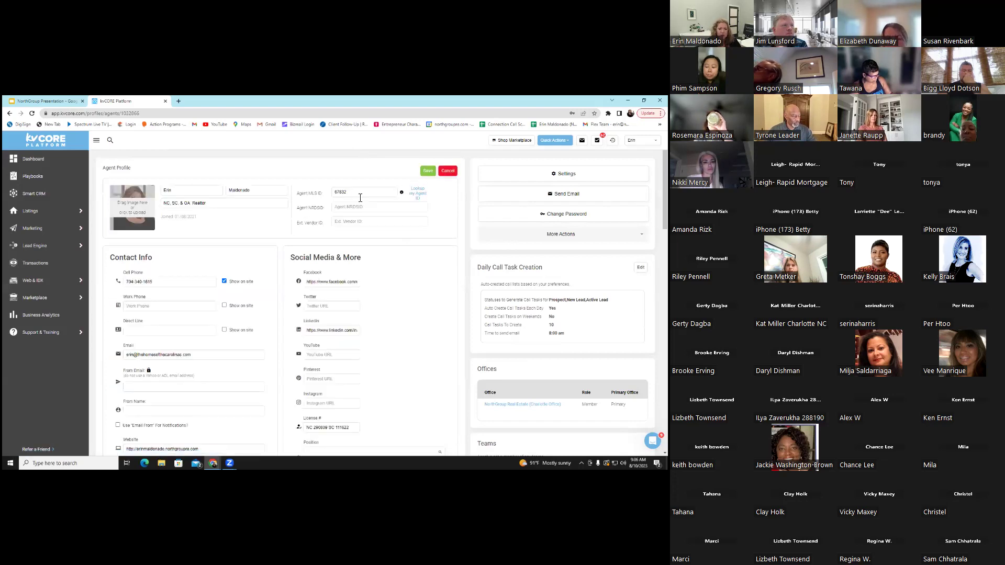
scroll(403, 239, "down", 4)
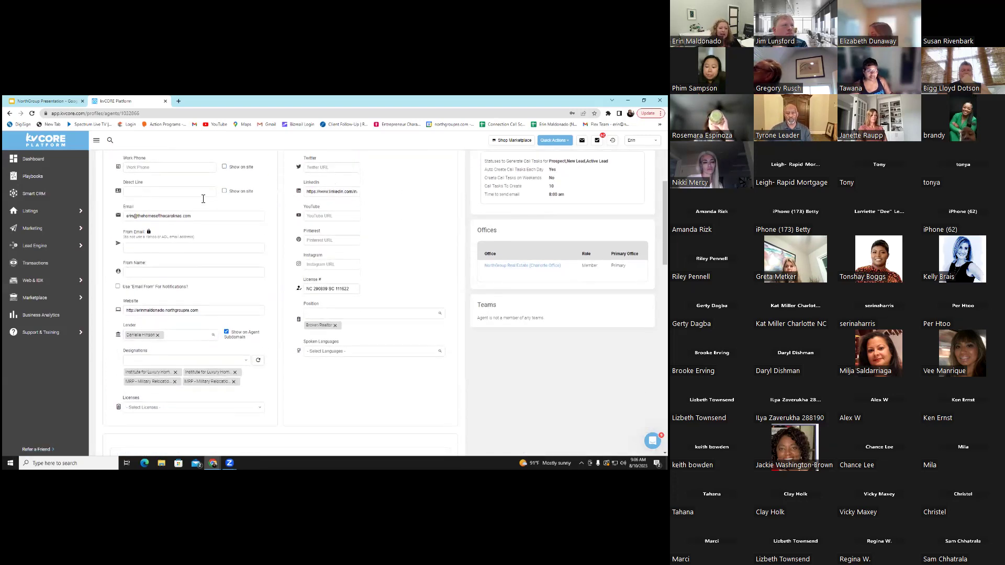
scroll(271, 250, "down", 3)
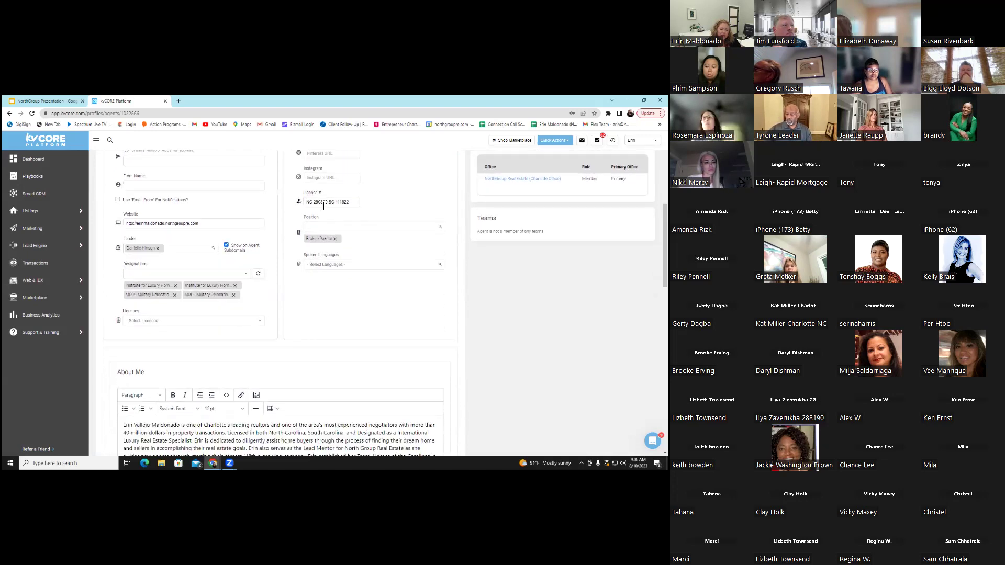
scroll(373, 249, "down", 5)
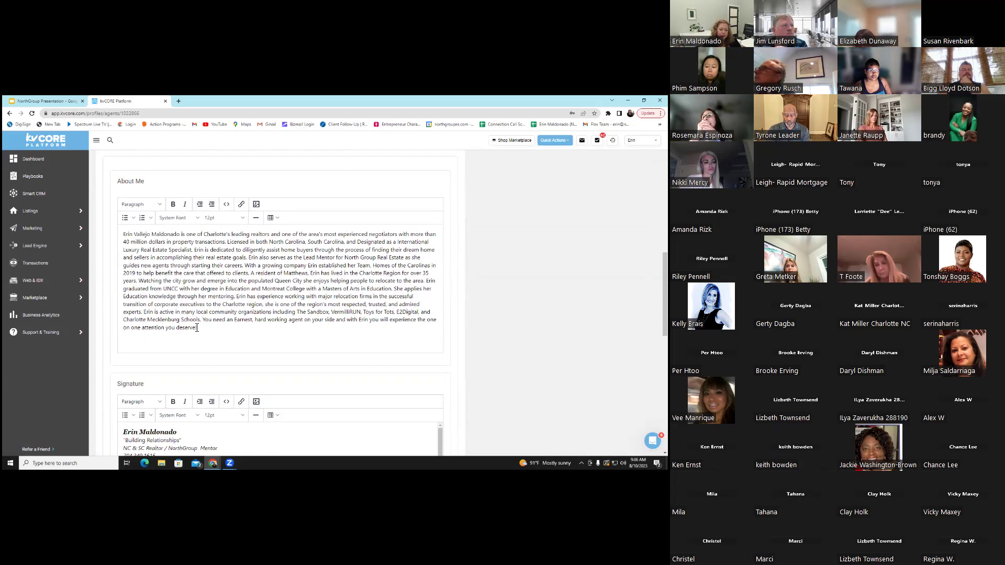
scroll(342, 264, "down", 5)
scroll(344, 263, "down", 1)
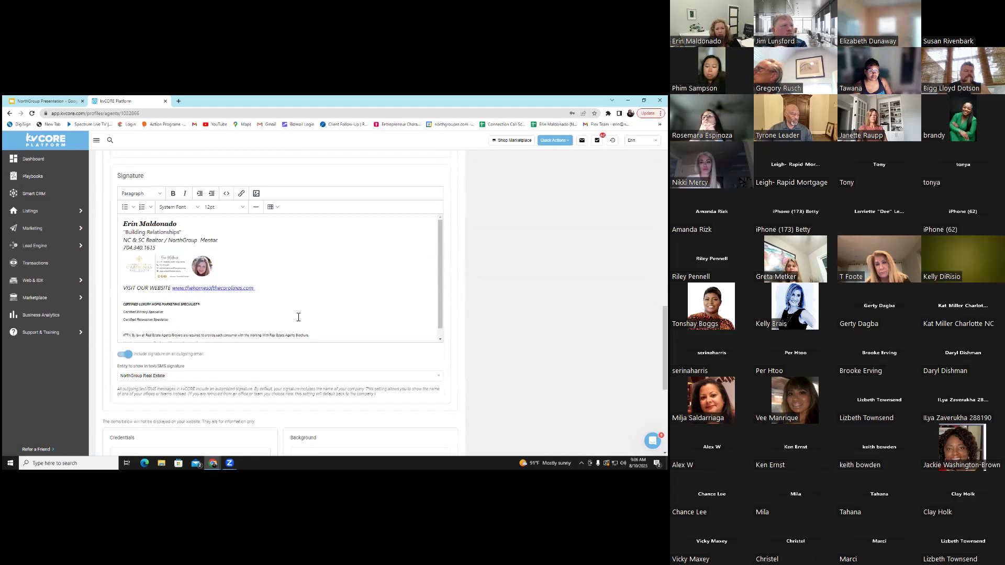
Toggle Include signature off and back on, keeping the email signature enabled
left_click(126, 355)
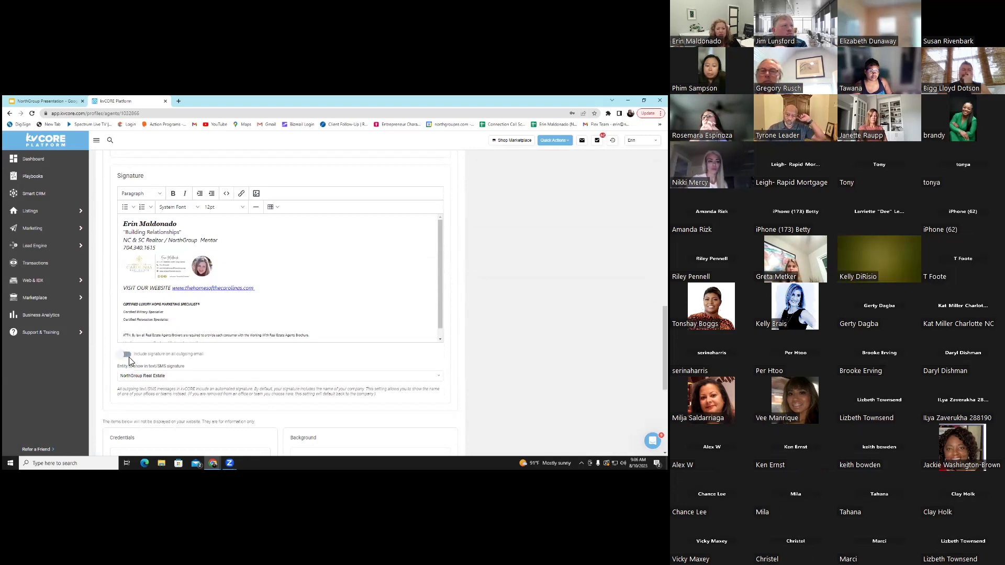
left_click(126, 354)
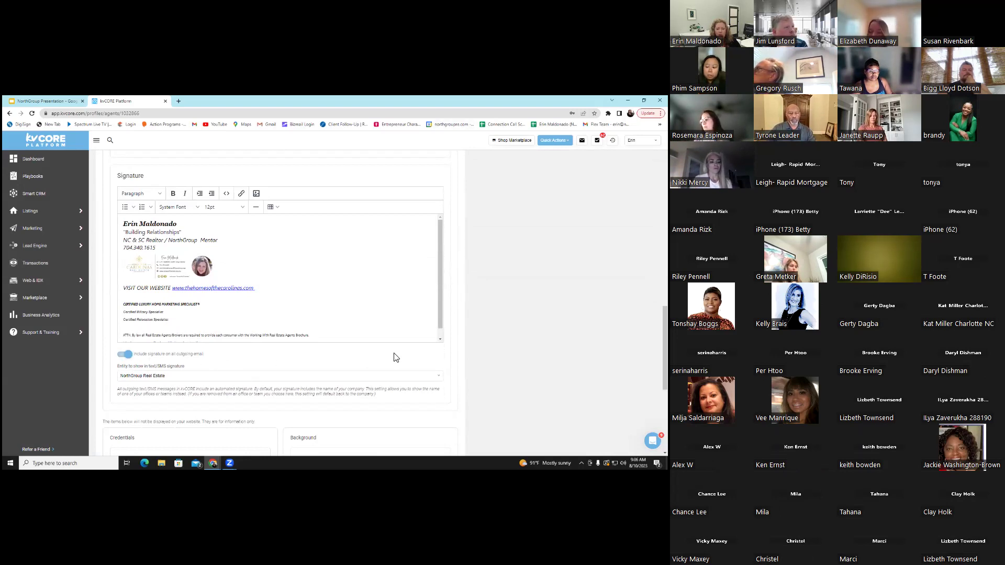
scroll(381, 332, "down", 1)
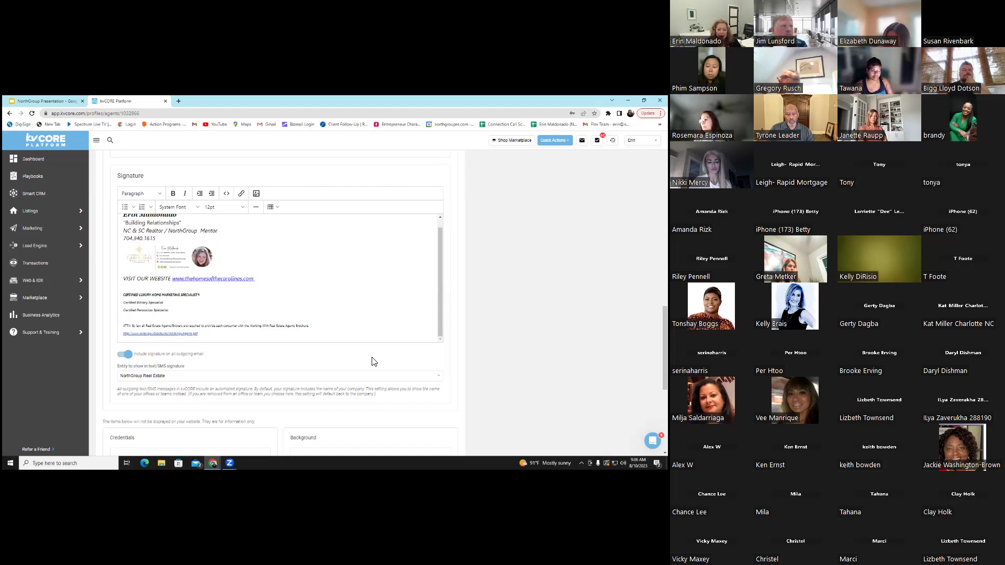
scroll(374, 361, "up", 10)
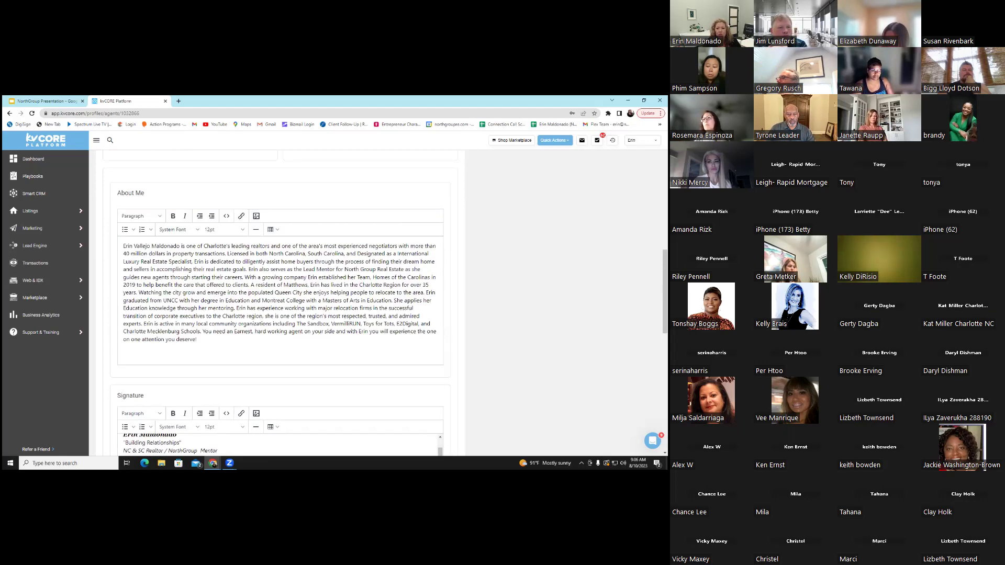
scroll(374, 151, "up", 3)
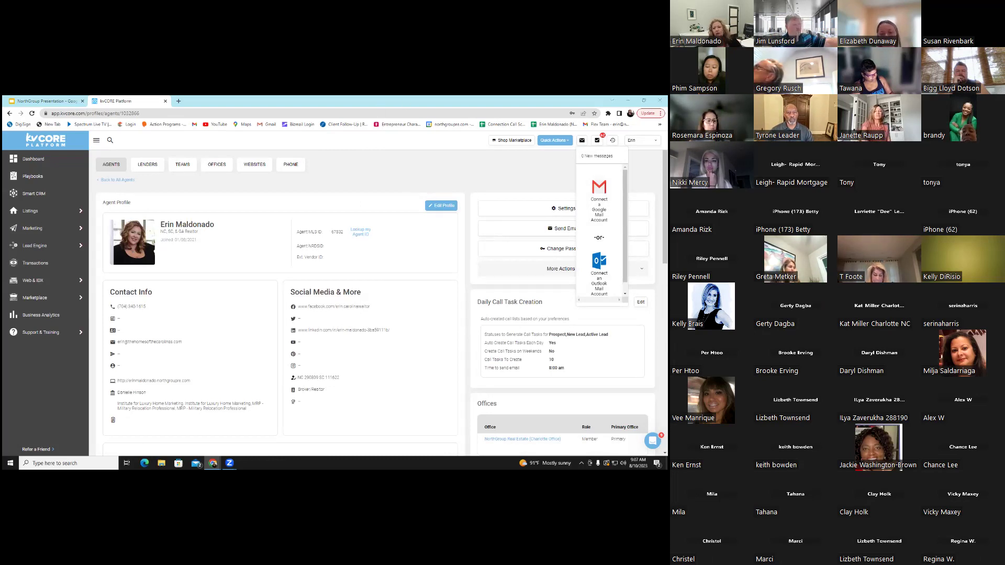
Connect a Google Mail account, choosing the account and allowing Inside Real Estate access
left_click(599, 202)
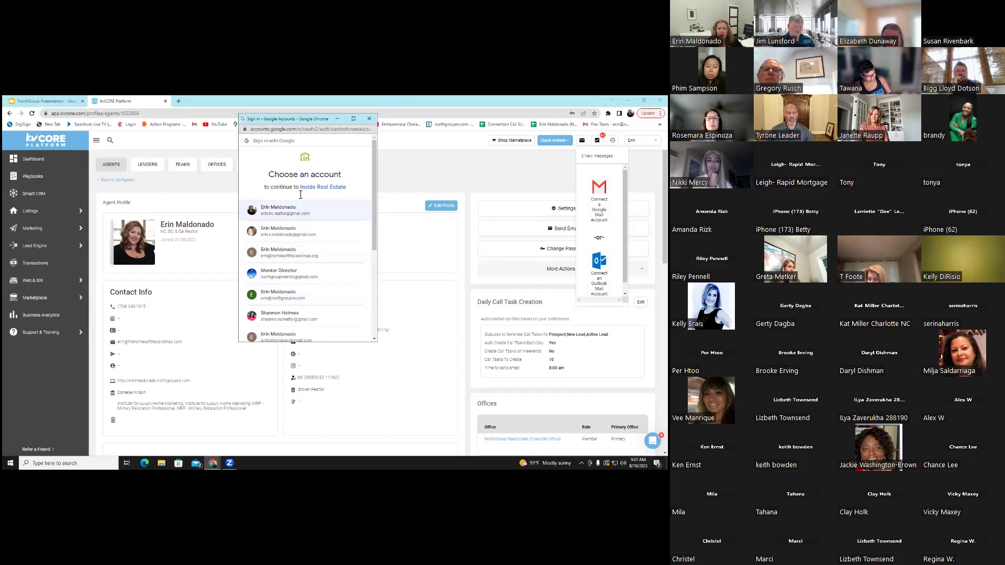
left_click(304, 217)
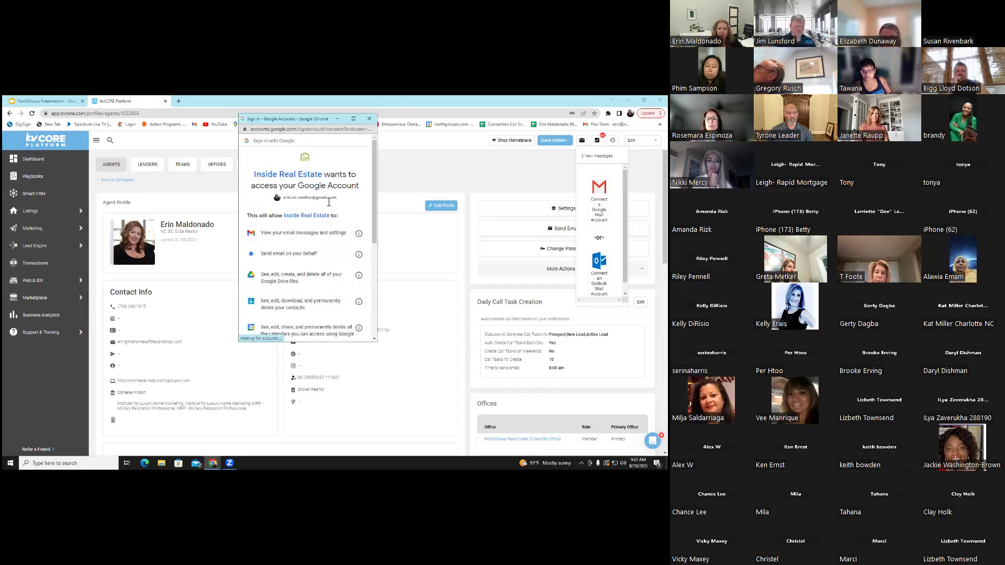
scroll(332, 279, "down", 5)
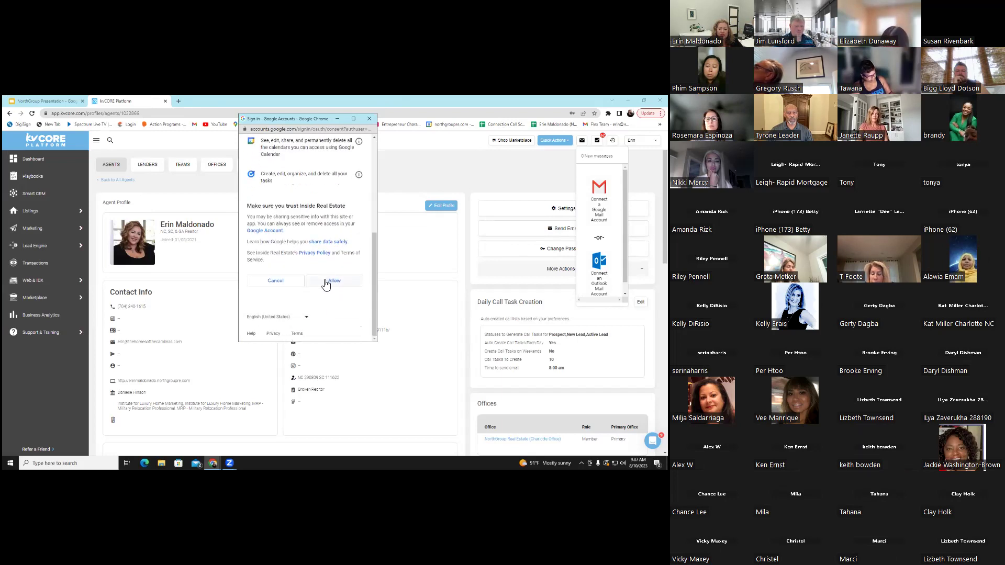
left_click(326, 282)
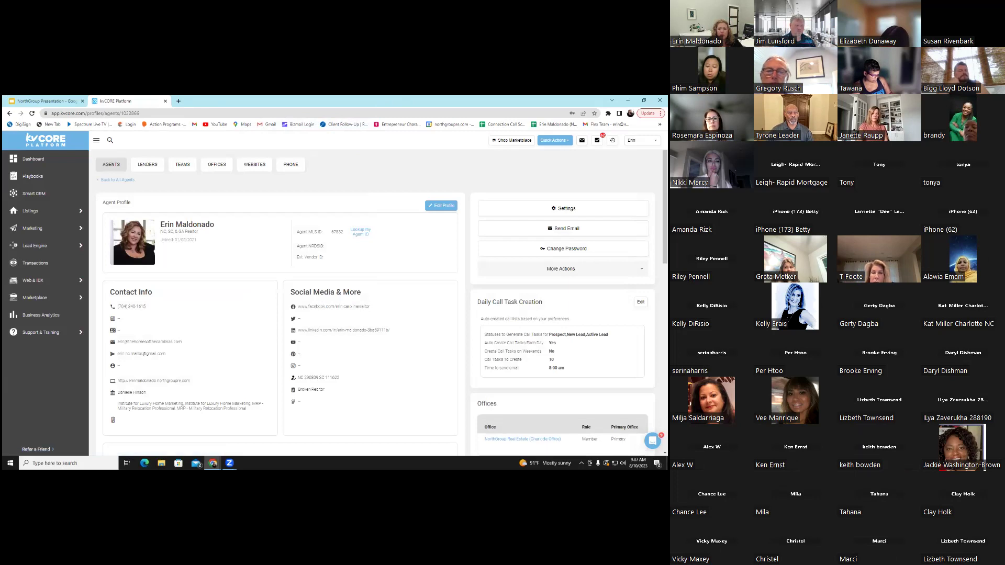
Set Google sync to email off, calendar on, always push kvCORE contacts, and save
left_click(581, 141)
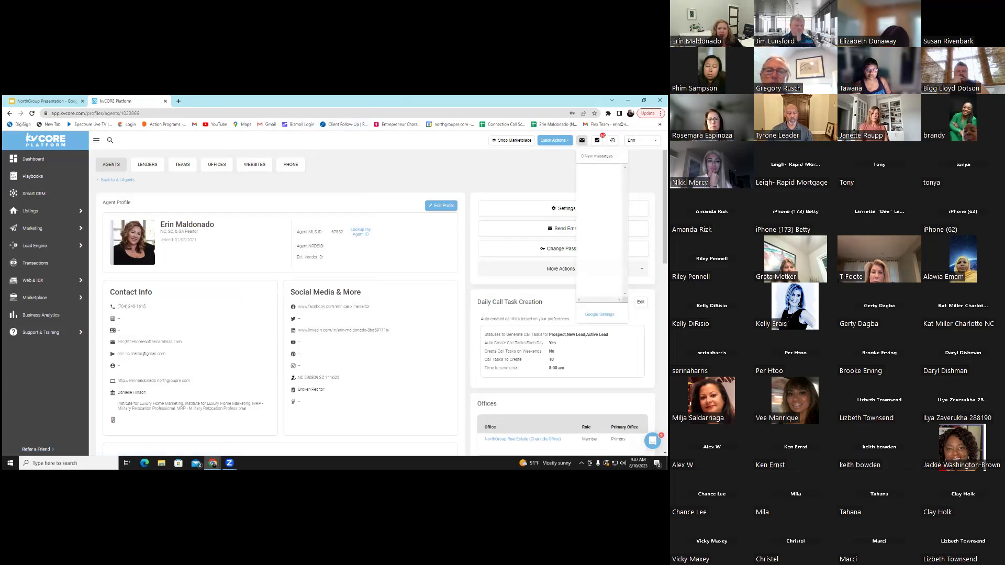
left_click(599, 315)
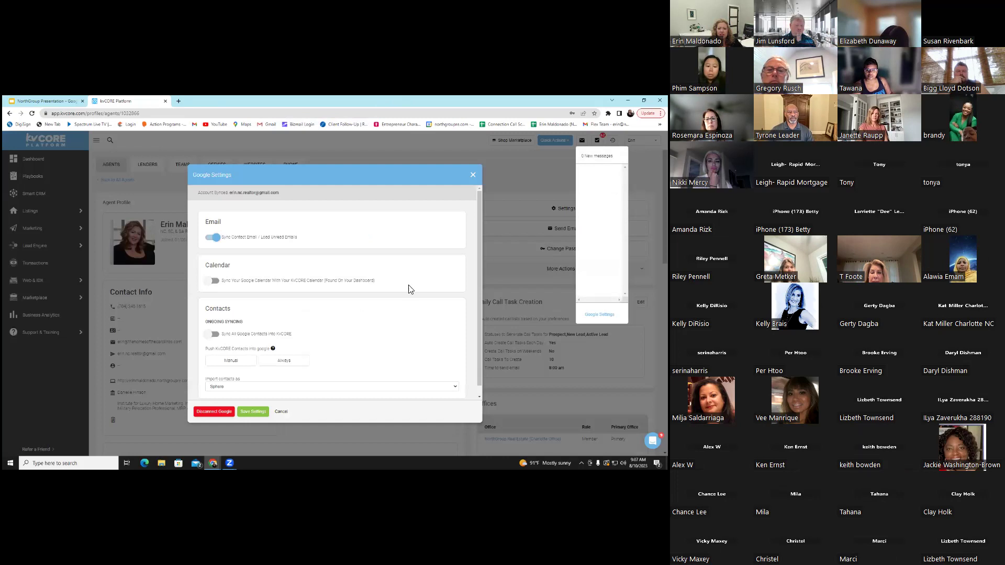
scroll(368, 222, "down", 1)
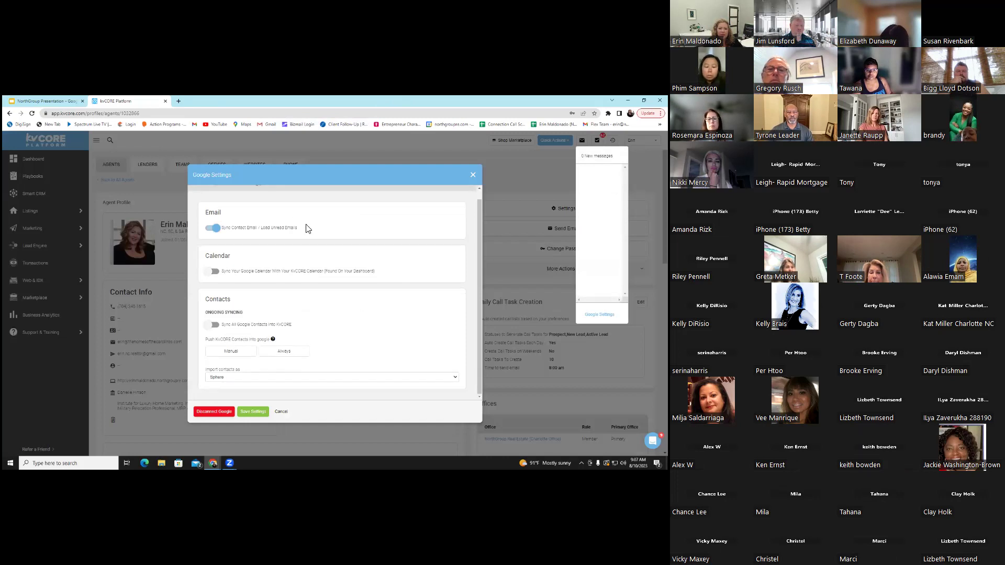
left_click(215, 228)
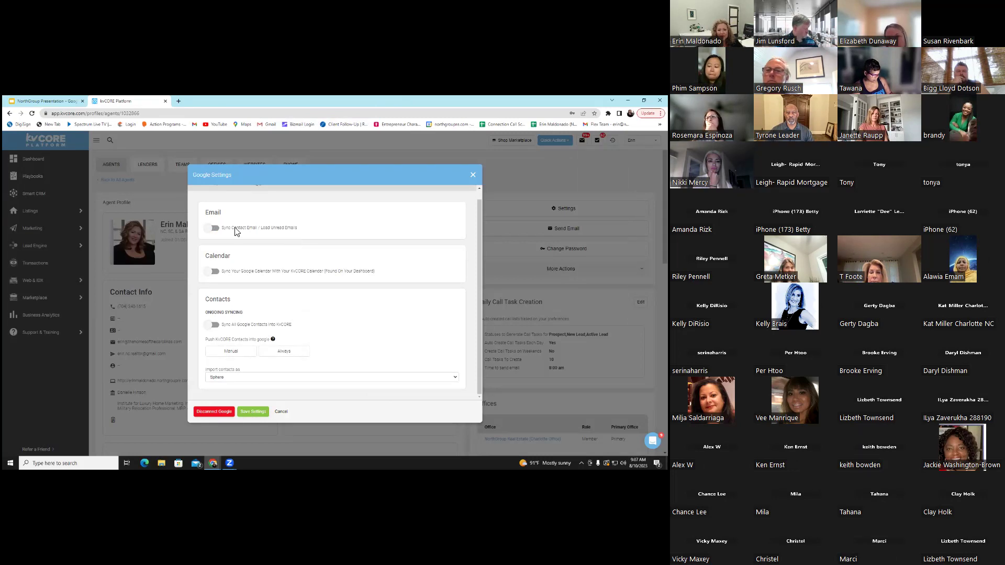
left_click(213, 273)
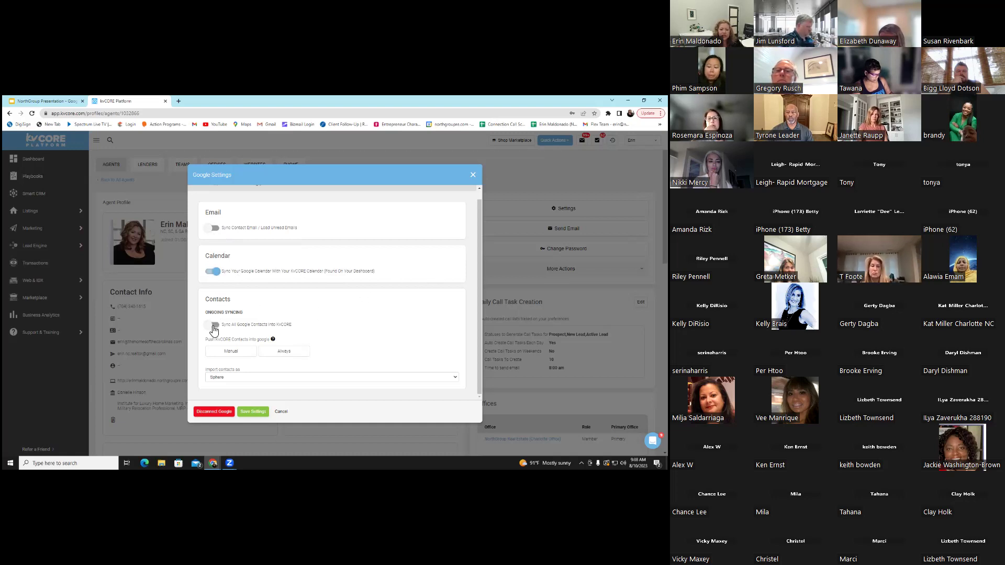
left_click(293, 352)
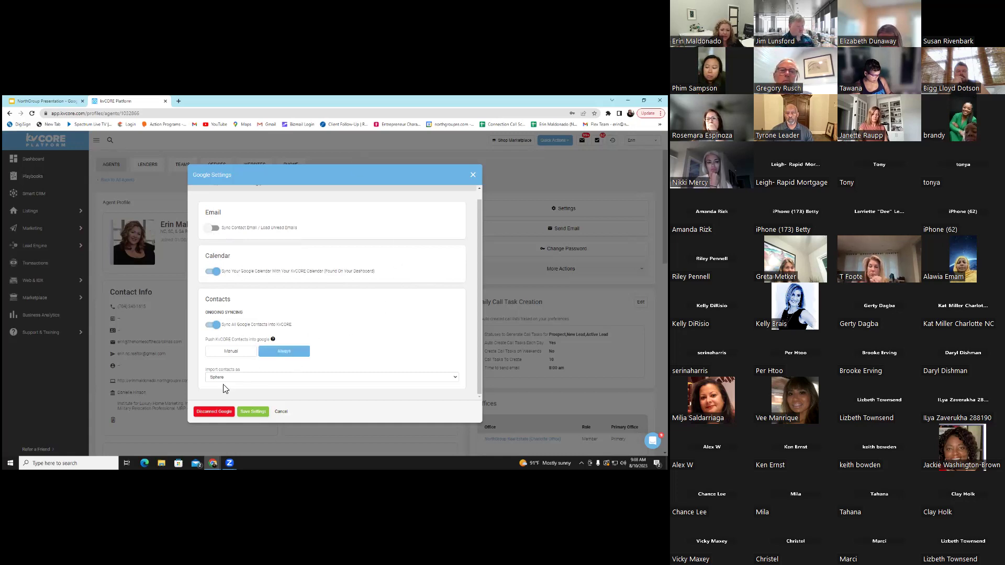
left_click(250, 412)
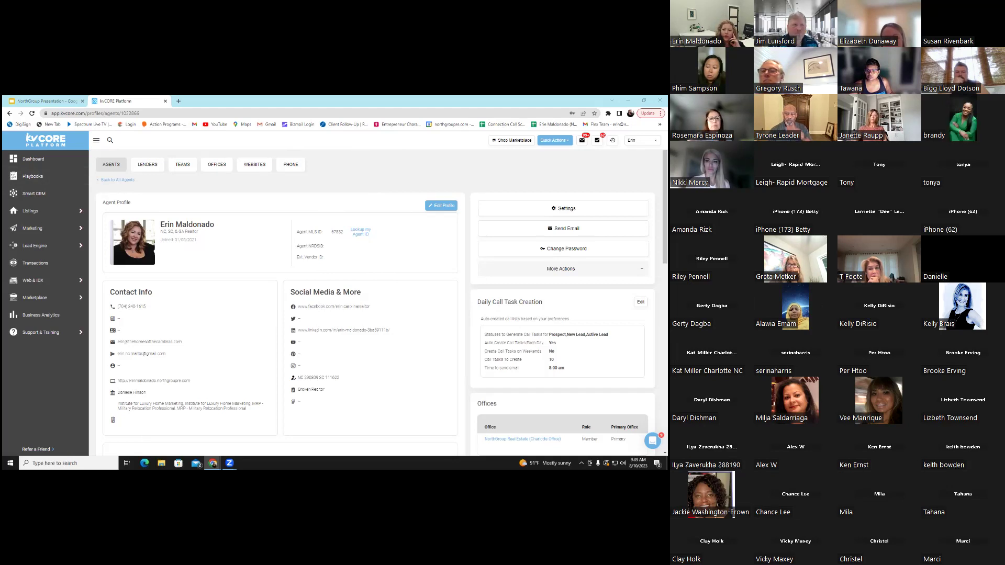
Switch on Sync Contact Email in Google Settings and save the settings
left_click(582, 140)
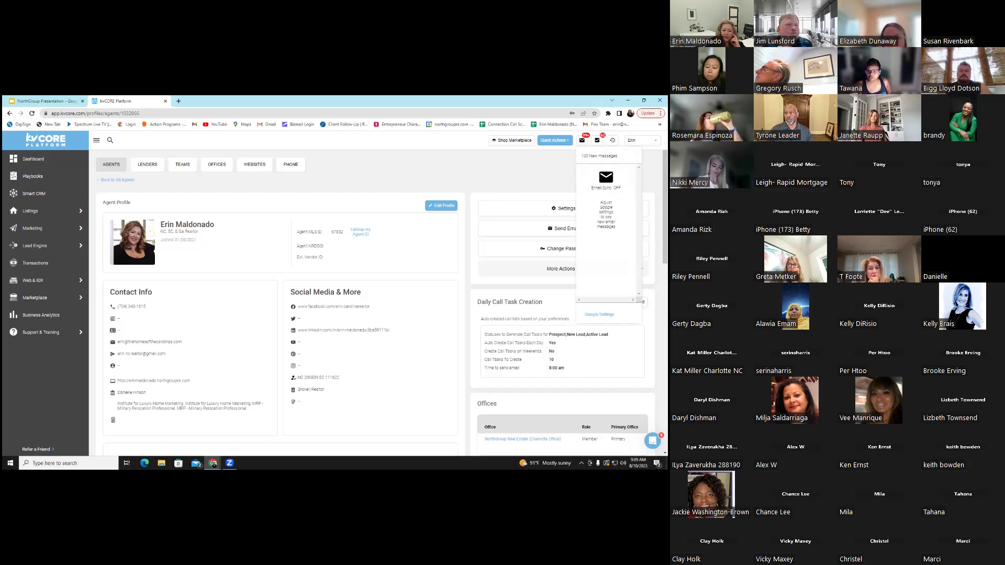
left_click(599, 314)
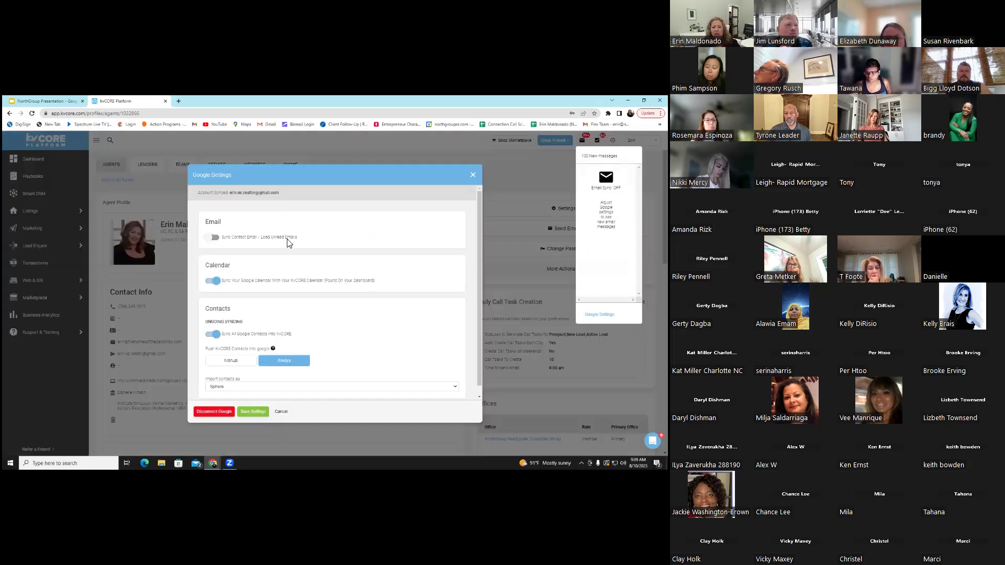
left_click(215, 240)
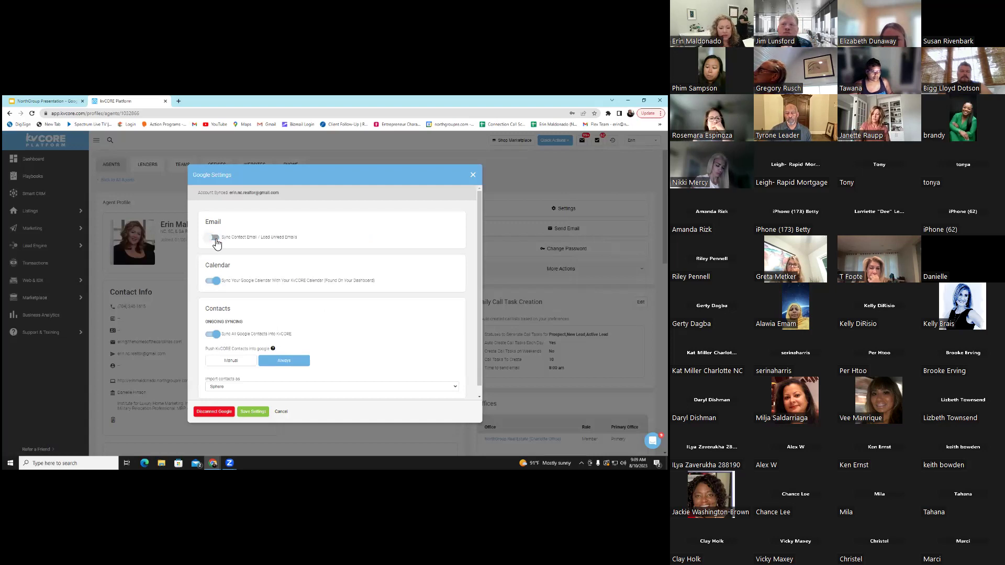
scroll(348, 248, "down", 1)
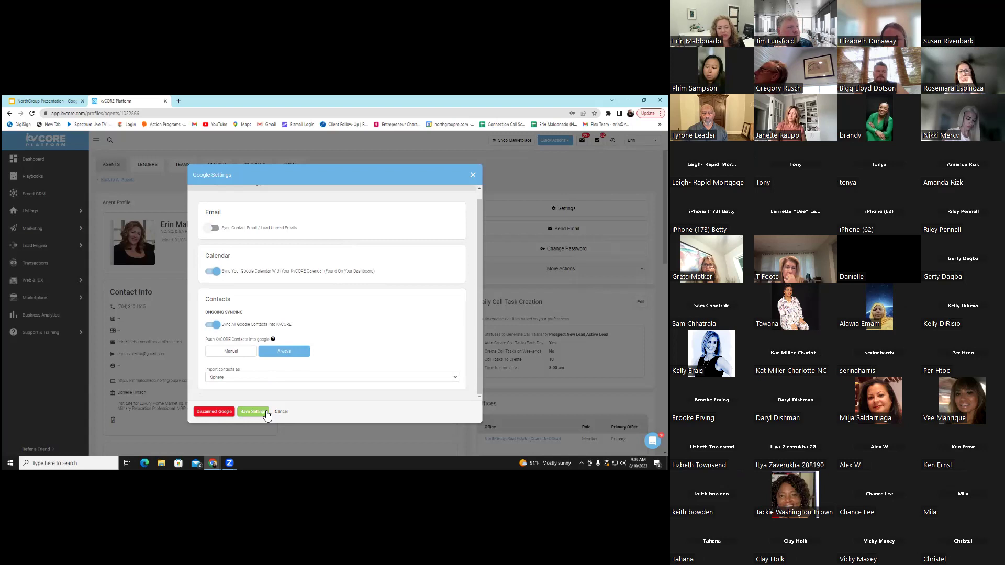
left_click(266, 413)
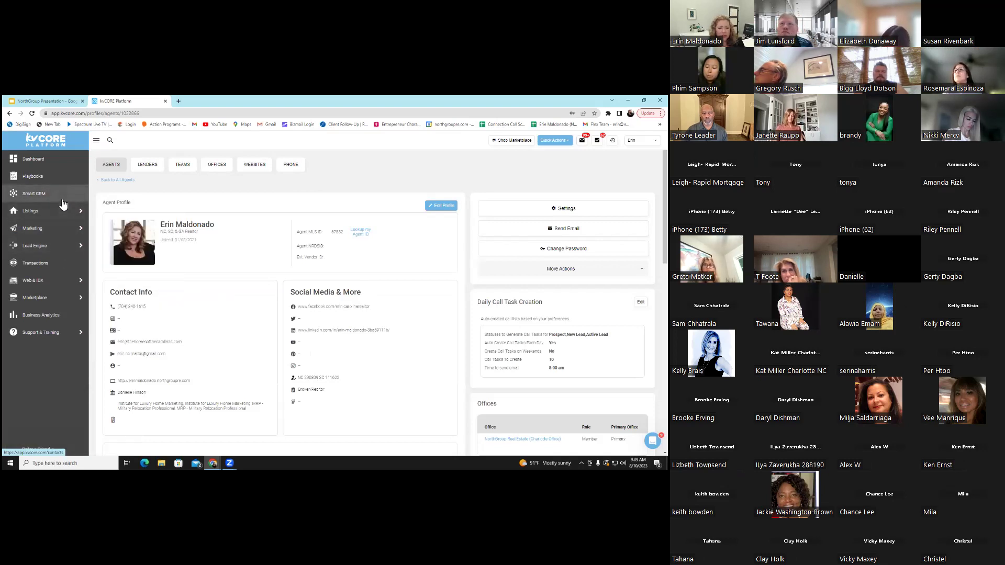
Go to Marketing > New CORE Social, collapse the Listing Machine checklist, and browse the calendar
mouse_move(63, 234)
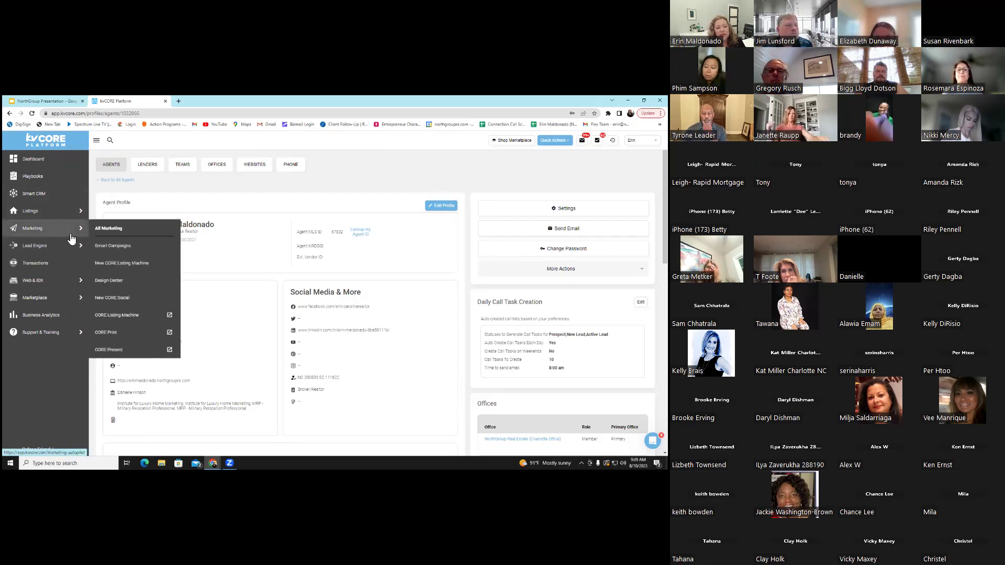
left_click(125, 298)
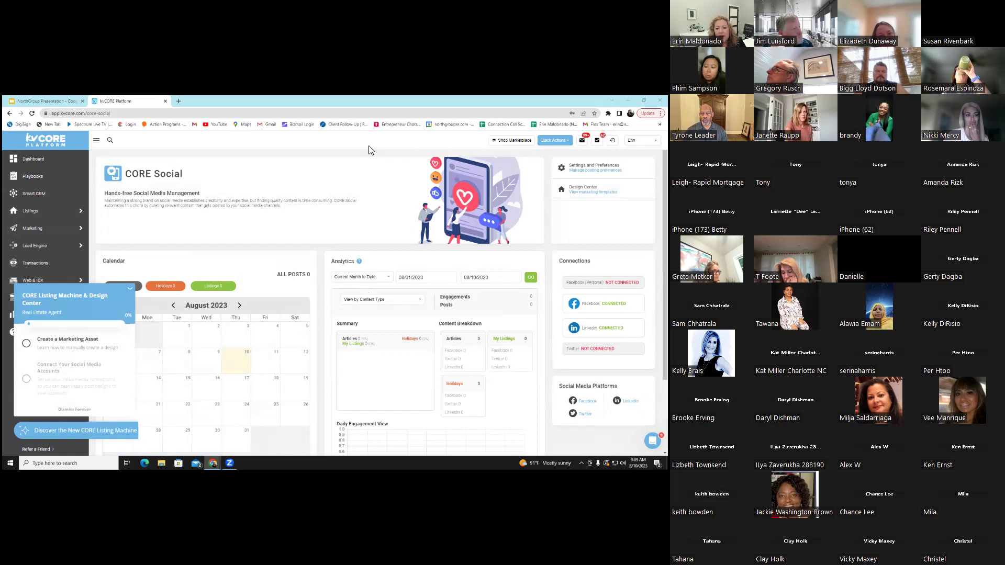
left_click(131, 288)
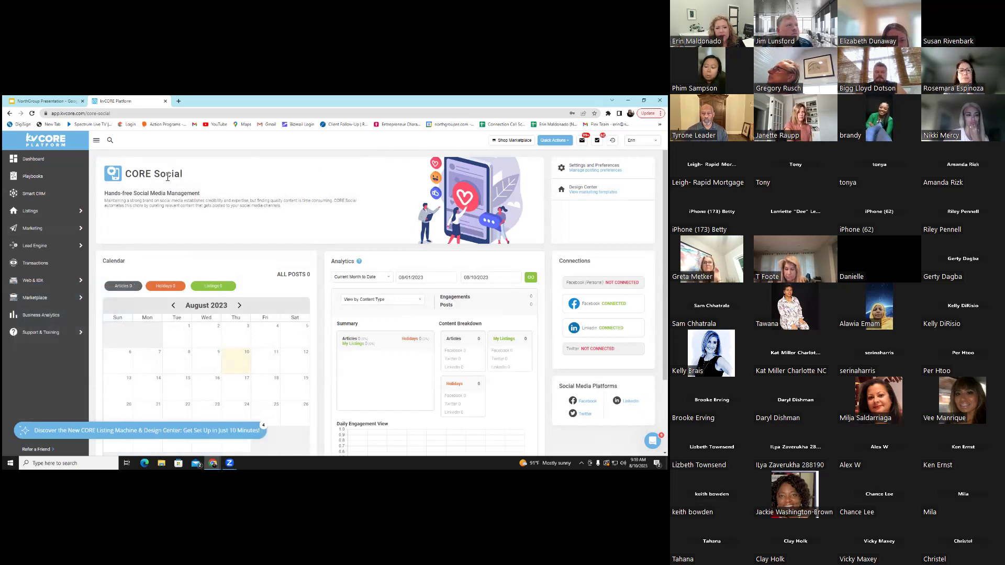
scroll(390, 217, "down", 1)
scroll(389, 218, "down", 1)
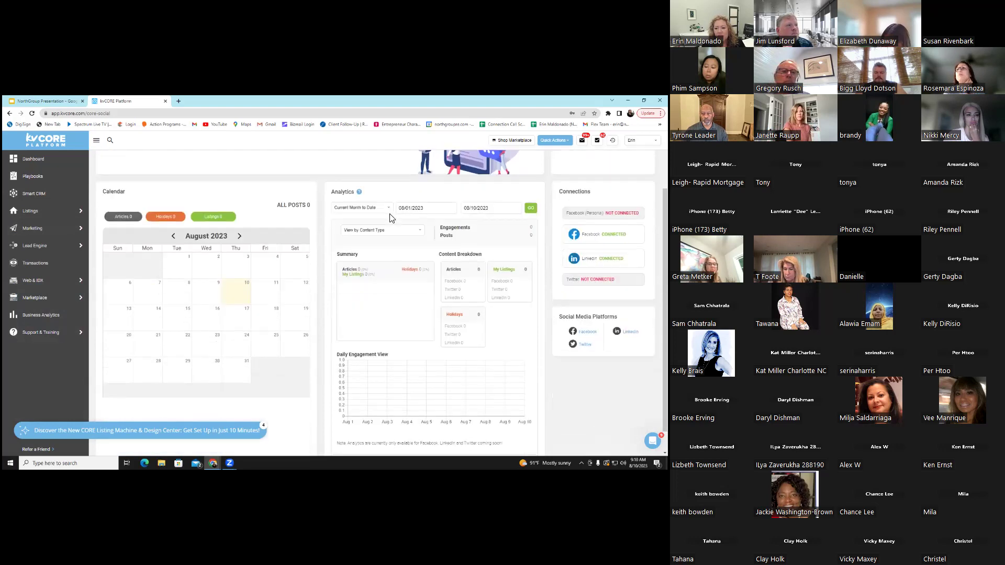
scroll(389, 218, "down", 1)
scroll(390, 218, "up", 3)
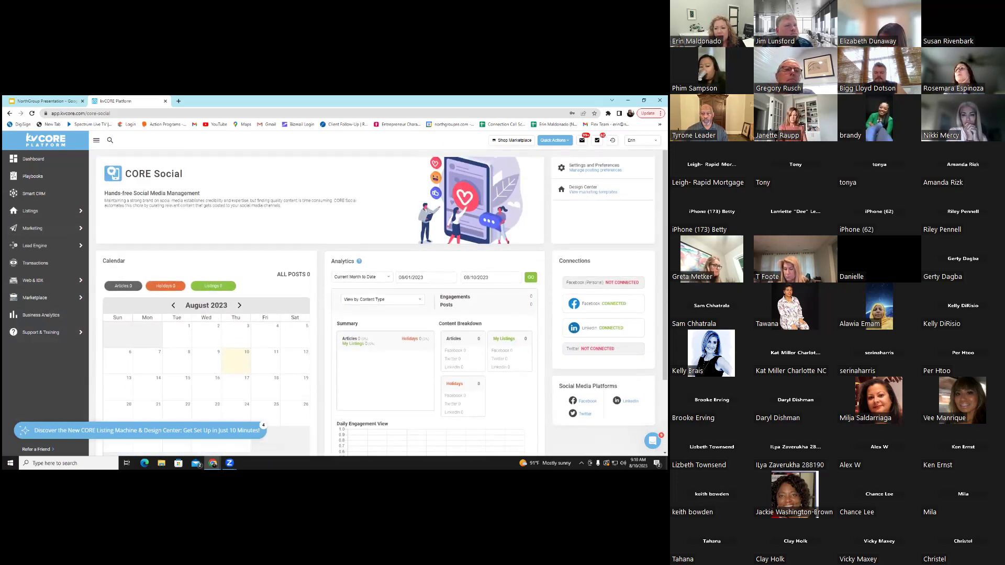
scroll(320, 304, "down", 1)
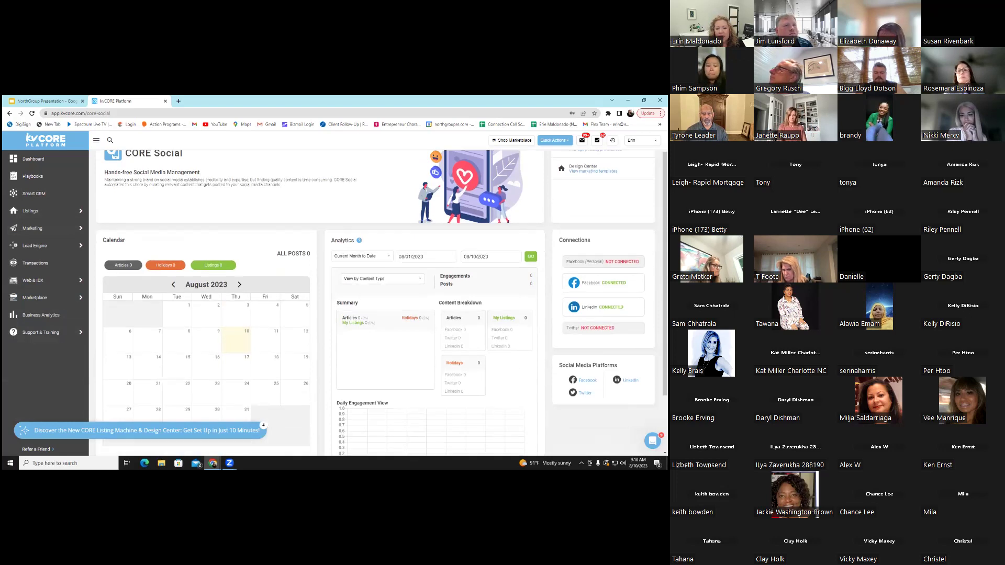
scroll(320, 304, "down", 1)
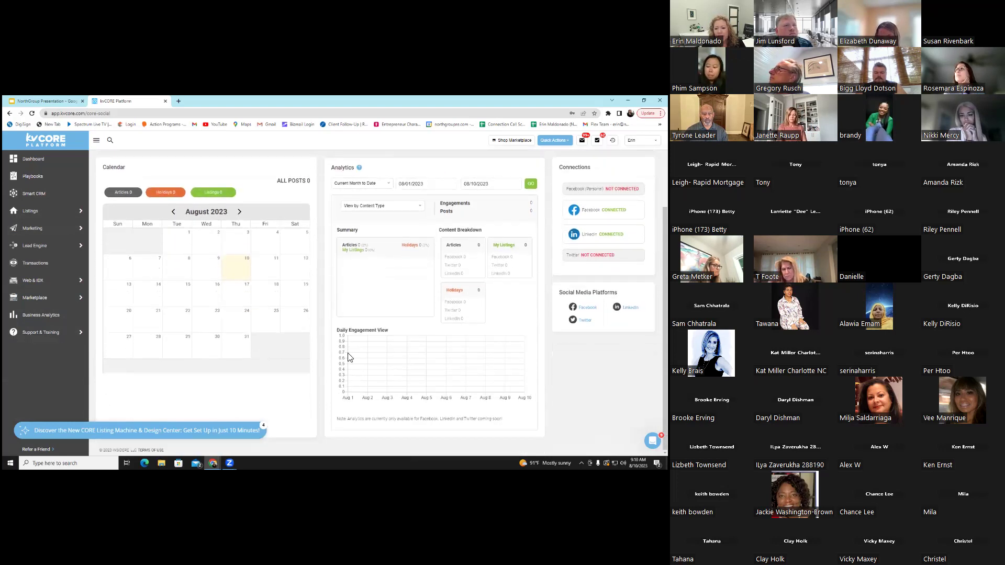
scroll(553, 354, "up", 1)
scroll(377, 301, "up", 2)
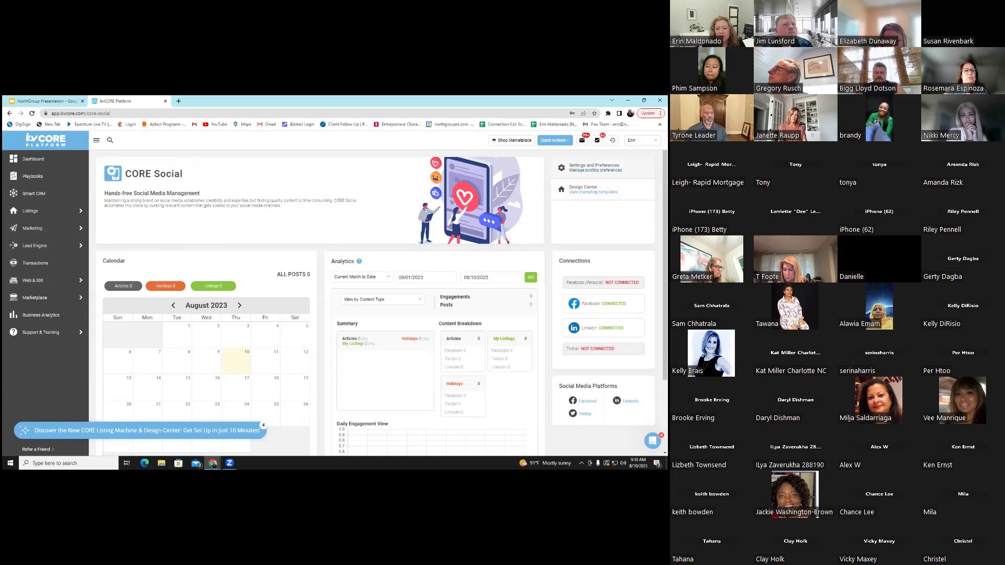
In Settings and Preferences, review and save Social Media Connections, then edit Article settings
left_click(592, 166)
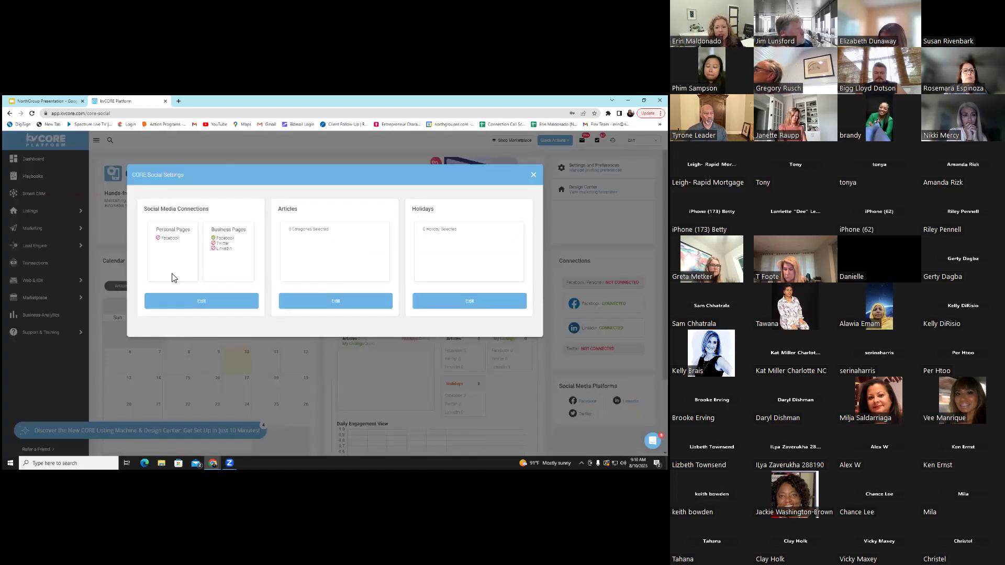
left_click(218, 304)
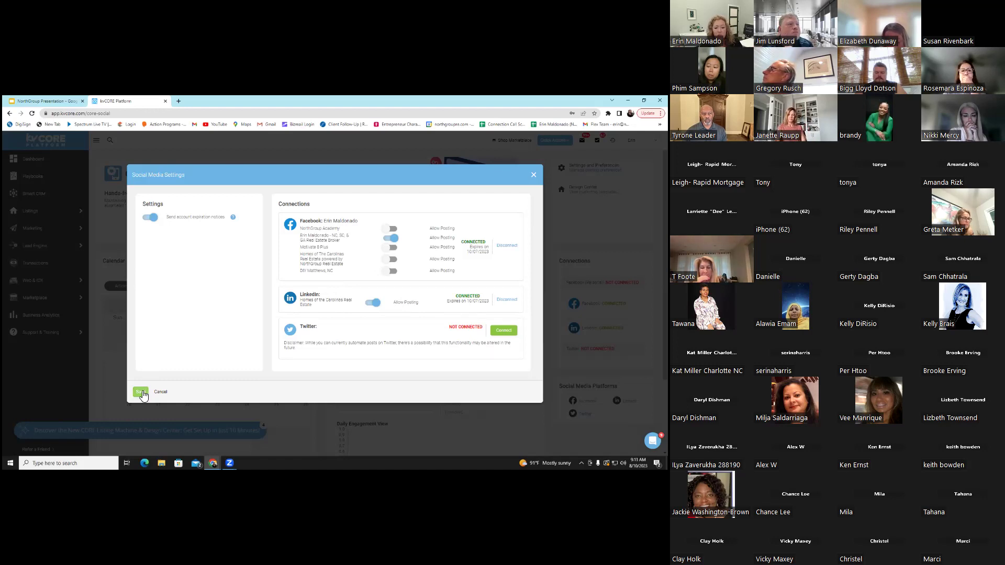
left_click(140, 393)
left_click(350, 300)
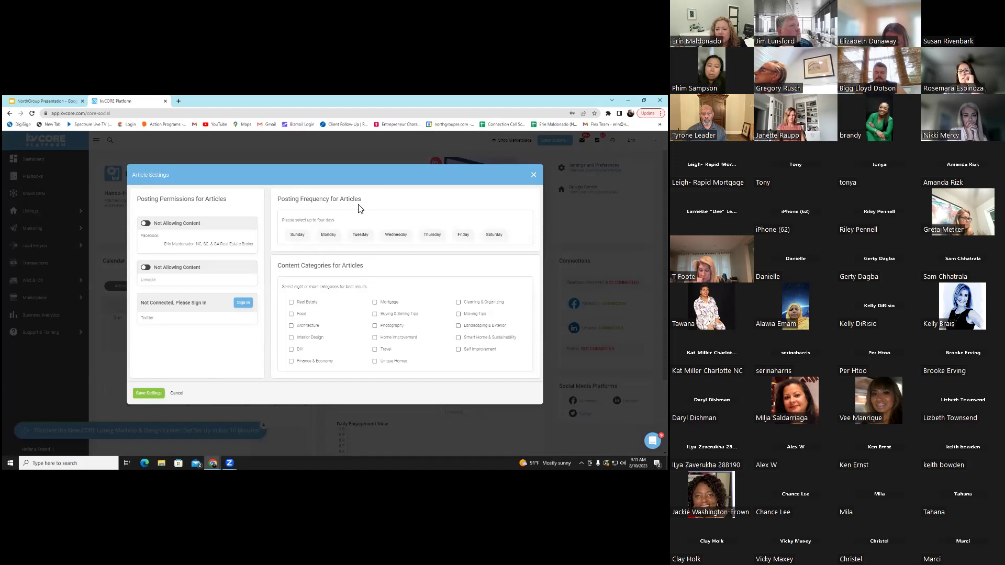
Choose Sunday, Tuesday, Thursday and Friday as article posting days
left_click(296, 234)
left_click(361, 235)
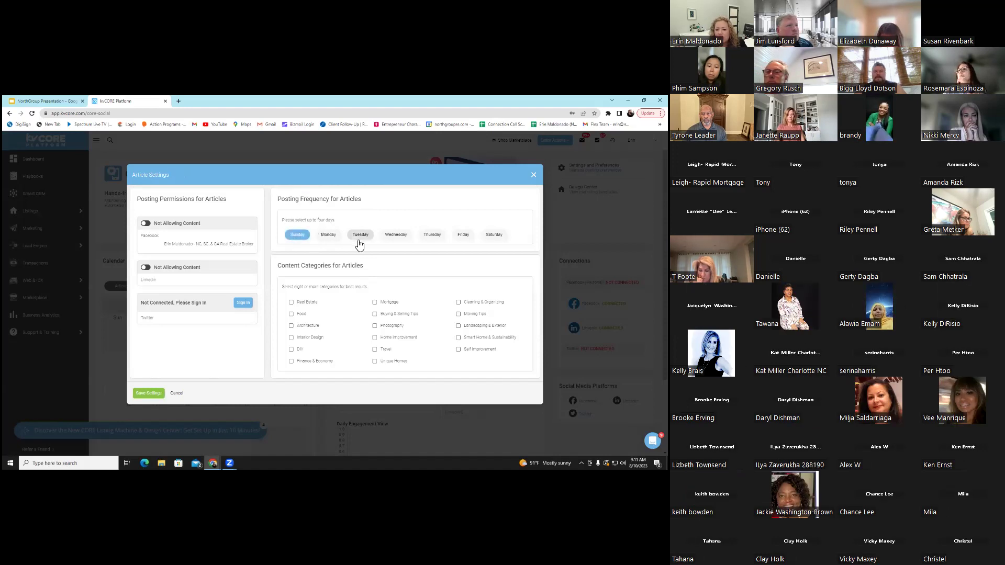
left_click(431, 236)
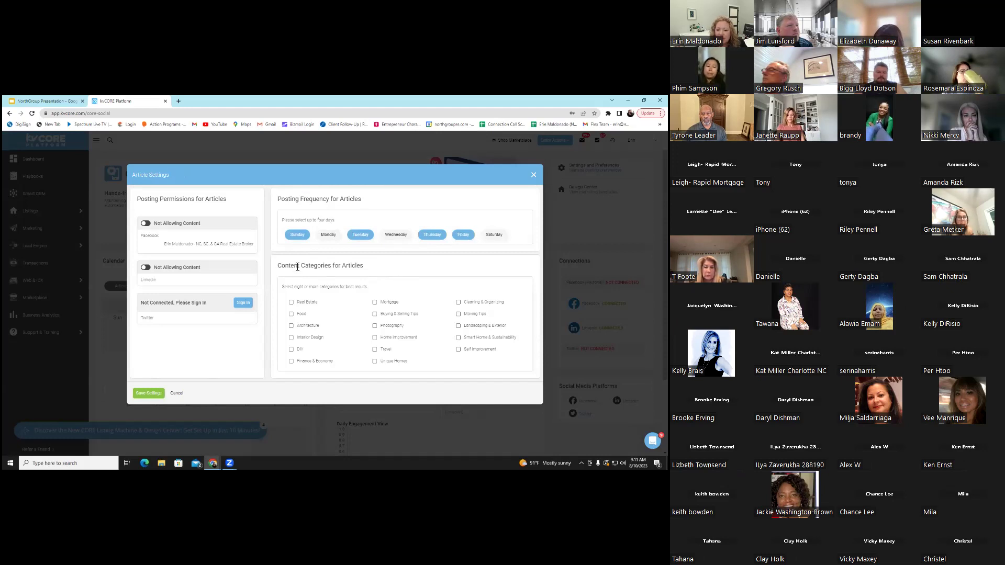
left_click_drag(297, 267, 374, 274)
left_click(368, 289)
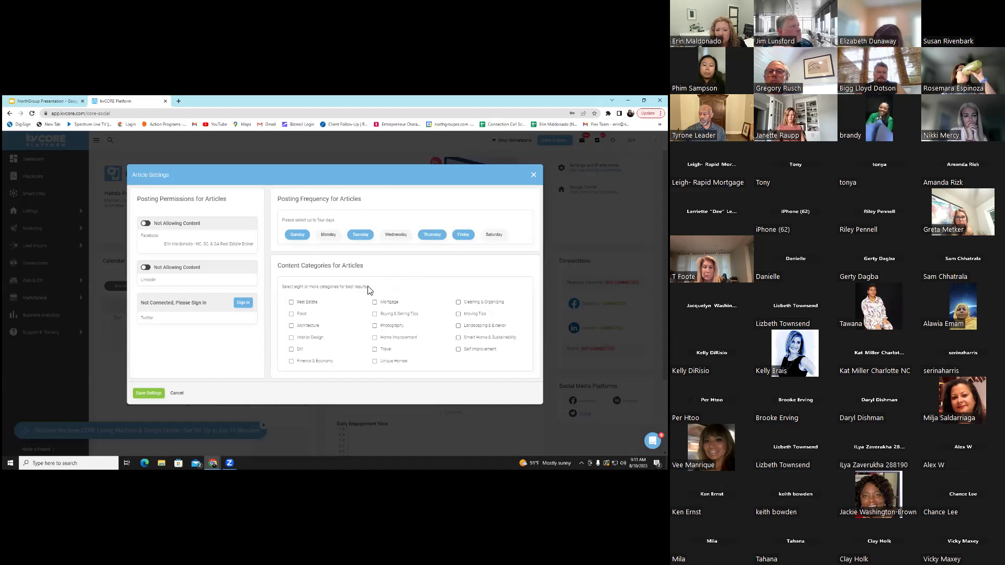
Include Real Estate, Food, Architecture, Interior Design, DIY, Mortgage, Buying & Selling Tips, Photography categories
left_click(291, 302)
left_click(291, 314)
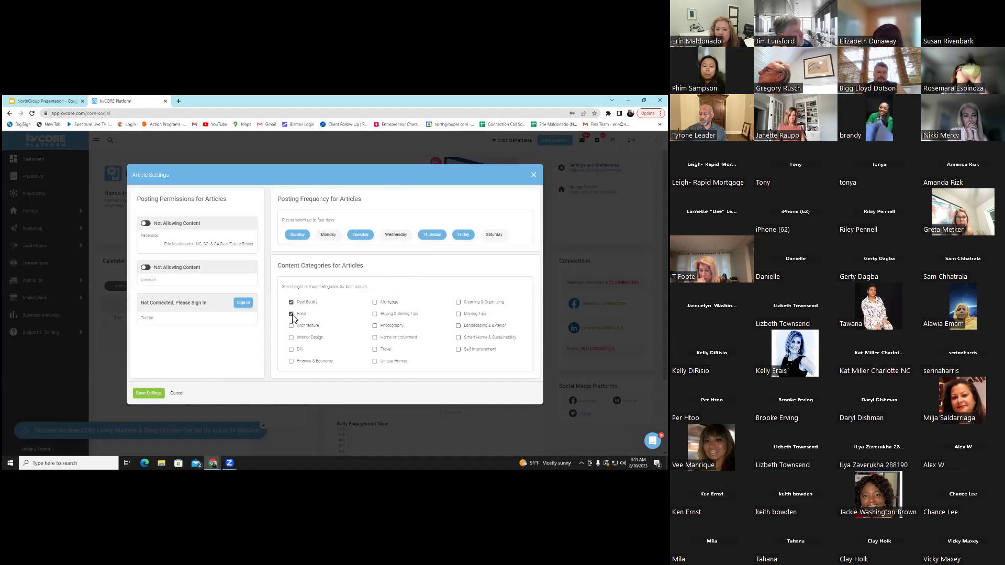
left_click(292, 326)
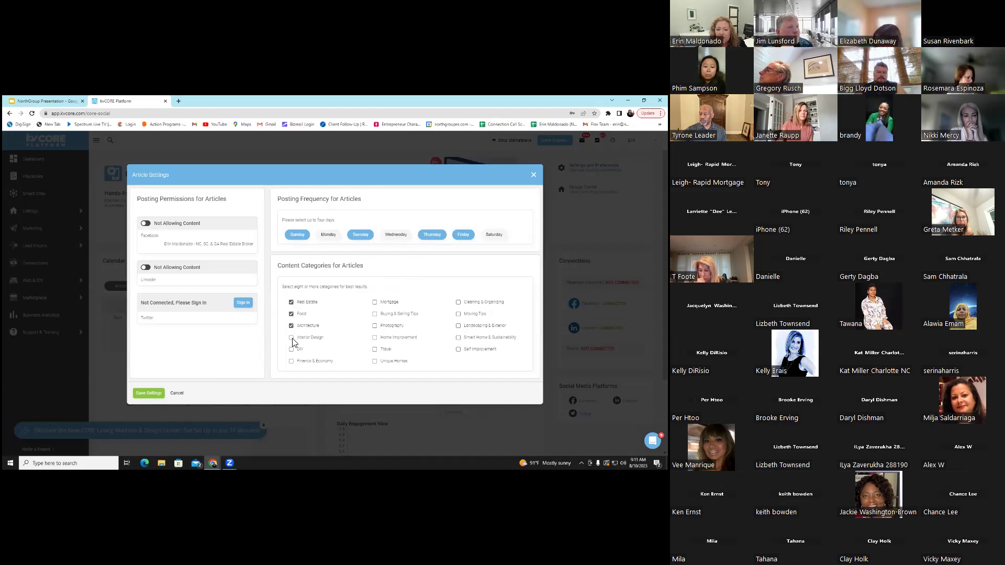
left_click(292, 349)
left_click(292, 362)
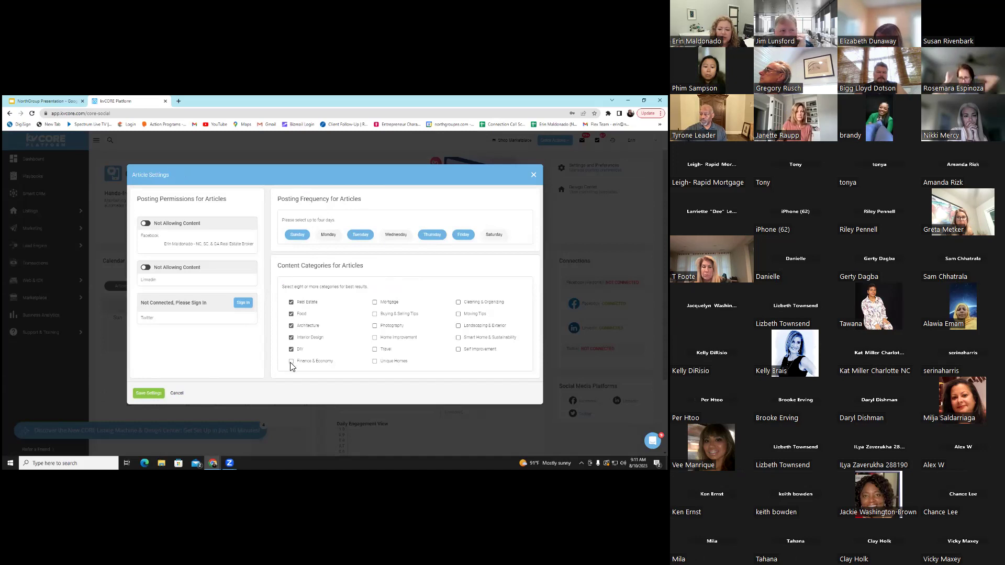
left_click(375, 302)
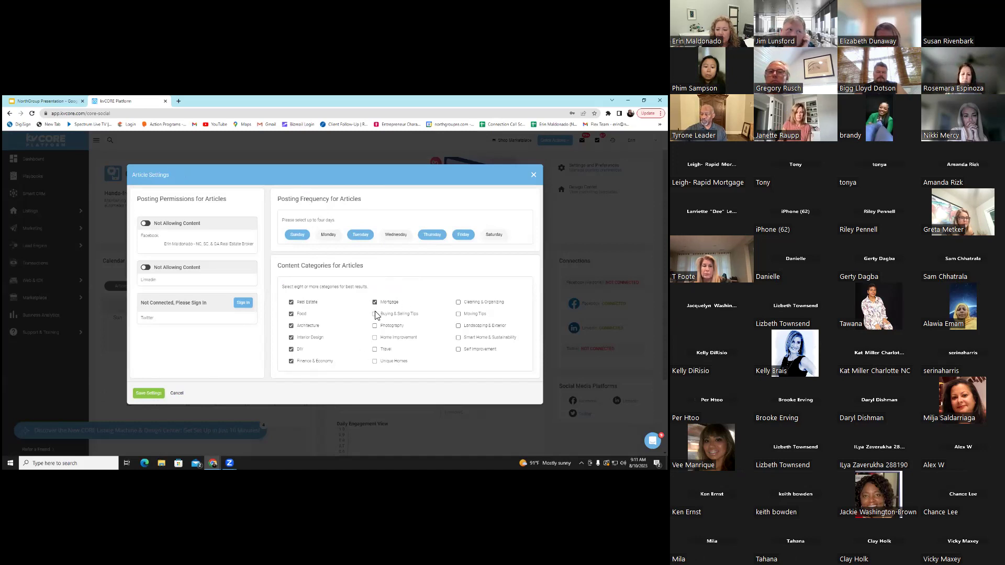
left_click(375, 314)
left_click(375, 326)
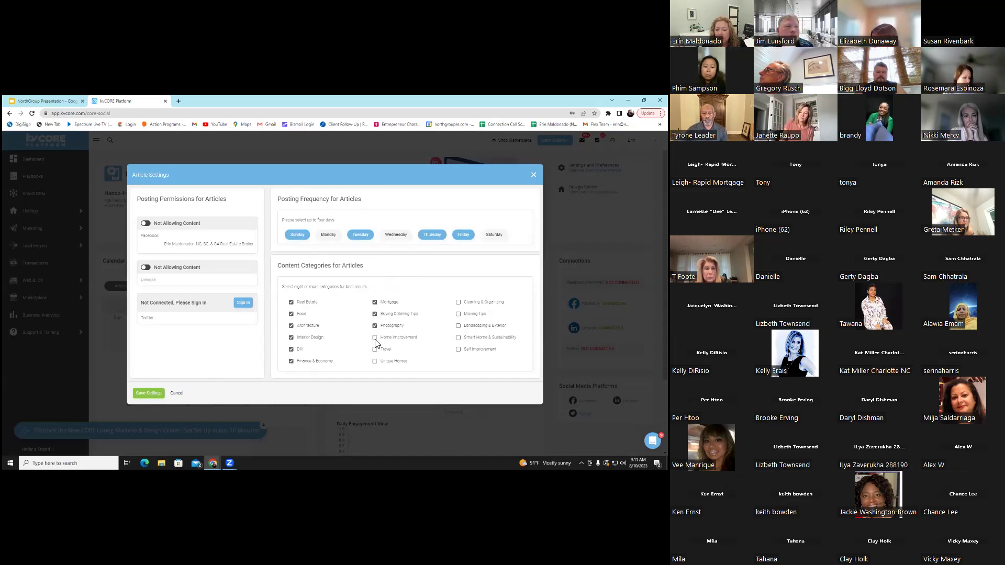
Add Home Improvement, Cleaning & Organizing, Moving Tips, Landscaping & Exterior, Self Improvement; allow Facebook and LinkedIn
left_click(376, 338)
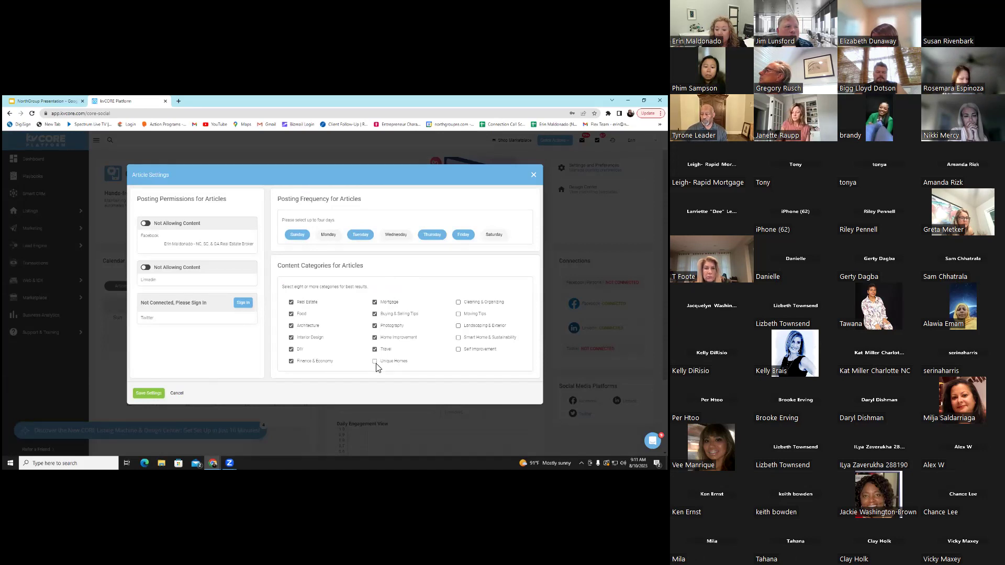
left_click(458, 302)
left_click(458, 314)
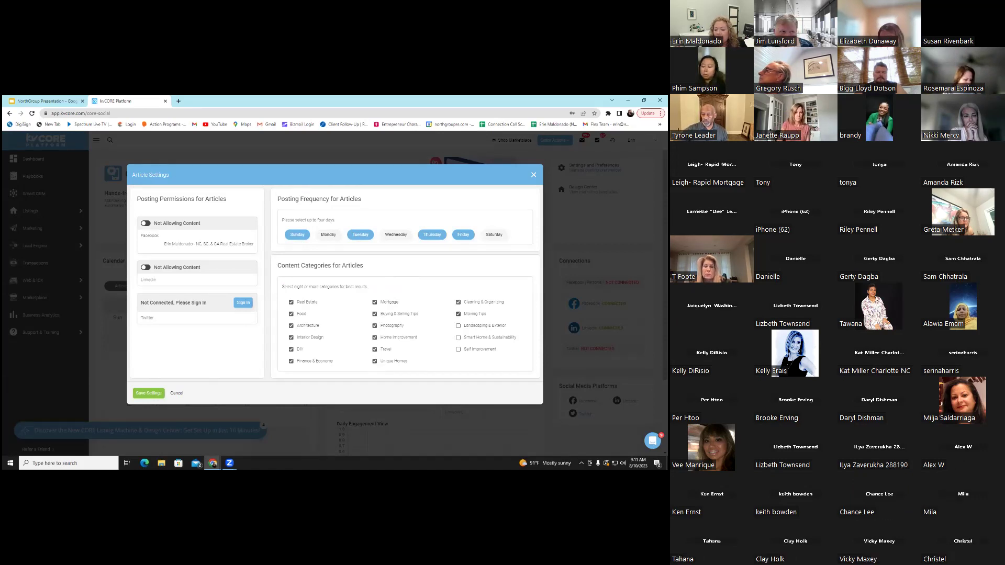
left_click(458, 326)
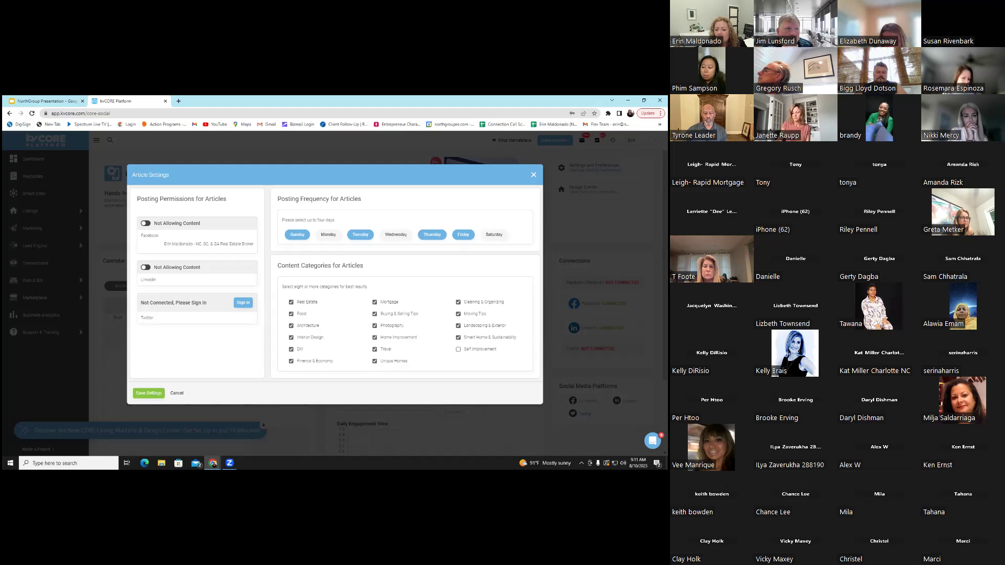
left_click(458, 349)
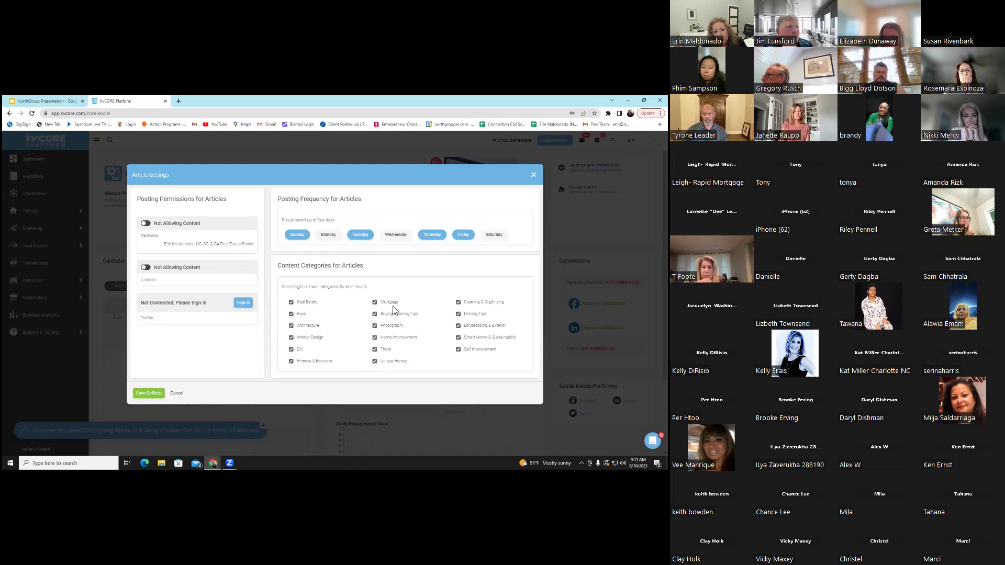
left_click(149, 224)
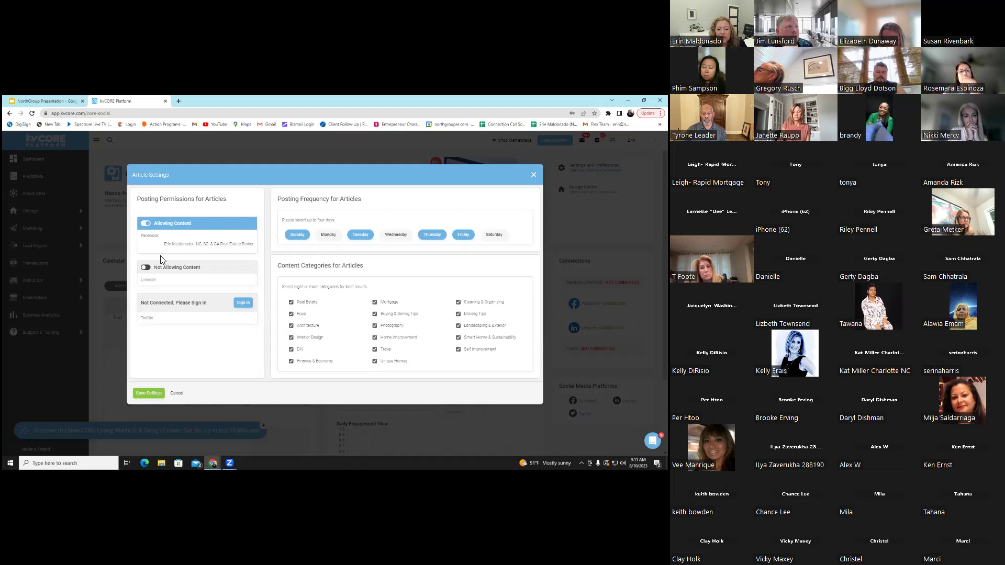
left_click(146, 268)
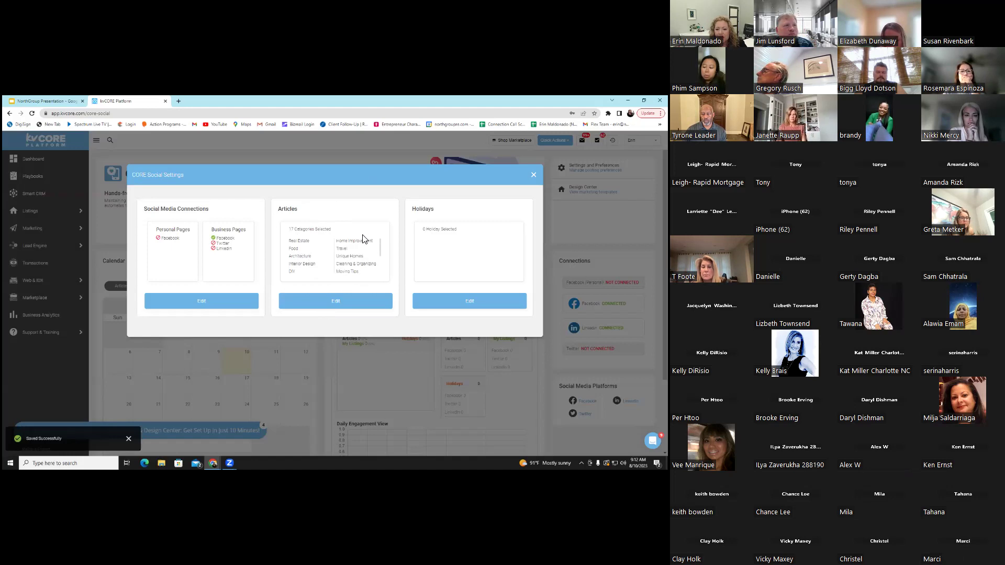
Allow Facebook holiday content and tick Mother's Day, New Year's Day, St. Patrick's Day, Hanukkah and Christmas - Non Religious
left_click(470, 301)
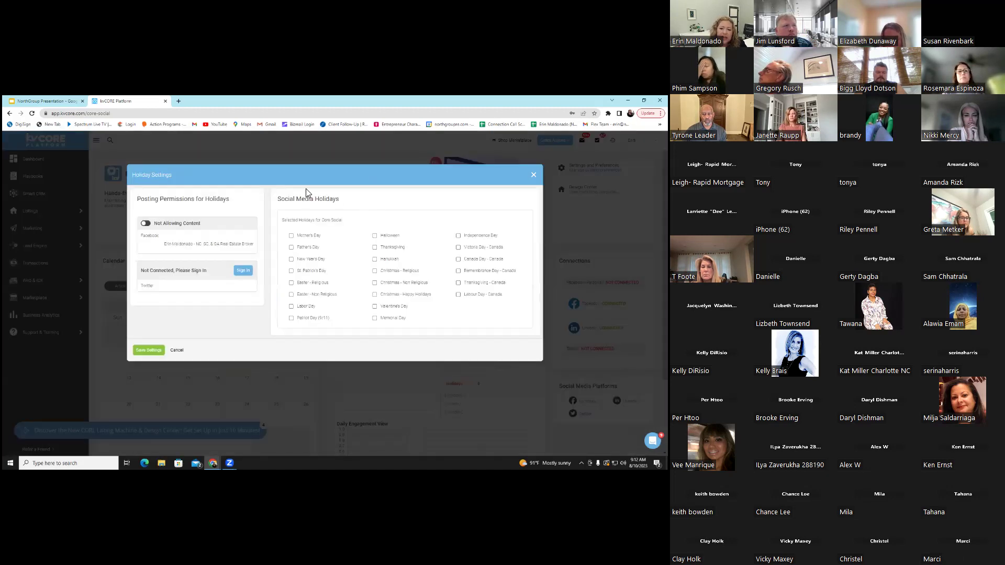
left_click(149, 225)
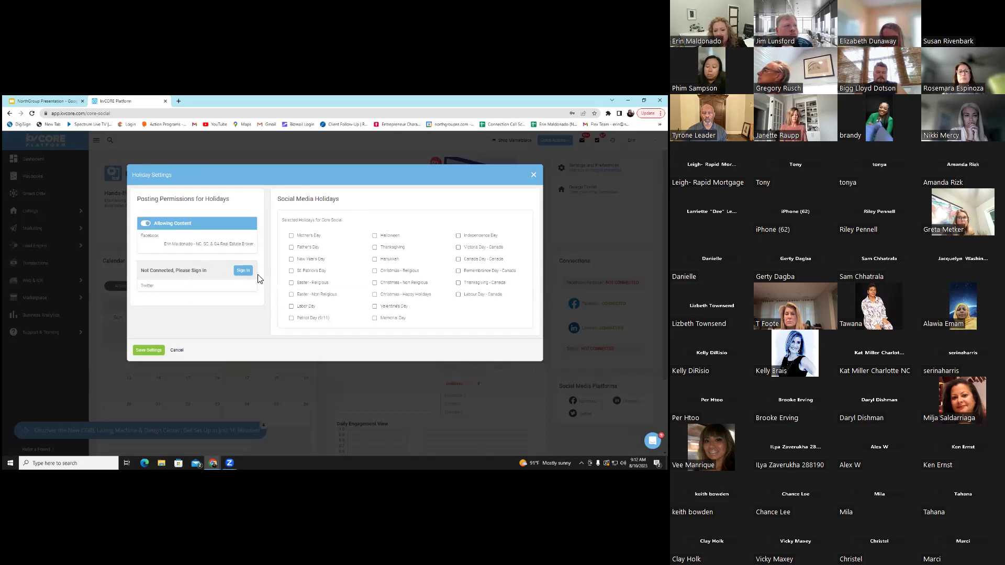
left_click(292, 236)
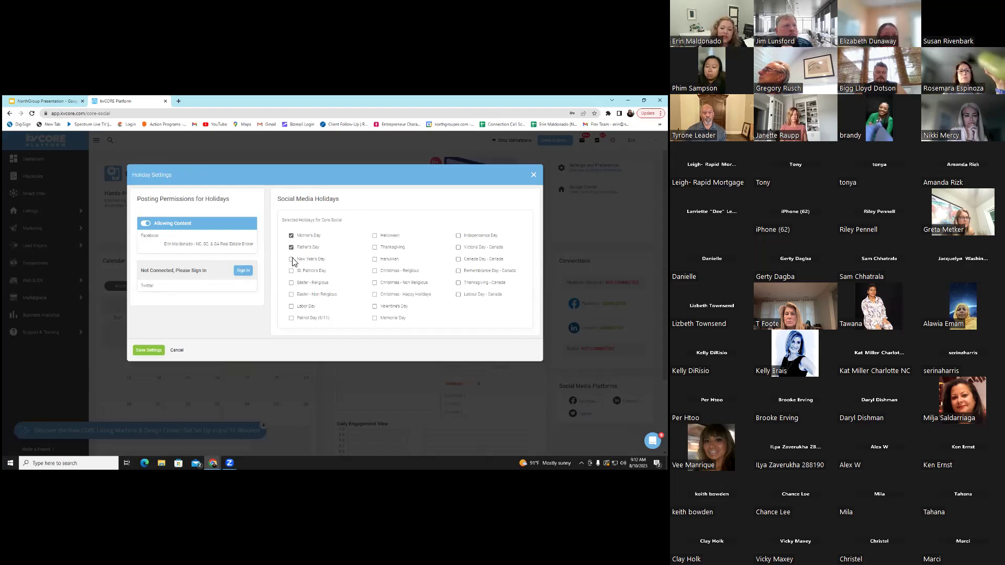
left_click(291, 259)
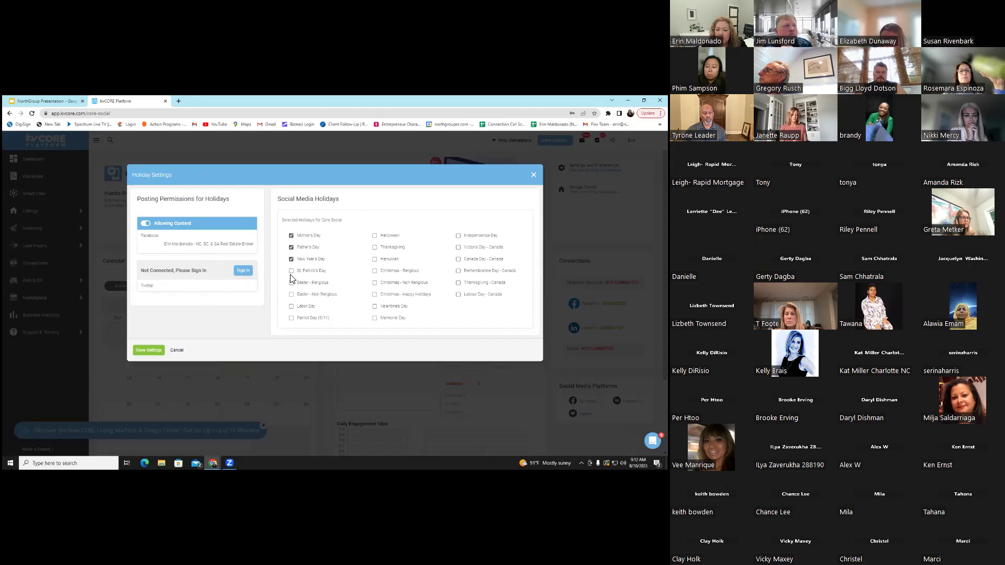
left_click(291, 272)
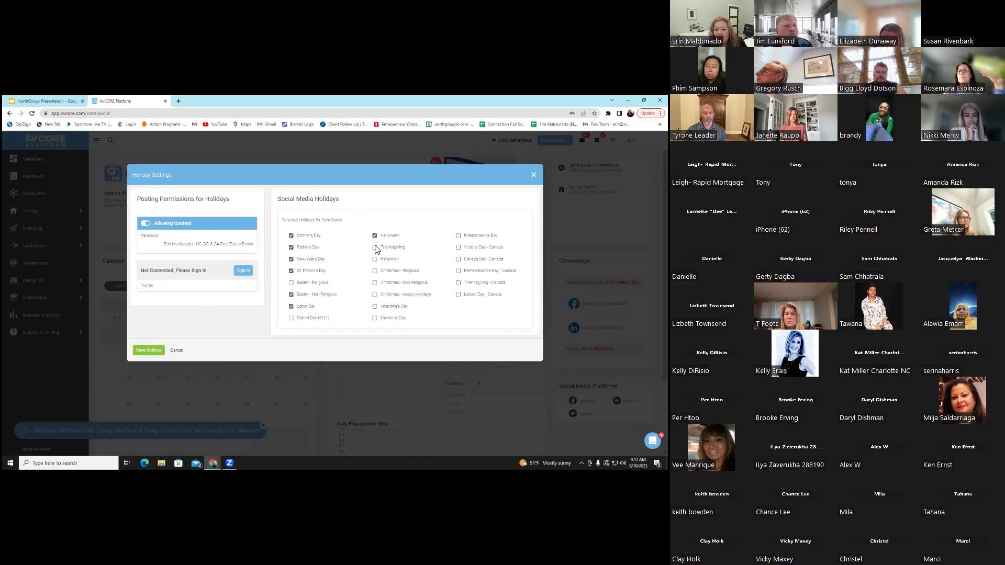
left_click(375, 259)
left_click(375, 282)
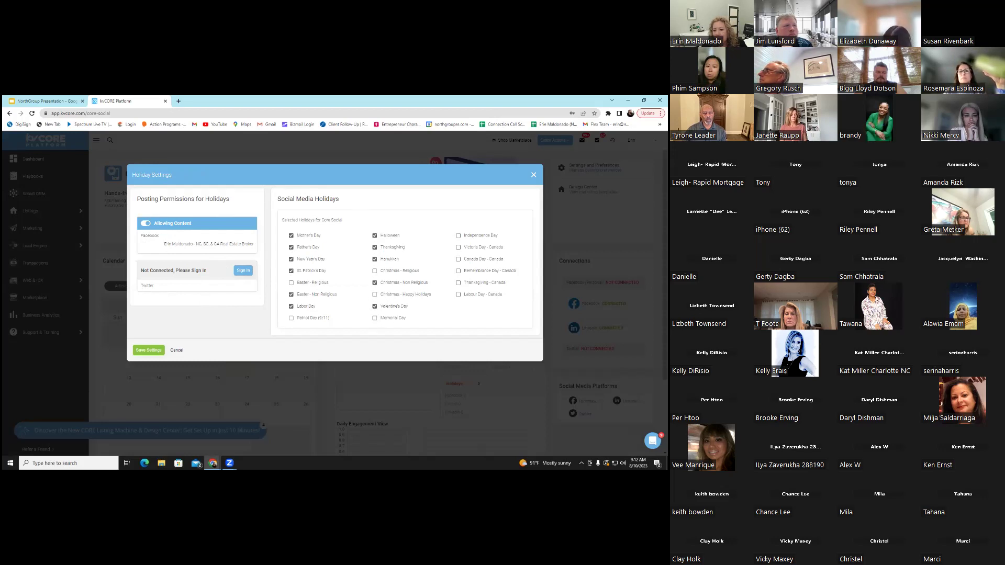
Add Independence Day and Canada Day, then save the holiday settings and close the dialog
left_click(458, 236)
left_click(458, 259)
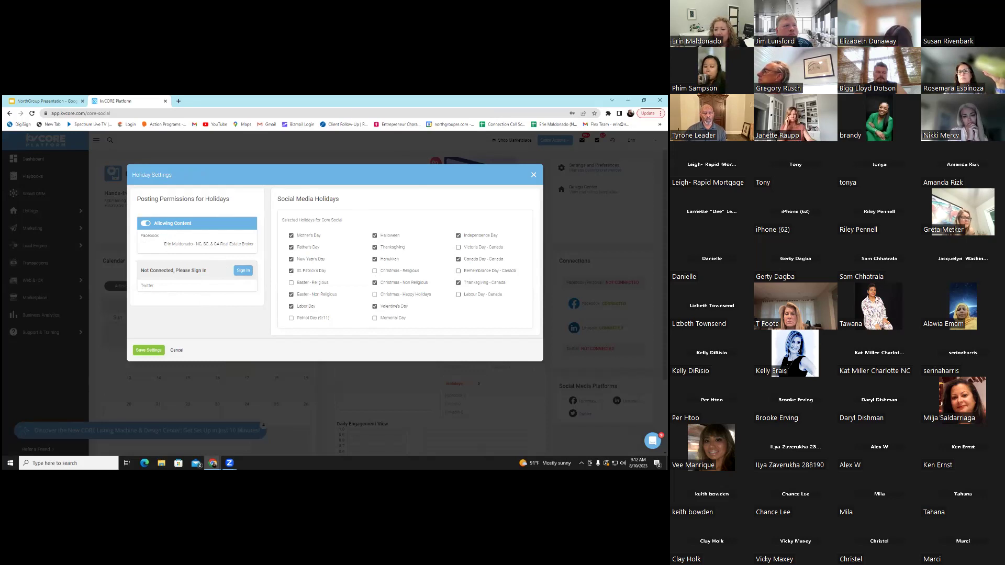
left_click(149, 350)
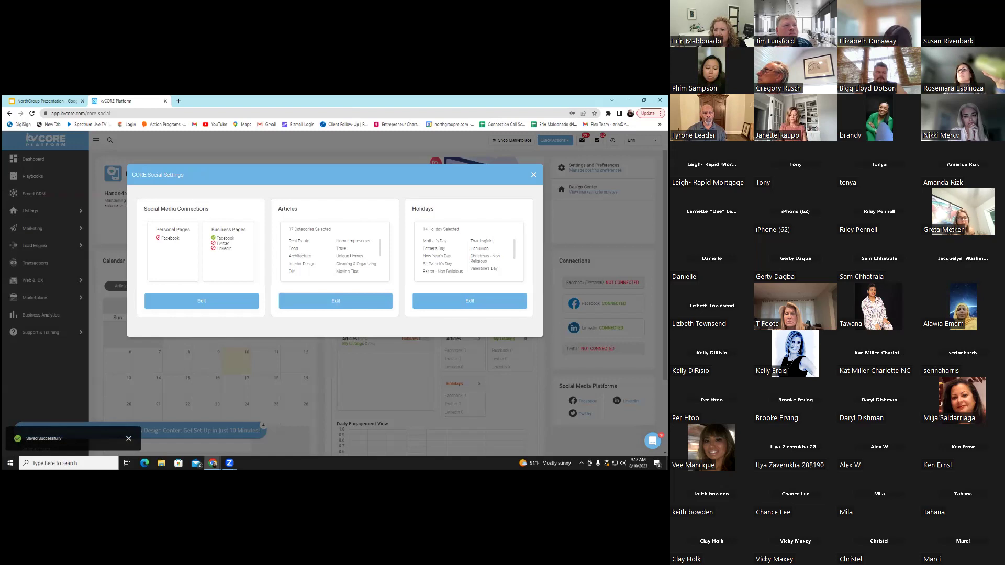
key("Escape")
scroll(335, 303, "down", 2)
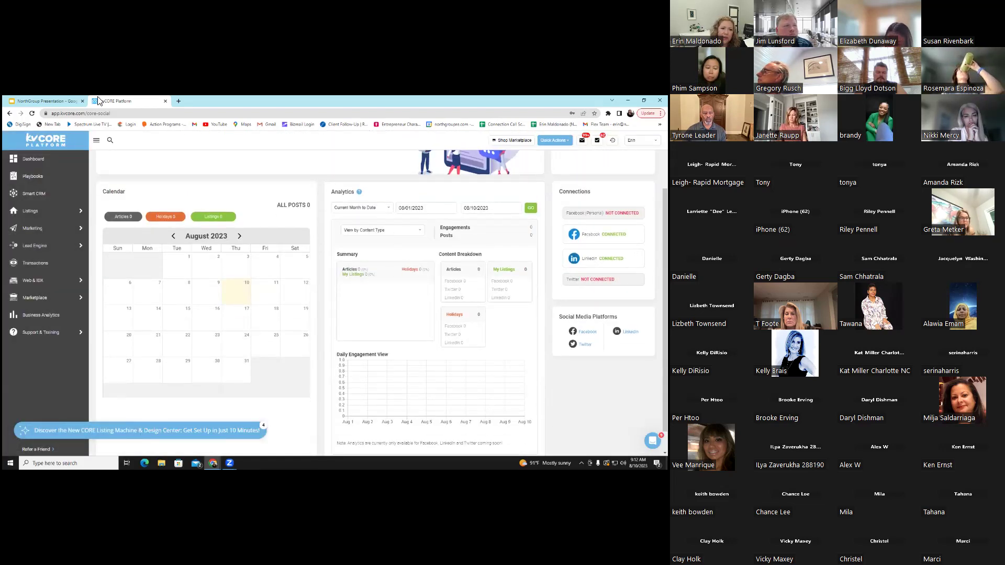
Open facebook.com in a new tab and switch to acting as the real estate broker page
left_click(179, 101)
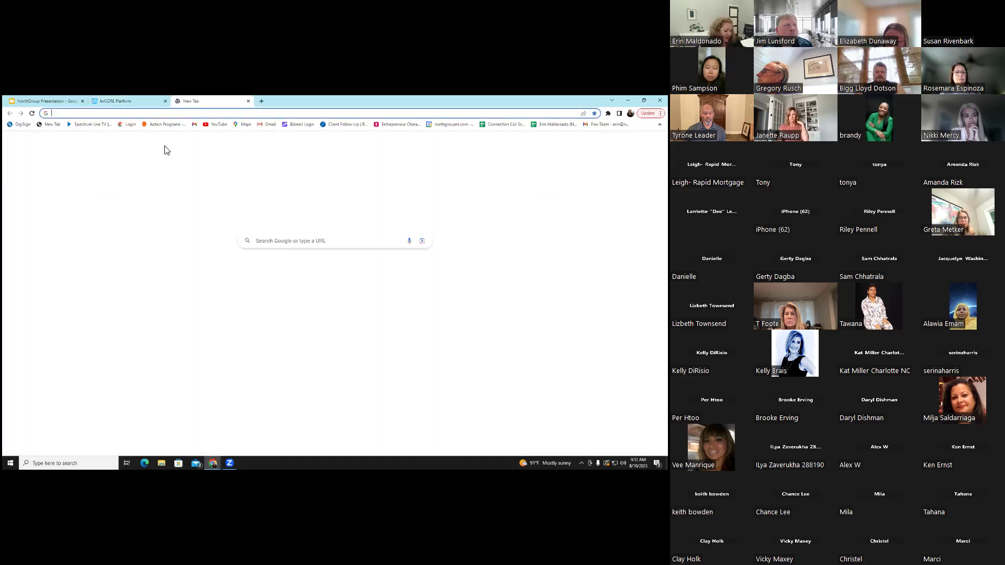
type("FACebook.com")
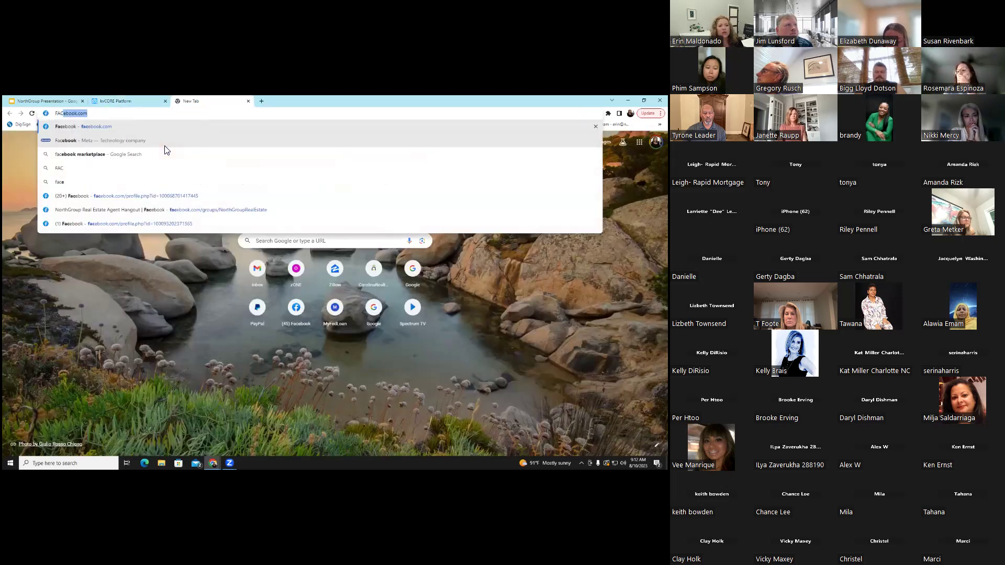
key("Return")
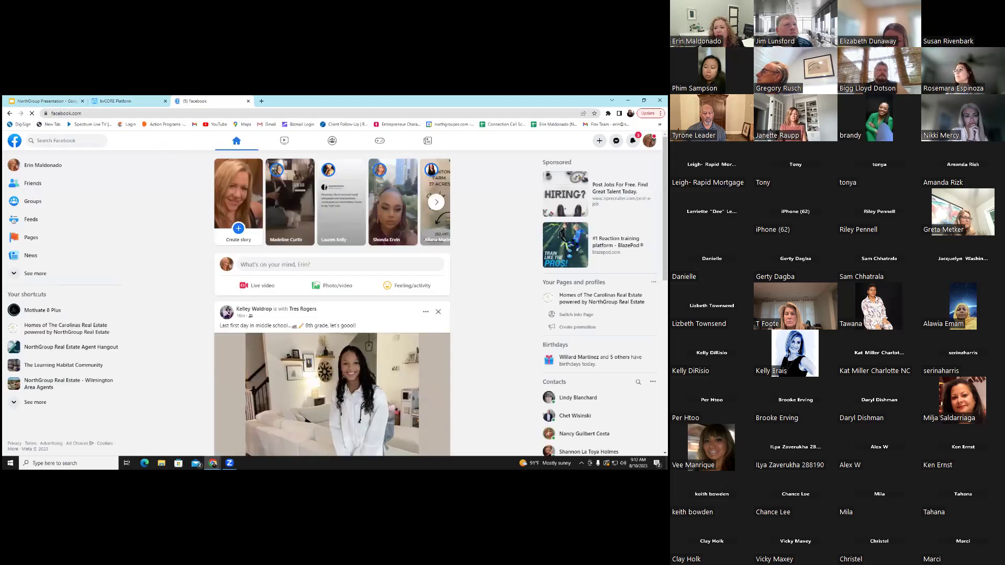
left_click(649, 140)
left_click(649, 140)
left_click(649, 140)
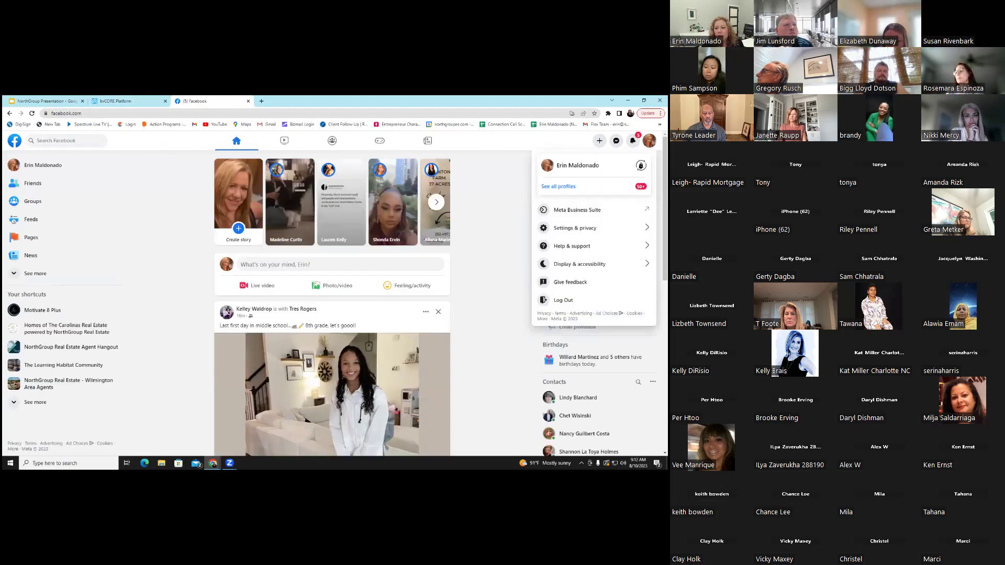
left_click(559, 187)
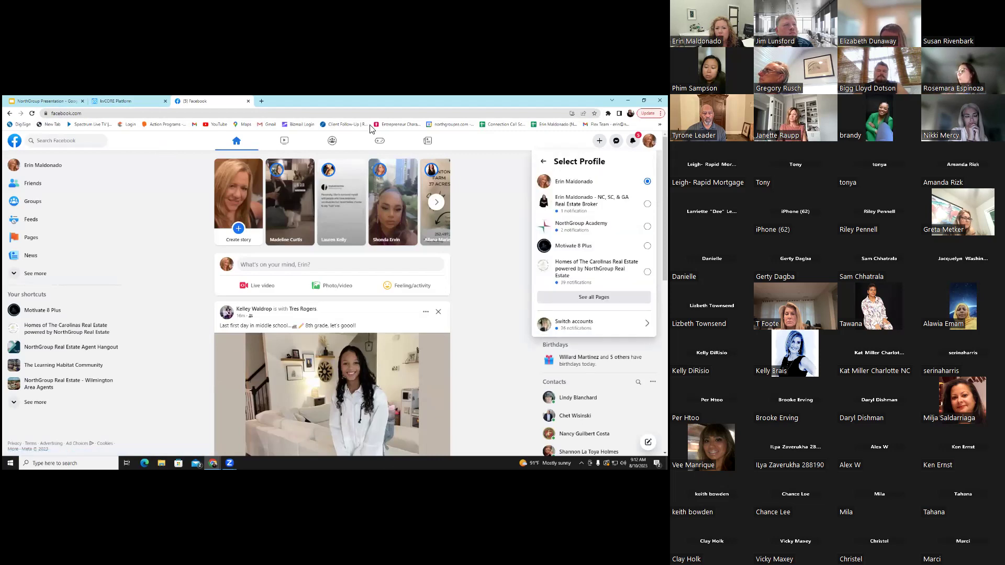
left_click(647, 204)
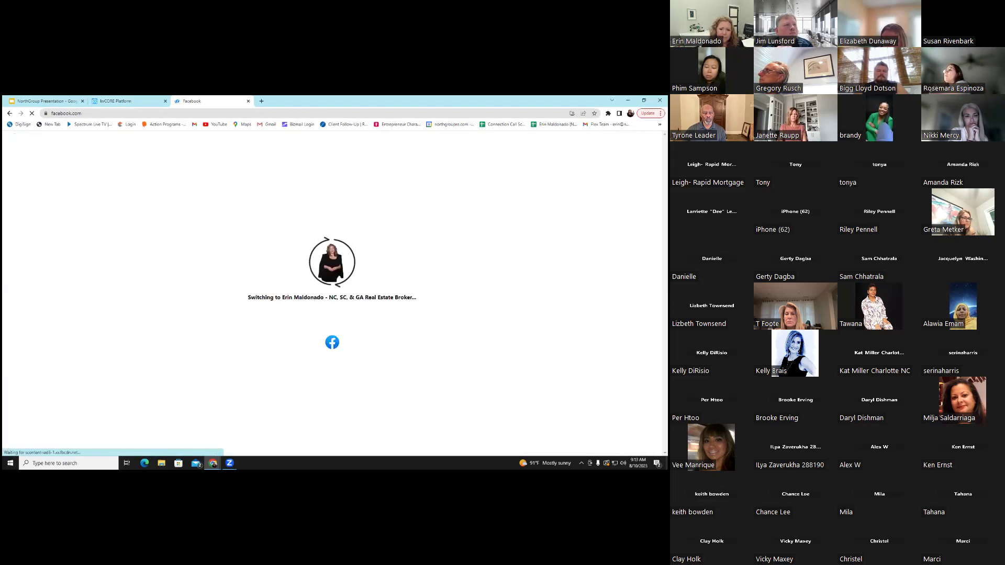
Scroll through the broker page's feed of CORE Social listing and article posts
scroll(382, 231, "down", 1)
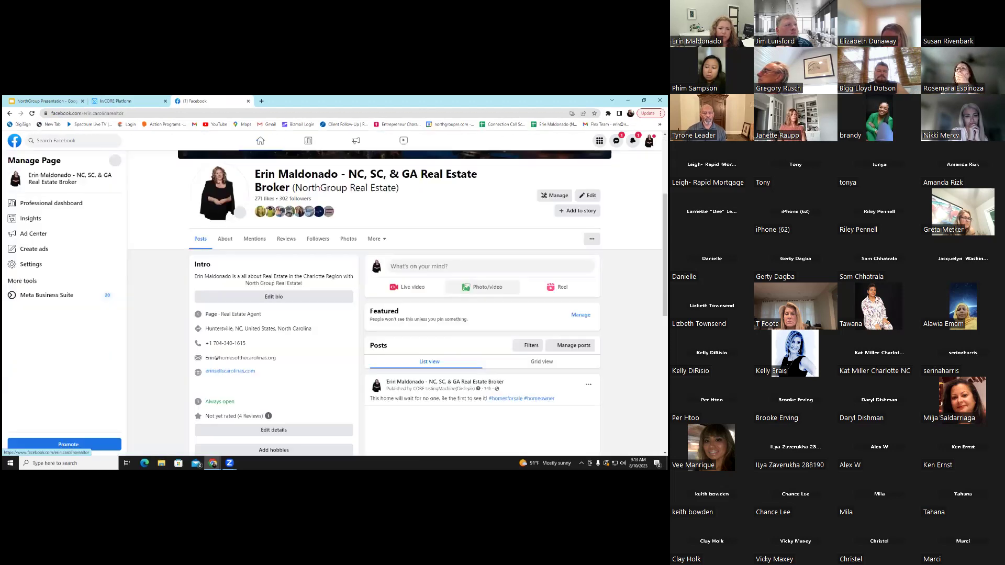
scroll(389, 251, "down", 3)
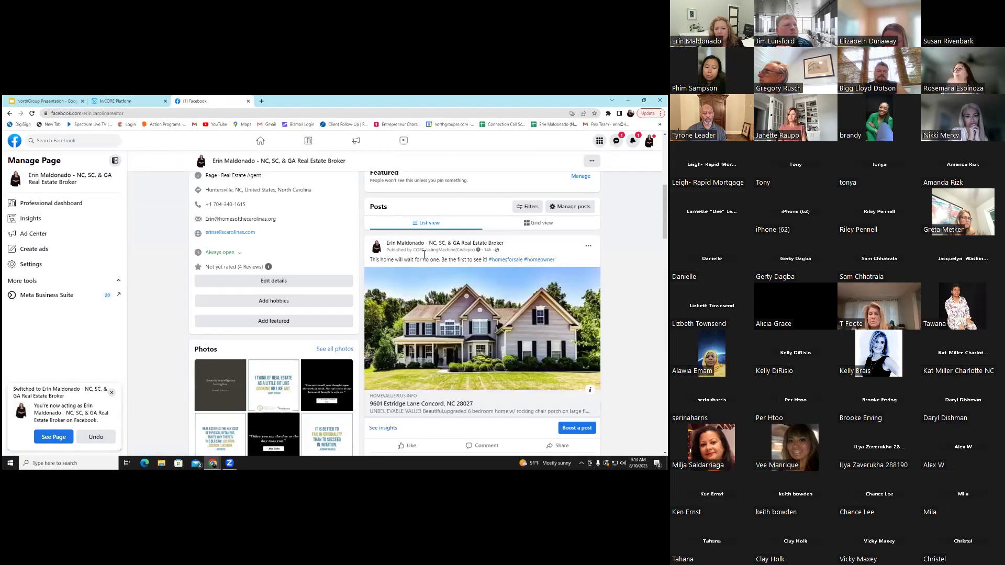
scroll(482, 310, "down", 2)
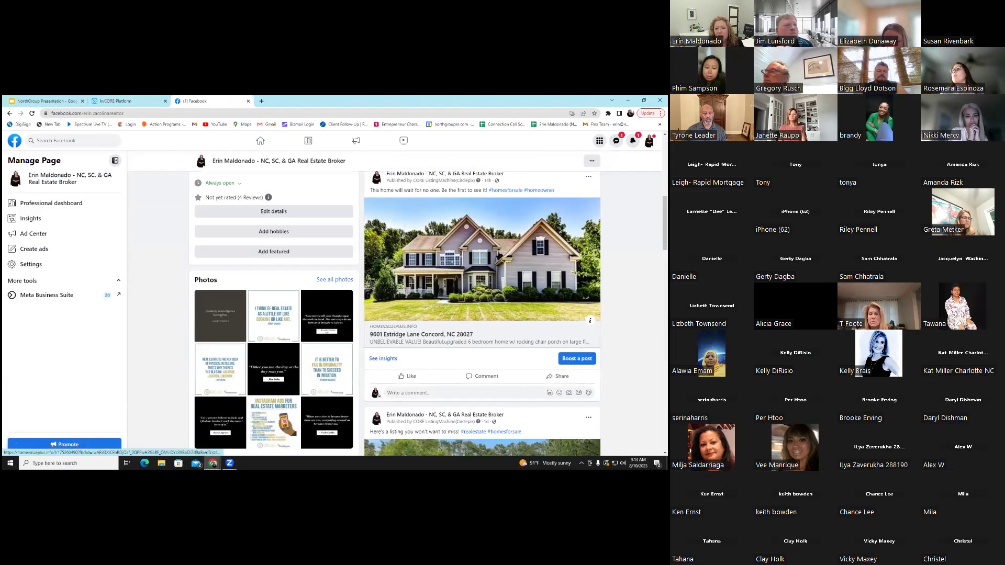
scroll(428, 303, "down", 3)
scroll(483, 314, "down", 10)
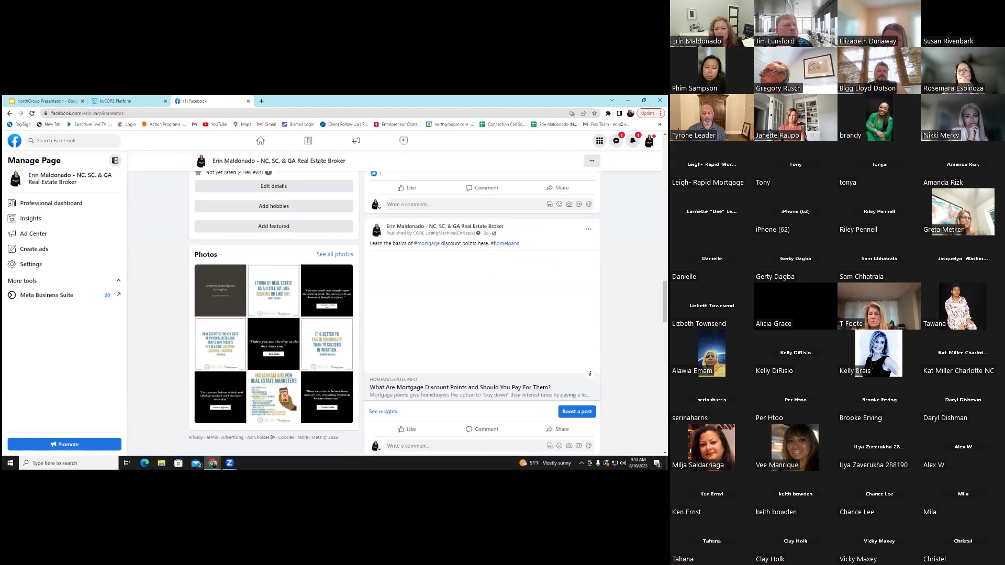
scroll(482, 315, "down", 1)
scroll(411, 251, "down", 1)
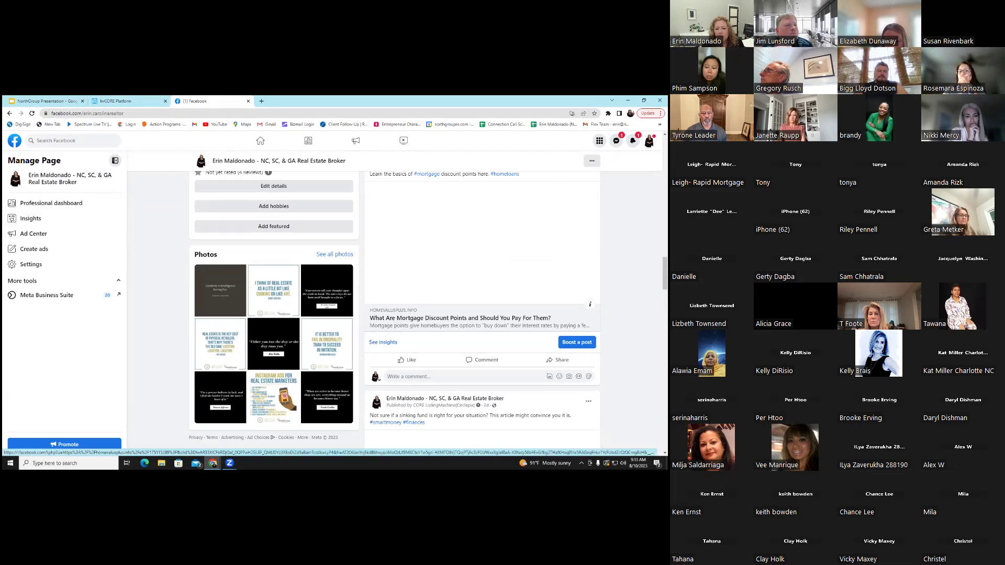
scroll(482, 251, "up", 1)
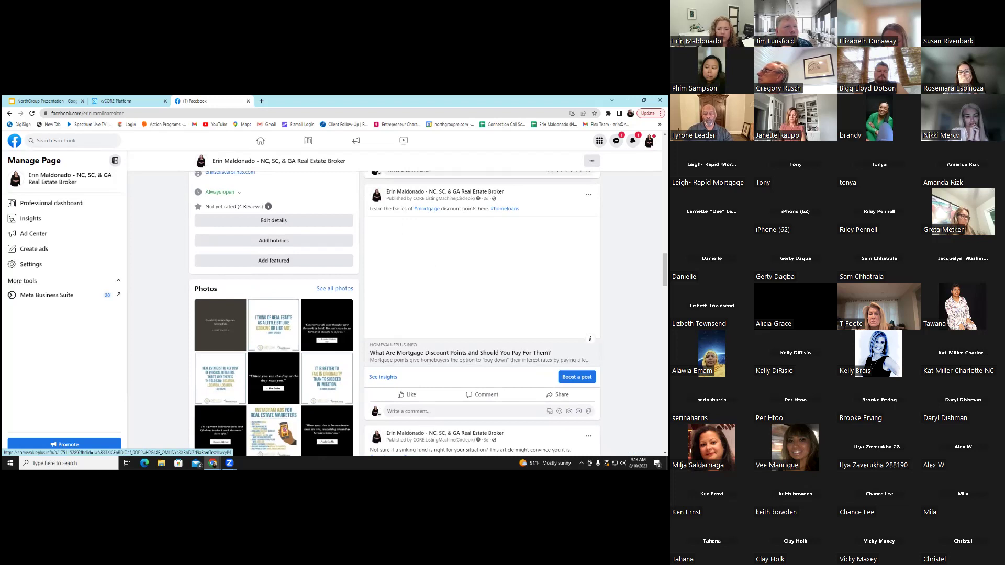
scroll(482, 251, "down", 1)
scroll(483, 314, "down", 3)
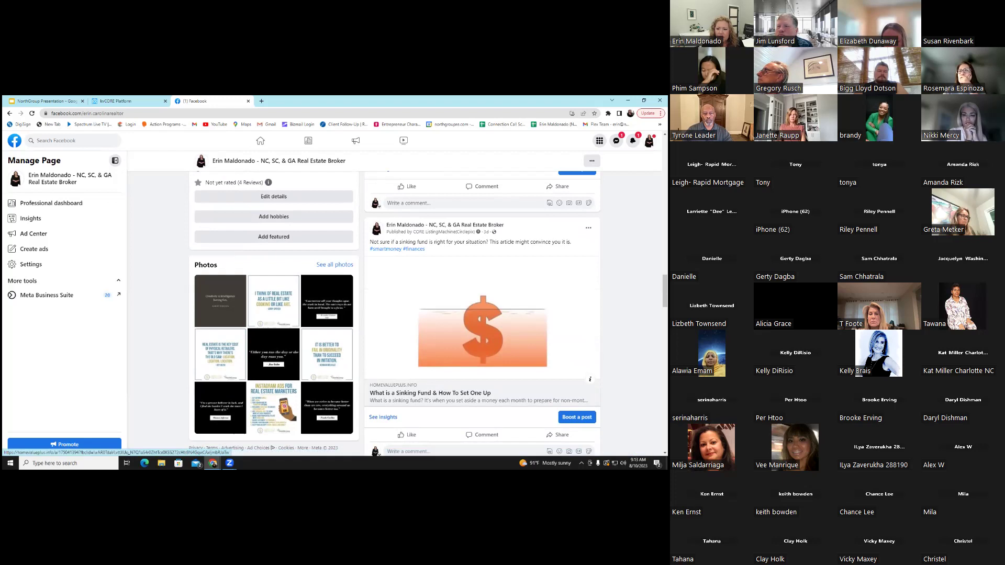
scroll(426, 287, "down", 1)
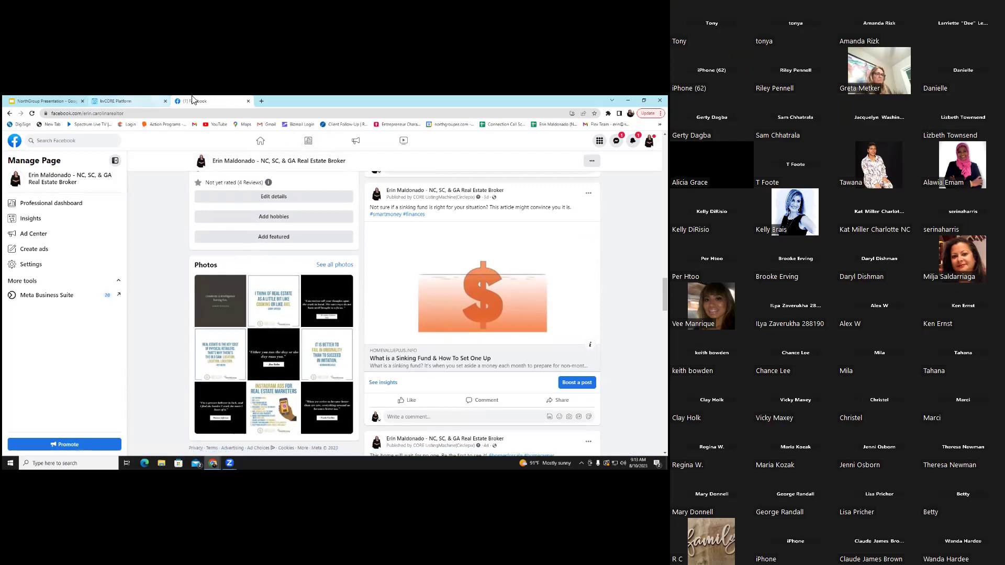
Close the Facebook tab and scroll back to the top of kvCORE's CORE Social page
left_click(248, 102)
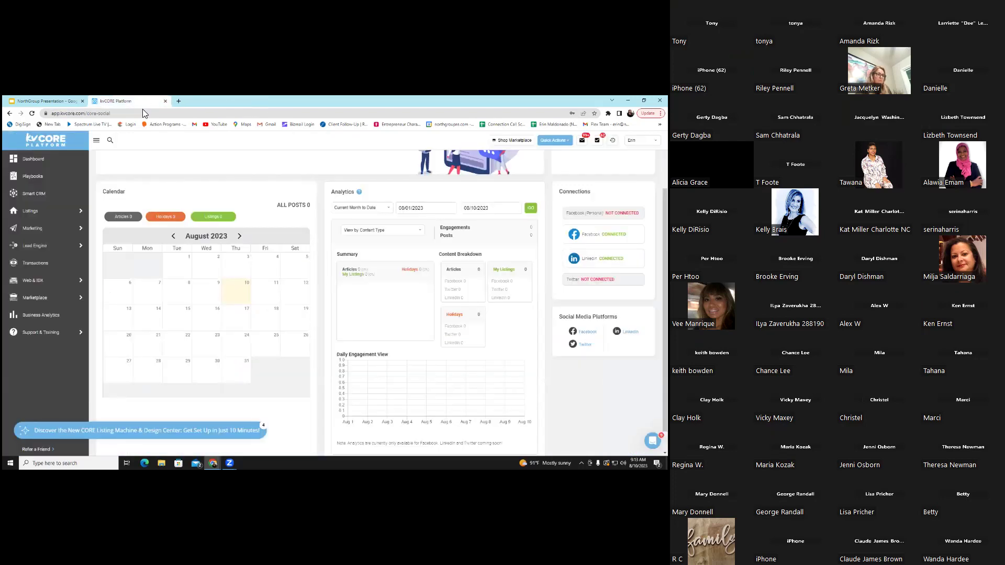
scroll(389, 322, "up", 3)
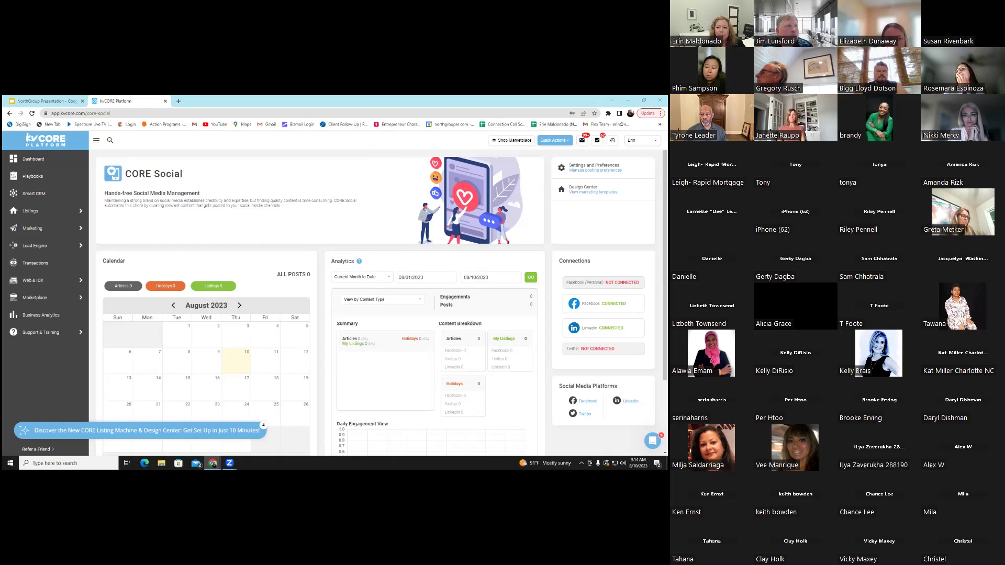
mouse_move(78, 240)
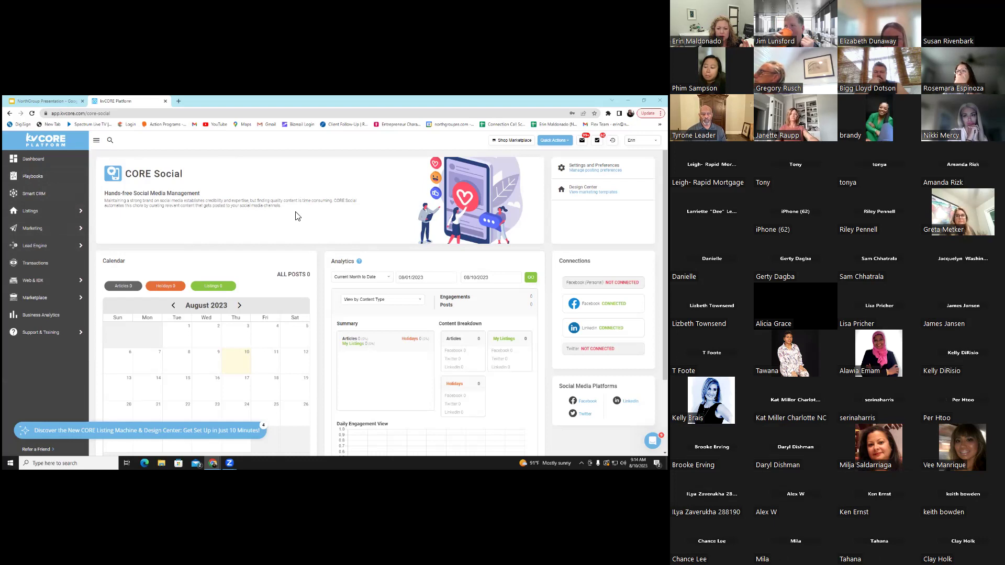
Open Facebook in a new tab, go to the broker page, and open the HomeValuePlus credit-card mortgage article
left_click(178, 101)
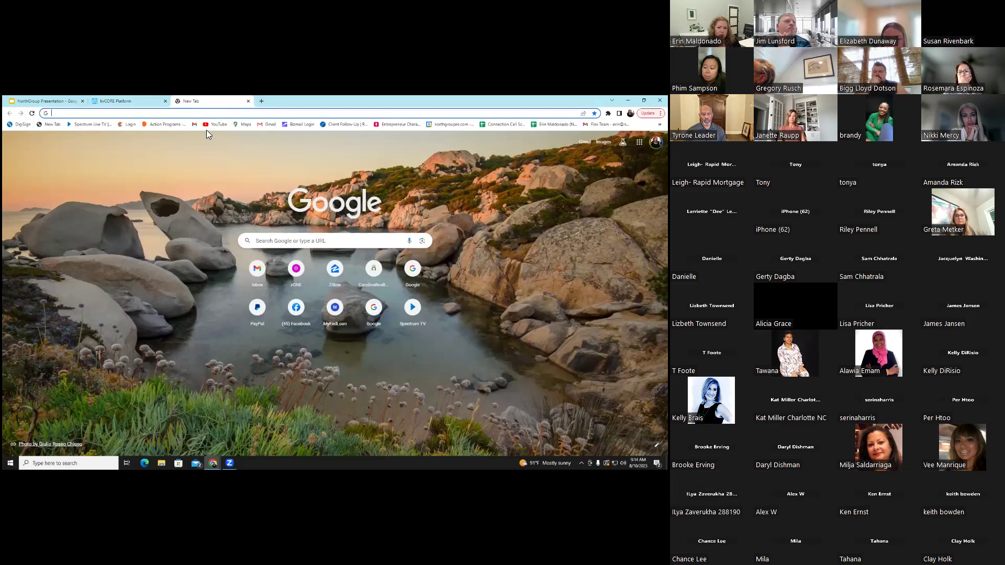
left_click(314, 285)
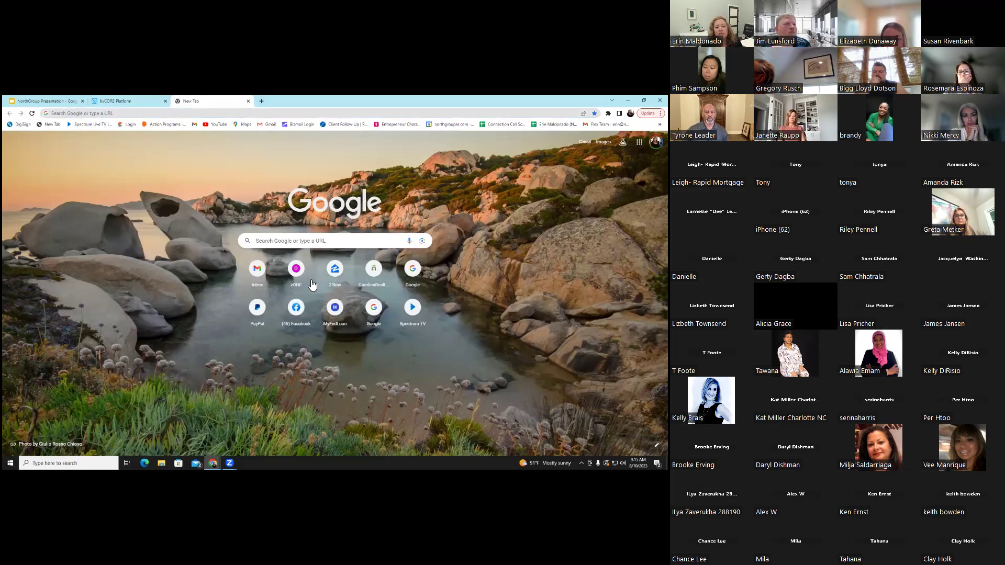
left_click(296, 309)
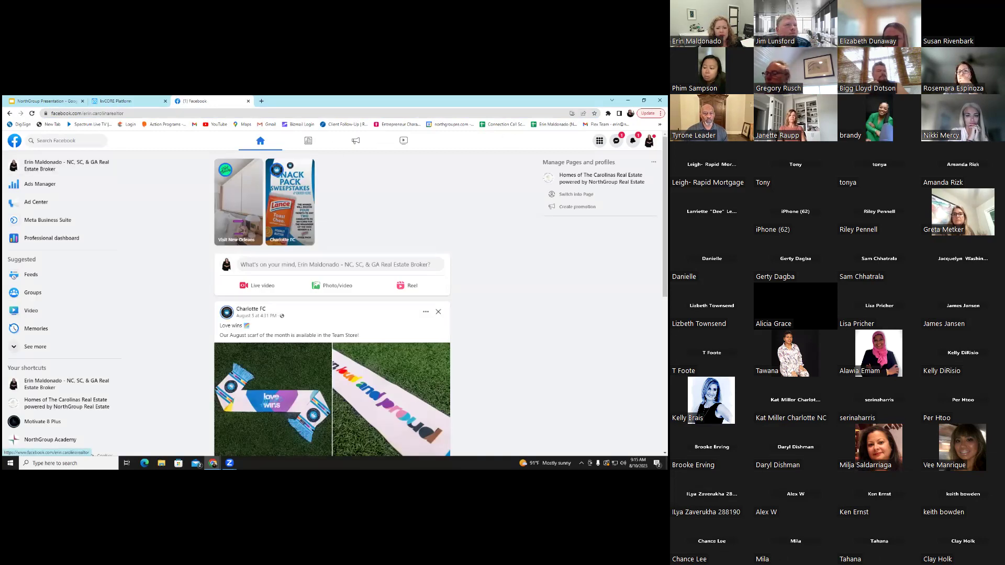
left_click(47, 165)
scroll(402, 314, "down", 15)
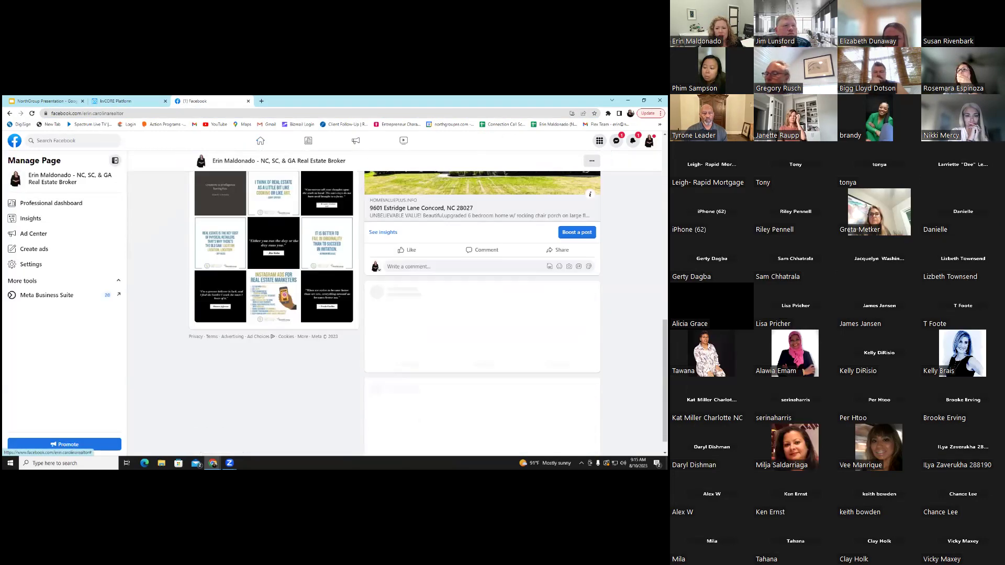
scroll(482, 315, "down", 5)
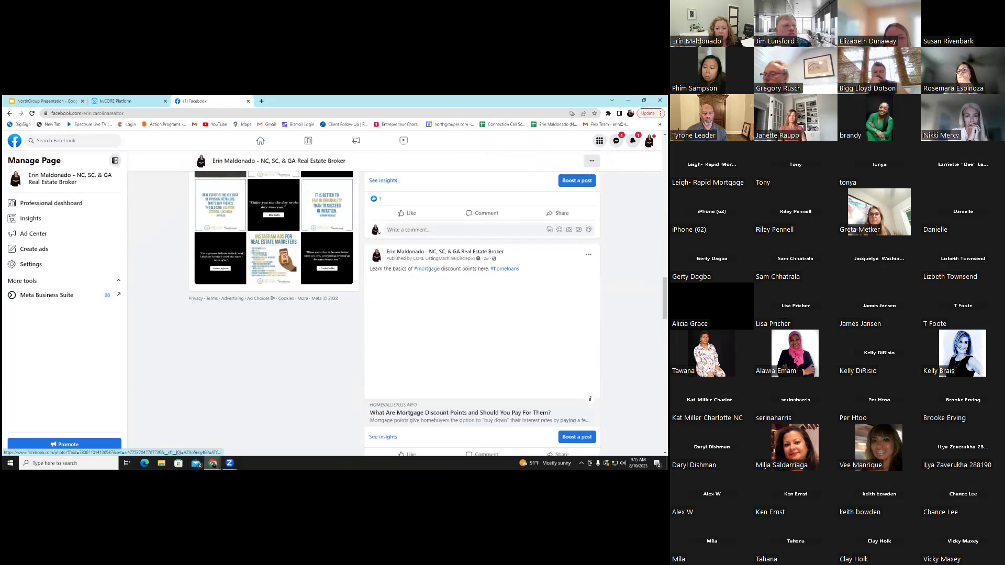
left_click(471, 373)
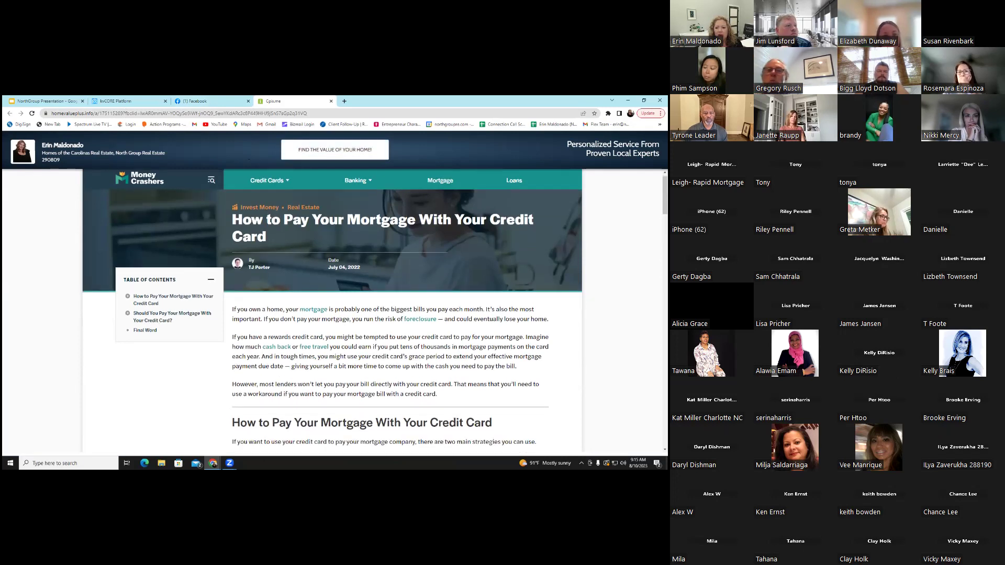
Scroll through the credit-card mortgage article to the author bio and related Homestead Exemption story
scroll(335, 309, "down", 5)
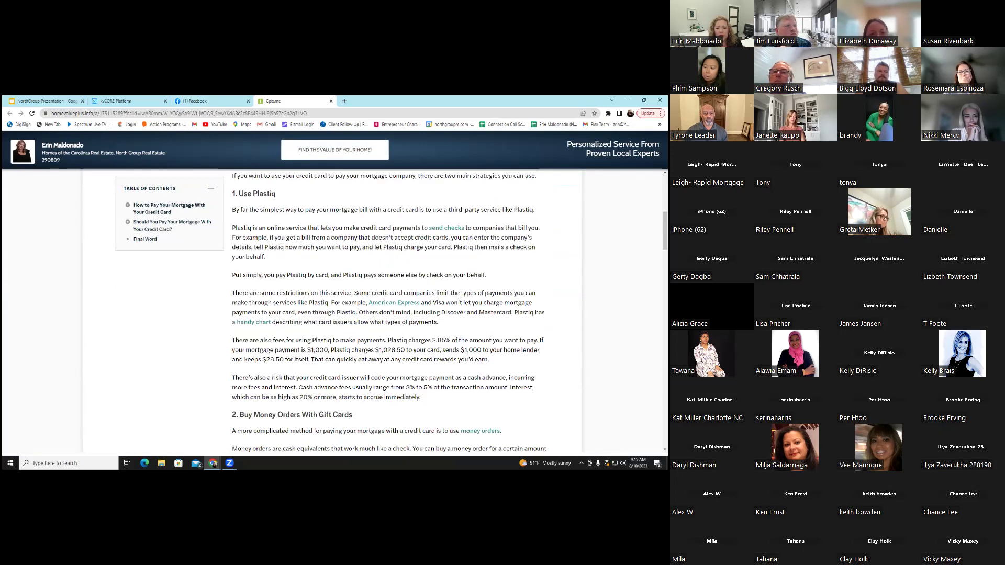
scroll(424, 244, "down", 10)
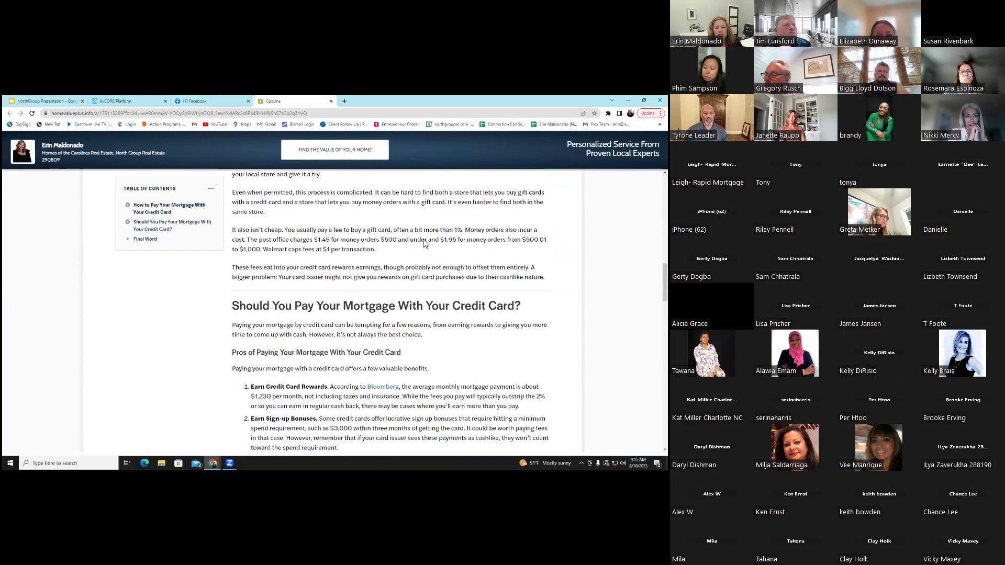
scroll(424, 243, "down", 15)
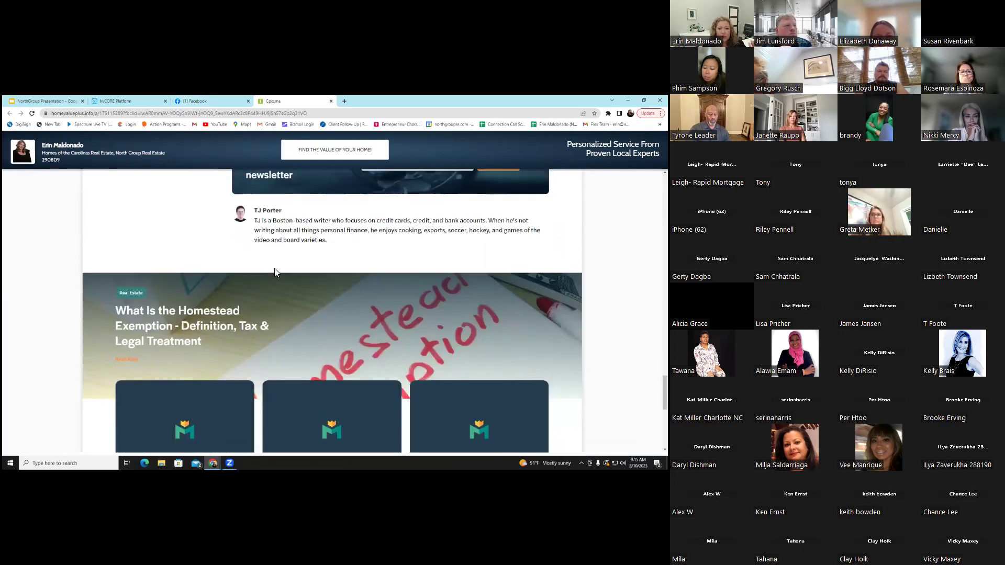
scroll(274, 272, "up", 1)
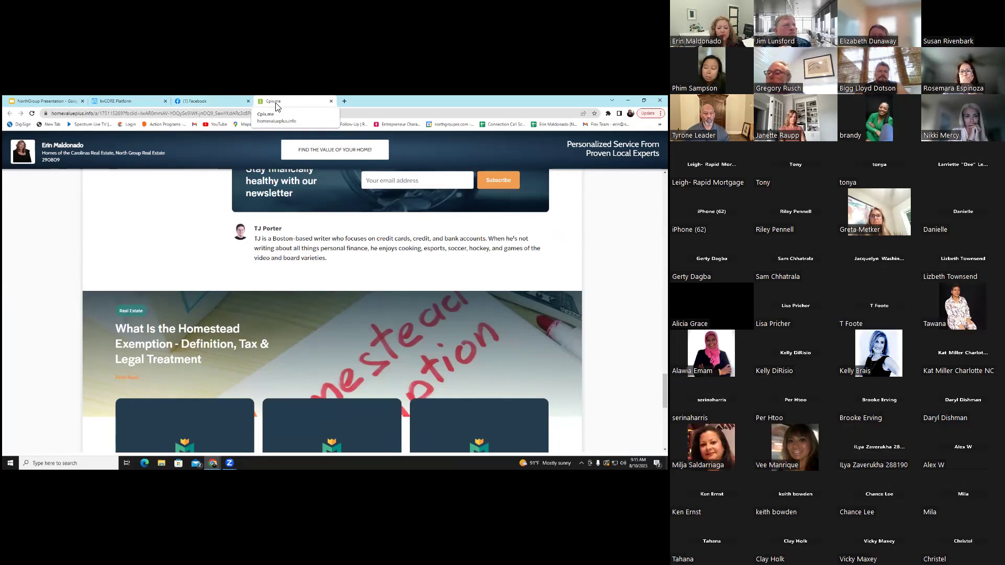
Close the article tab and switch Facebook from the broker page to the personal profile
left_click(330, 103)
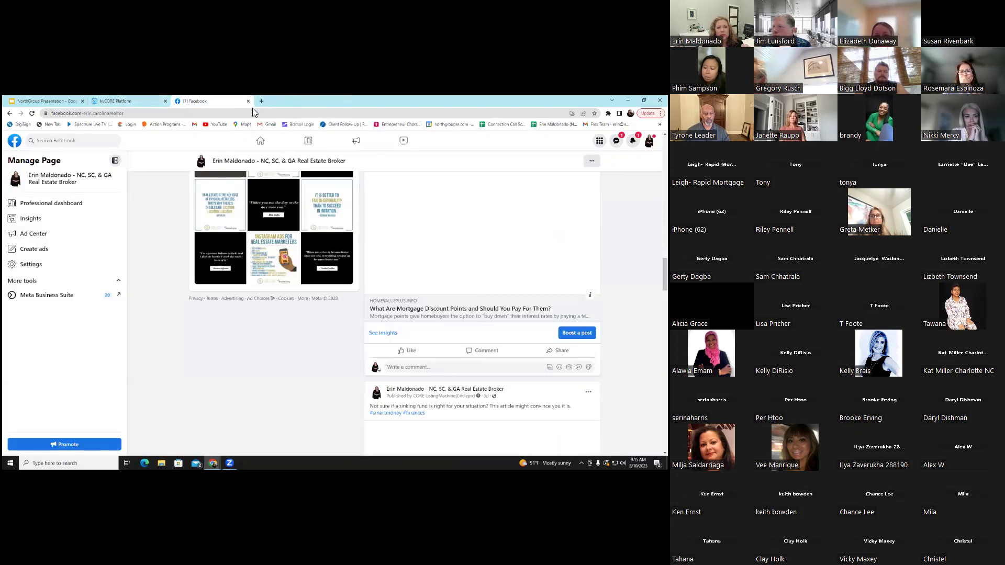
scroll(417, 218, "up", 5)
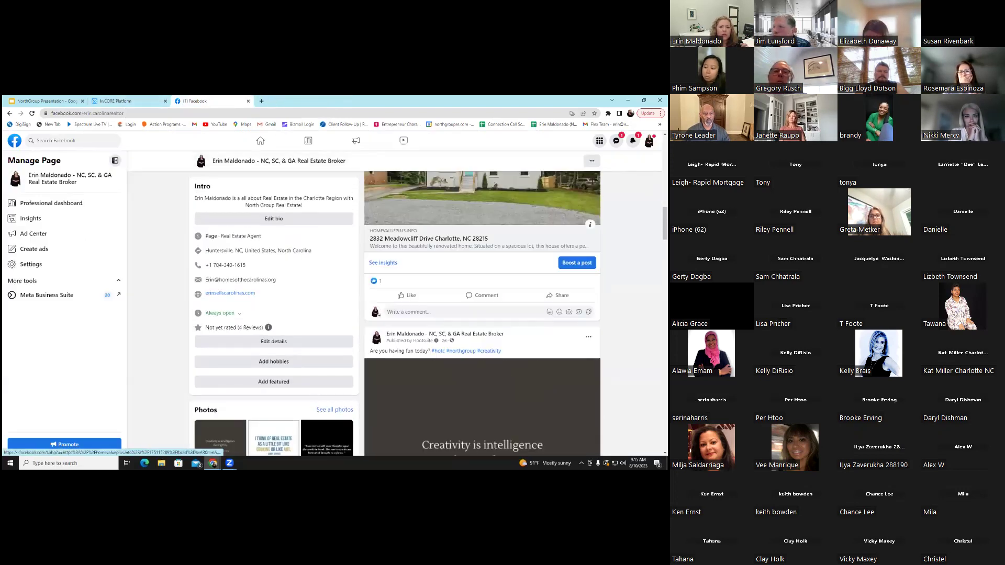
scroll(483, 315, "up", 10)
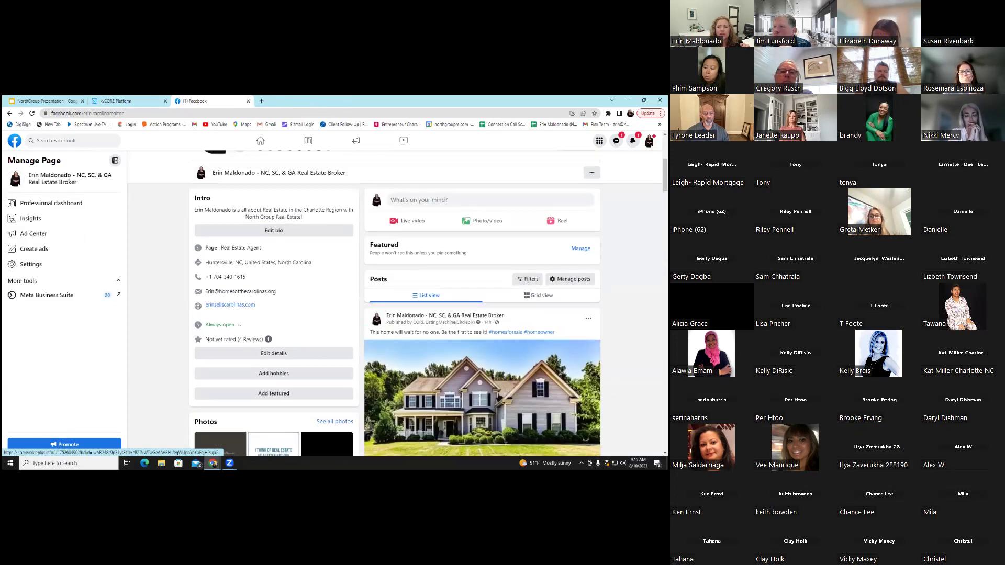
scroll(397, 302, "up", 5)
left_click(649, 141)
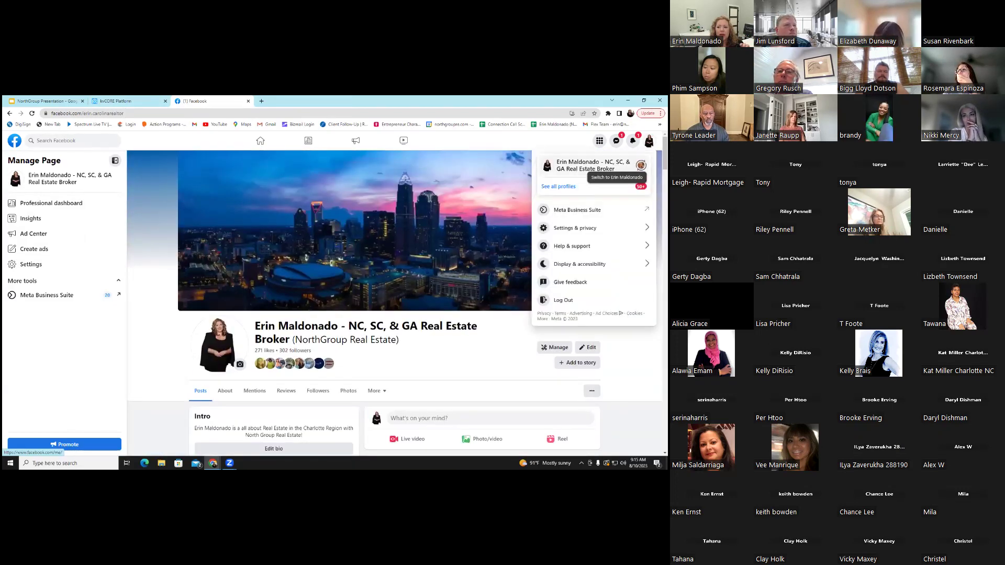
left_click(559, 186)
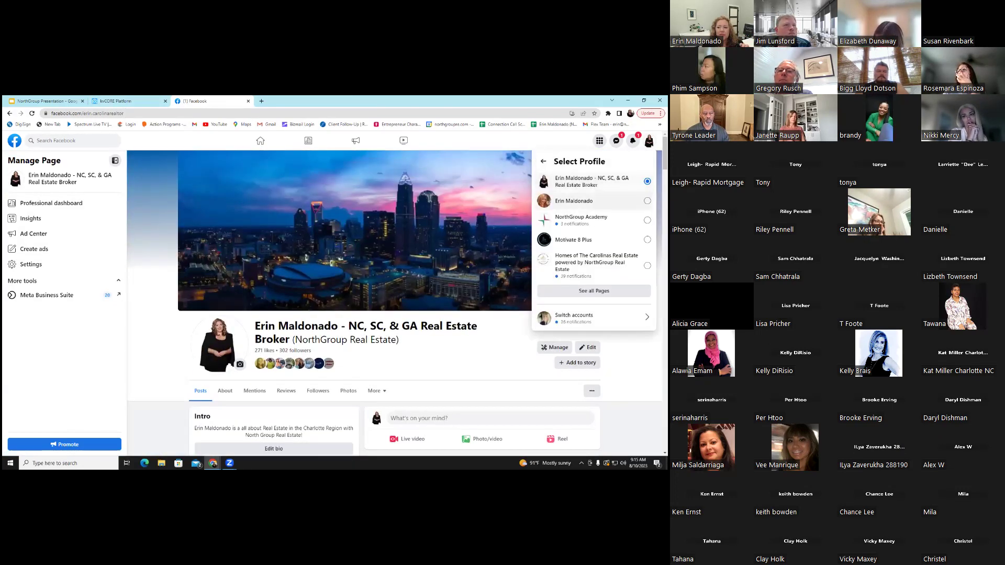
left_click(594, 262)
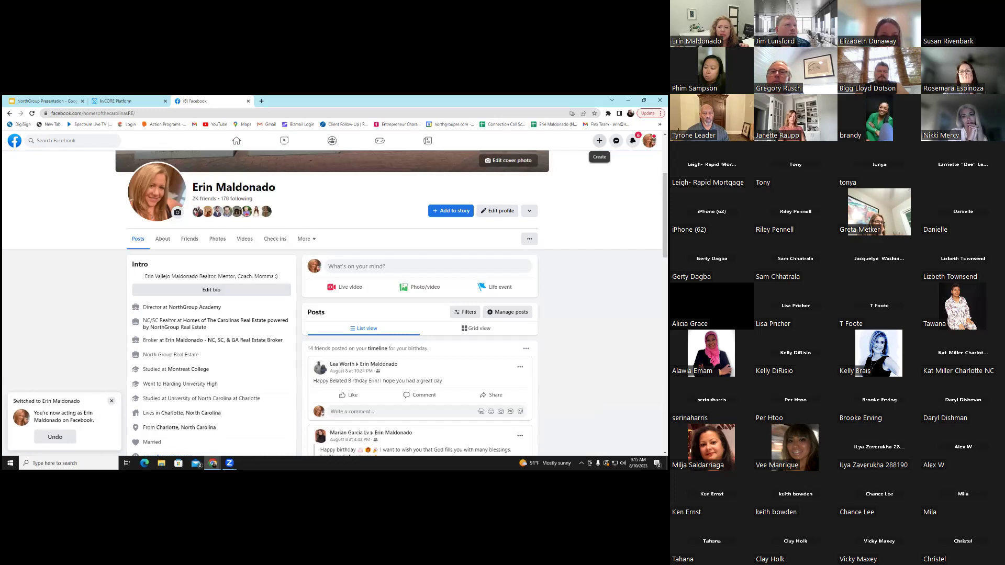
View Facebook's + Create options, then return to the kvCORE CORE Social tab
left_click(599, 141)
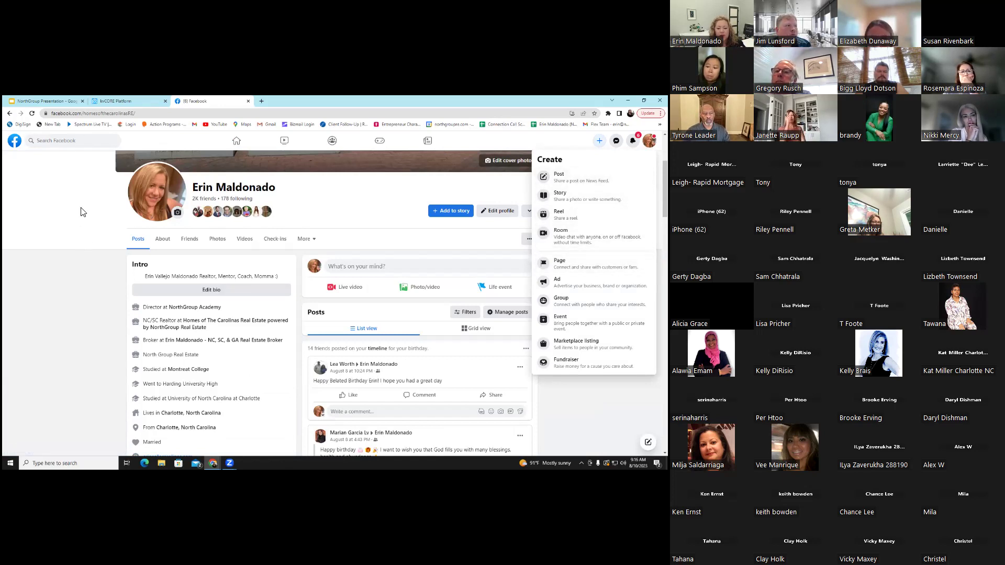
left_click(125, 101)
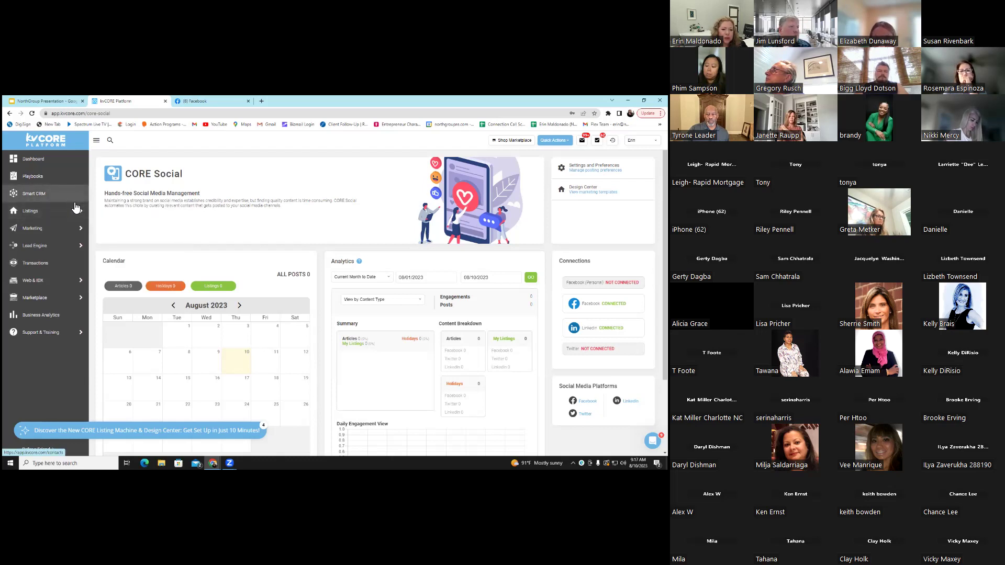
Bring up the Web & IDX flyout submenu from the kvCORE sidebar
mouse_move(77, 211)
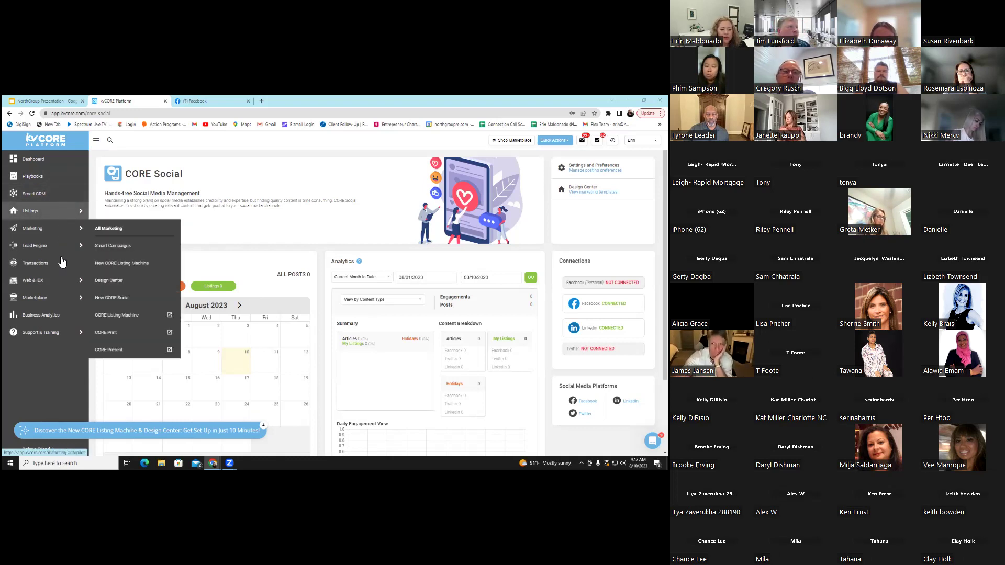
mouse_move(64, 283)
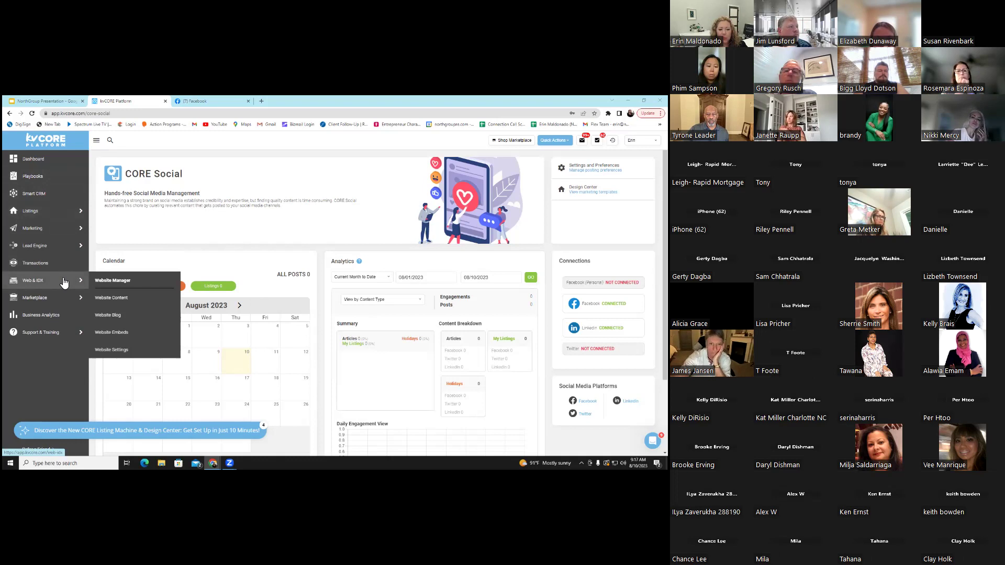
Open Website Manager and review the agent site's details, Hero template and Blue Steel theme
left_click(115, 283)
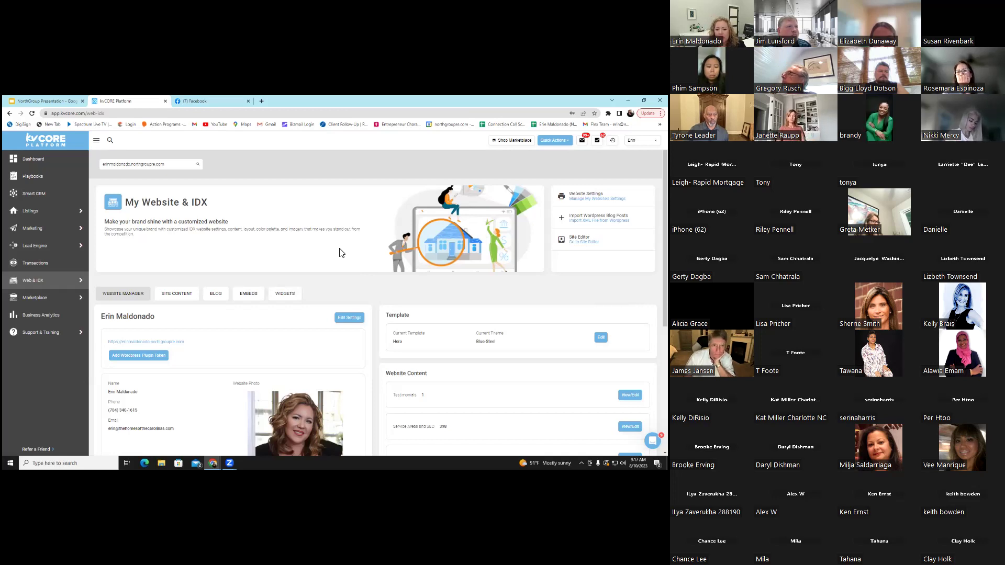
scroll(339, 255, "down", 1)
scroll(338, 255, "down", 1)
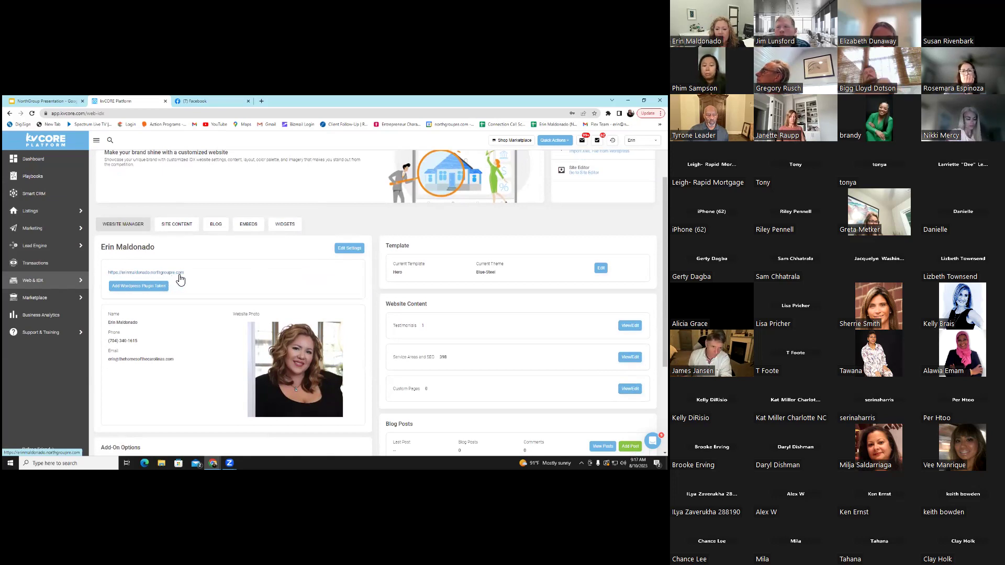
scroll(336, 233, "down", 2)
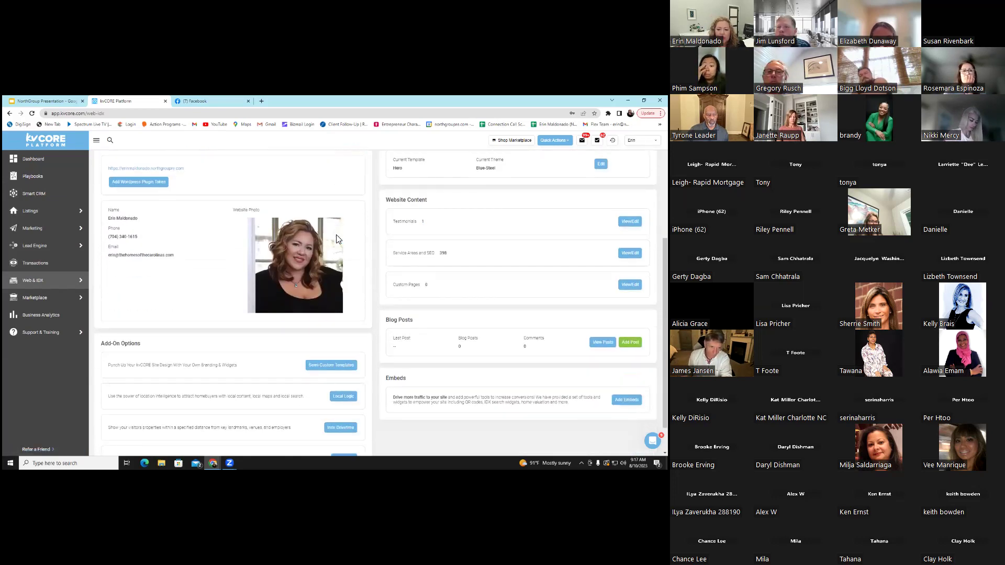
scroll(320, 236, "up", 2)
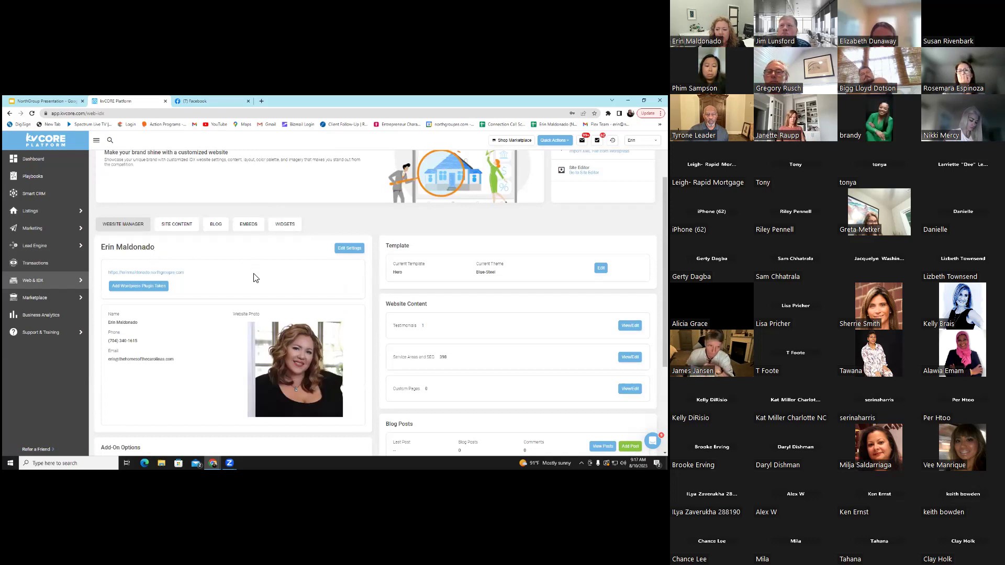
scroll(254, 272, "up", 2)
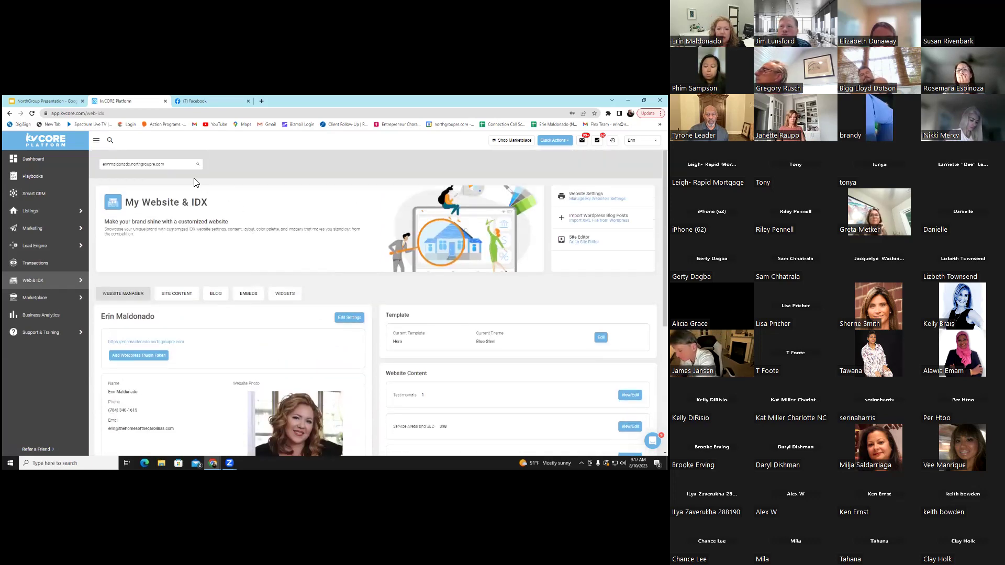
Open the live agent website, browse its city collections and listings, then return to kvCORE
left_click(157, 341)
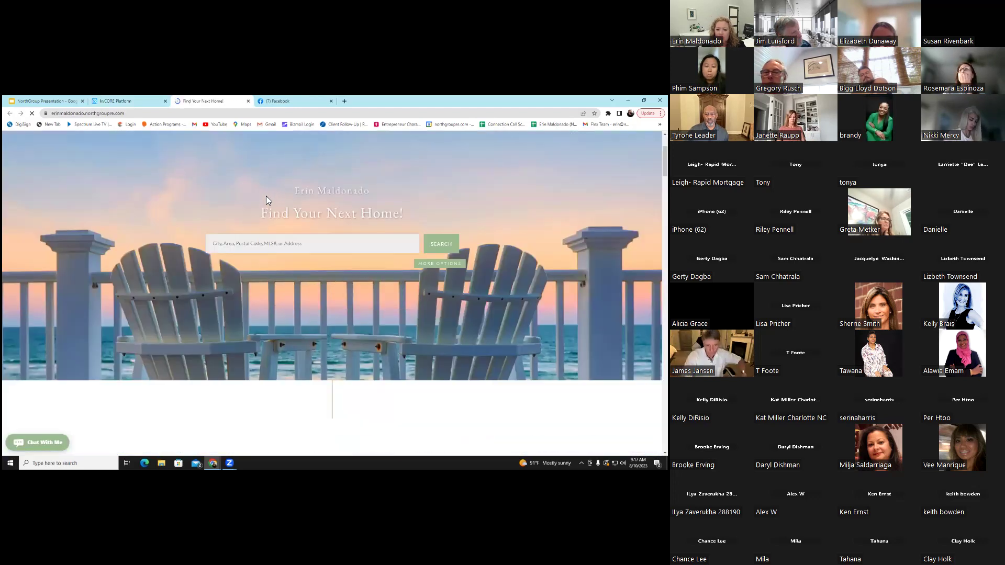
scroll(267, 199, "down", 5)
scroll(272, 207, "down", 10)
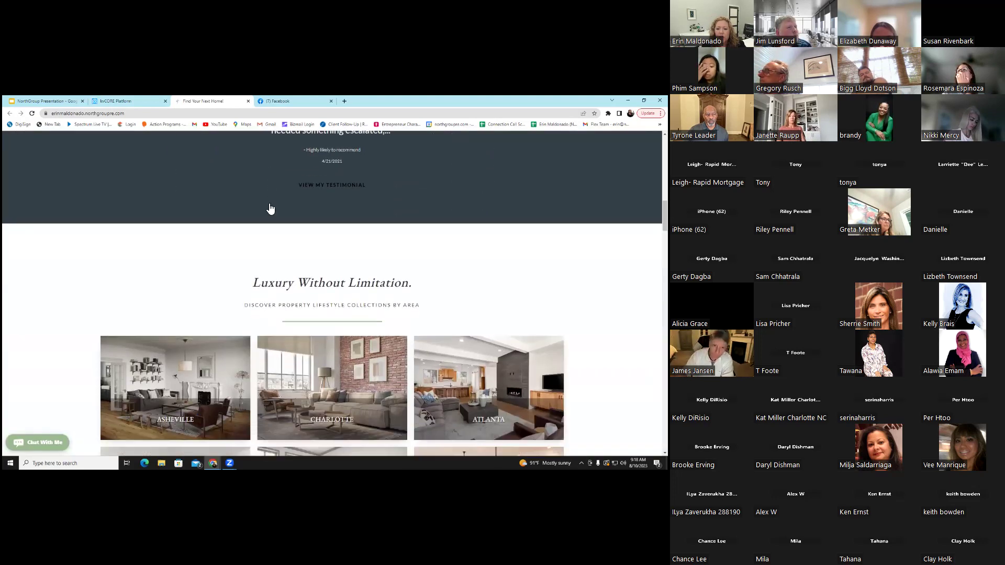
scroll(269, 206, "down", 7)
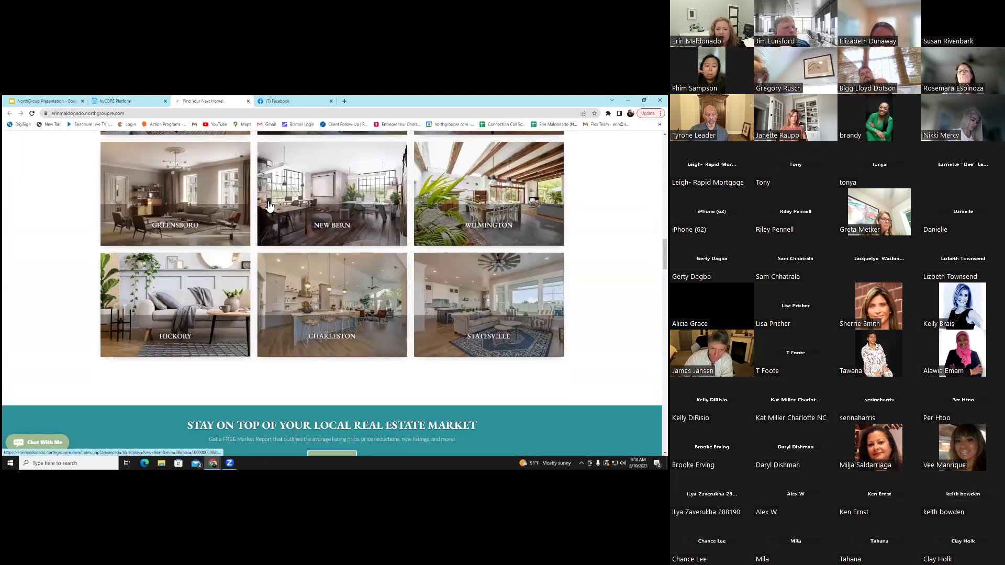
scroll(265, 204, "down", 10)
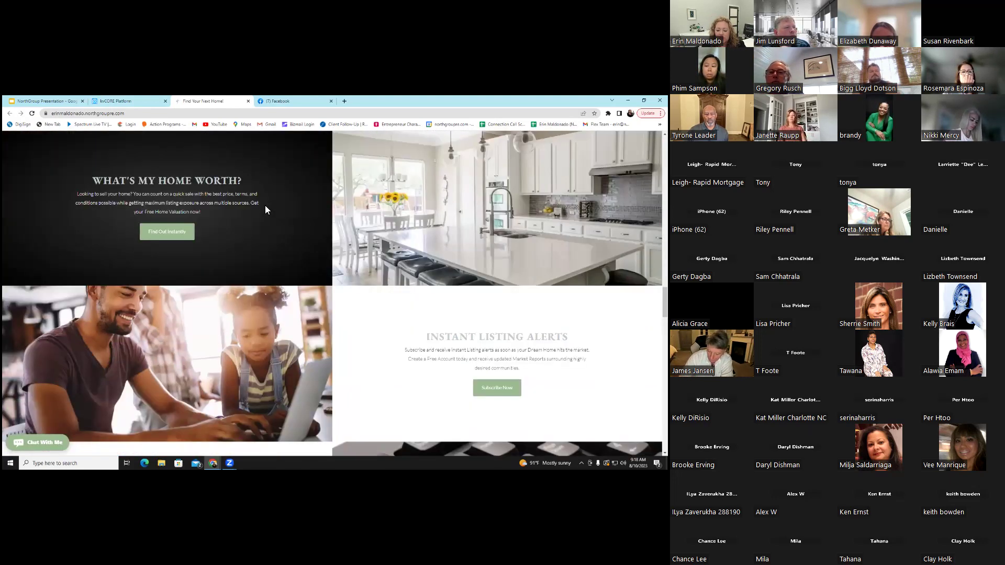
scroll(266, 210, "down", 5)
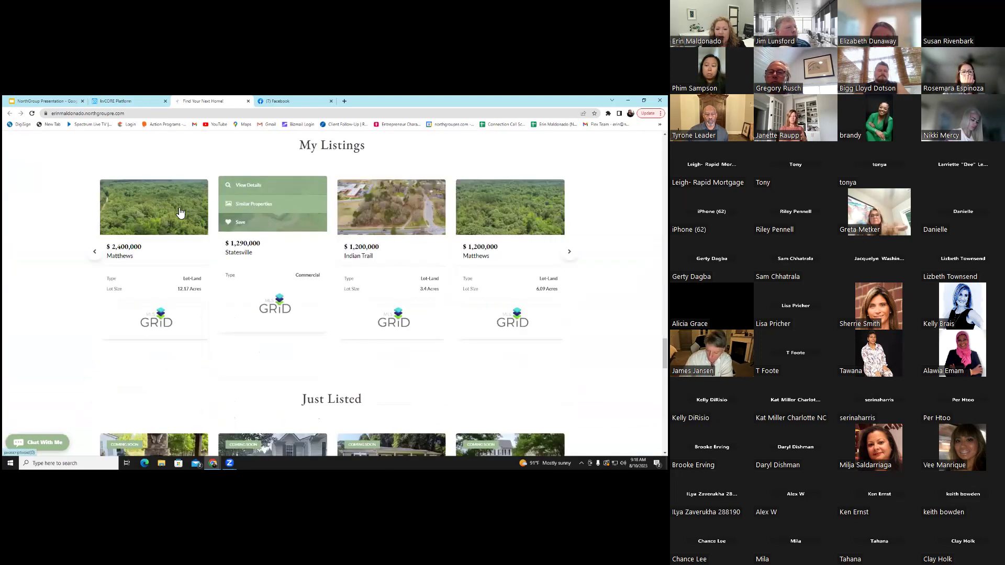
scroll(282, 202, "down", 4)
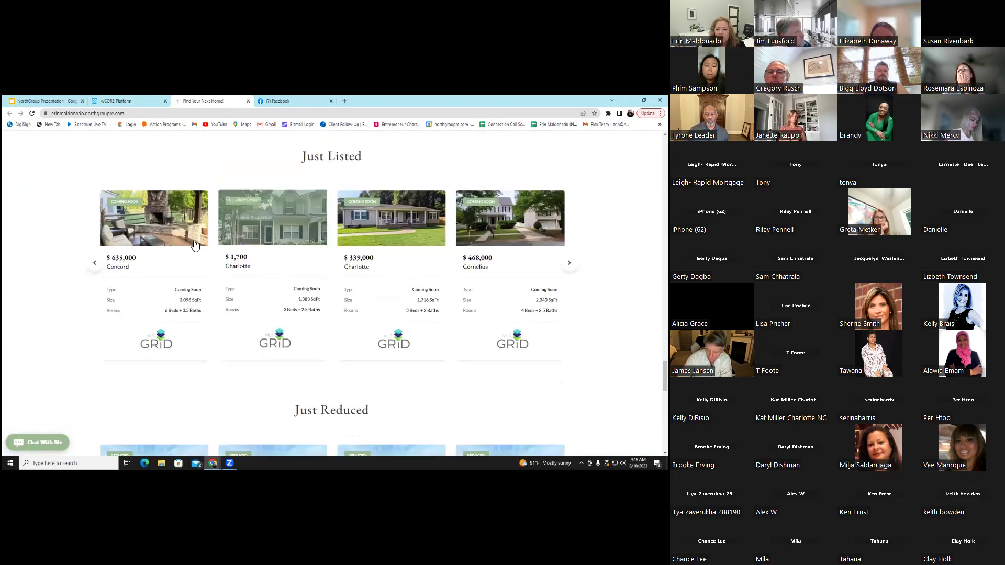
scroll(418, 248, "down", 3)
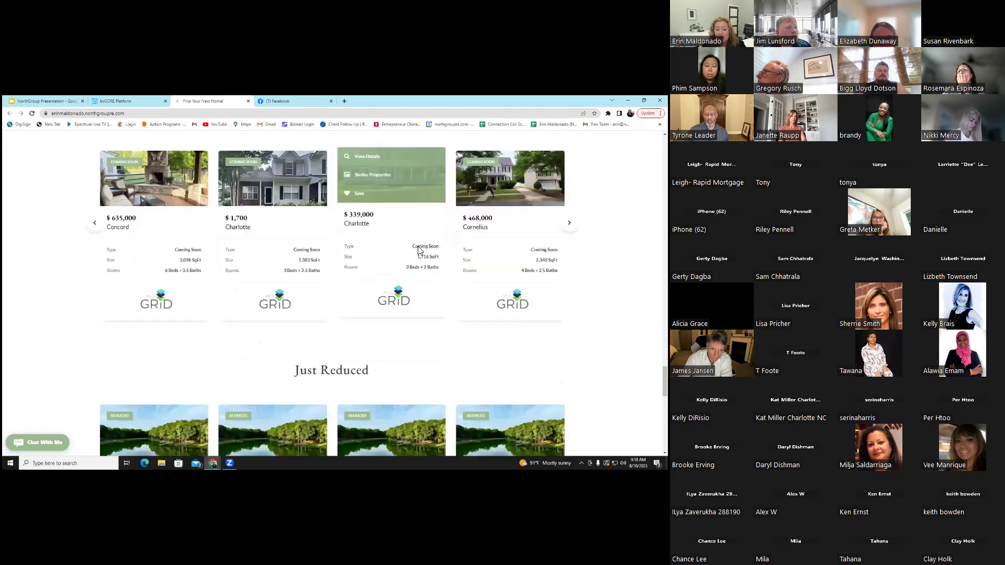
scroll(227, 285, "down", 2)
left_click(145, 101)
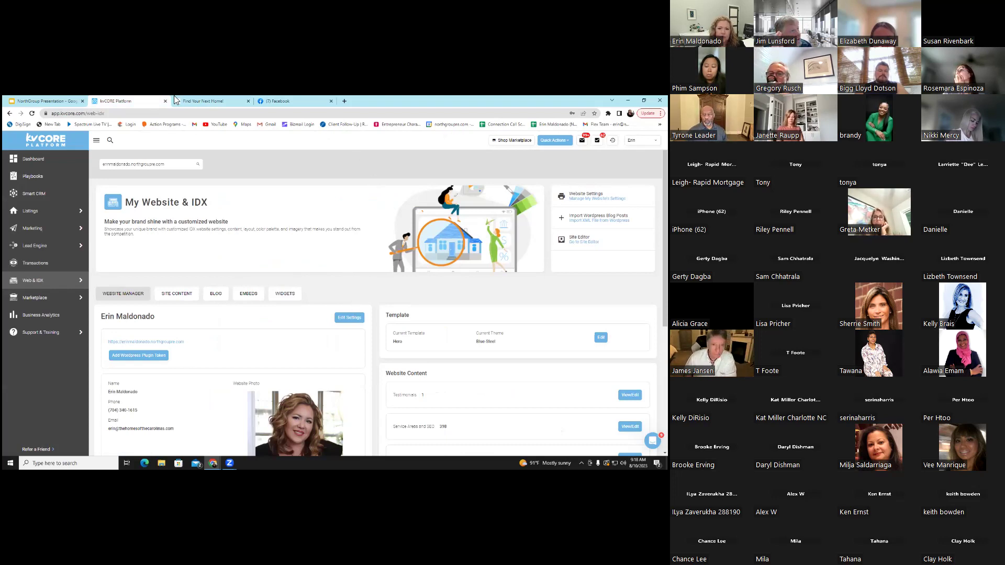
Scroll the live agent website down to review its footer and disclaimer
left_click(202, 99)
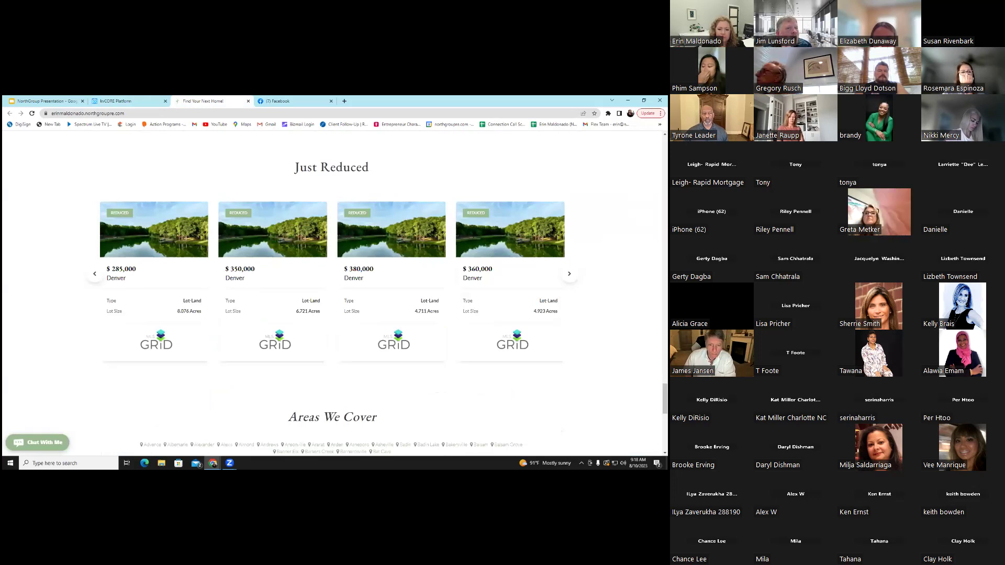
scroll(333, 293, "up", 6)
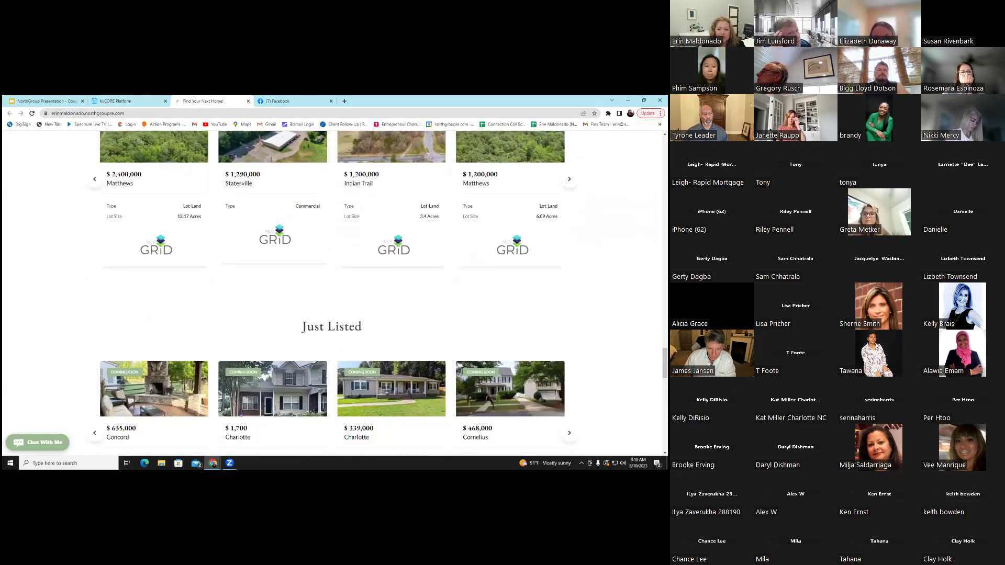
scroll(333, 293, "down", 10)
scroll(332, 293, "down", 3)
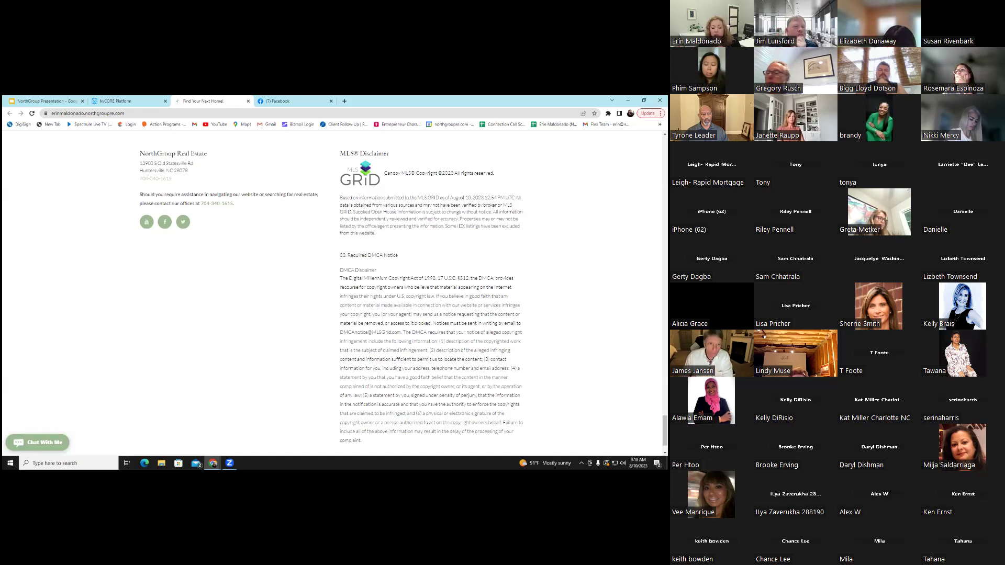
From My Website & IDX, open Website Settings to reach the General settings page
left_click(124, 102)
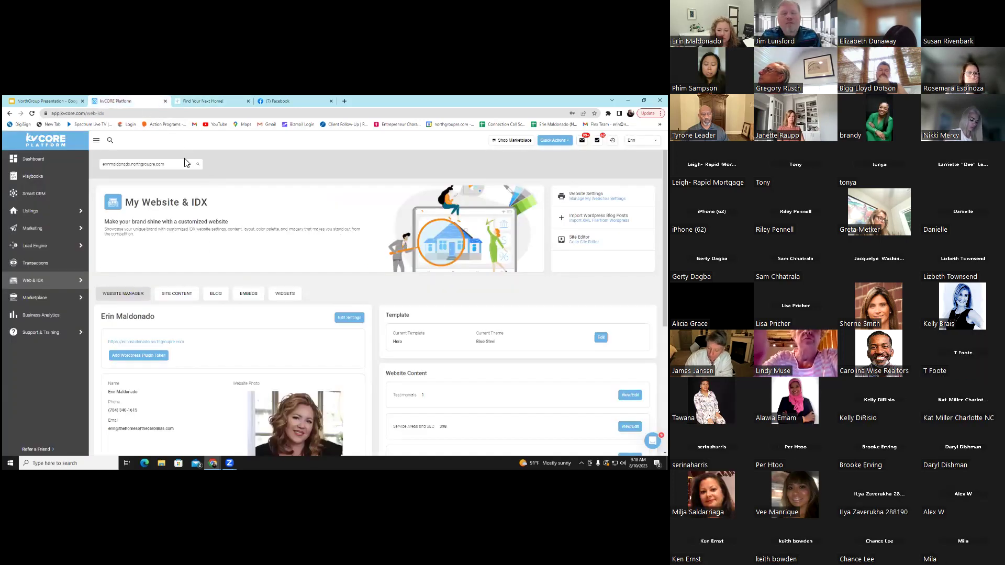
left_click(214, 100)
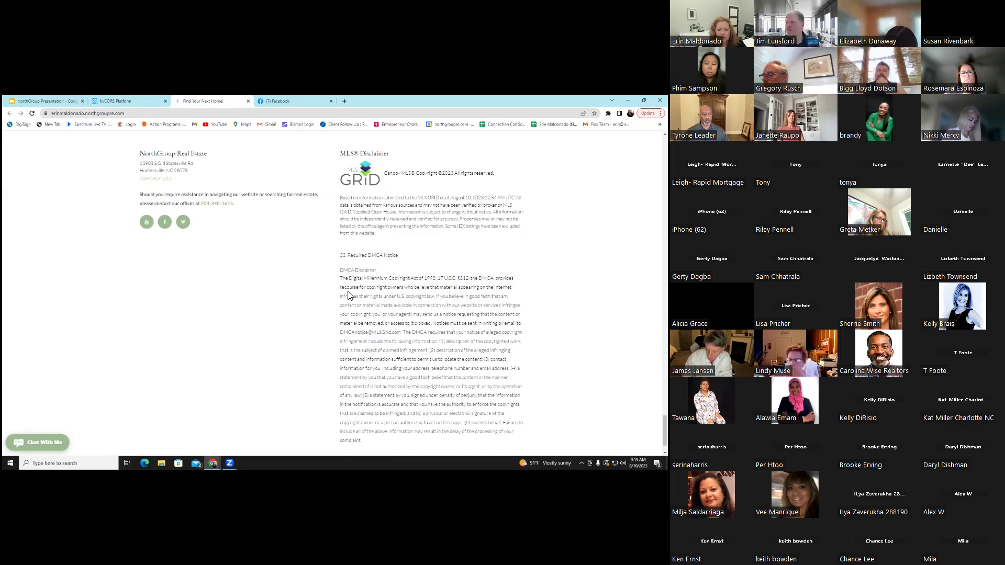
left_click(126, 99)
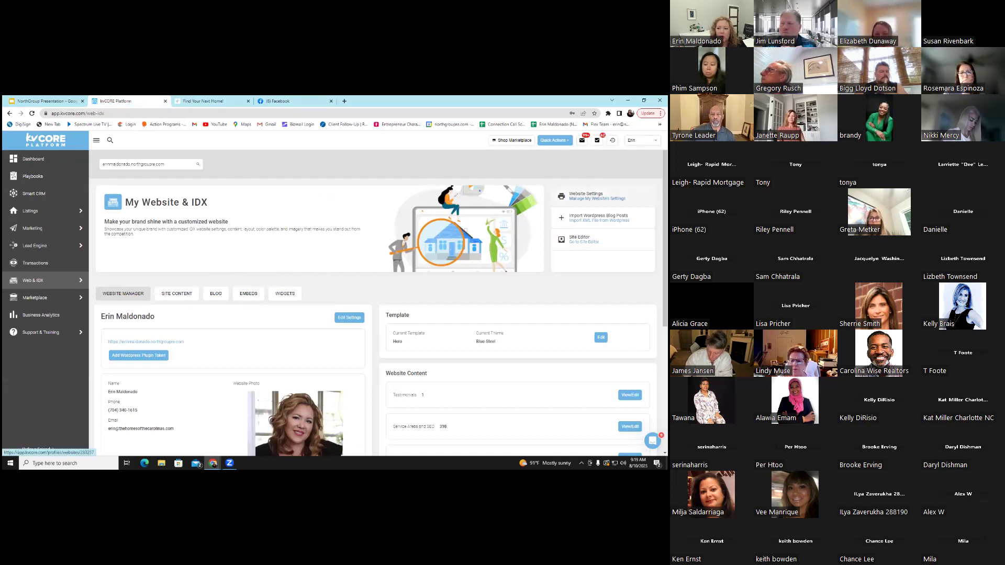
left_click(586, 195)
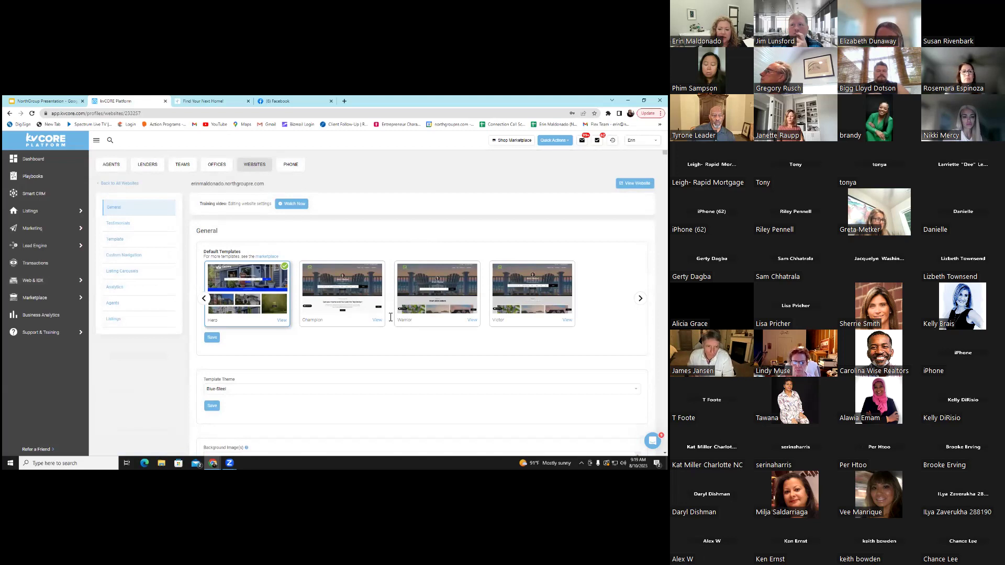
scroll(390, 317, "down", 6)
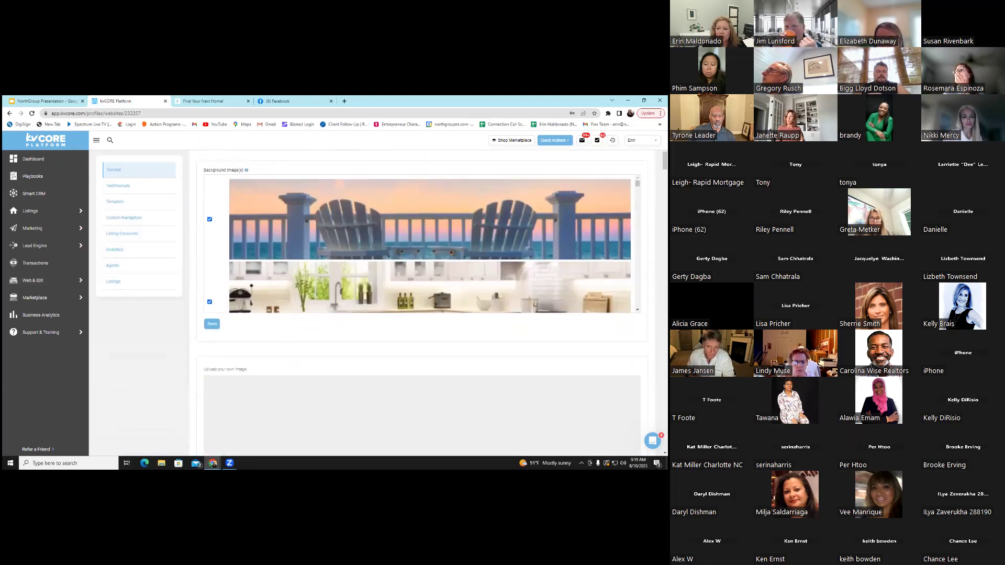
scroll(430, 243, "down", 5)
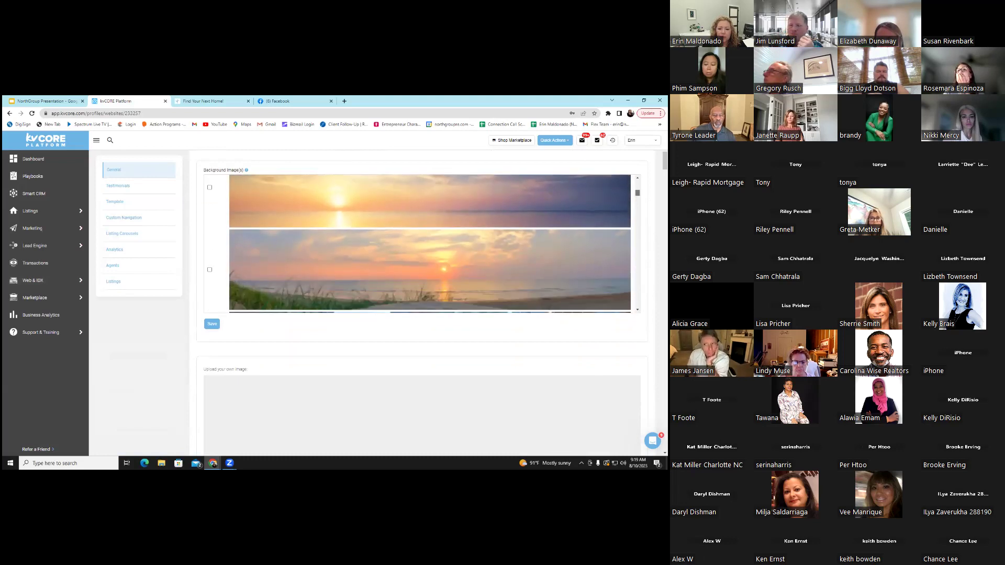
scroll(429, 243, "down", 5)
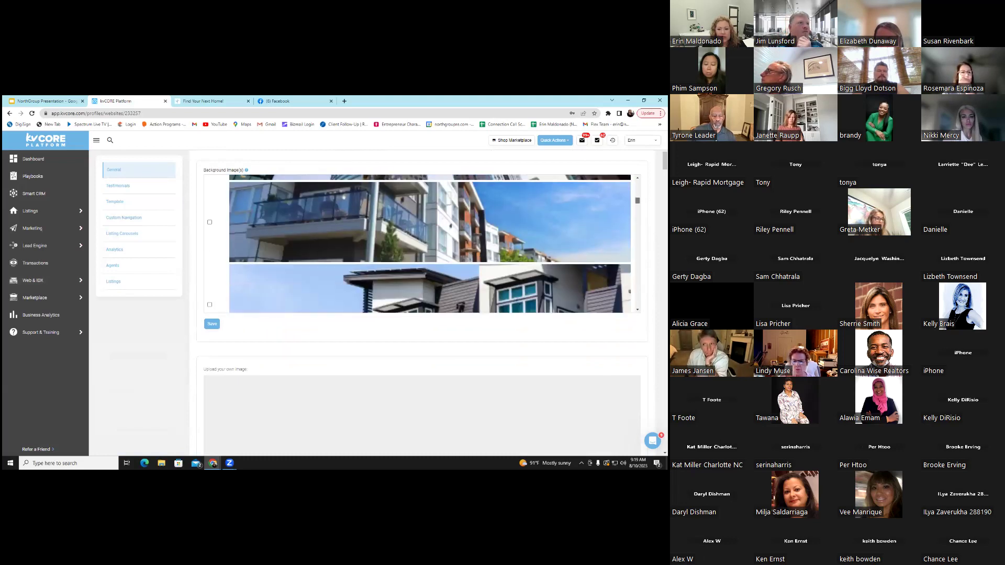
scroll(430, 243, "down", 5)
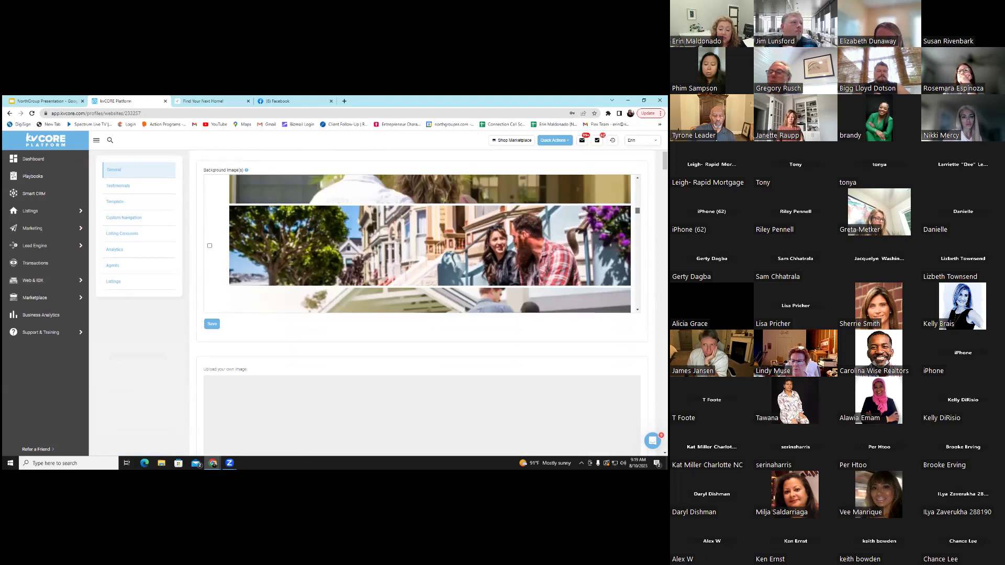
scroll(430, 244, "down", 5)
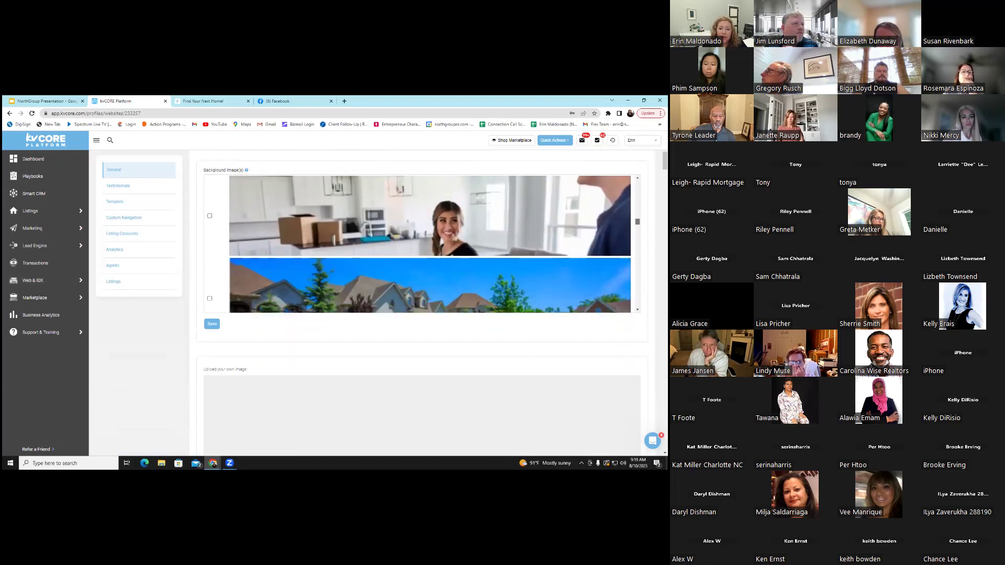
scroll(430, 244, "down", 5)
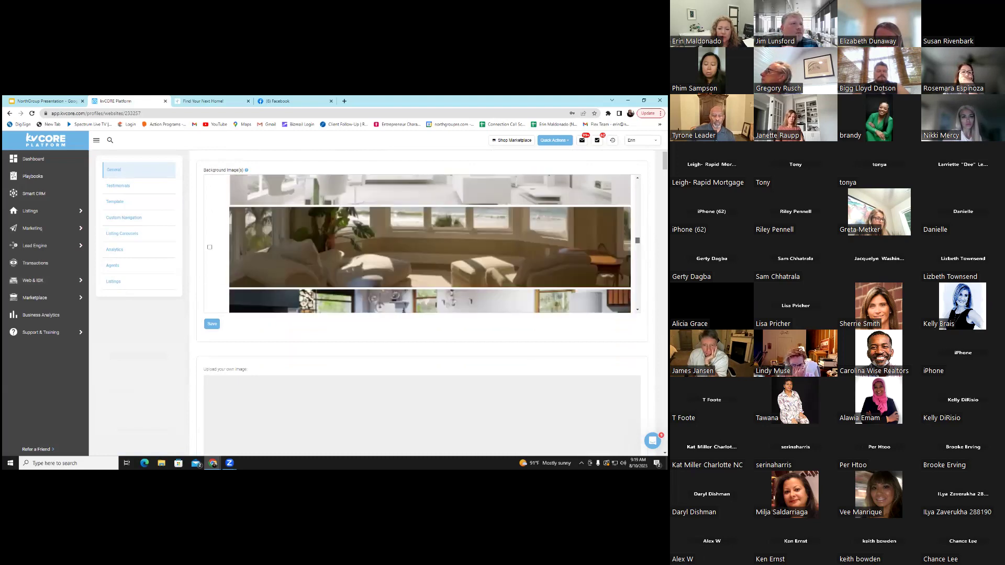
scroll(429, 243, "down", 5)
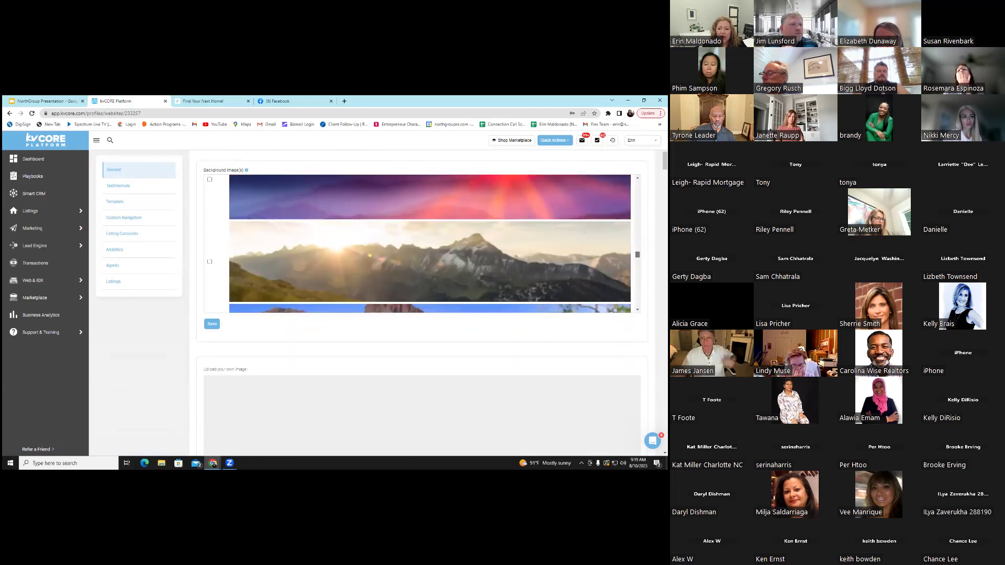
scroll(429, 244, "down", 5)
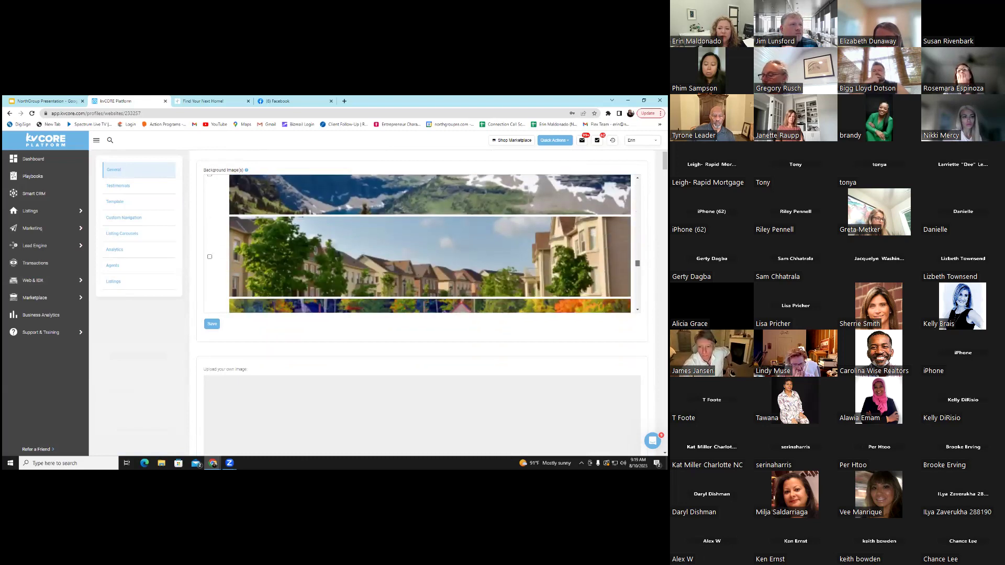
scroll(430, 243, "down", 5)
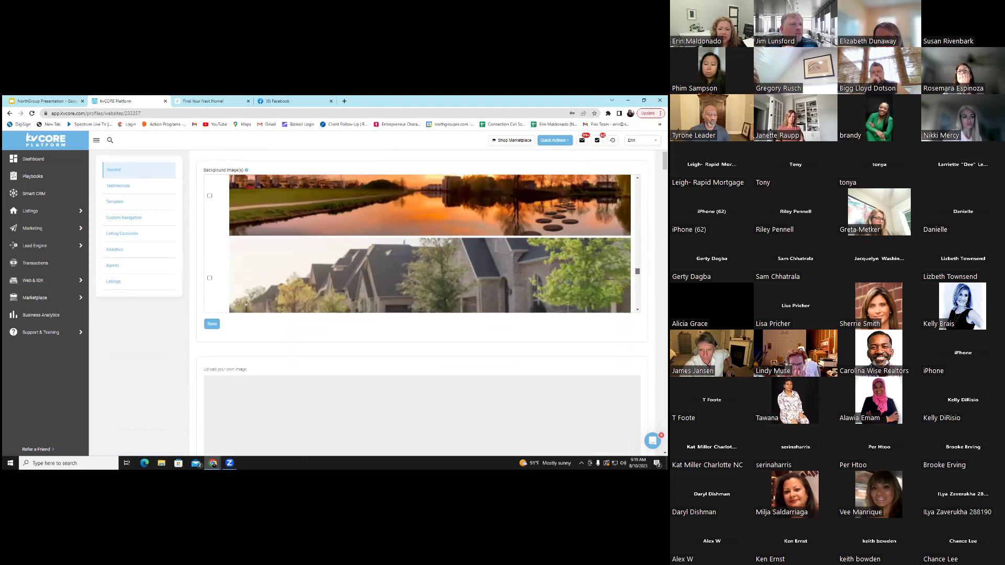
scroll(414, 178, "down", 5)
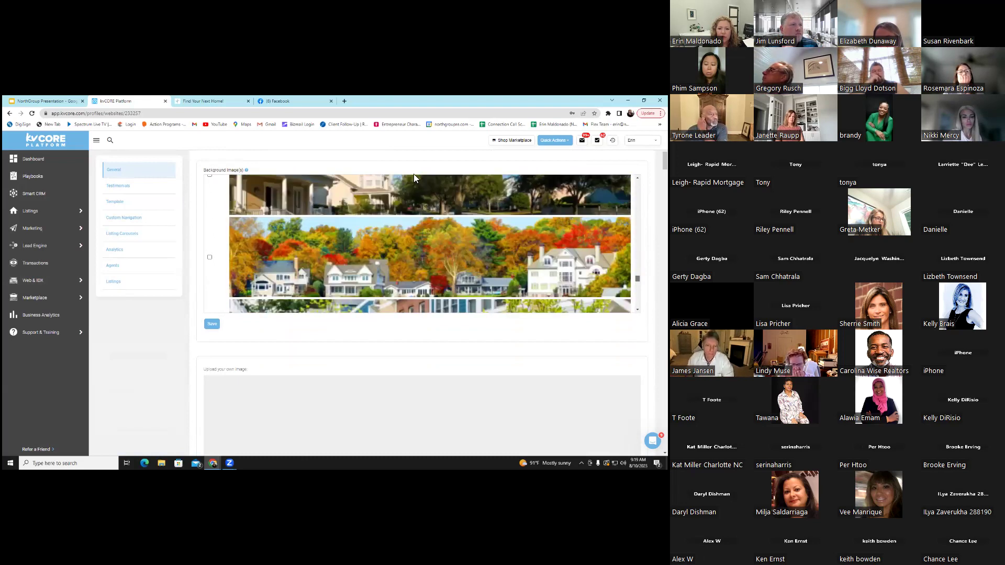
scroll(414, 178, "down", 3)
scroll(318, 251, "down", 8)
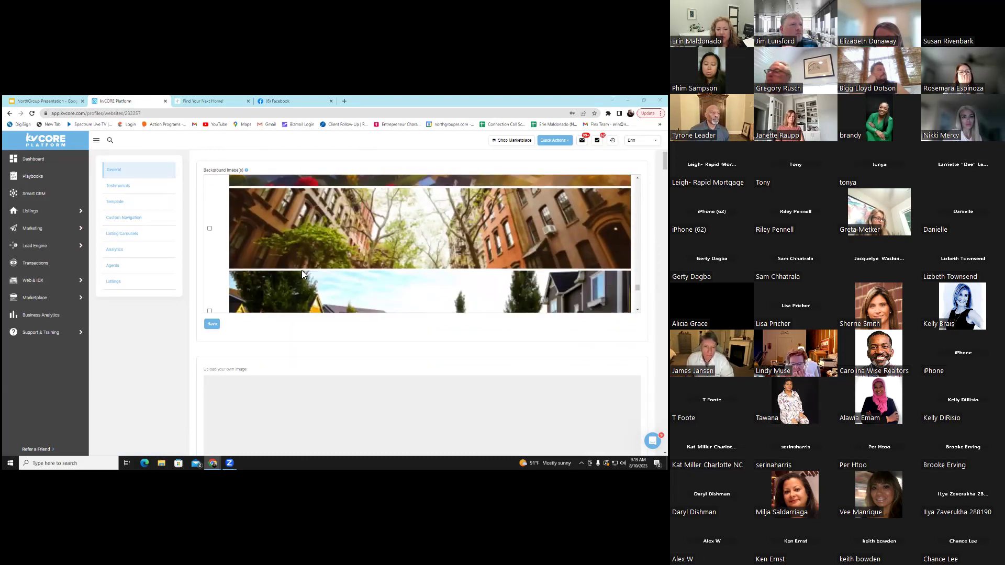
scroll(199, 328, "down", 2)
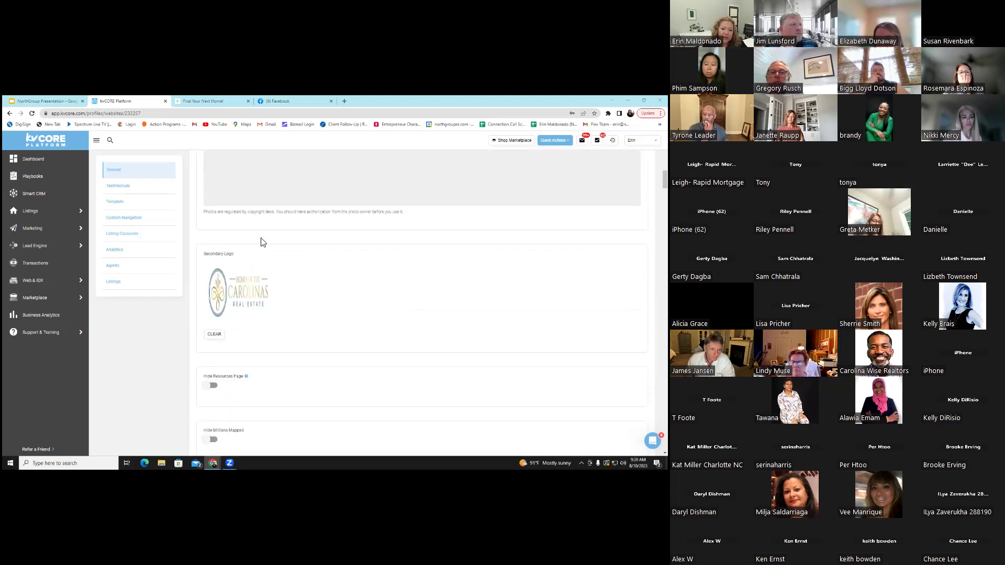
left_click(203, 101)
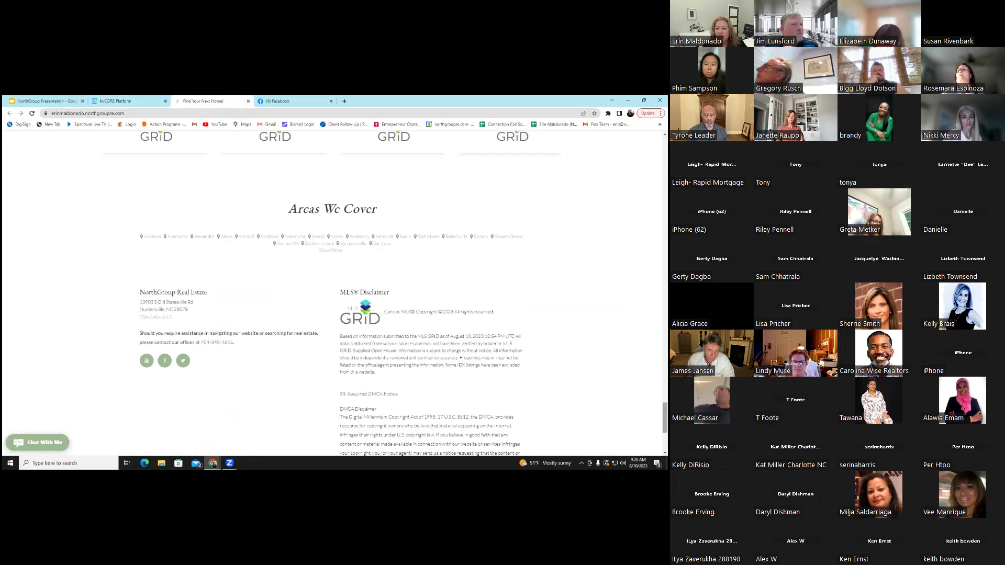
scroll(398, 157, "up", 15)
scroll(314, 152, "up", 10)
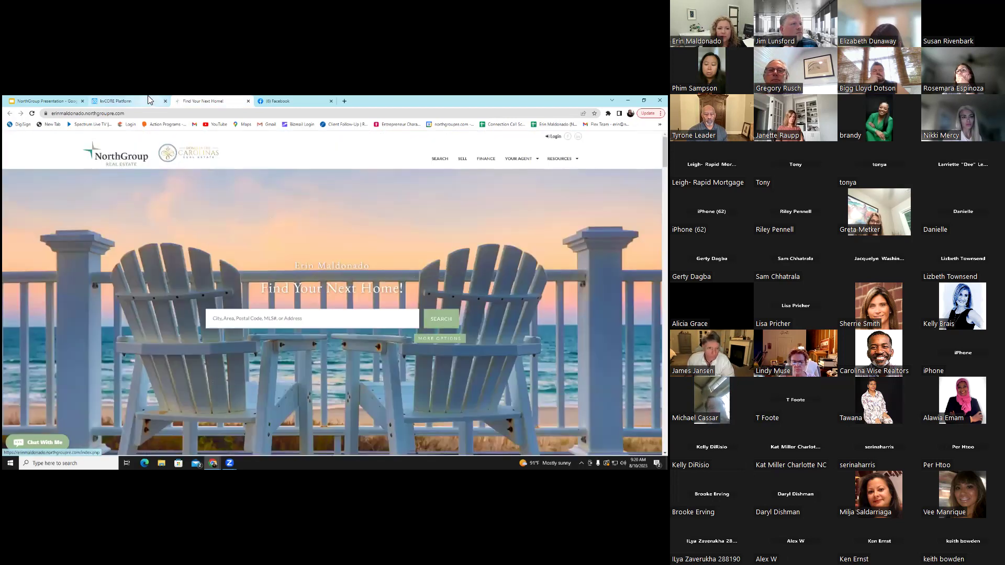
left_click(125, 101)
scroll(312, 301, "down", 5)
scroll(312, 335, "down", 3)
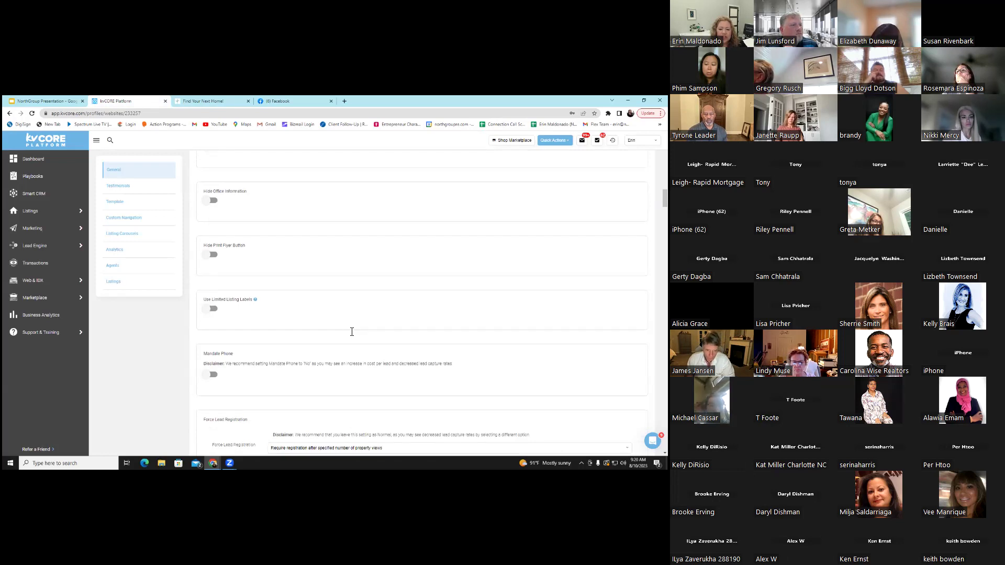
scroll(351, 331, "down", 4)
scroll(351, 332, "down", 12)
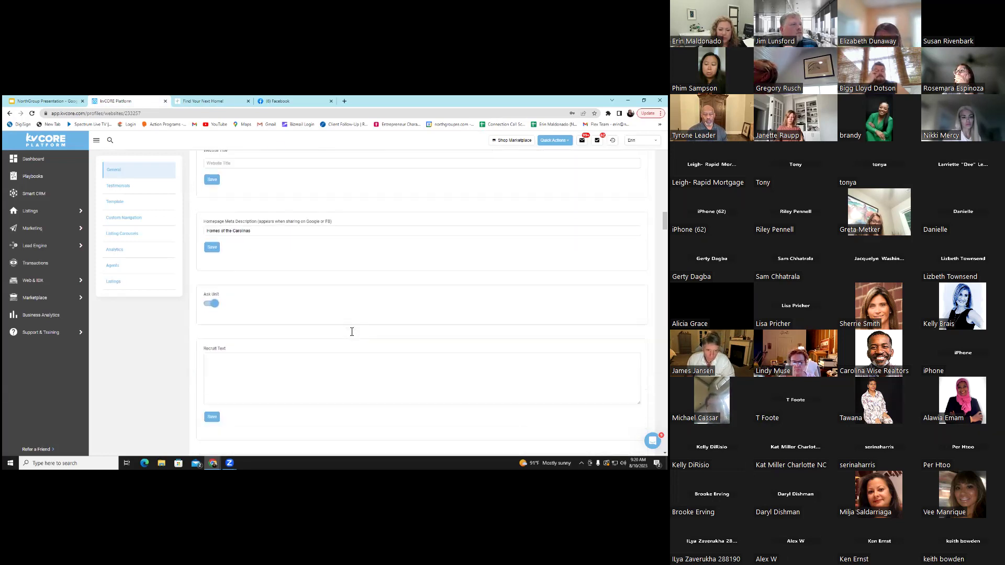
scroll(352, 331, "down", 7)
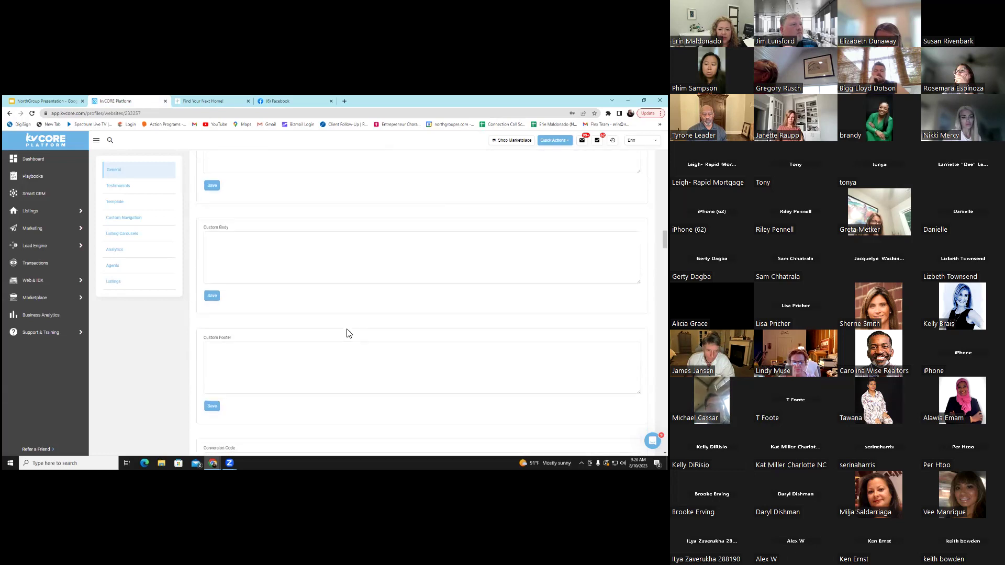
scroll(350, 333, "down", 7)
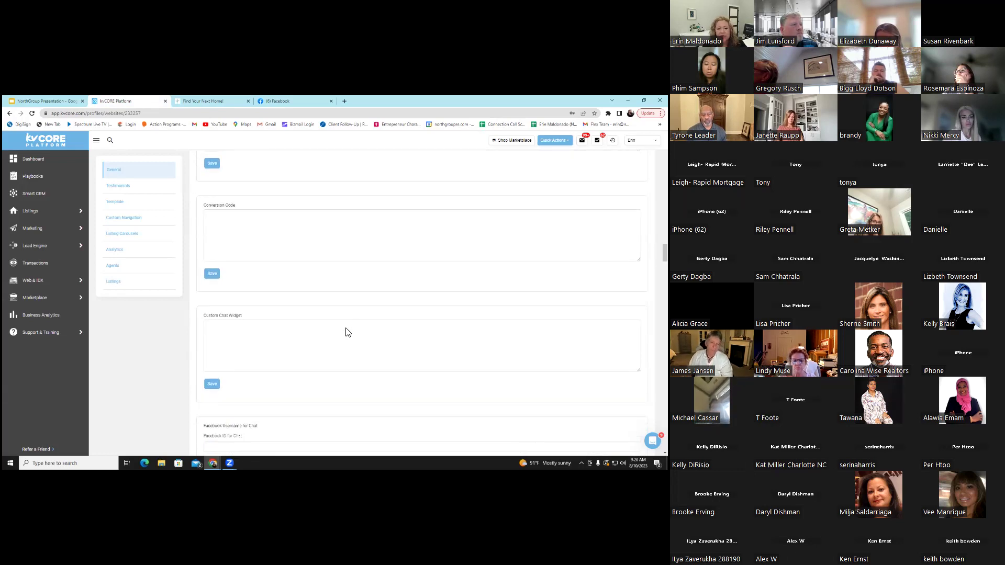
scroll(349, 328, "down", 8)
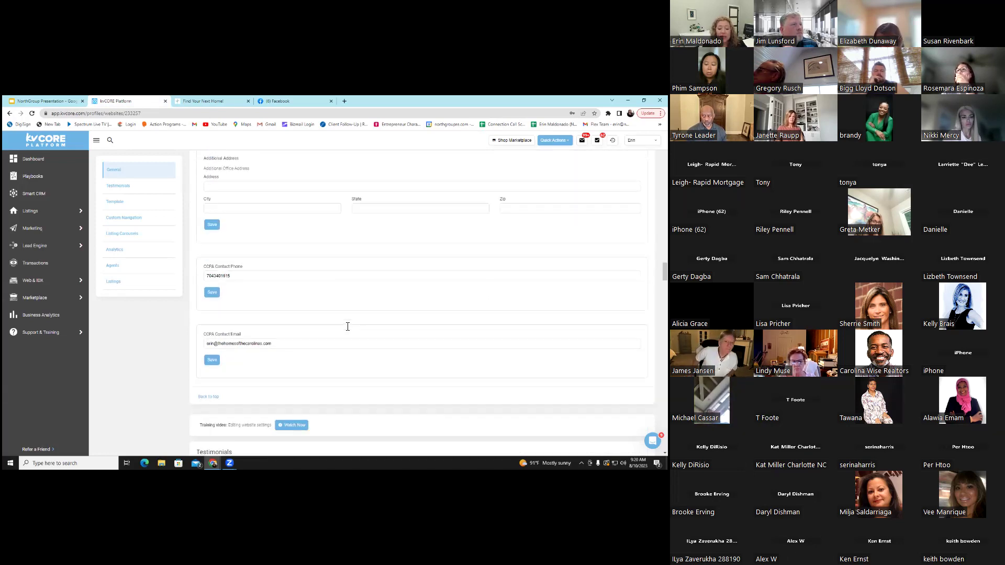
scroll(350, 329, "down", 8)
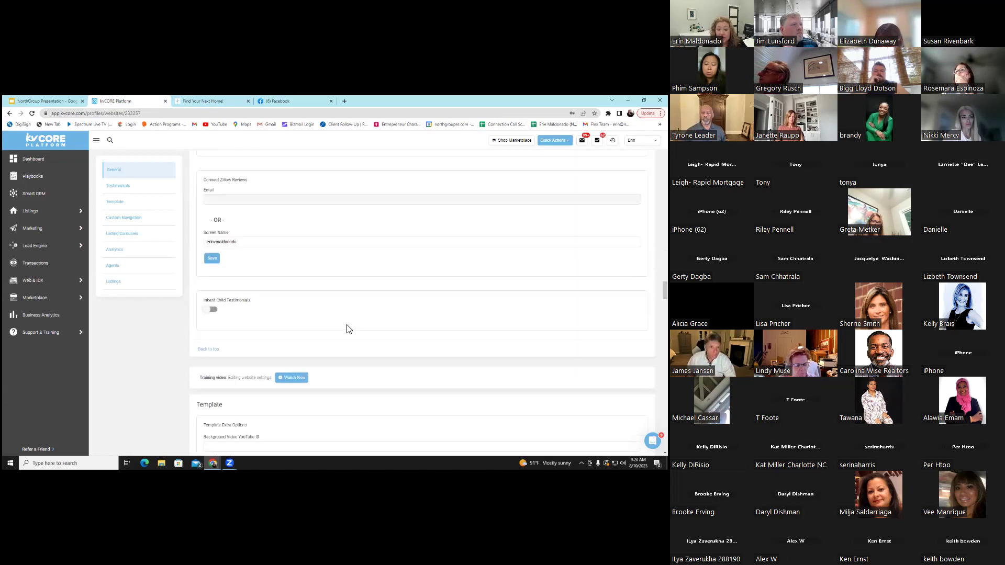
scroll(349, 329, "down", 1)
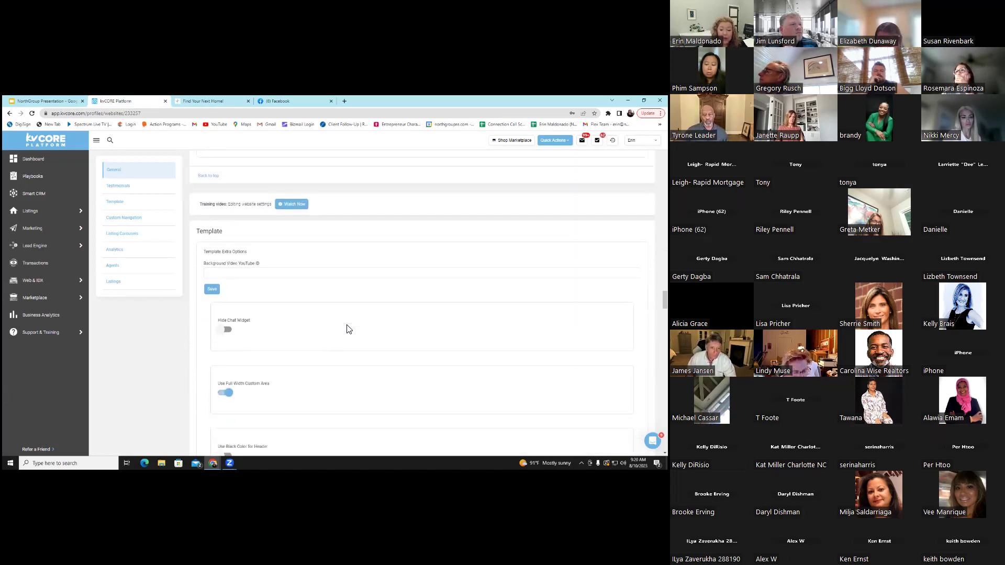
scroll(350, 328, "down", 2)
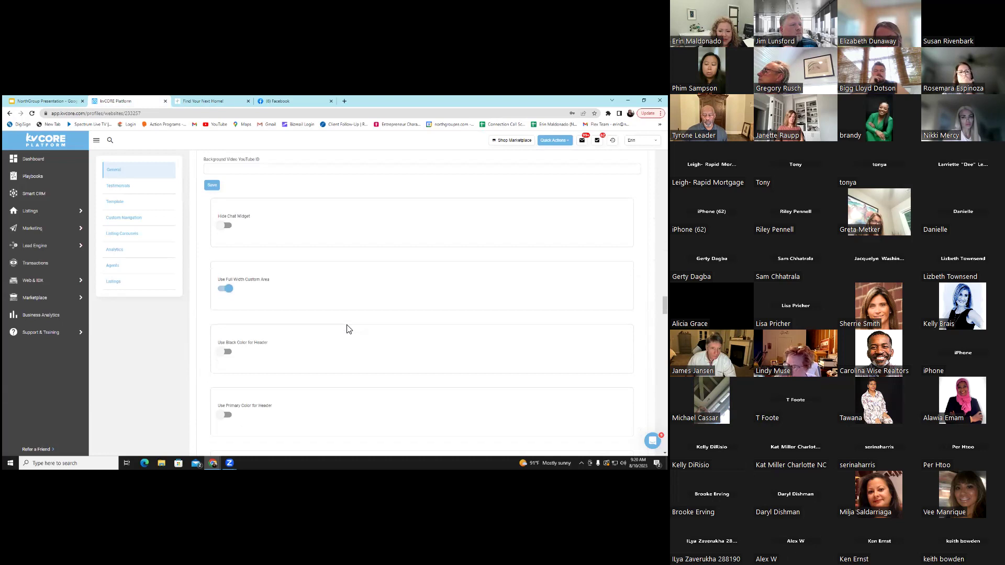
scroll(349, 329, "down", 6)
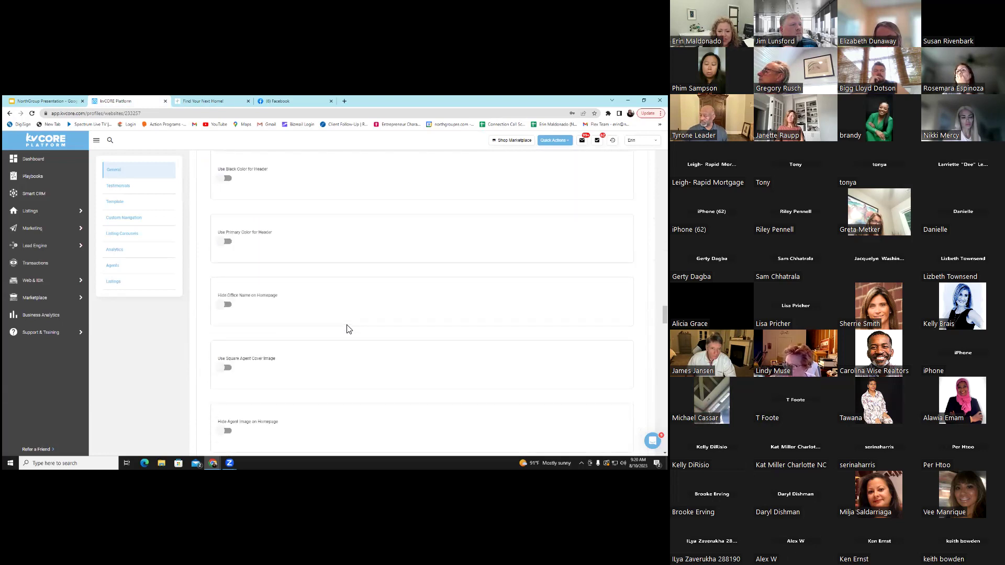
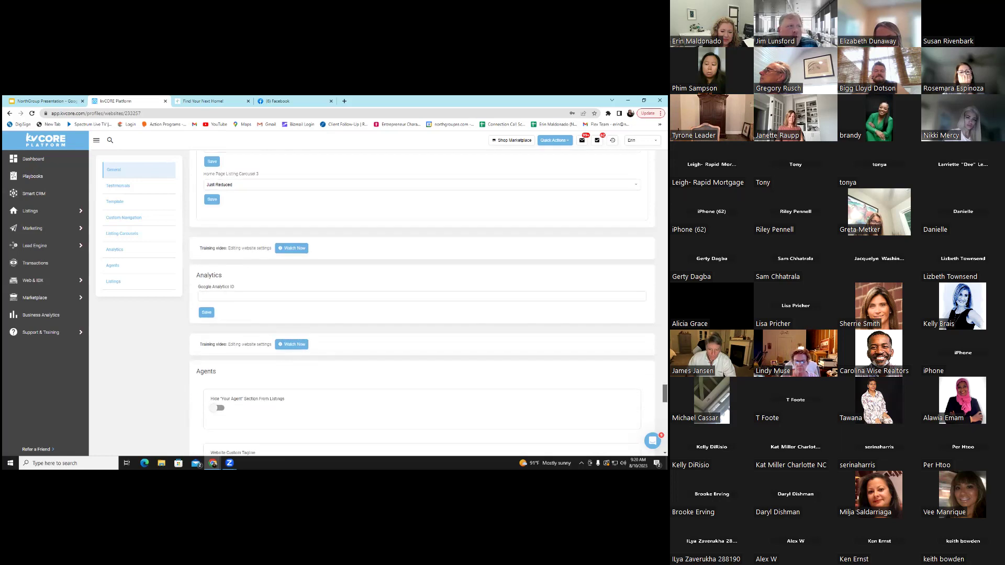
scroll(422, 304, "down", 1)
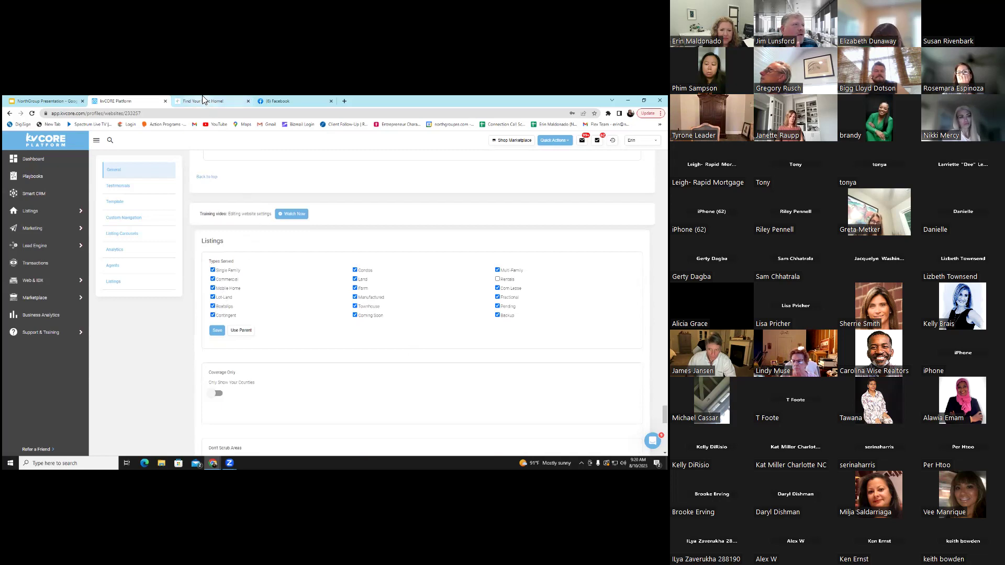
In a new Chrome tab, go to the agent's personal NorthGroup website address
left_click(344, 101)
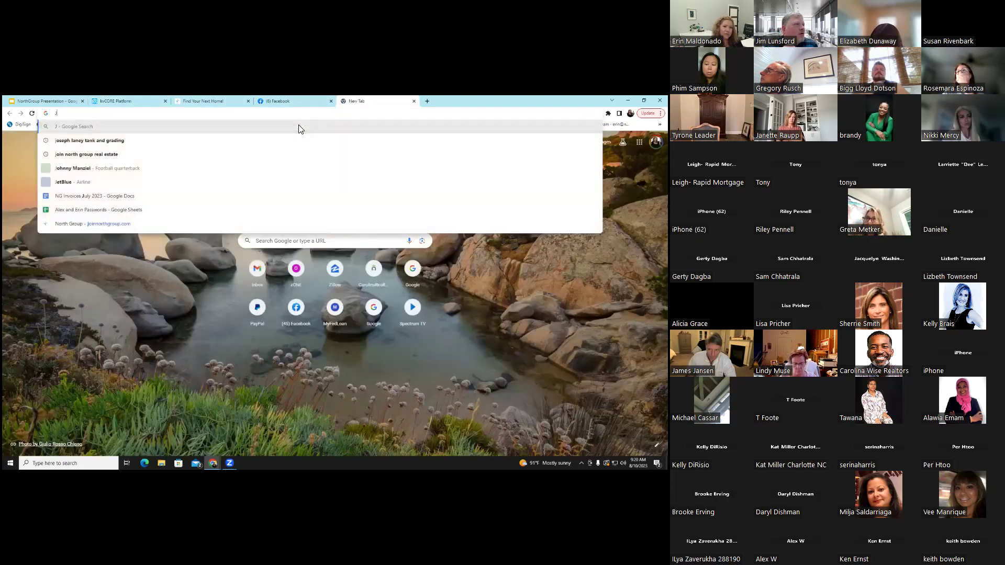
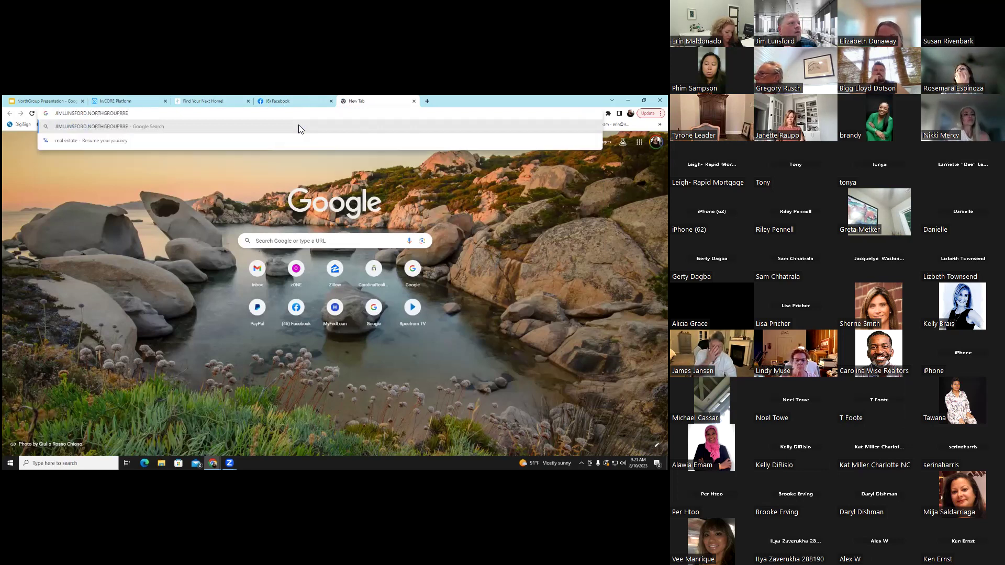
key("Return")
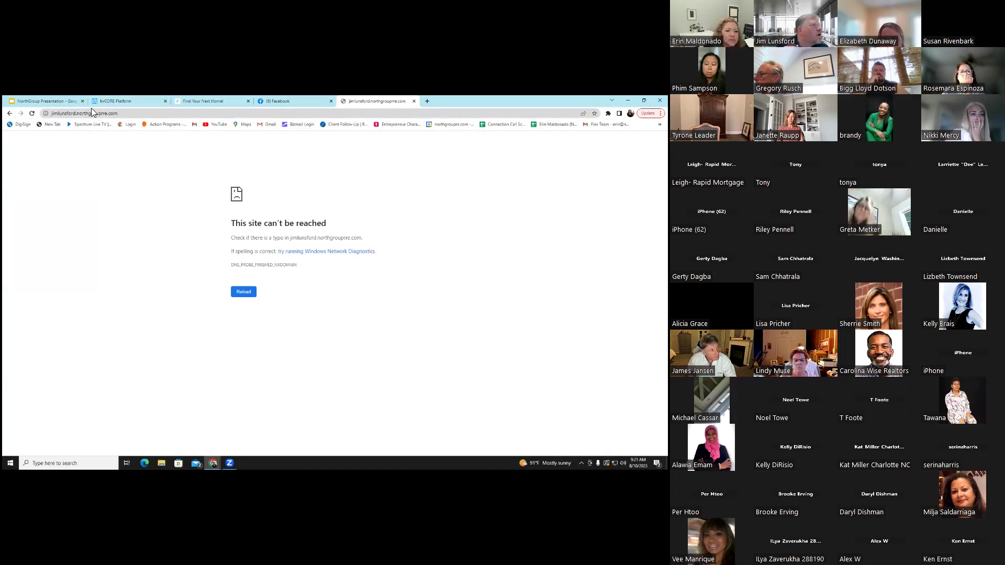
Delete the extra 'r' from the misspelled address and load it again
left_click(103, 115)
left_click(107, 114)
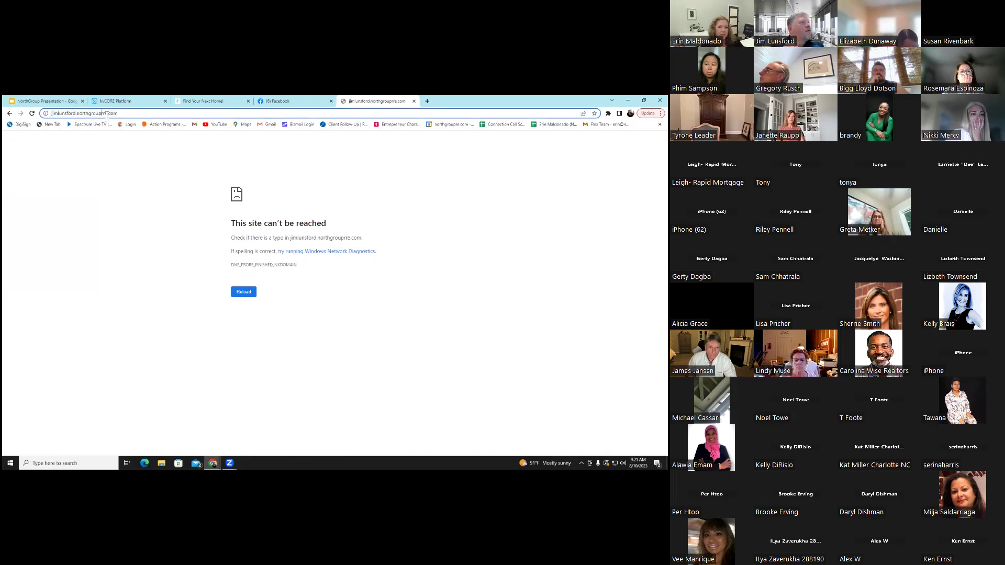
key("BackSpace")
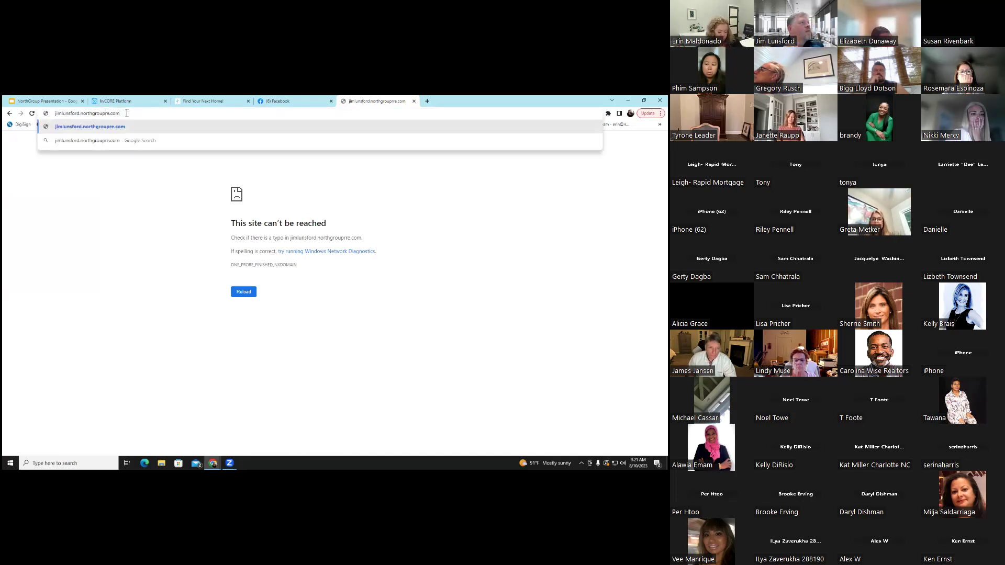
key("Return")
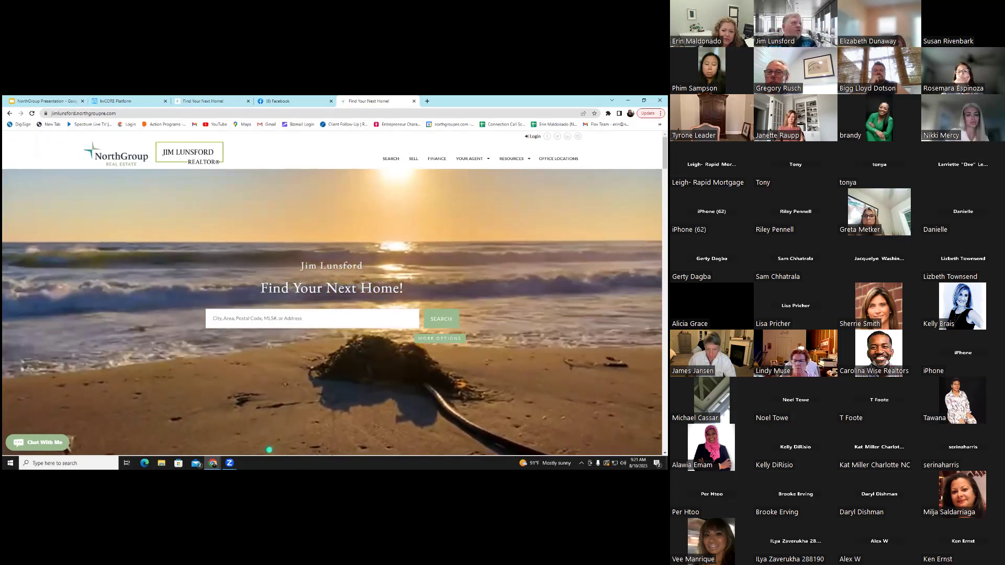
scroll(332, 293, "down", 2)
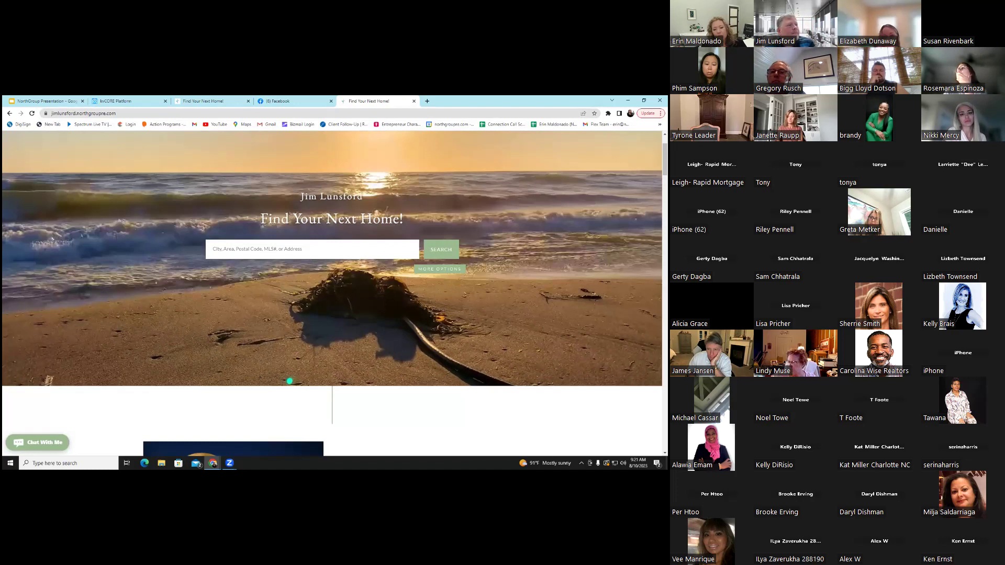
scroll(332, 293, "down", 3)
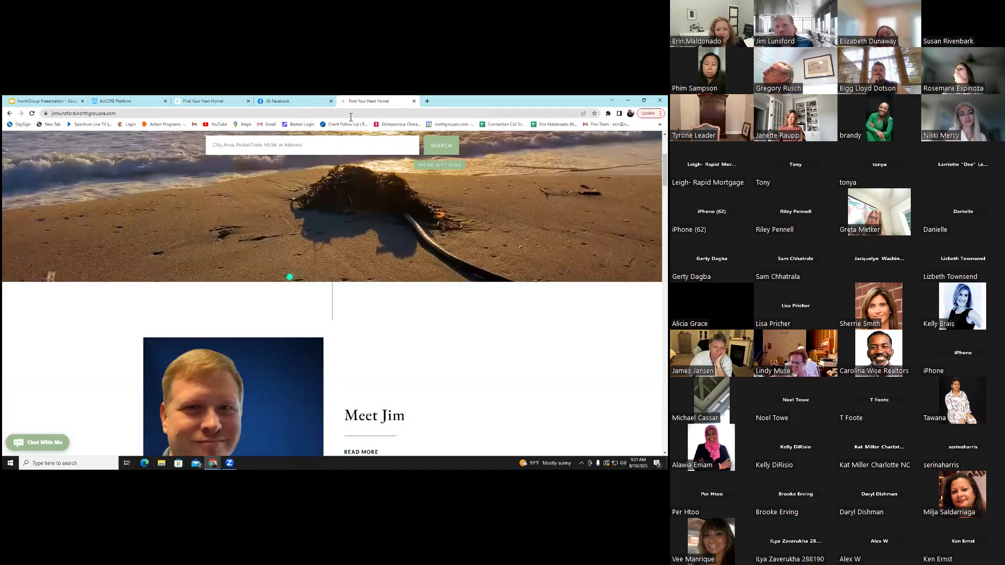
scroll(289, 277, "down", 6)
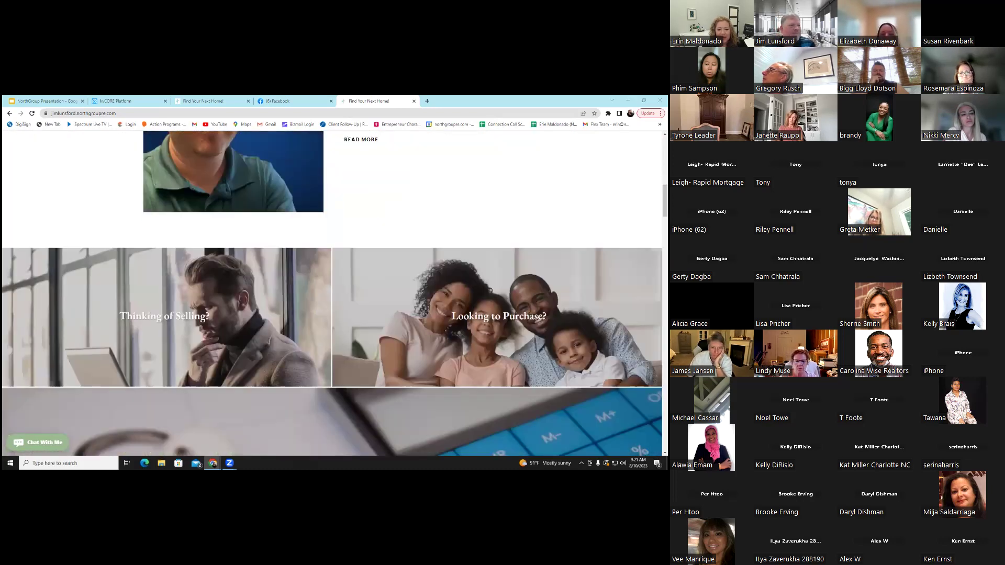
scroll(331, 293, "down", 3)
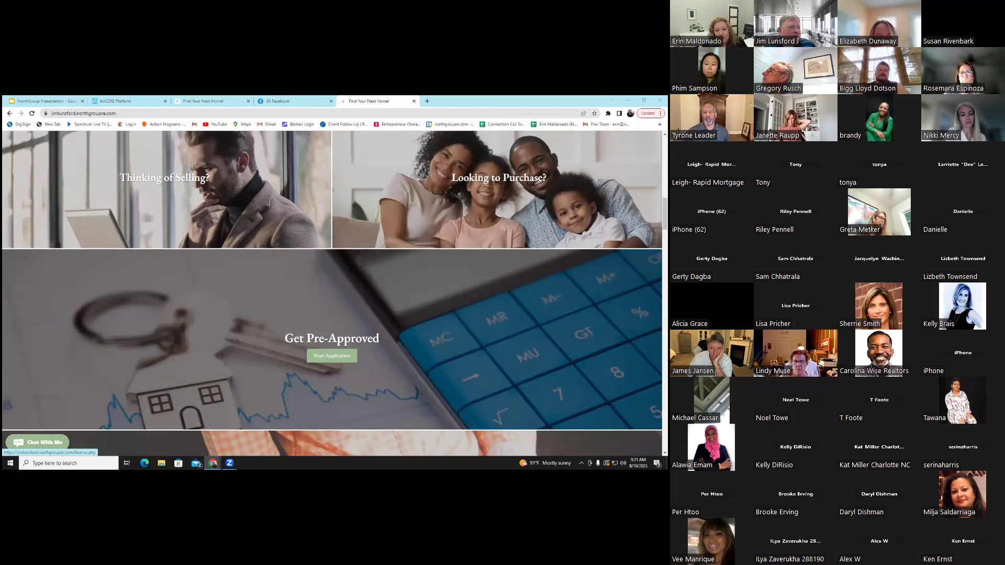
Scroll through the agent site's Featured Areas, My Listings, Just Reduced and footer disclaimers
scroll(332, 356, "down", 8)
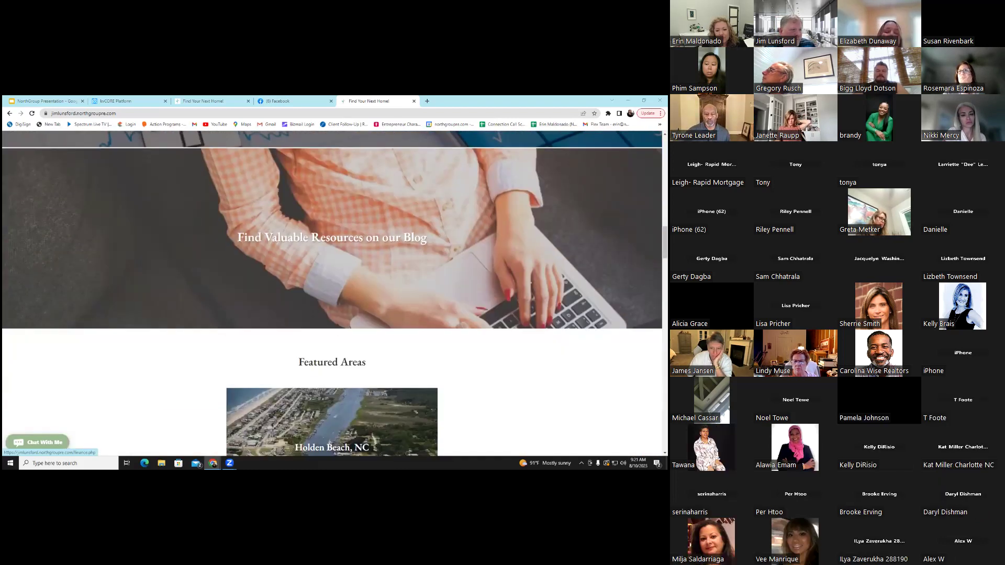
scroll(332, 293, "down", 5)
scroll(332, 294, "down", 2)
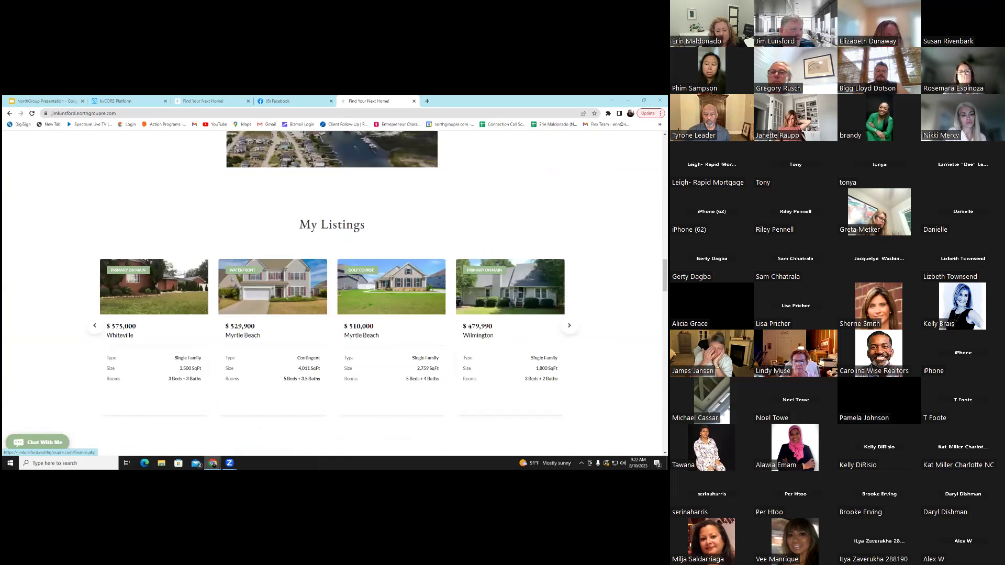
scroll(332, 293, "down", 3)
scroll(331, 293, "down", 15)
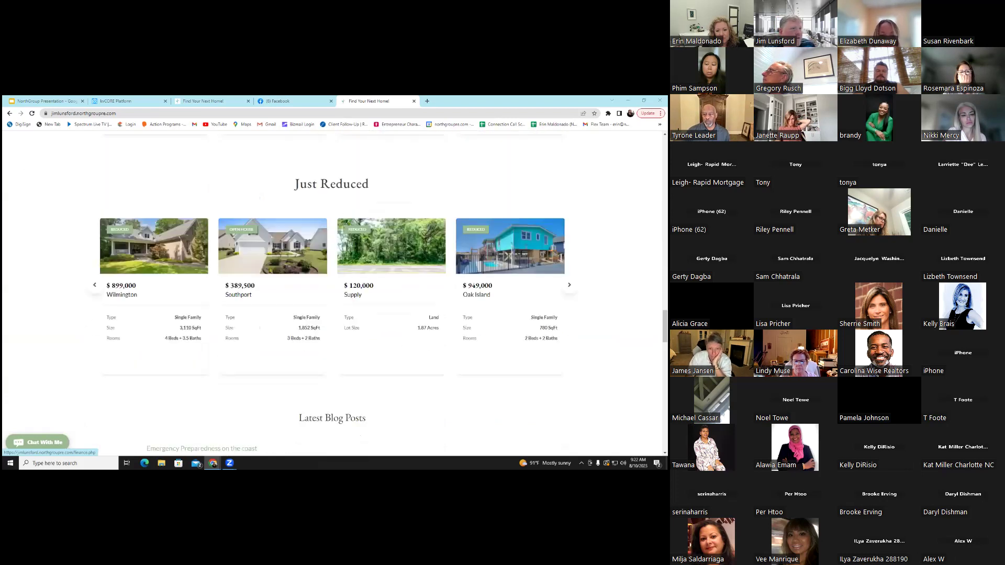
scroll(390, 183, "down", 3)
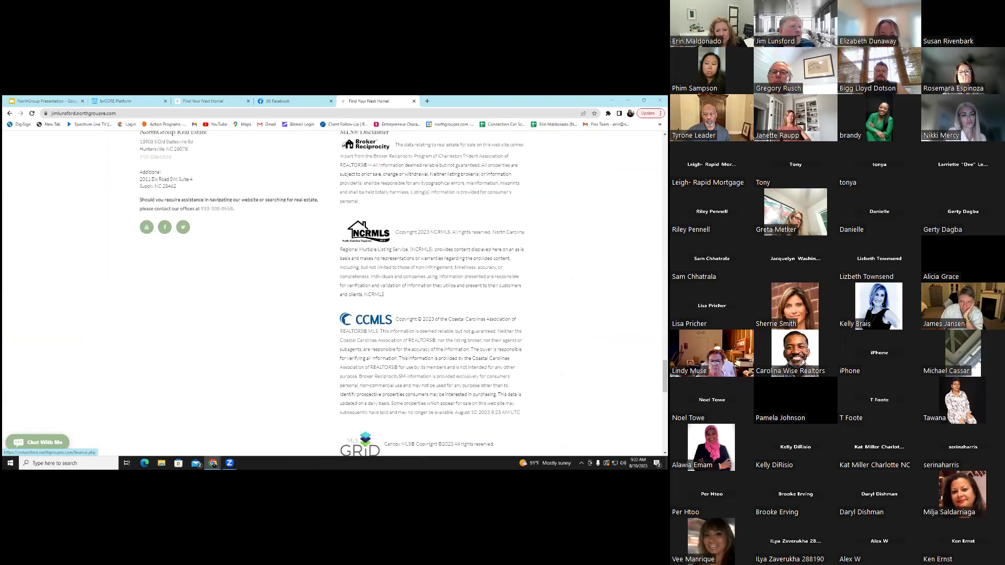
scroll(390, 183, "up", 1)
scroll(398, 209, "down", 4)
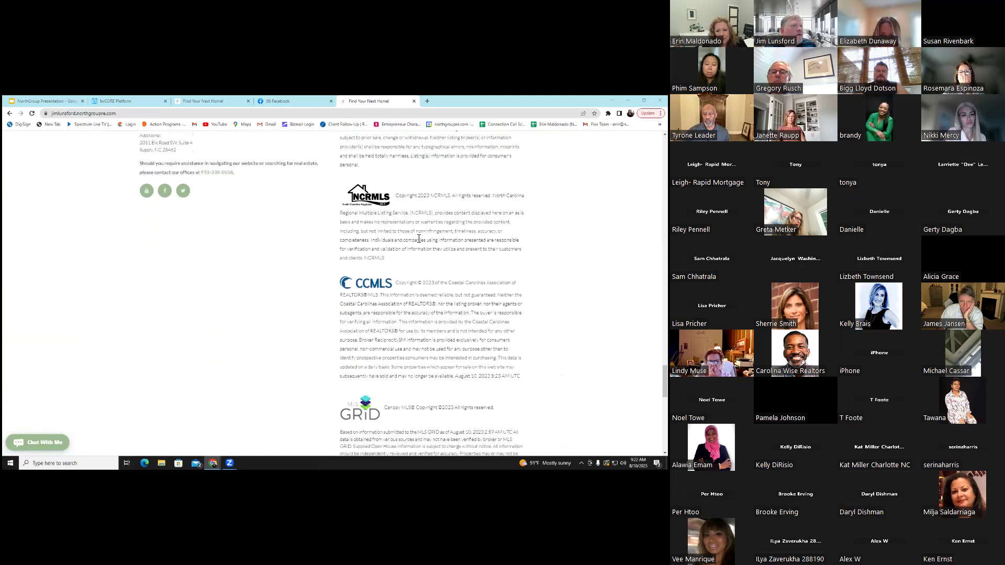
scroll(335, 293, "down", 5)
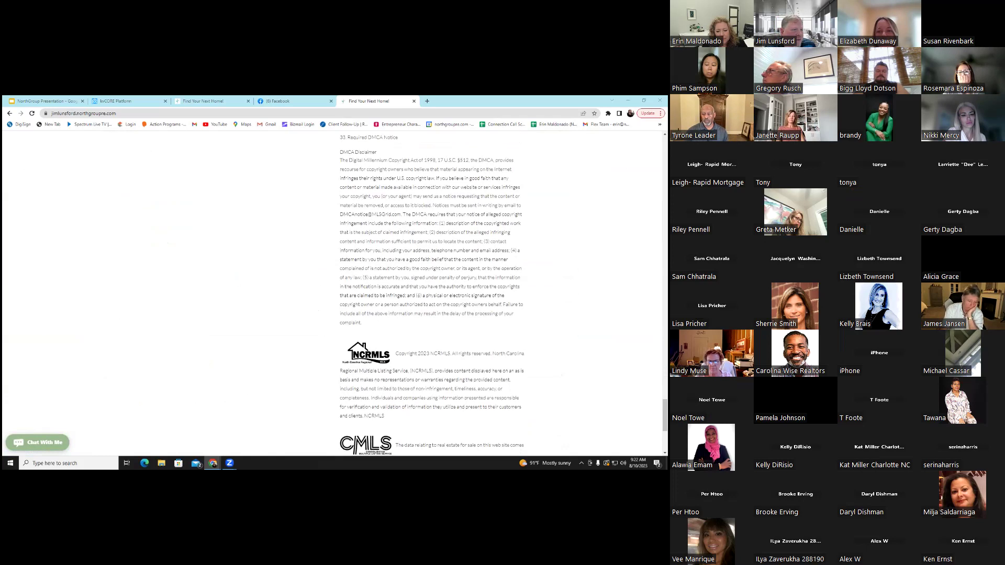
scroll(432, 294, "up", 2)
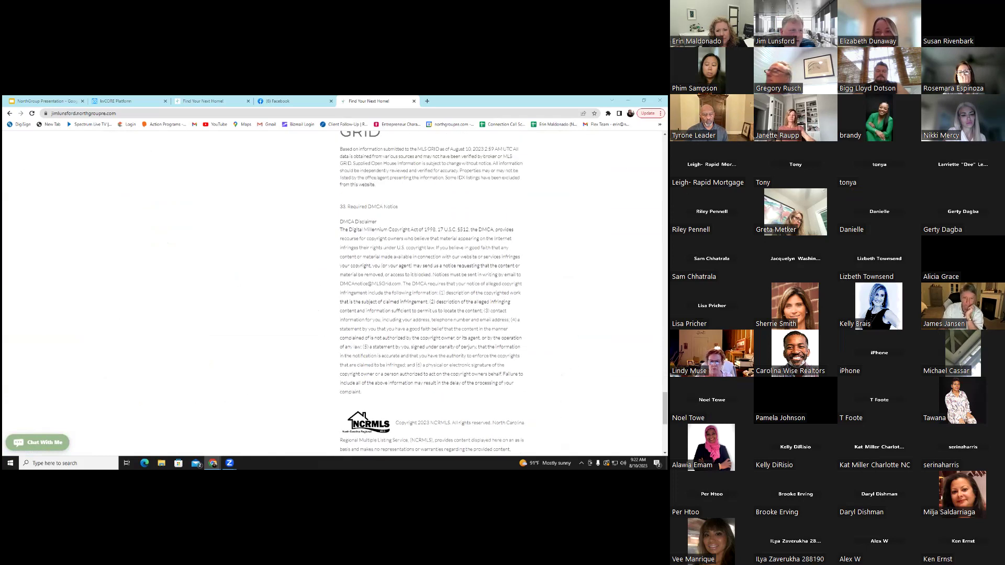
scroll(432, 293, "down", 2)
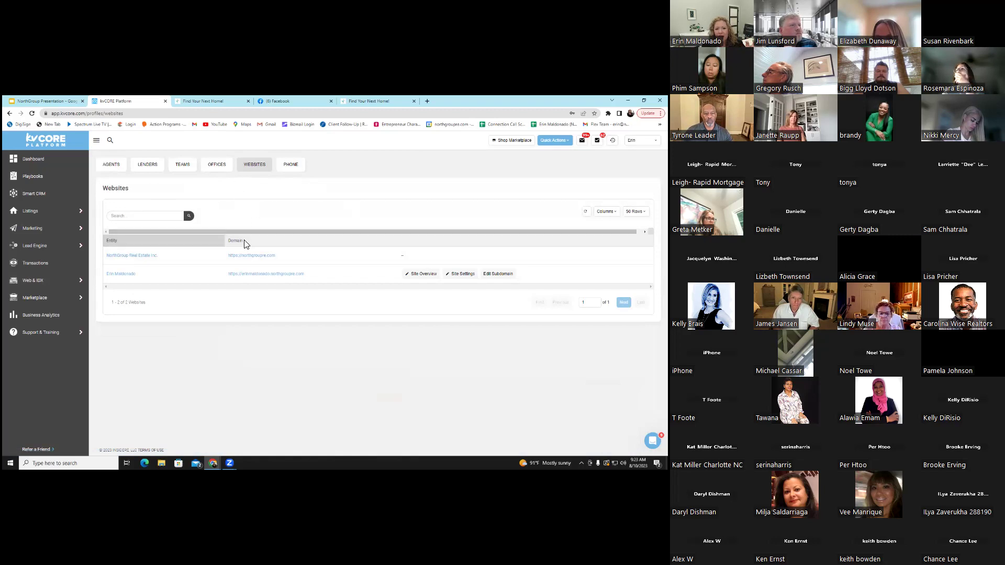
Open the agent's profile from the agents list and view its Websites list
left_click(112, 165)
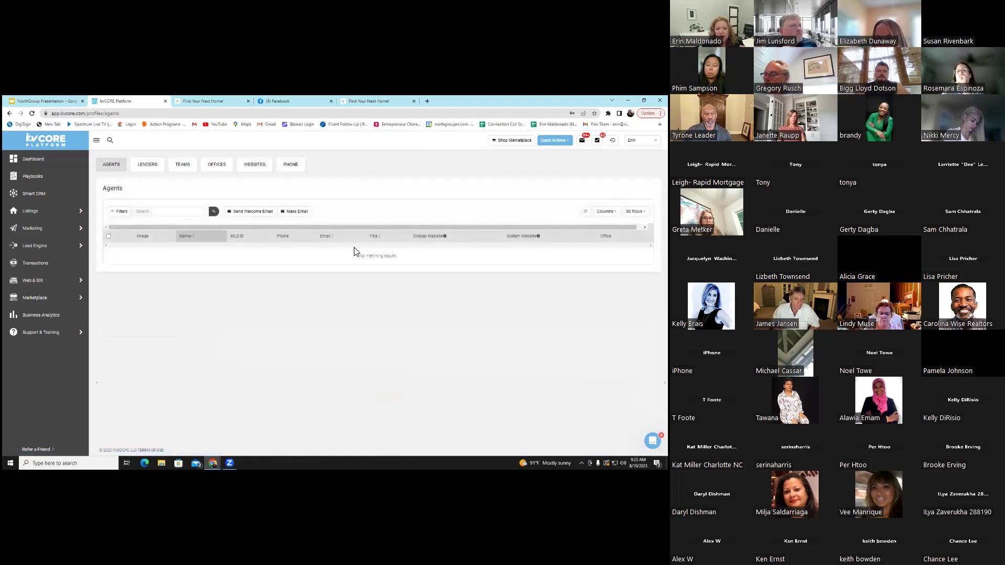
left_click(171, 263)
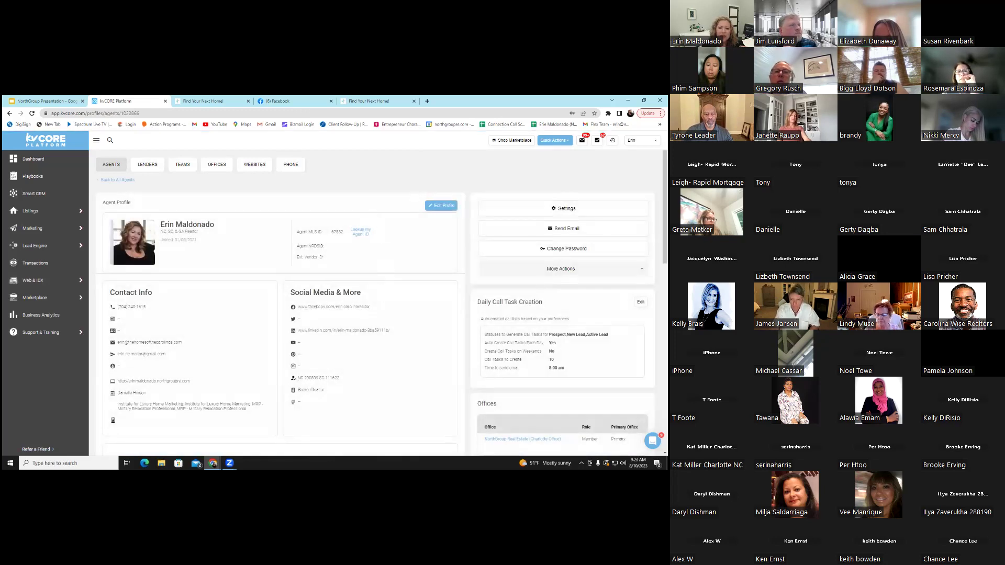
left_click(242, 168)
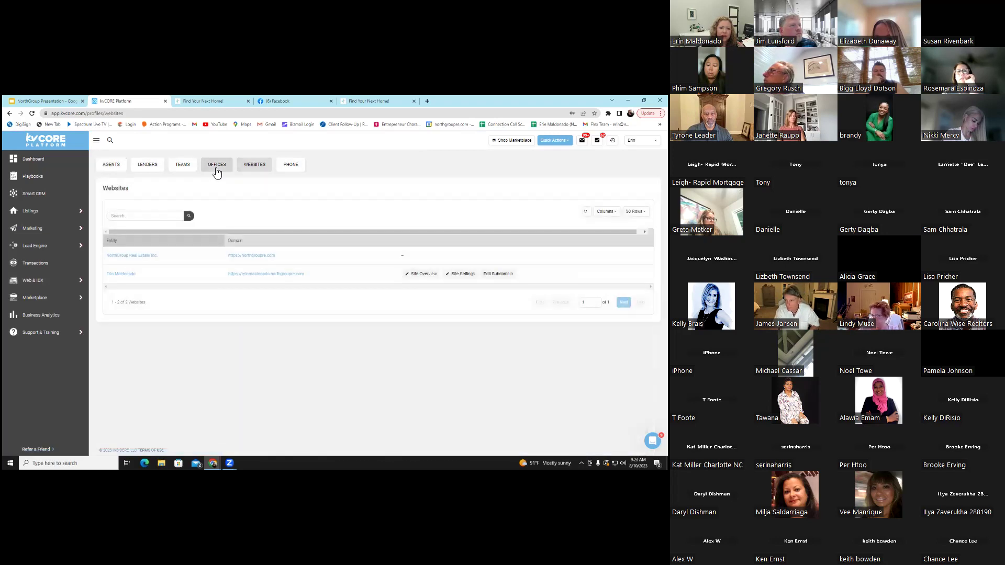
Switch to Offices, then Lenders, and scroll through the Charlotte Office lender table
left_click(216, 168)
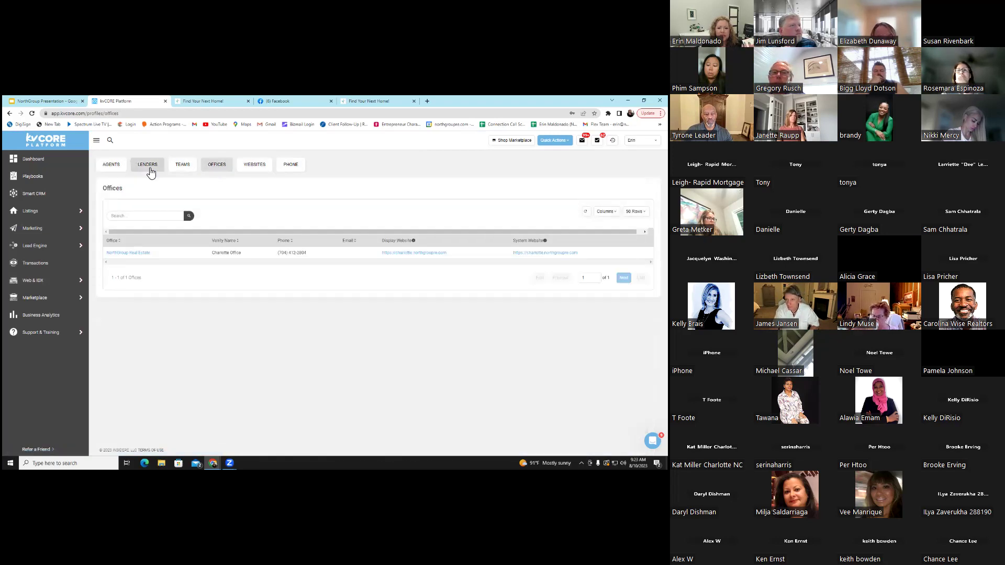
left_click(150, 168)
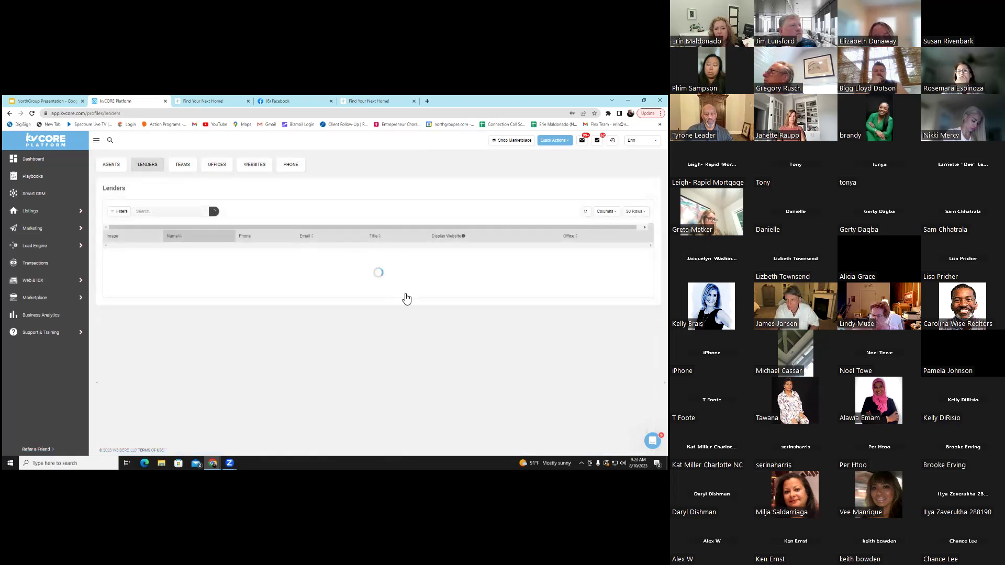
scroll(414, 301, "down", 5)
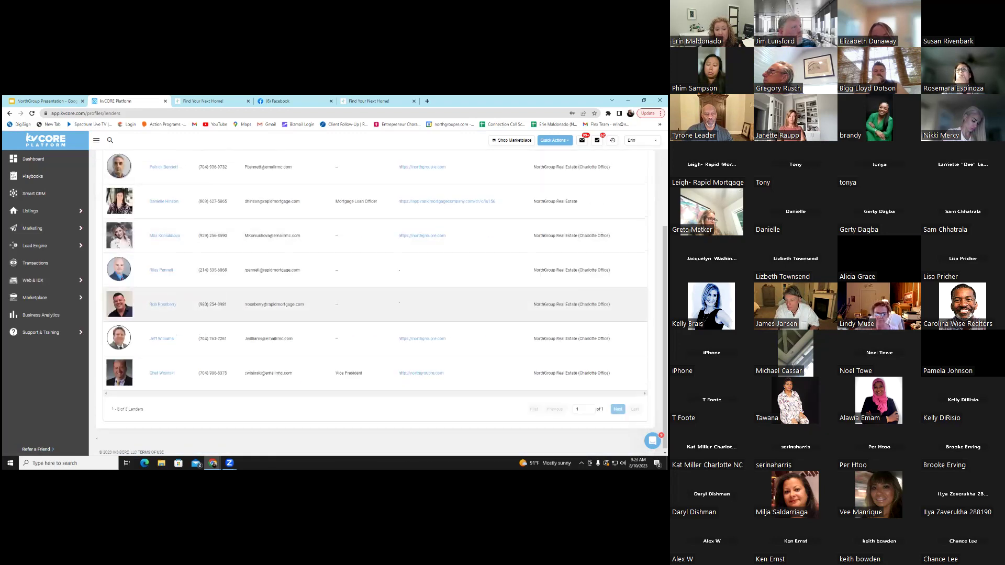
scroll(377, 303, "up", 5)
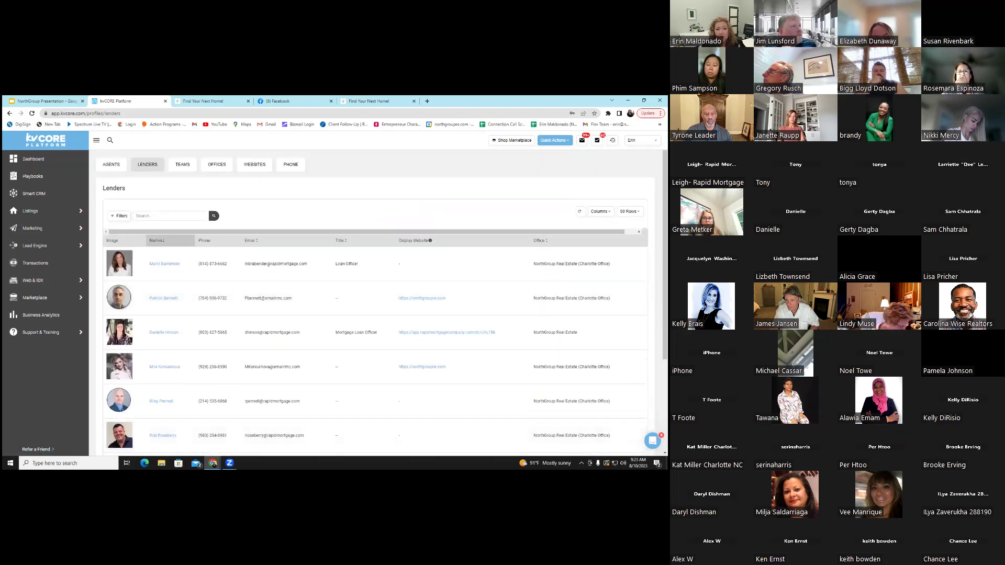
mouse_move(68, 288)
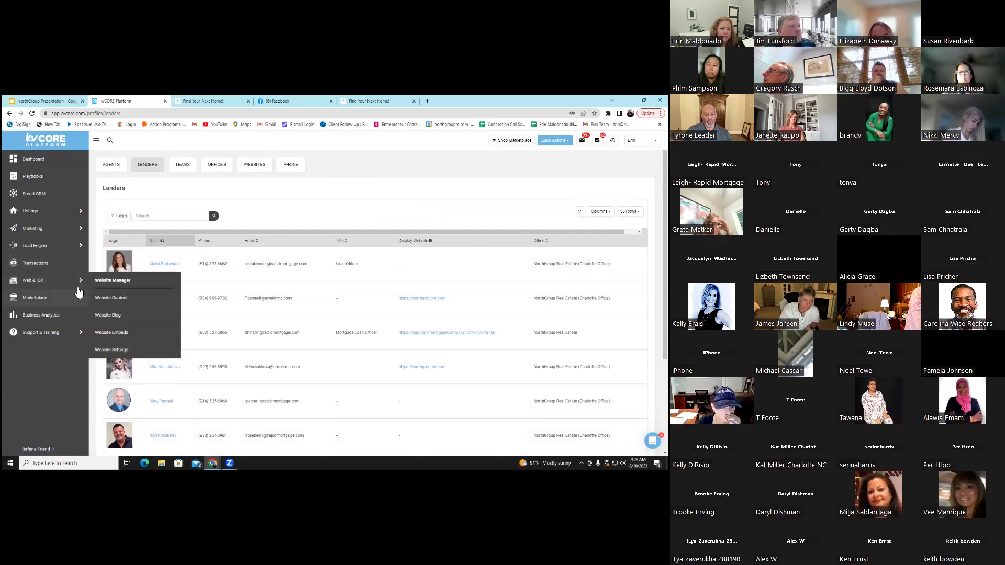
Show the website's Testimonials content, back out of Add Testimonial, and save Zillow review settings
left_click(119, 298)
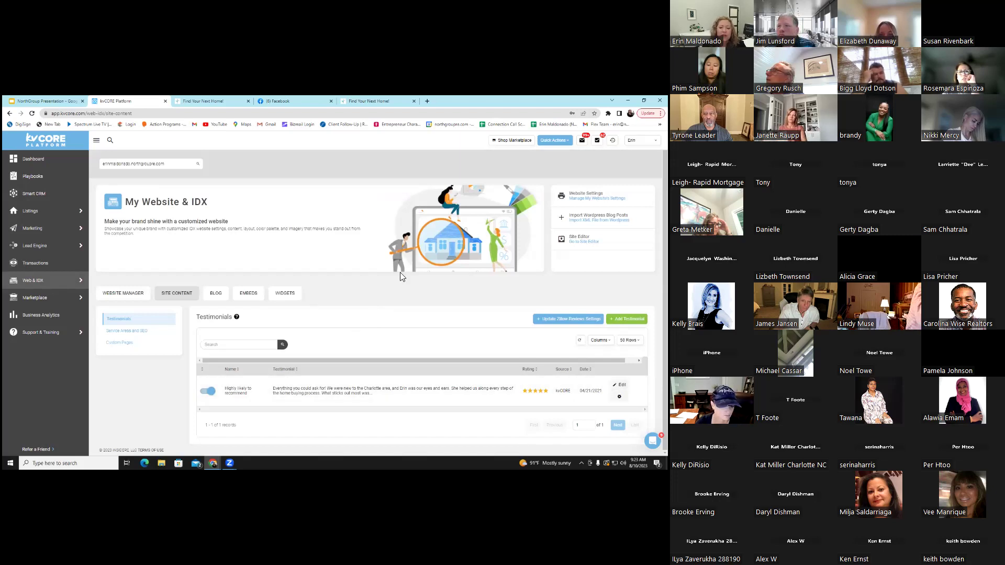
mouse_move(50, 288)
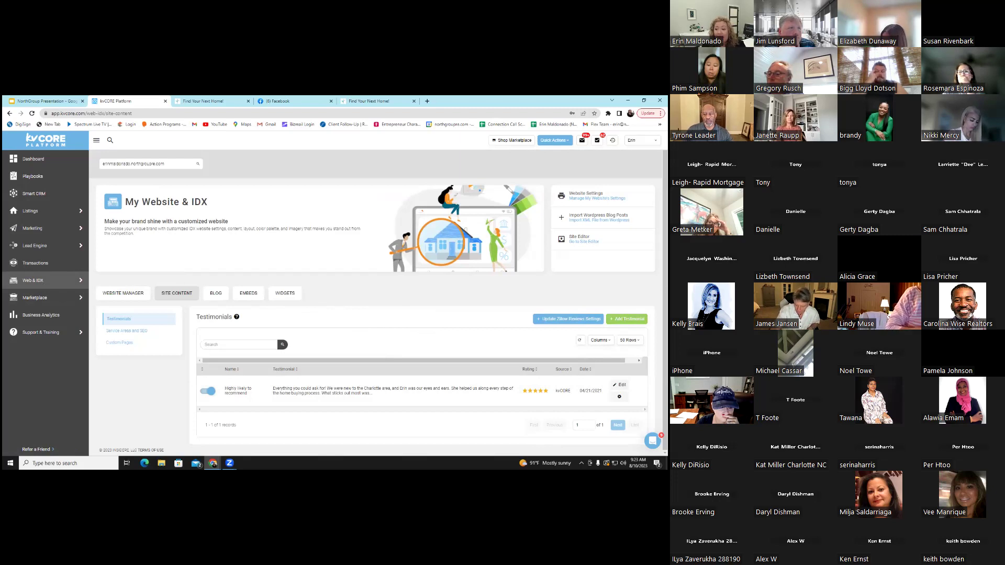
left_click(626, 319)
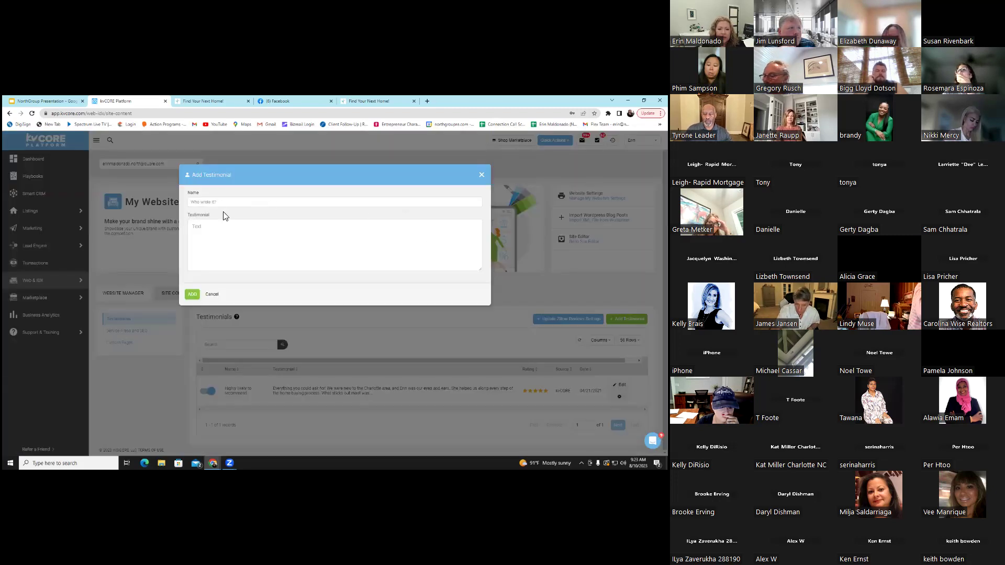
left_click(211, 295)
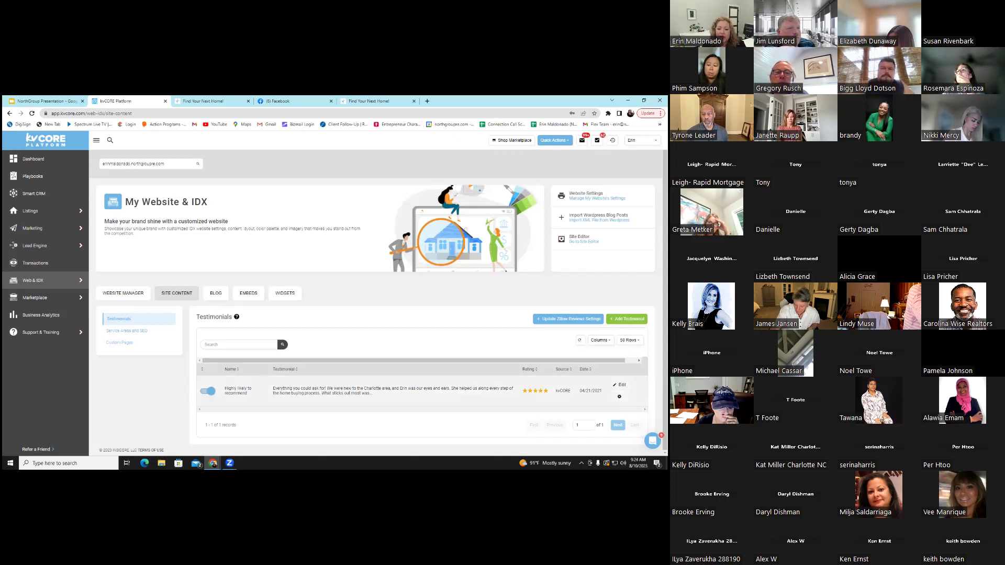
left_click(568, 318)
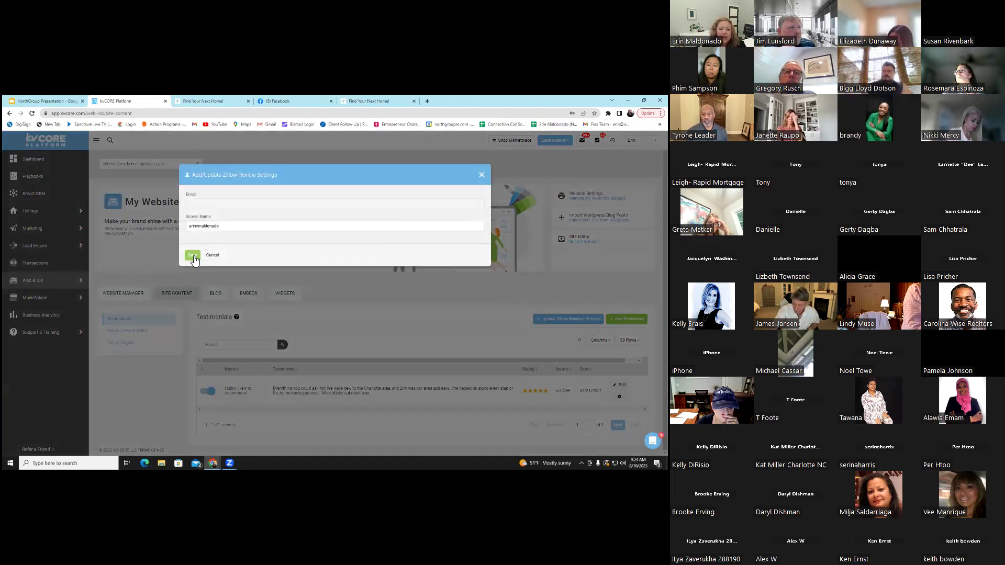
left_click(192, 256)
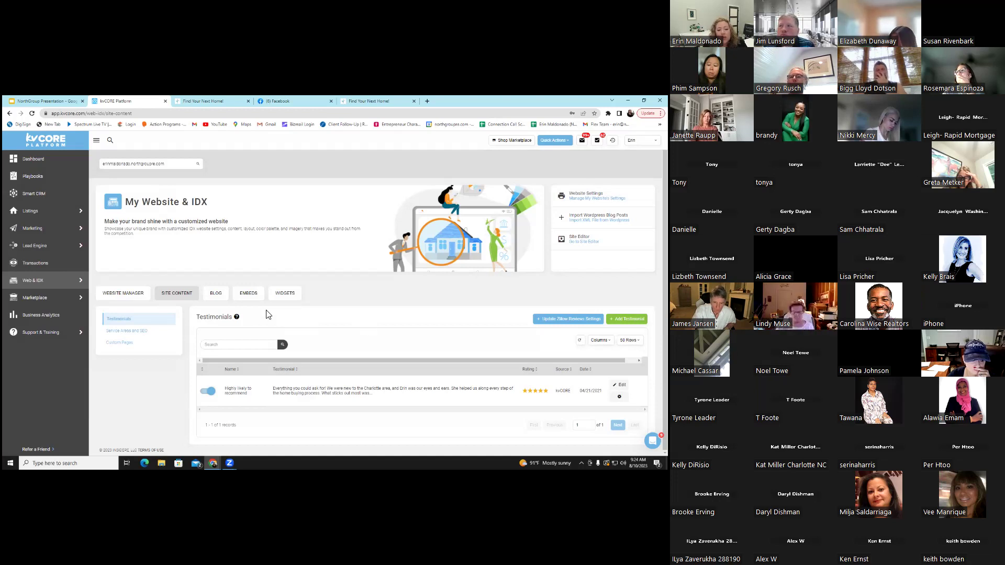
Show the Embeds tab's website QR code and bring up its image save options
left_click(250, 302)
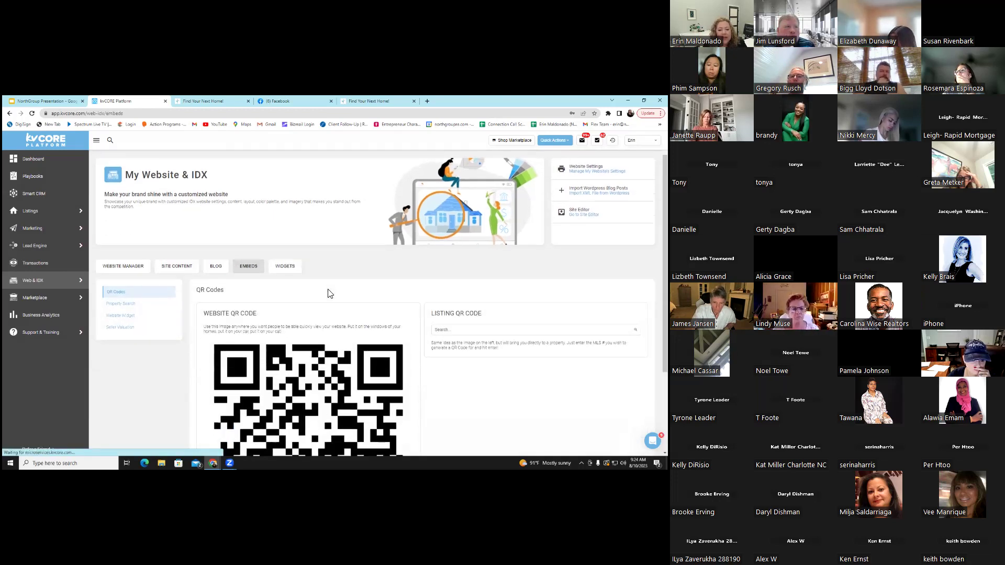
scroll(327, 291, "down", 3)
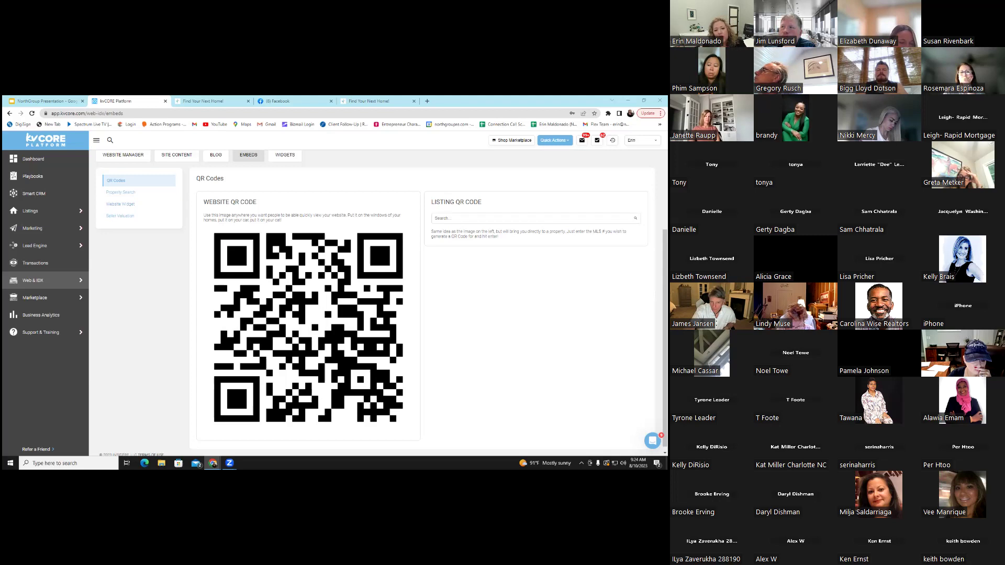
right_click(331, 306)
right_click(313, 255)
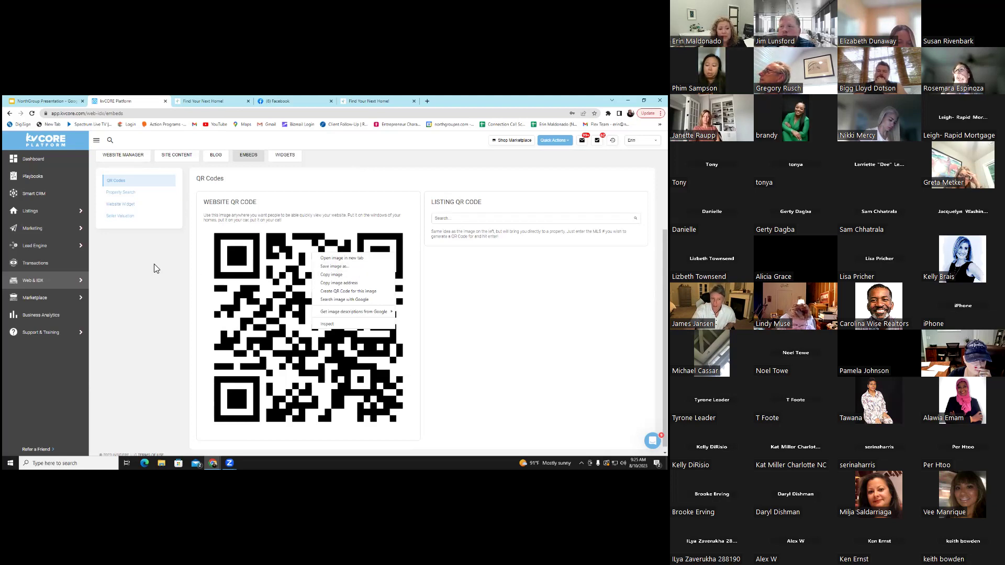
scroll(154, 264, "up", 3)
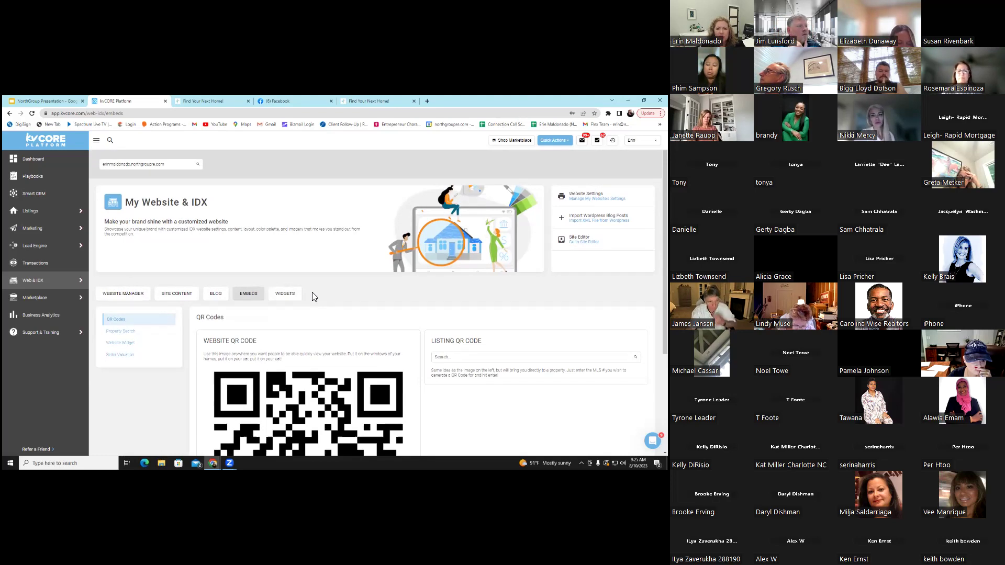
Return to Site Content and show the website's empty Custom Pages list
left_click(175, 297)
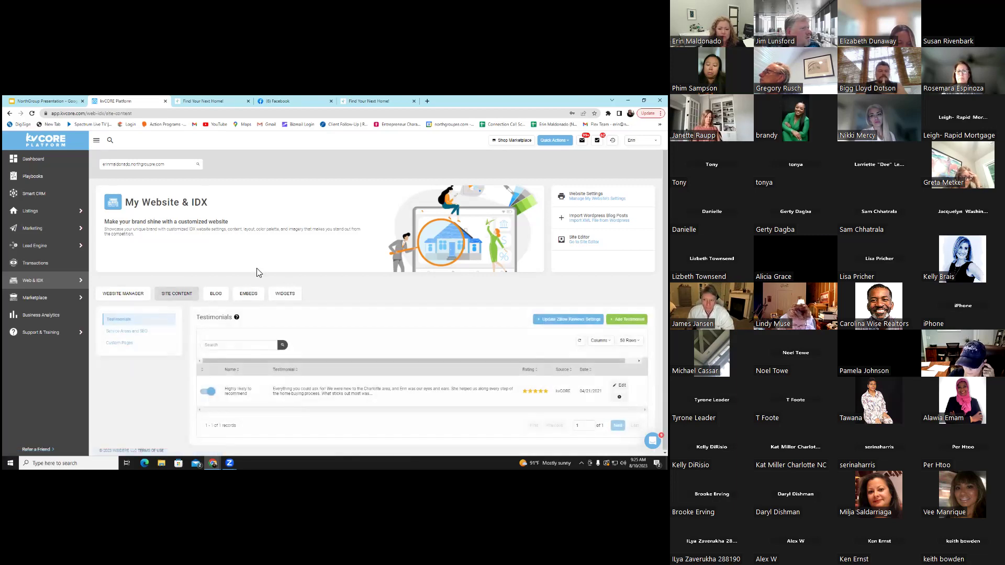
left_click(126, 344)
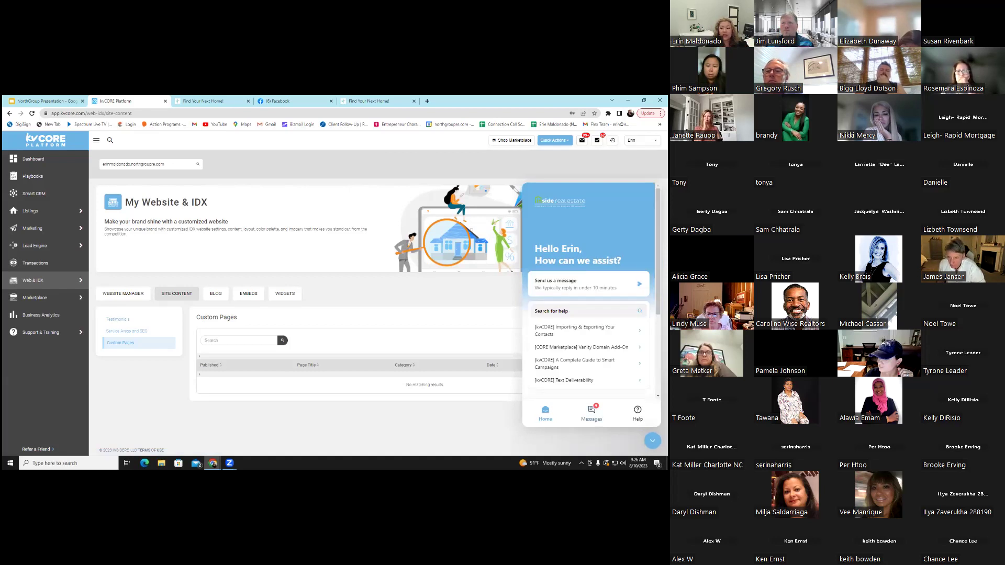
Open the Inside Real Estate Support chat from the help panel's Messages, dismissing the file picker
left_click(591, 414)
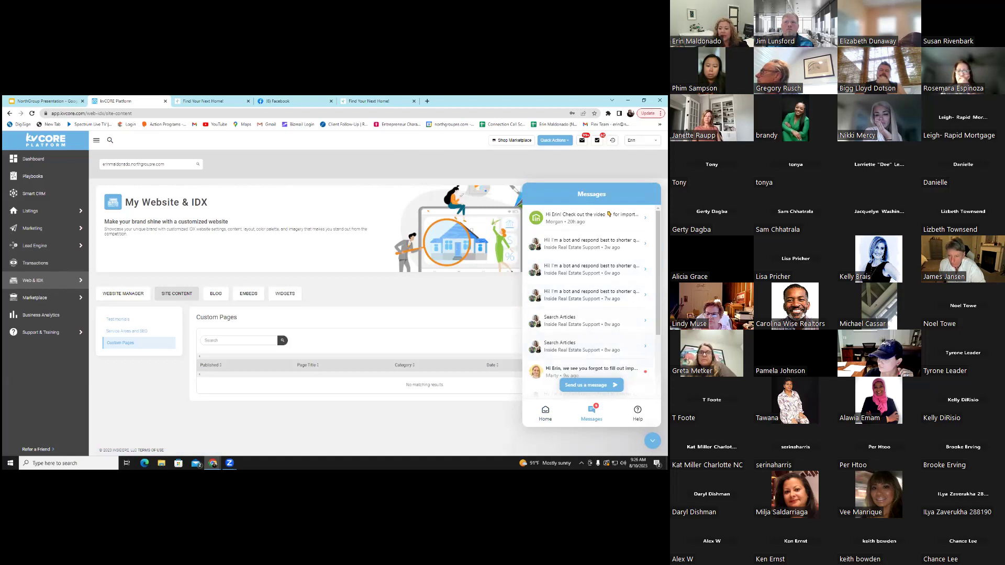
left_click(587, 294)
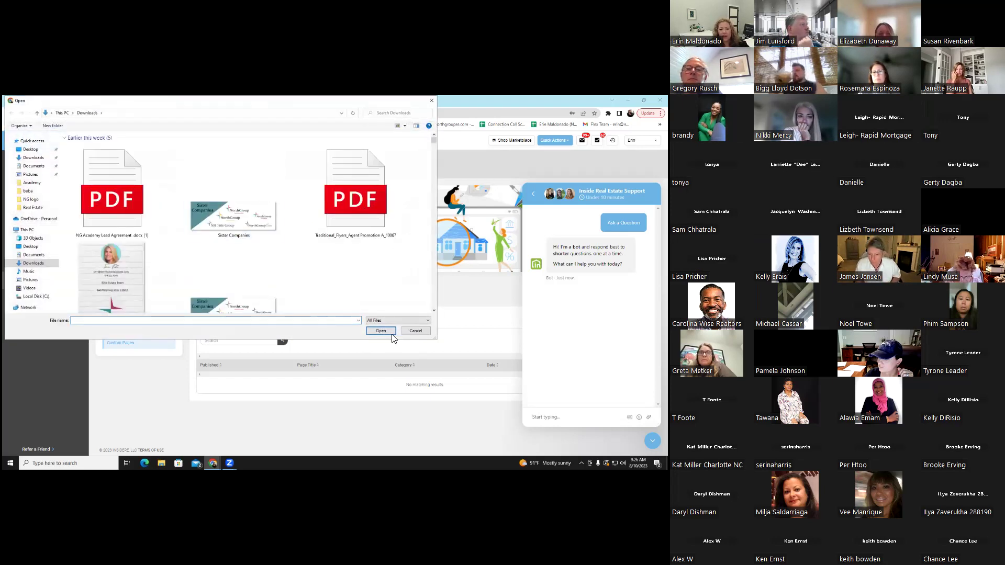
left_click(415, 331)
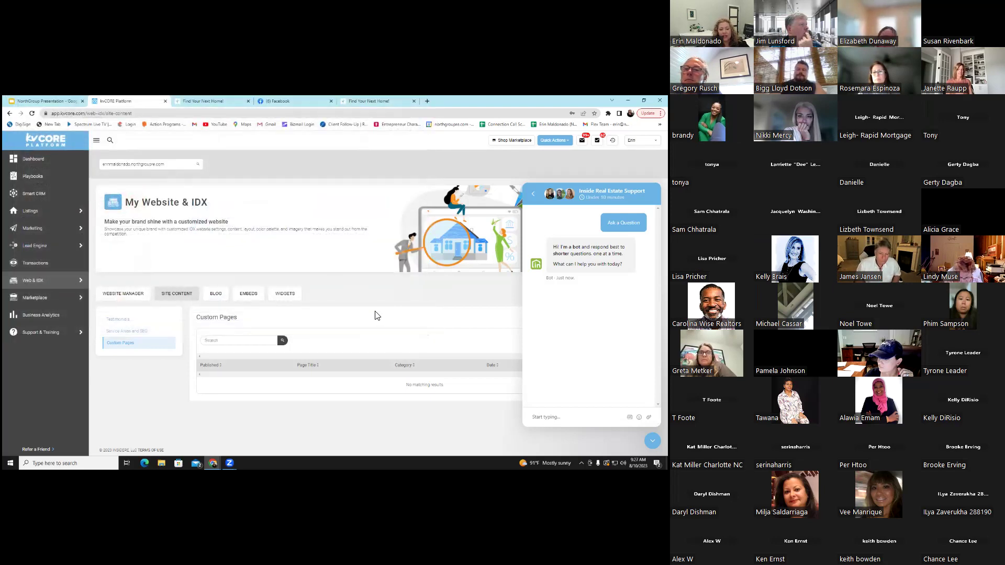
Switch to the Smart CRM contacts list from the left sidebar
left_click(49, 201)
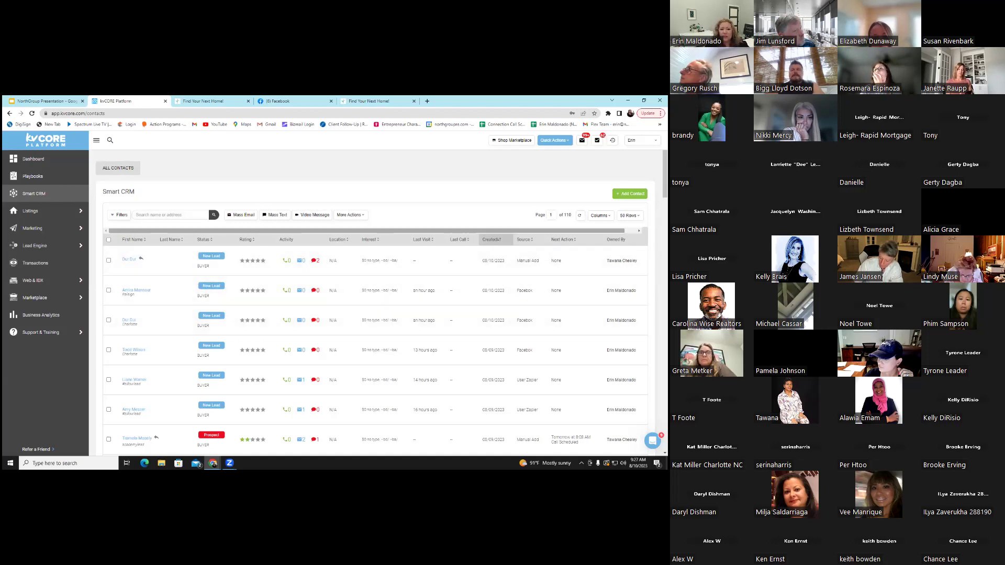
Start an Add Contact form, pick Buyer as lead type, then cancel without saving
left_click(630, 193)
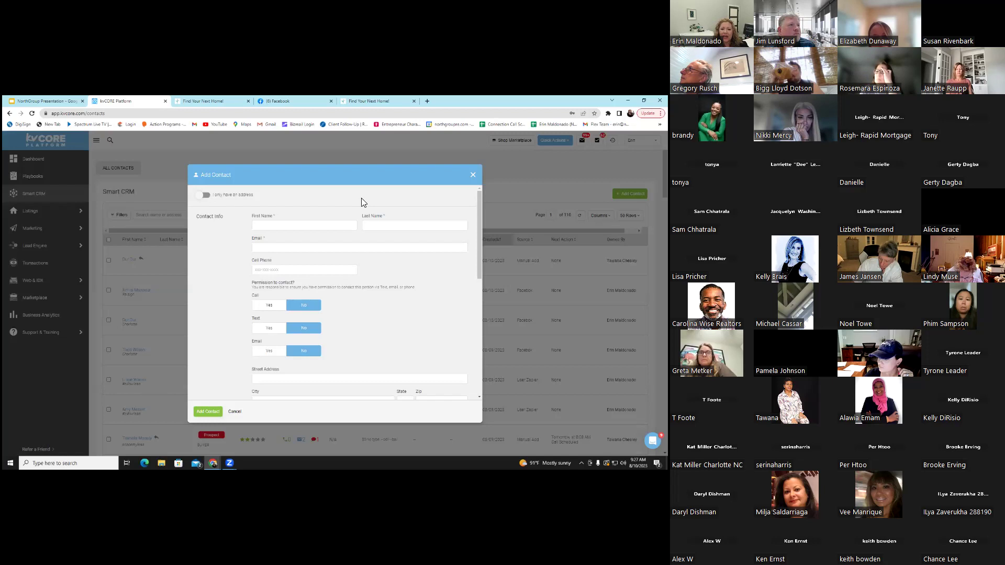
left_click(309, 231)
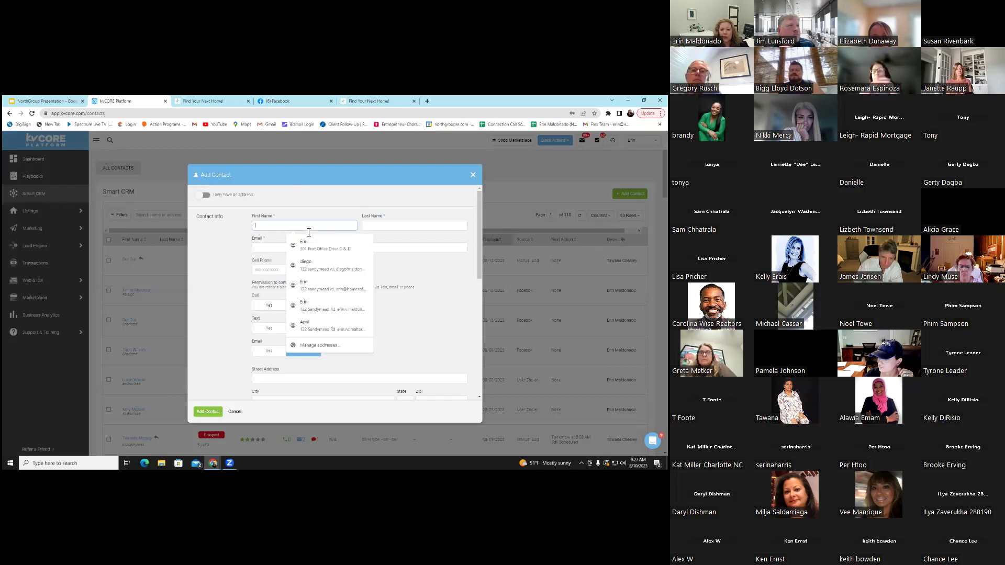
left_click(413, 267)
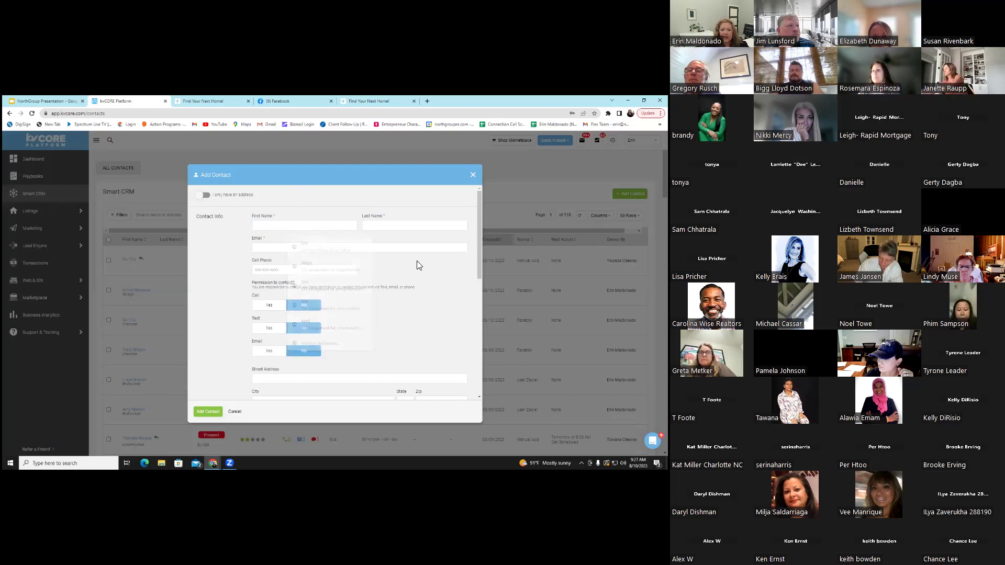
scroll(227, 307, "down", 2)
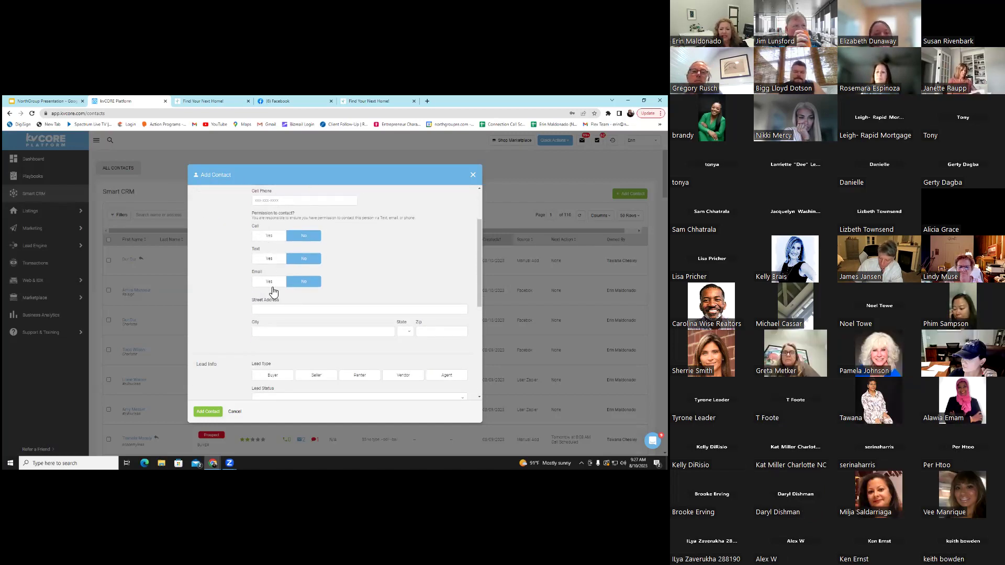
scroll(293, 303, "down", 2)
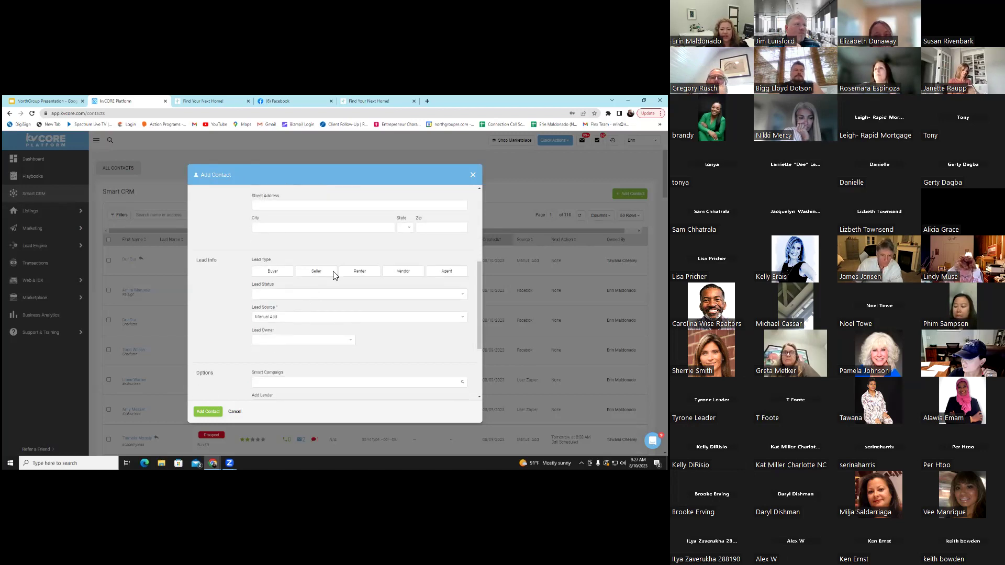
left_click(269, 271)
scroll(324, 294, "down", 1)
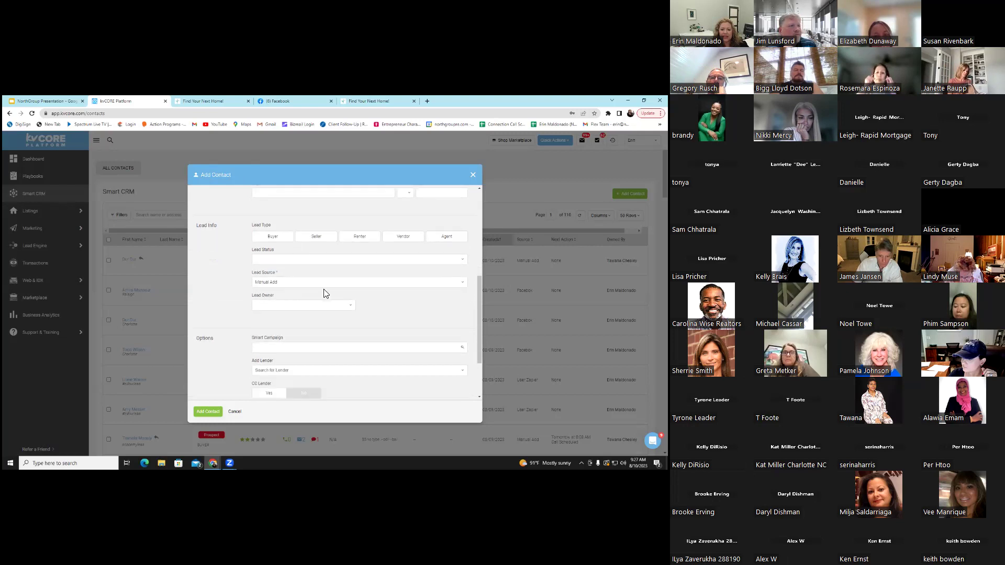
scroll(283, 278, "down", 1)
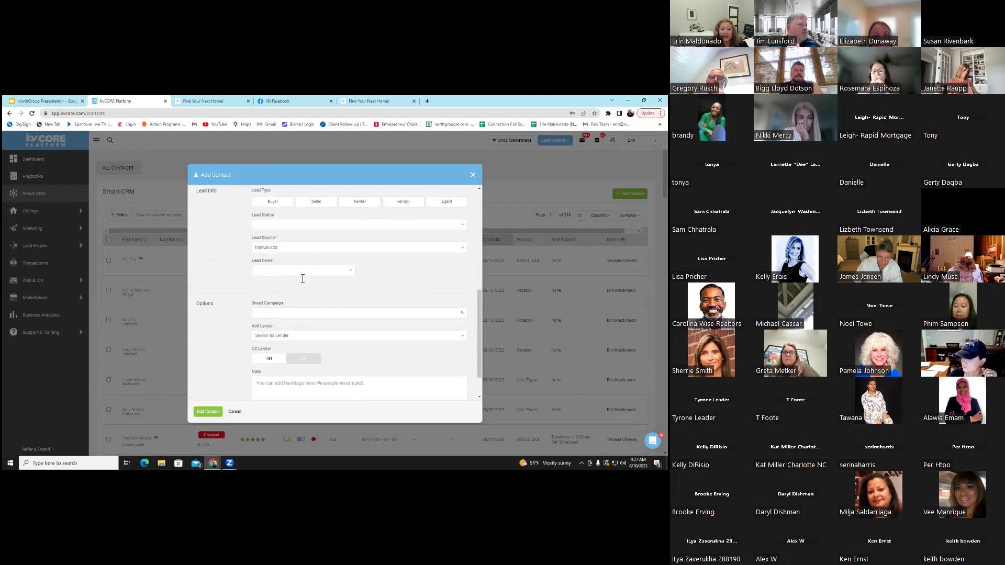
scroll(324, 257, "down", 1)
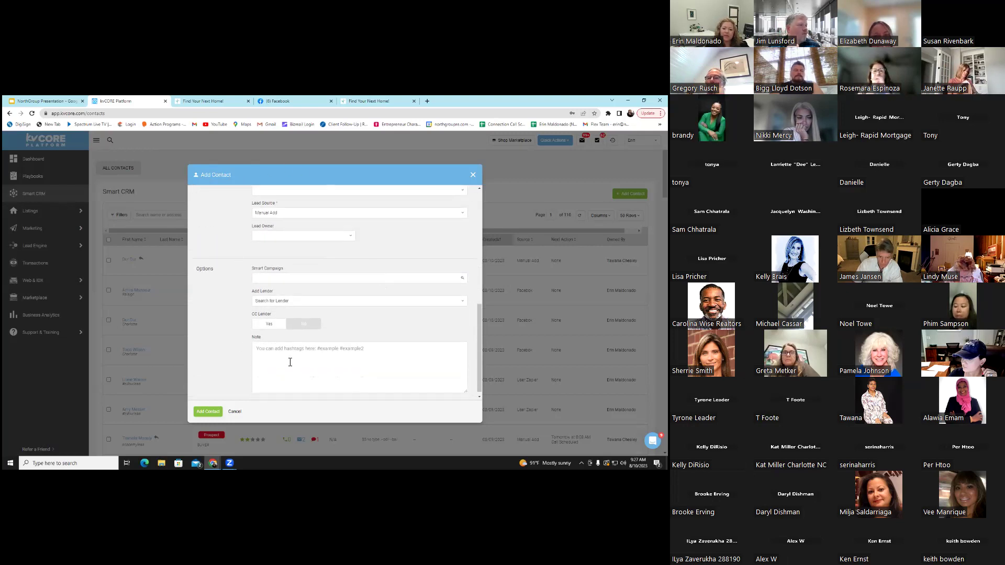
scroll(384, 298, "down", 1)
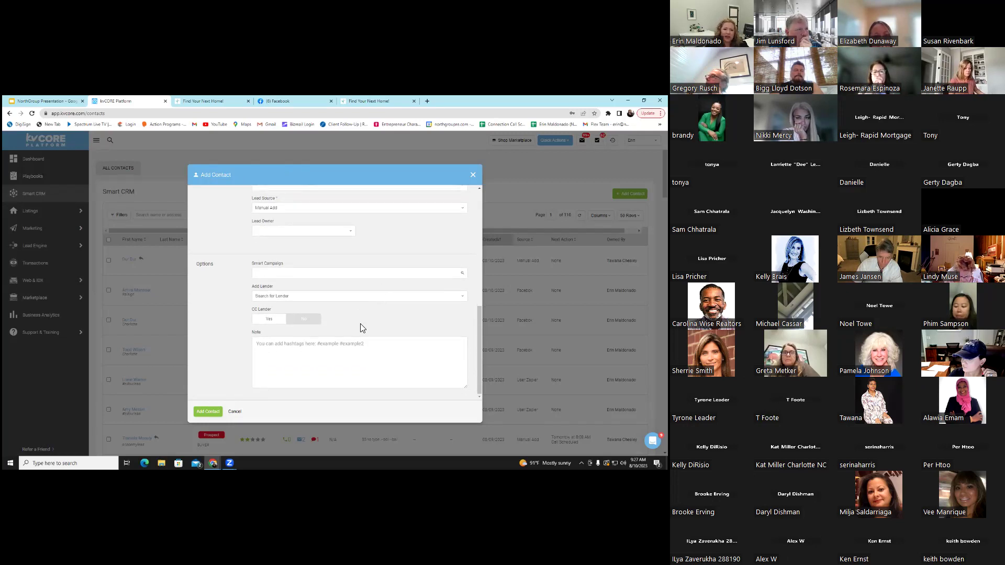
left_click(234, 411)
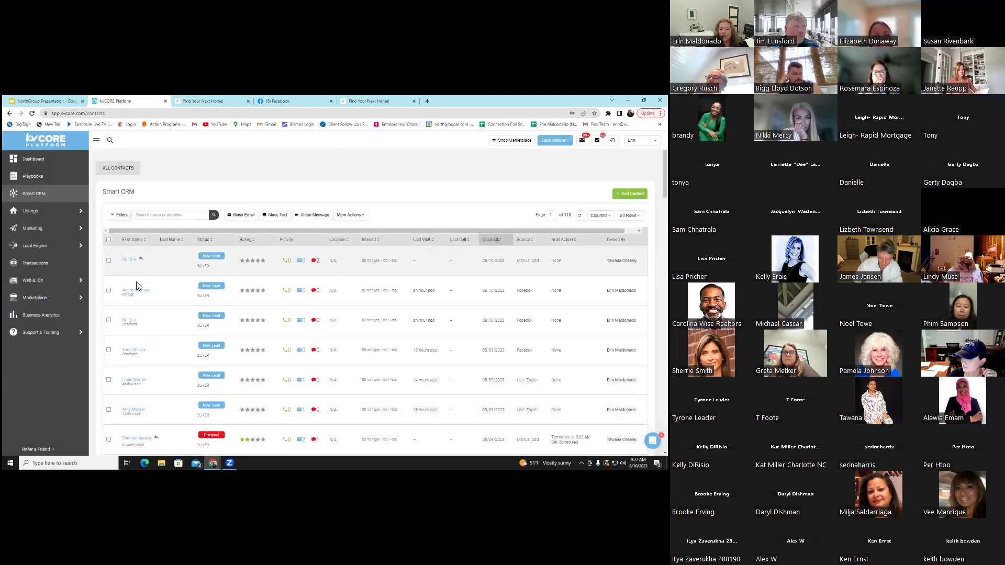
Open the top lead's record and add the hashtag BUYER
left_click(134, 351)
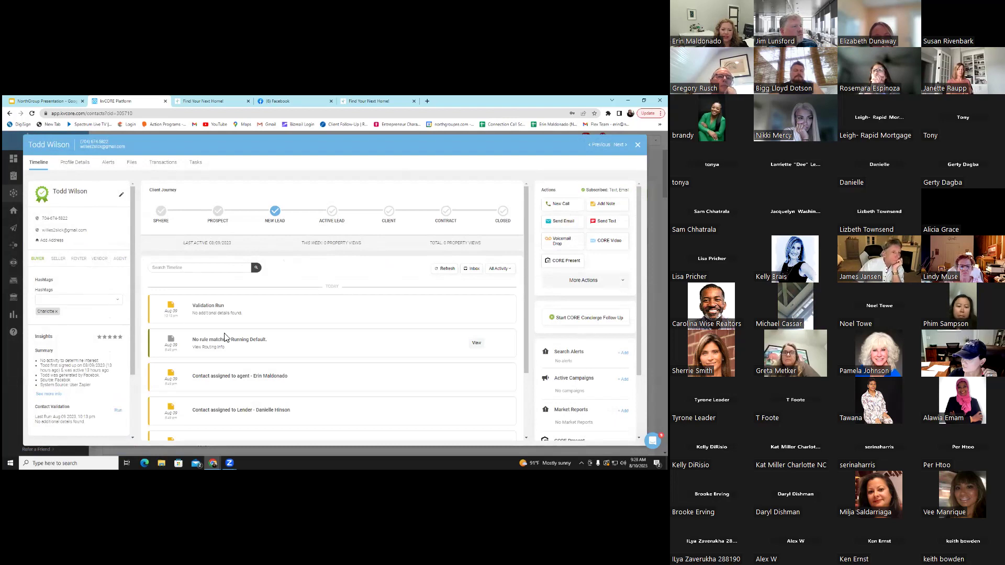
scroll(86, 335, "down", 1)
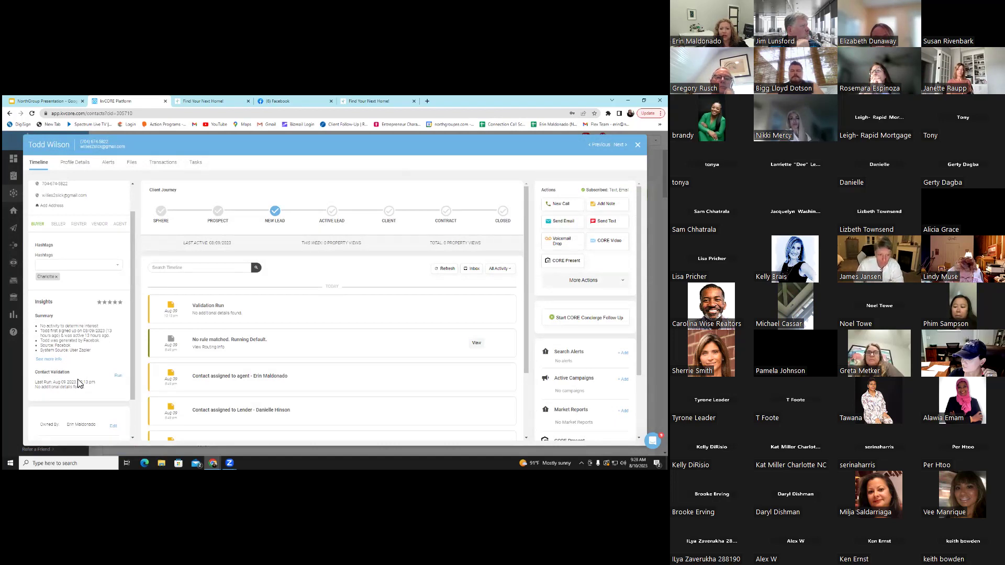
left_click(73, 264)
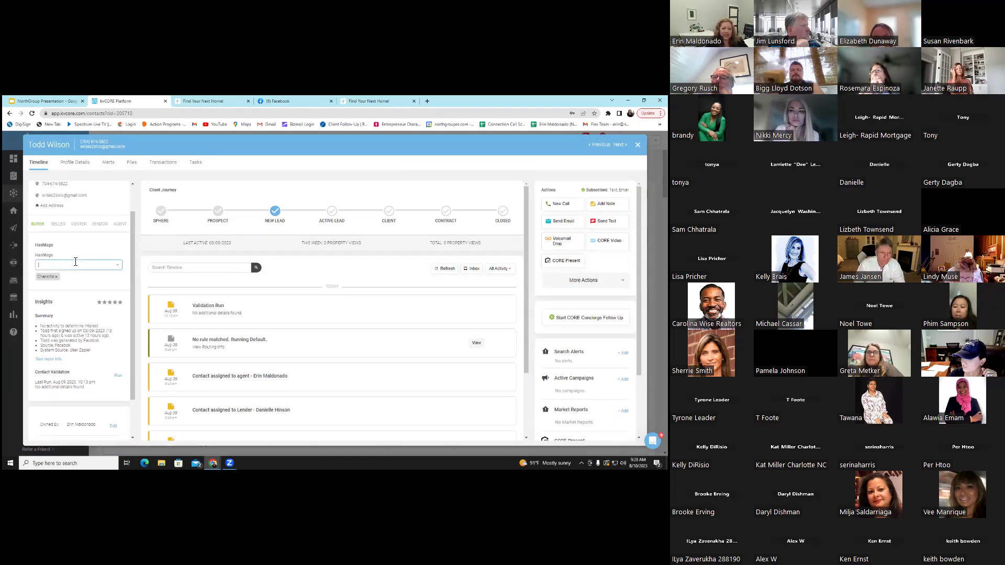
type("BUYER")
key("Return")
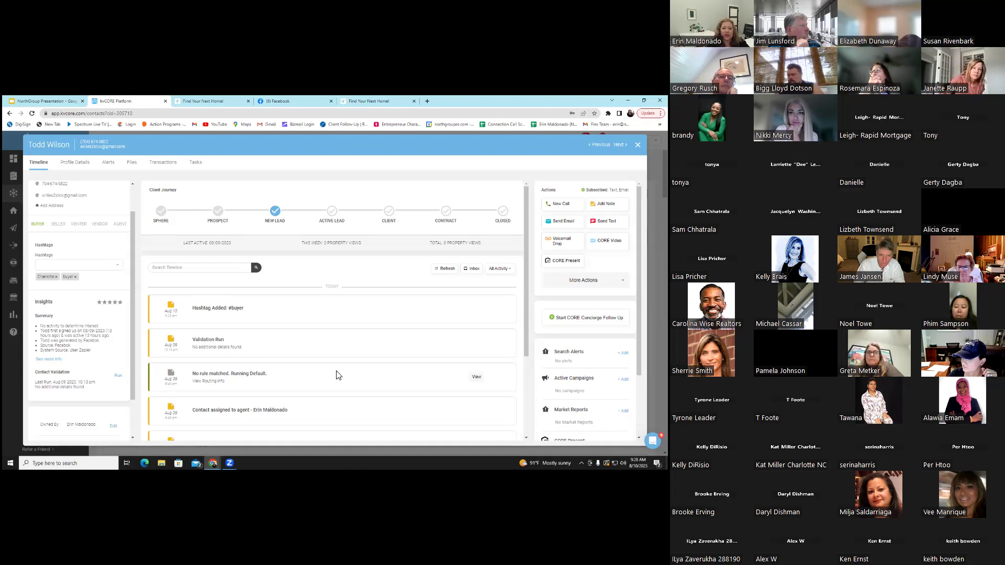
Scroll through the contact's activity timeline of hashtags, assignments and notes
scroll(366, 335, "down", 2)
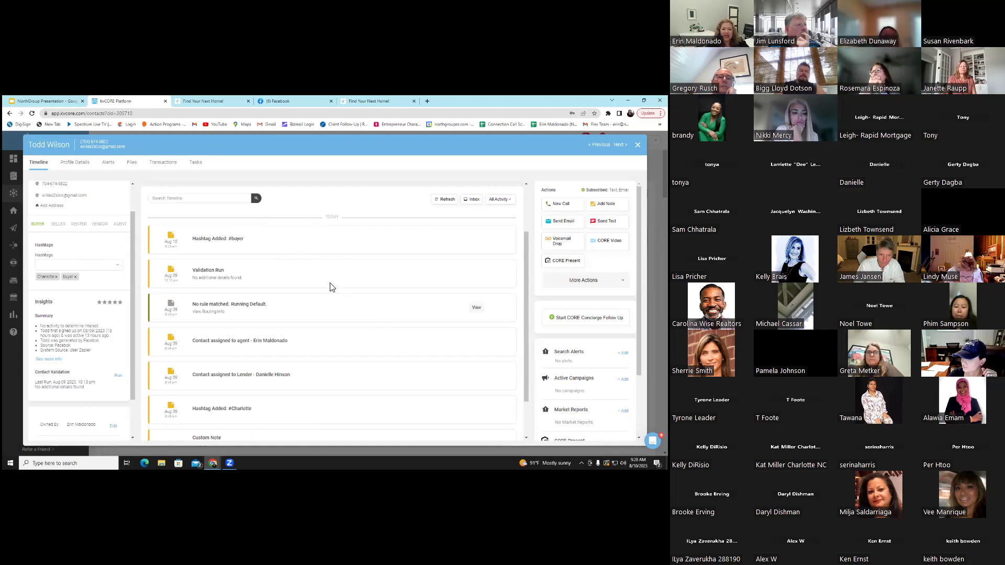
scroll(307, 280, "down", 1)
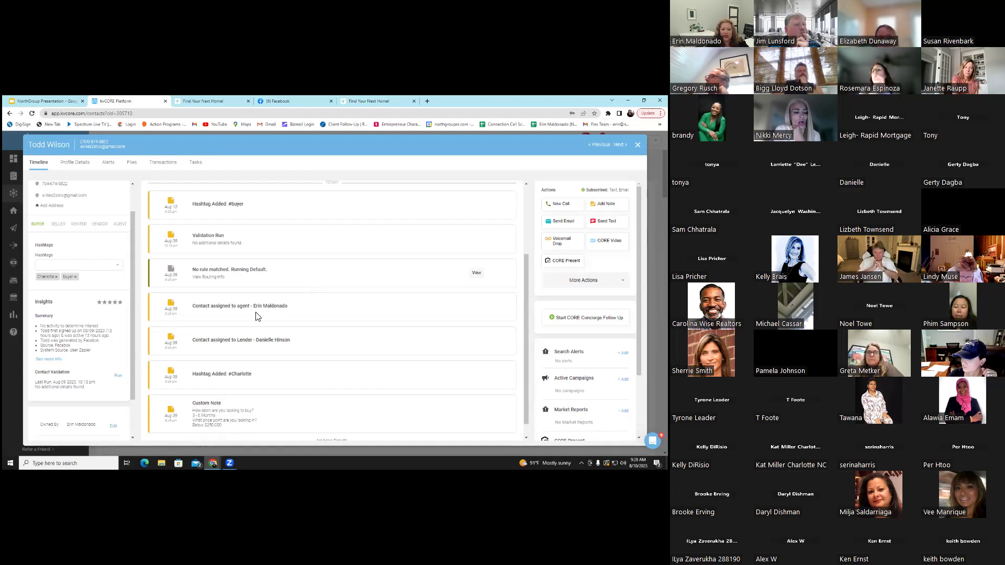
scroll(256, 316, "down", 1)
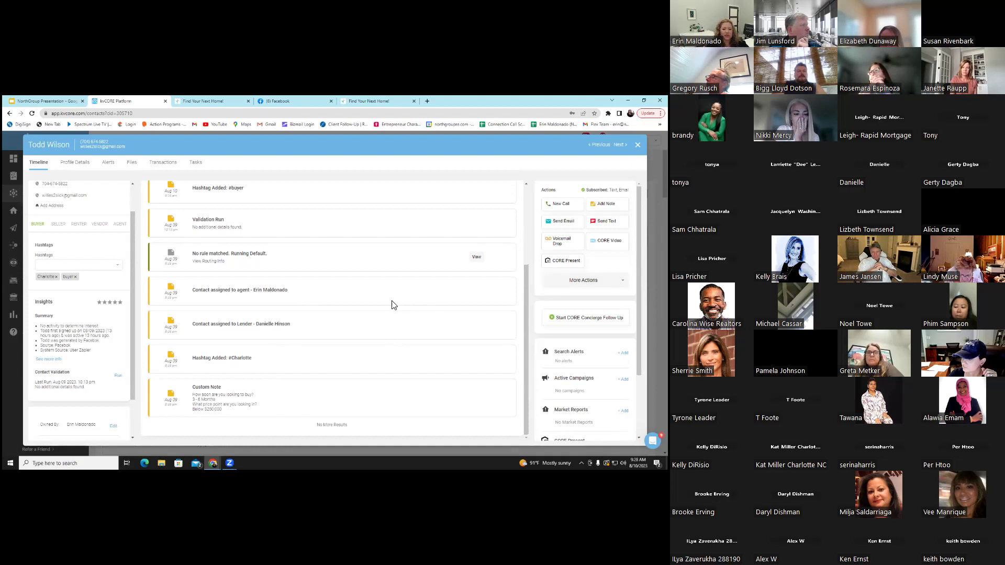
scroll(345, 299, "up", 3)
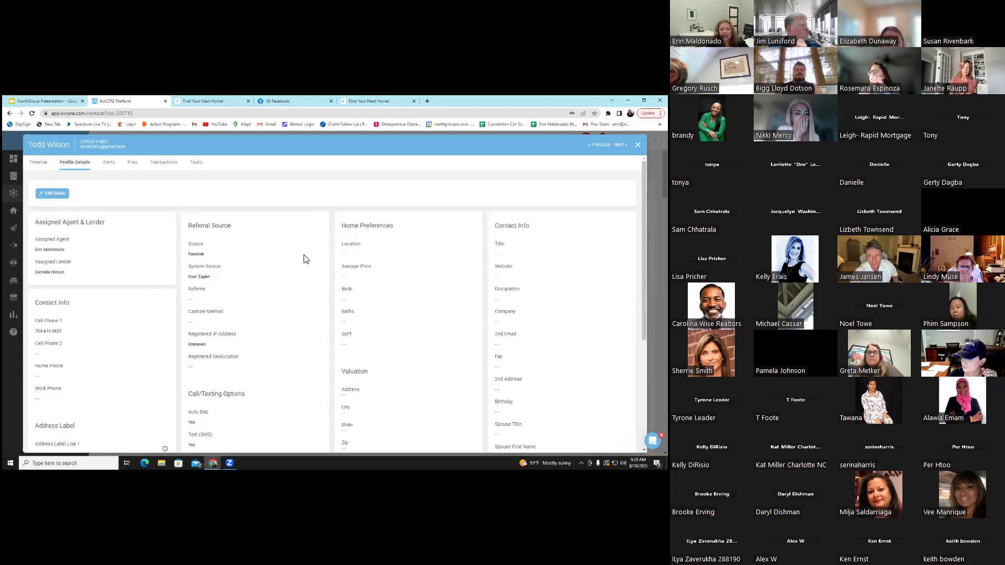
Highlight the contact's Facebook lead source, then switch to the Alerts tab
double_click(195, 254)
left_click(235, 231)
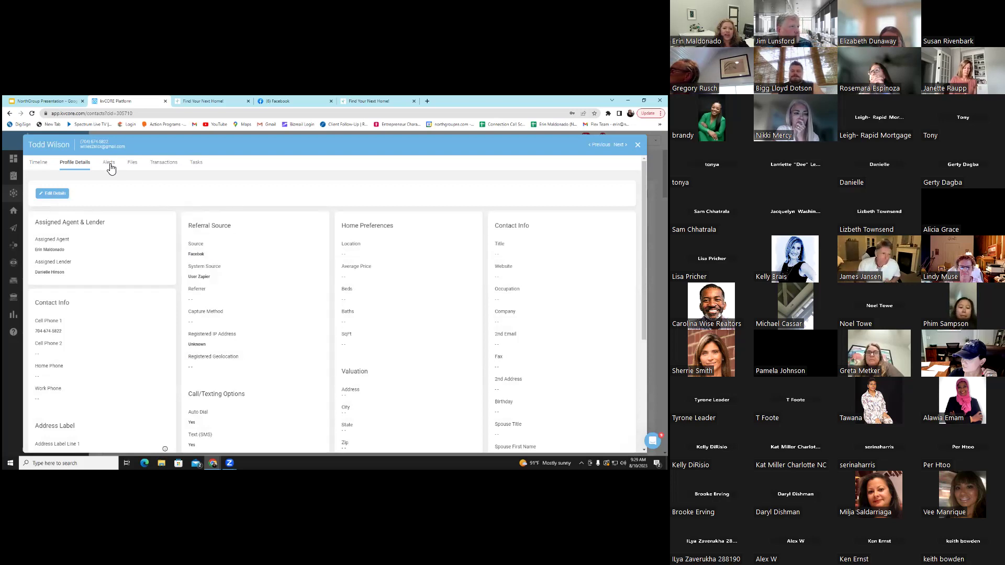
left_click(109, 164)
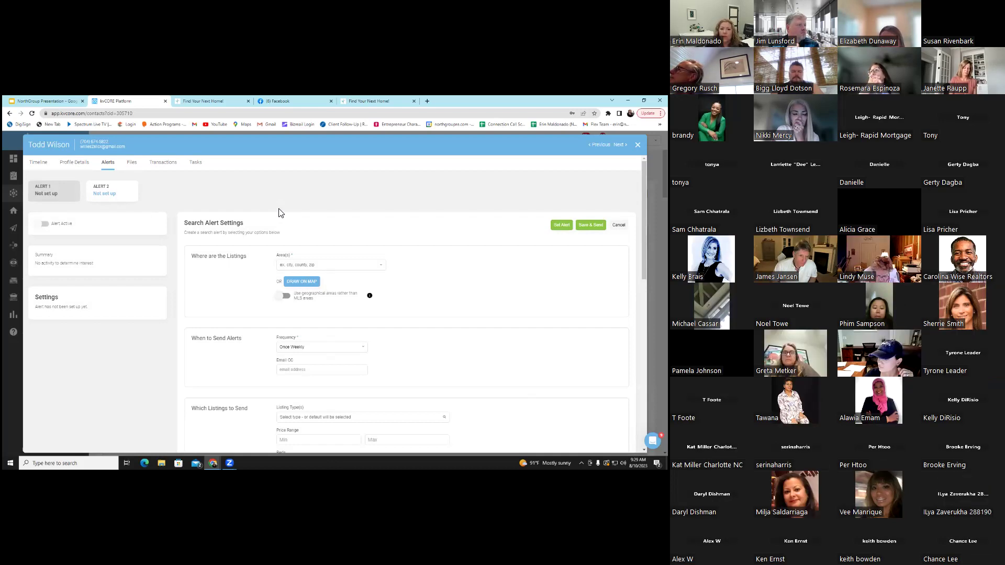
left_click(306, 282)
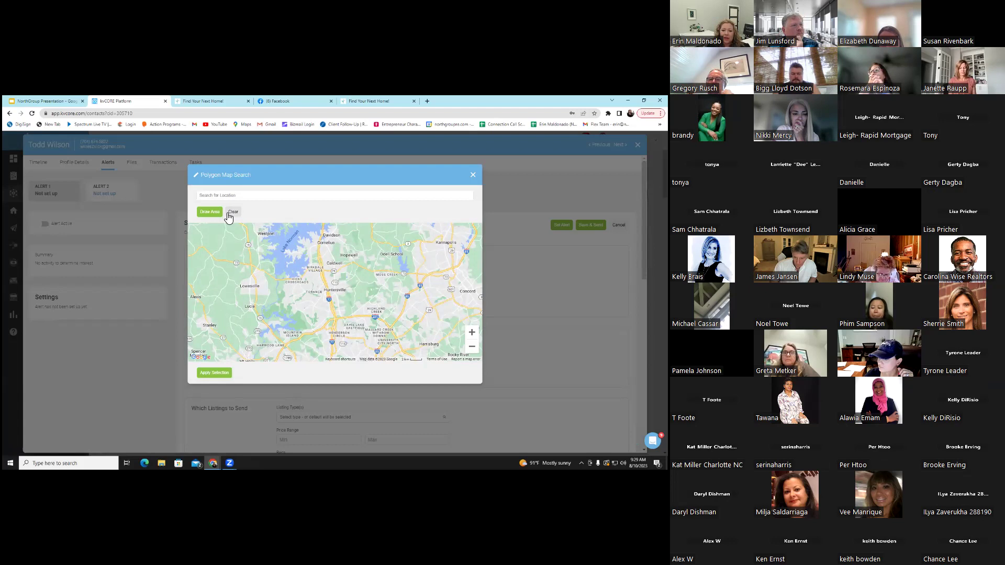
left_click_drag(388, 315, 360, 230)
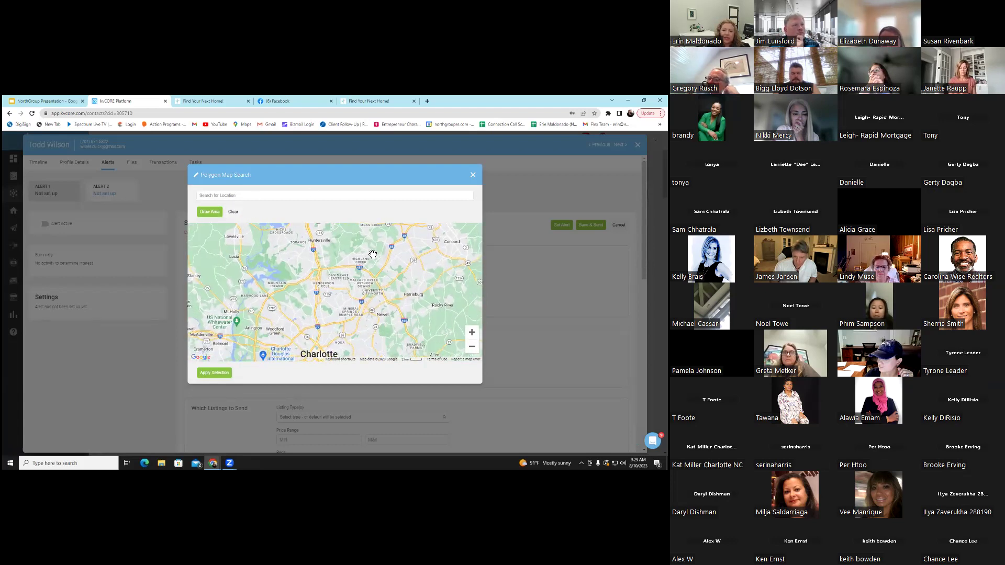
left_click_drag(407, 275, 382, 265)
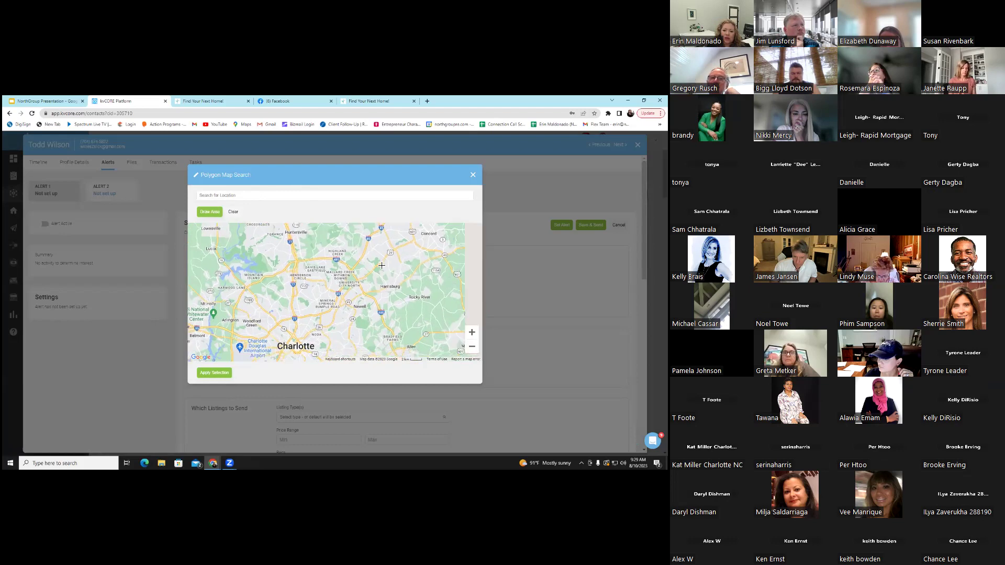
left_click_drag(272, 250, 260, 283)
mouse_move(239, 319)
left_mouse_down()
mouse_move(372, 358)
mouse_move(411, 297)
mouse_move(380, 265)
left_mouse_up()
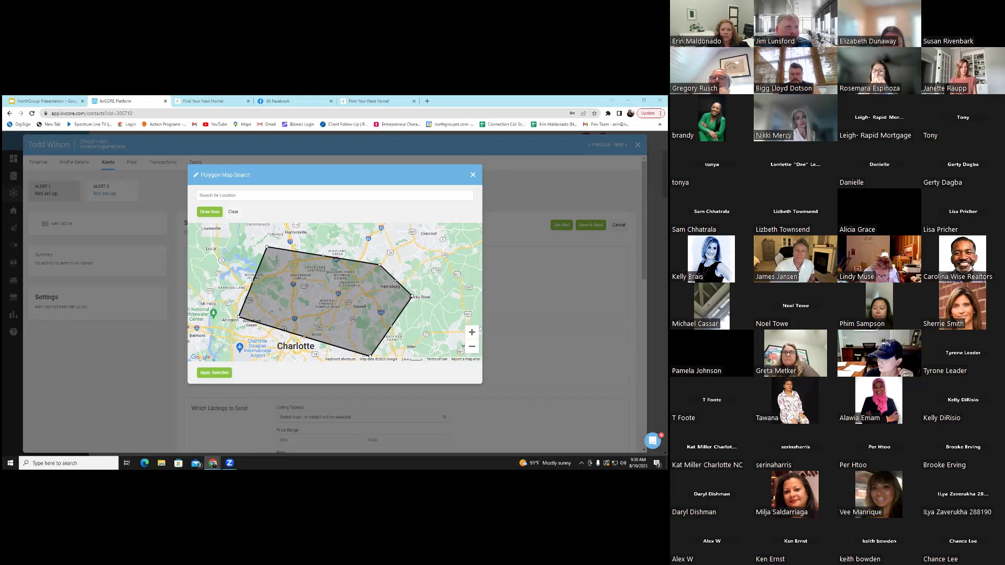
key("Escape")
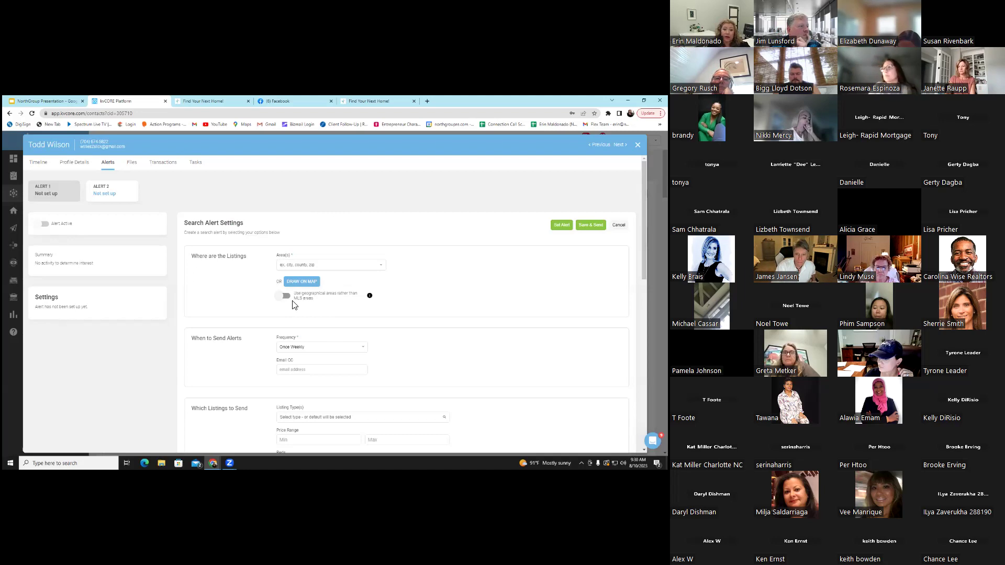
Scroll the alert form and leave the alert frequency at Once Weekly
scroll(423, 272, "down", 1)
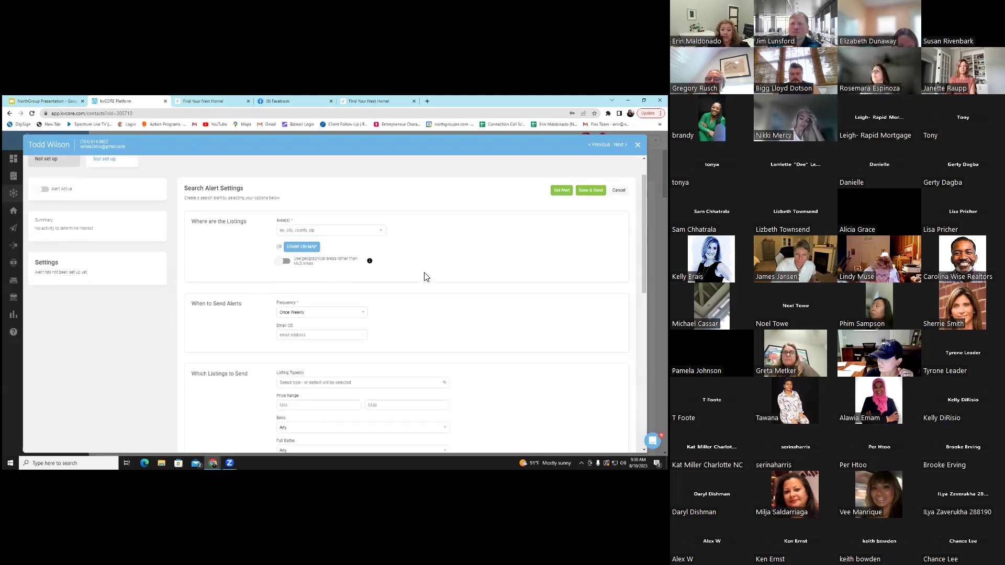
scroll(424, 275, "down", 2)
left_click(325, 243)
left_click(325, 243)
left_click(325, 243)
left_click(326, 246)
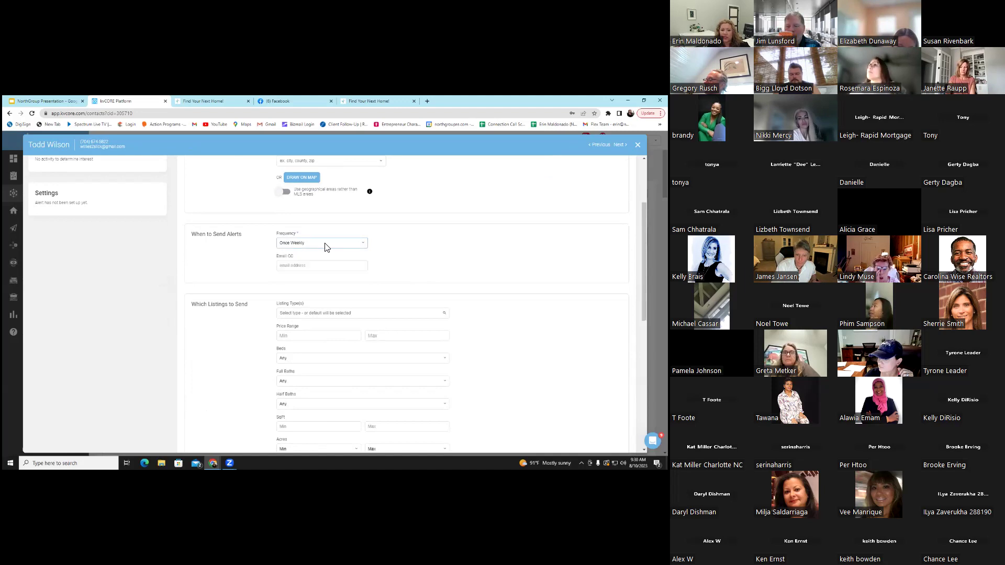
left_click(326, 244)
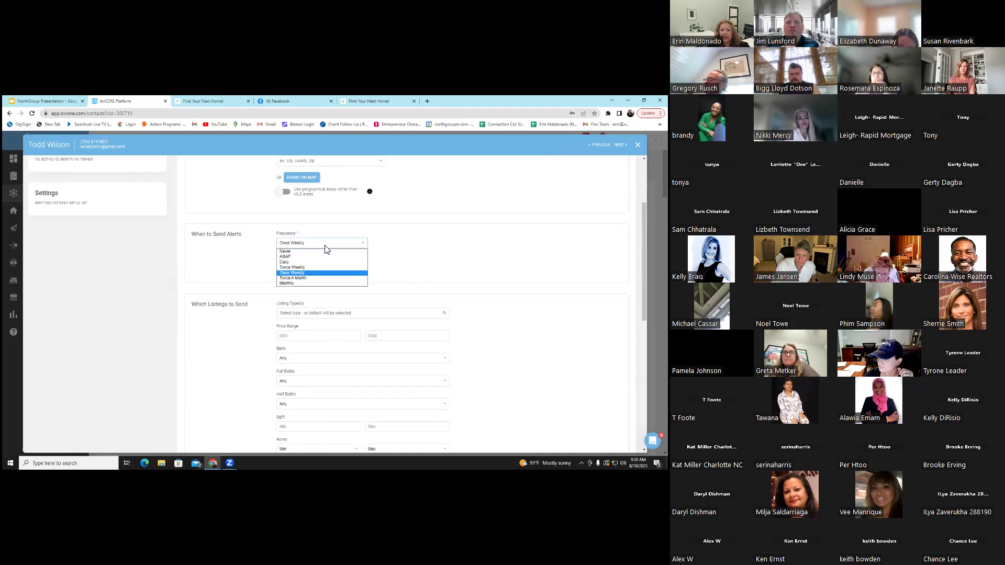
left_click(398, 240)
Show saved email suggestions in the CC email field and scroll through the remaining criteria
left_click(322, 266)
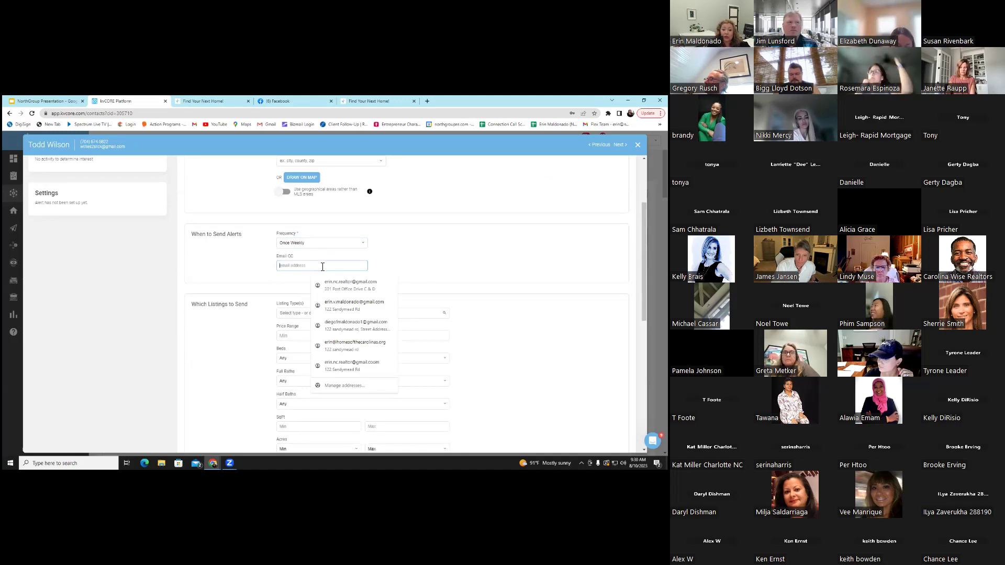
left_click(291, 267)
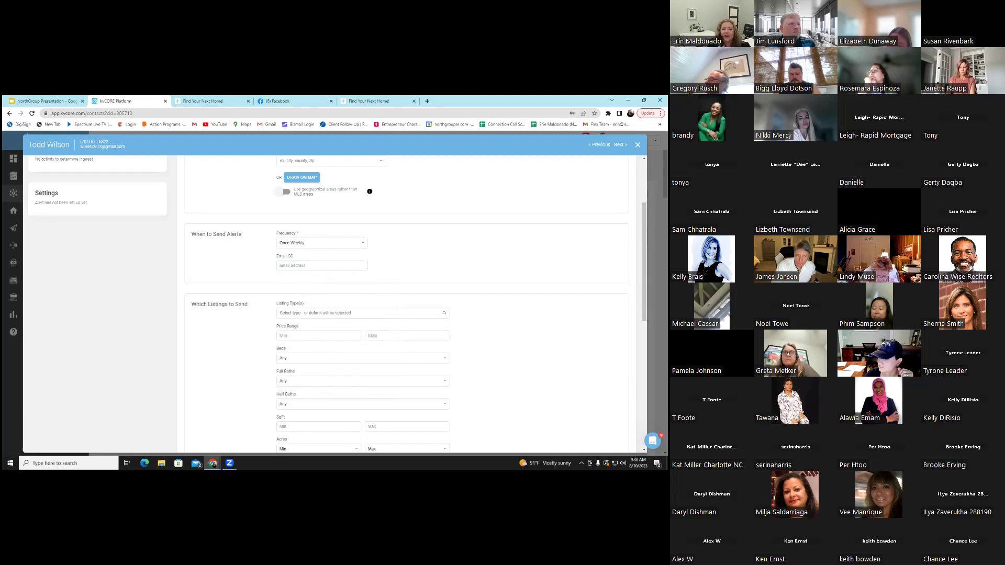
scroll(393, 198, "down", 3)
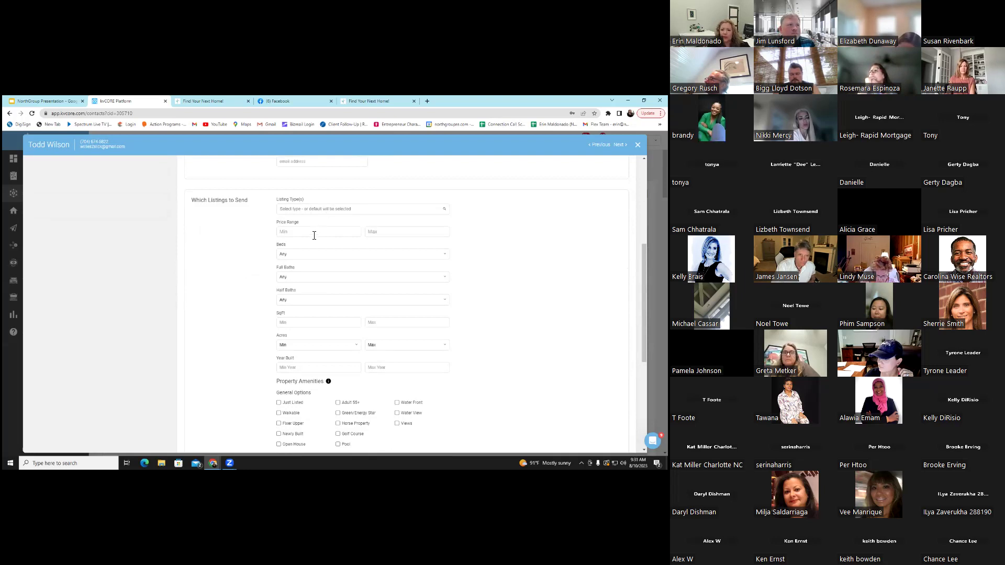
scroll(317, 286, "down", 2)
scroll(322, 286, "down", 3)
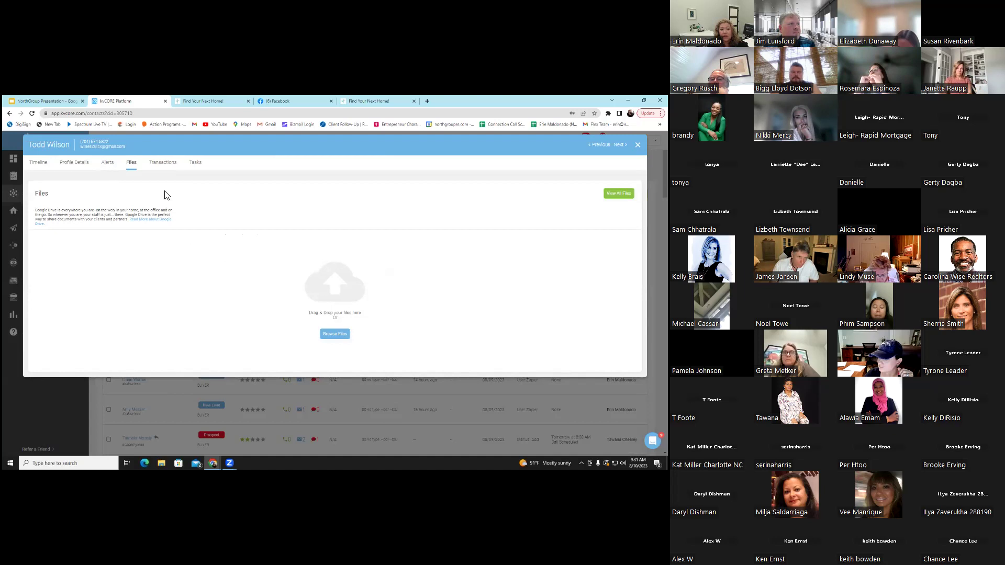
Show the contact's Transactions, then their Tasks with zero upcoming or due
left_click(179, 169)
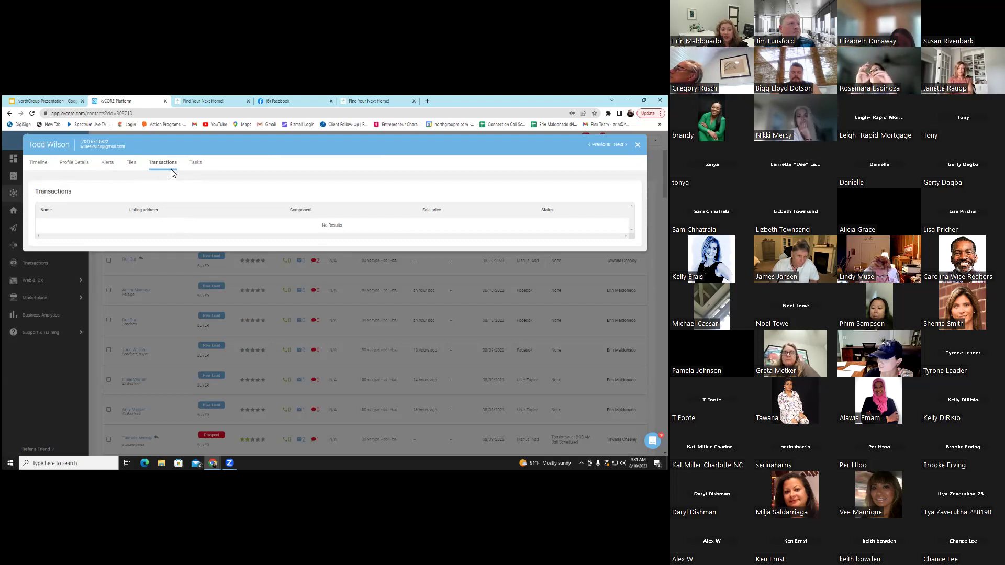
left_click(193, 164)
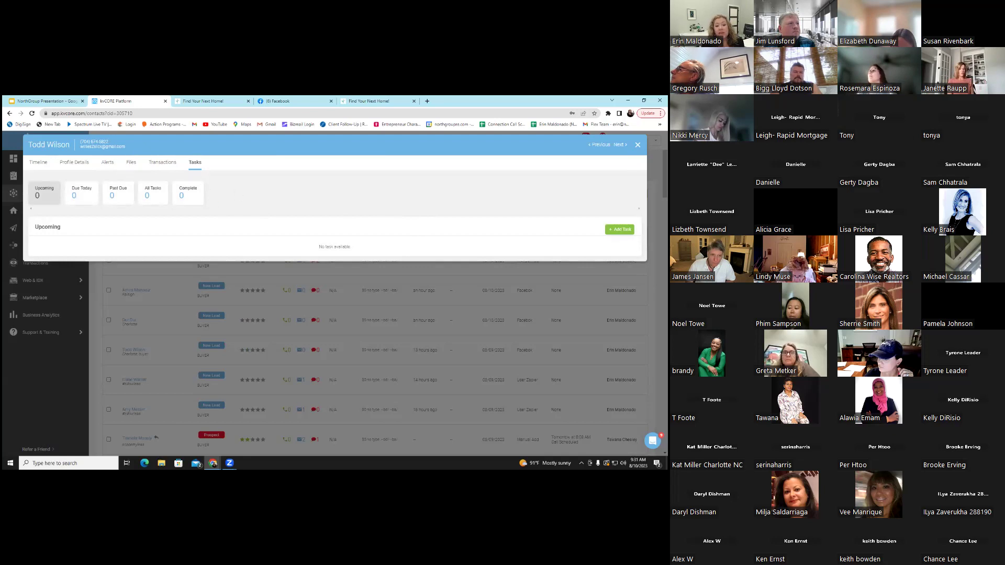
left_click(620, 229)
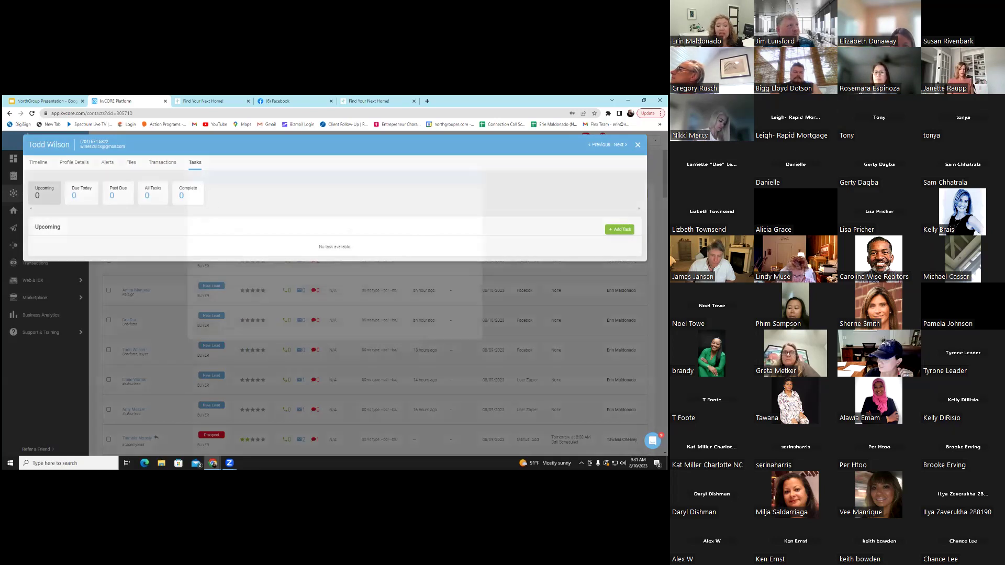
left_click(240, 210)
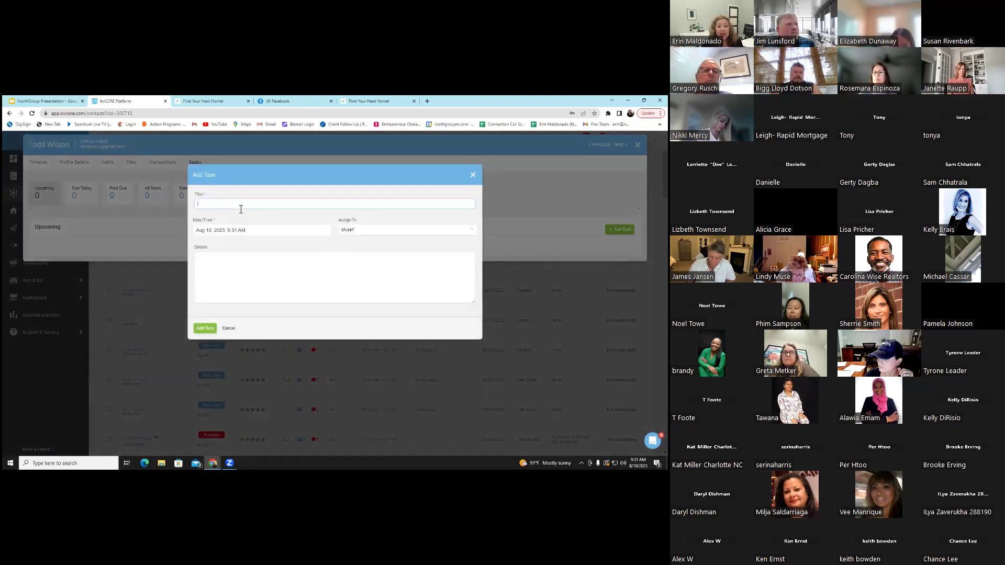
type("CALL")
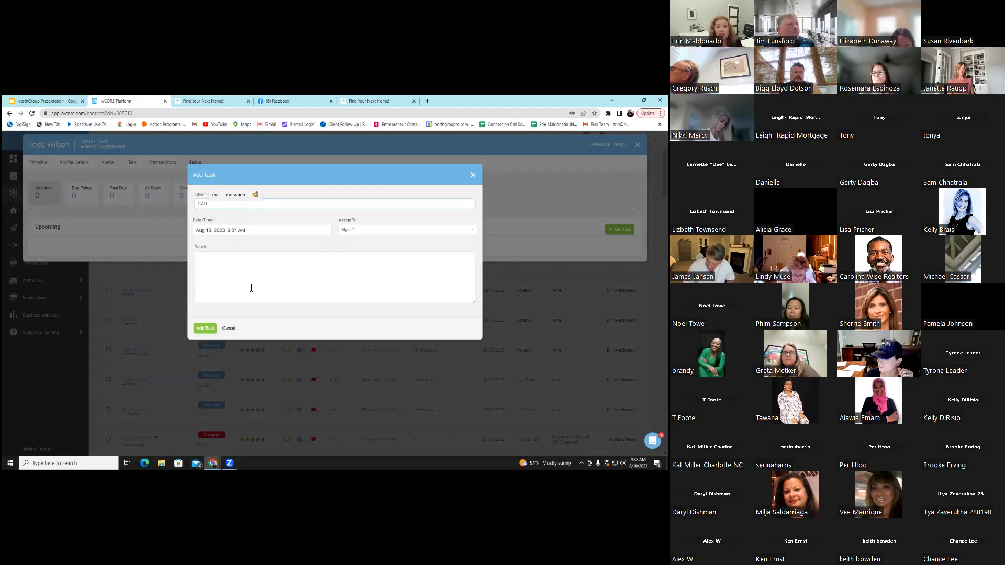
left_click(266, 270)
left_click(226, 204)
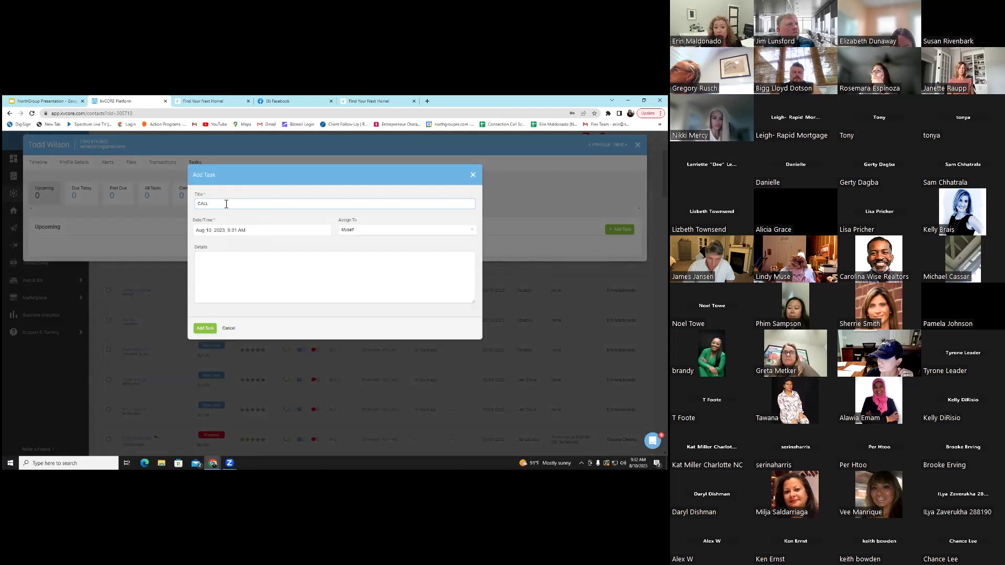
left_click(249, 233)
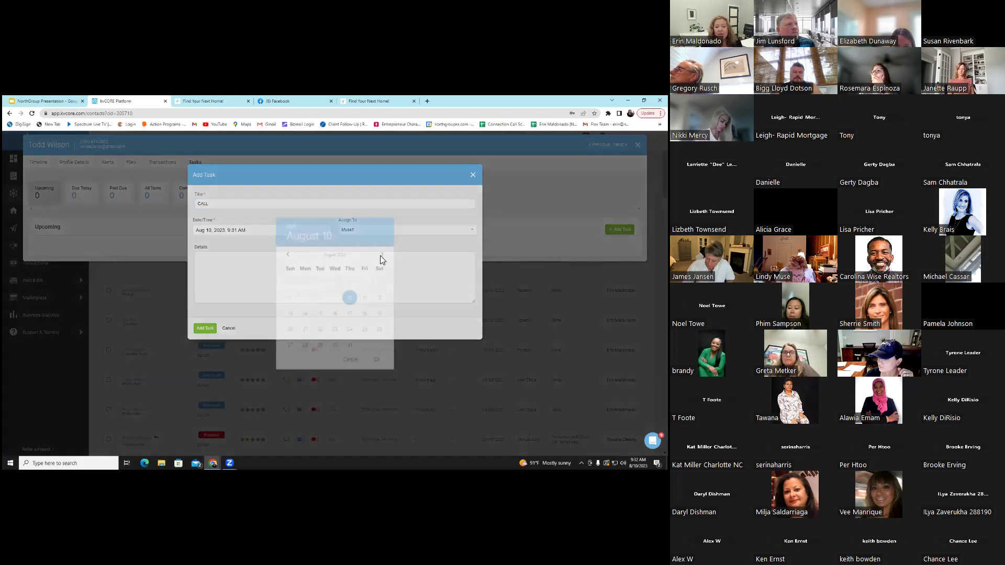
left_click(382, 254)
left_click(350, 329)
left_click(376, 359)
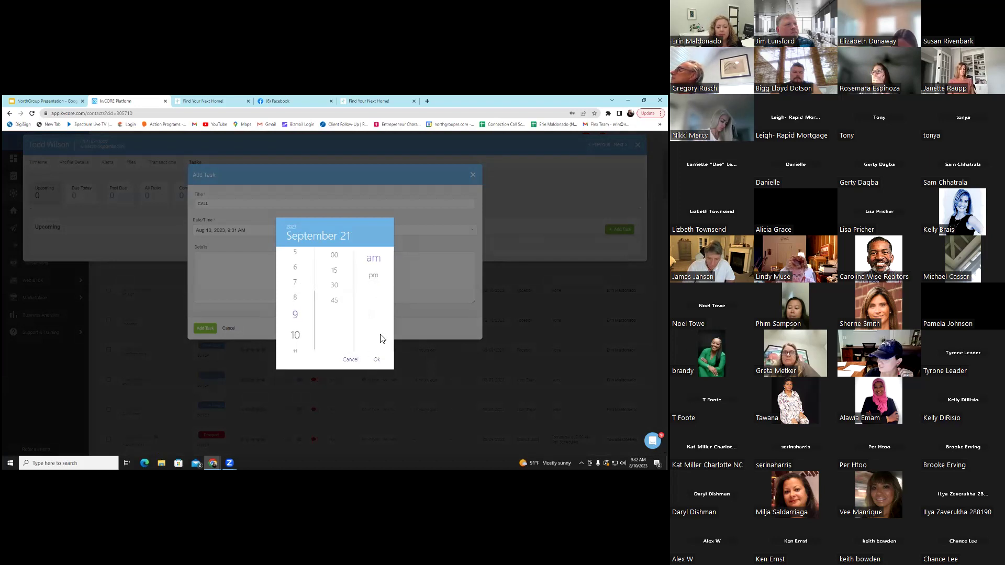
left_click(335, 285)
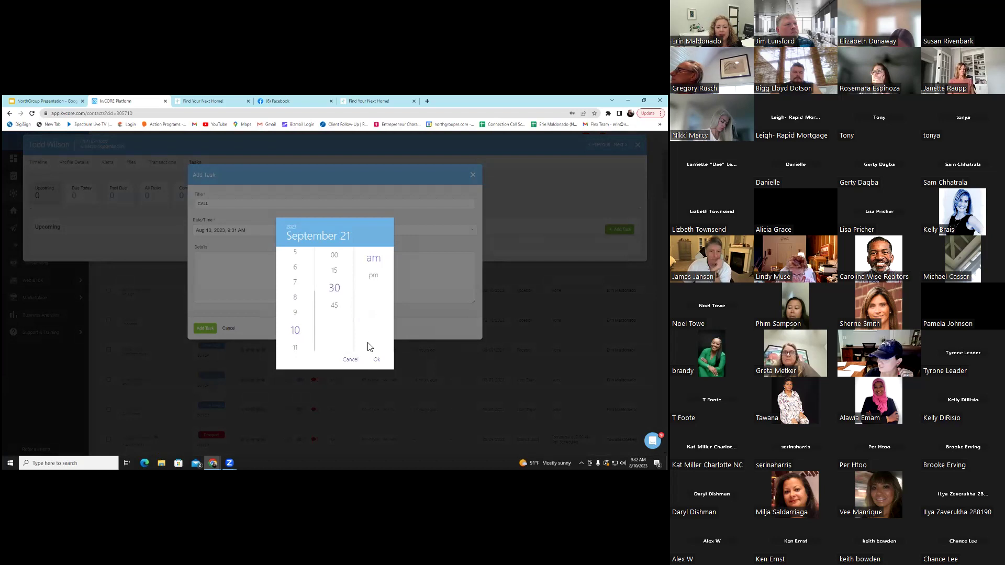
left_click(378, 361)
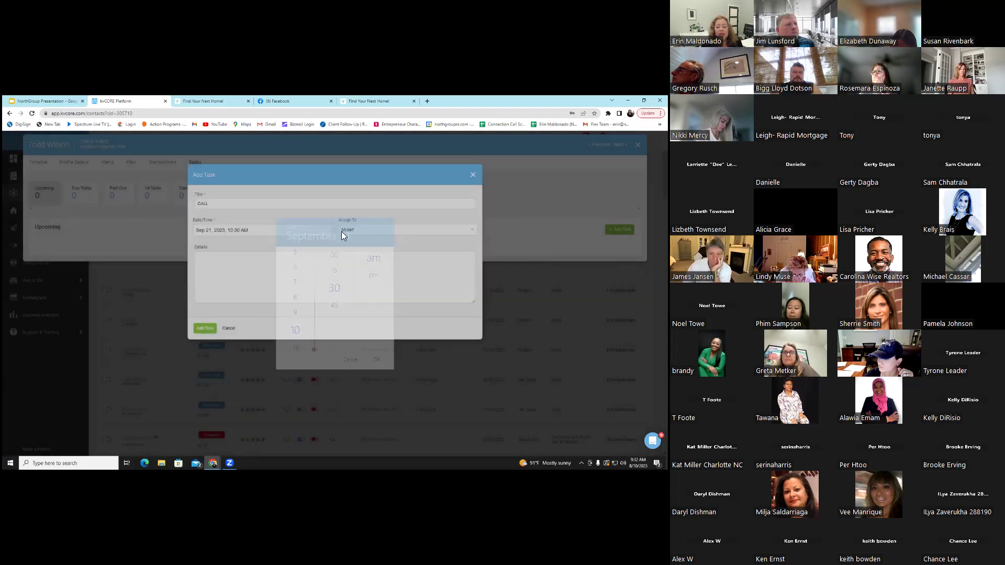
left_click(274, 275)
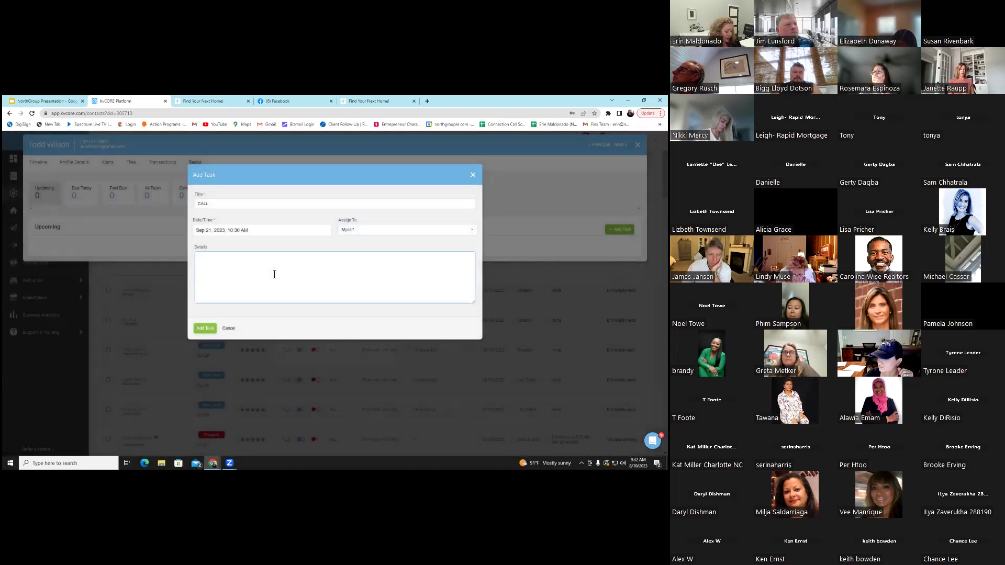
type("SURG")
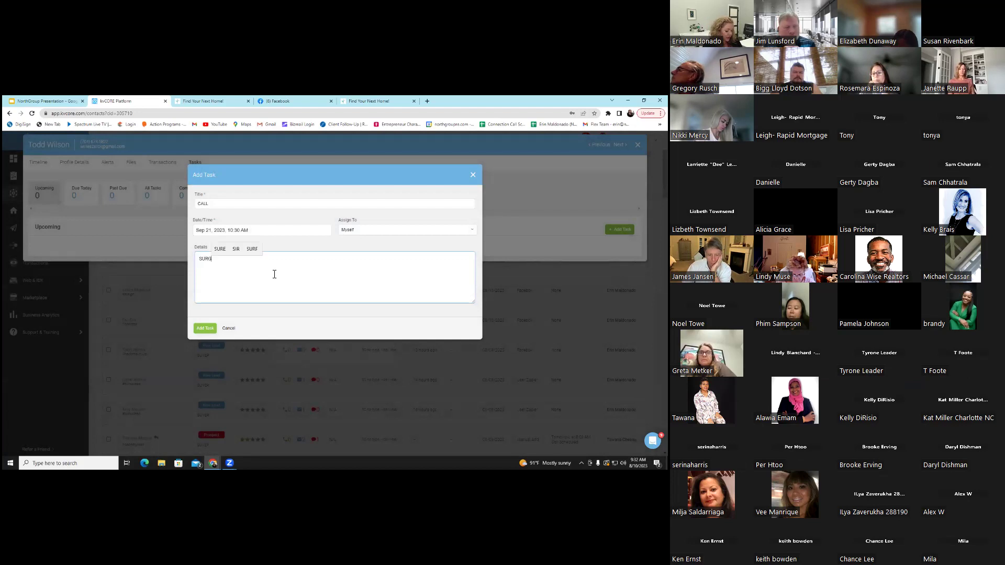
type("ERY ON FOOT")
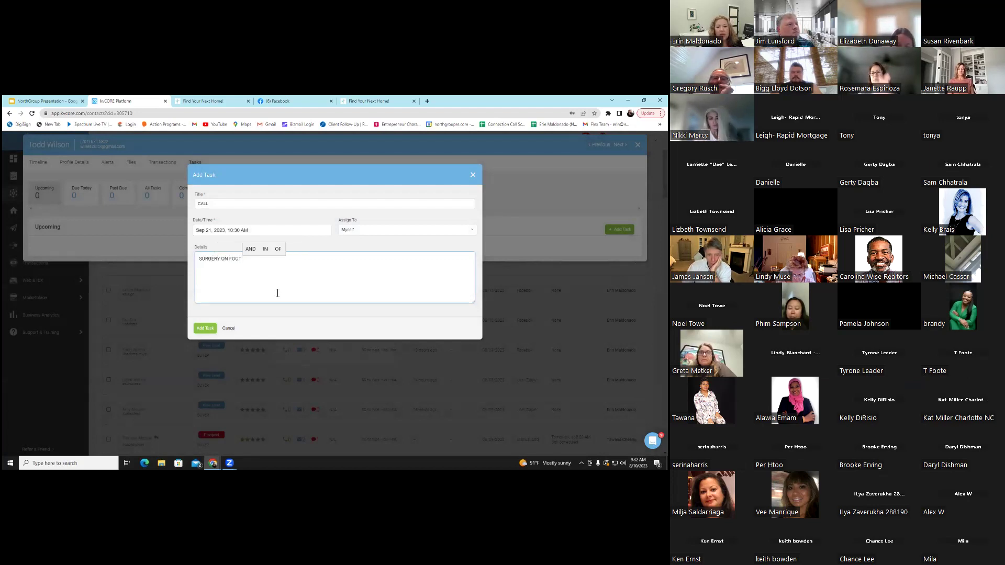
left_click(288, 329)
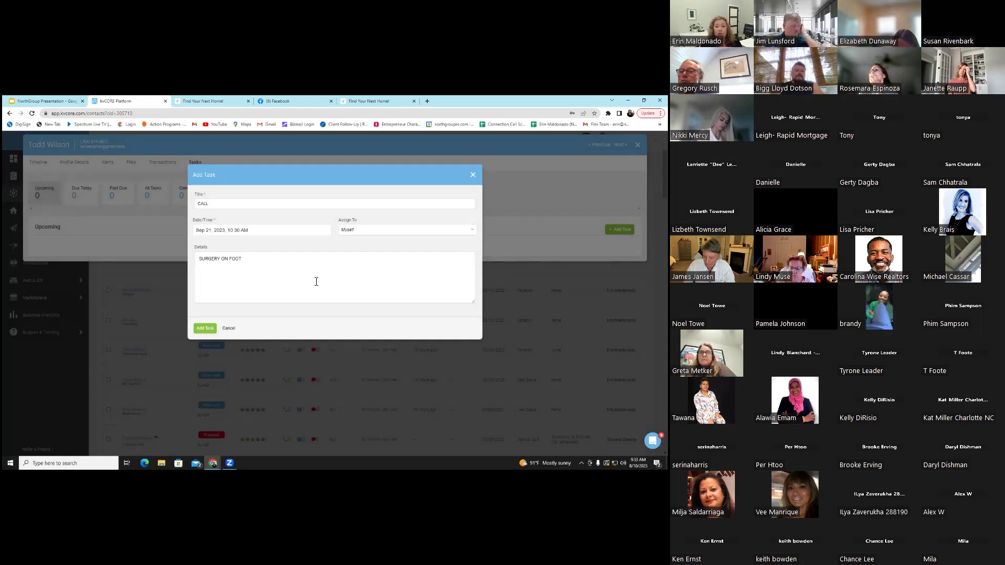
left_click(228, 328)
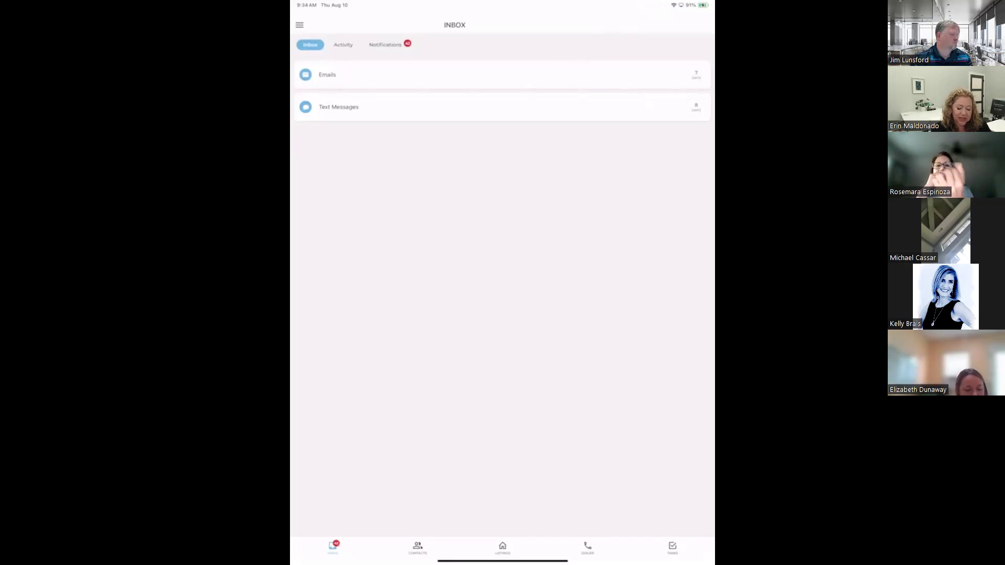
Switch from the inbox to the Contacts screen listing My Contacts
left_click(418, 546)
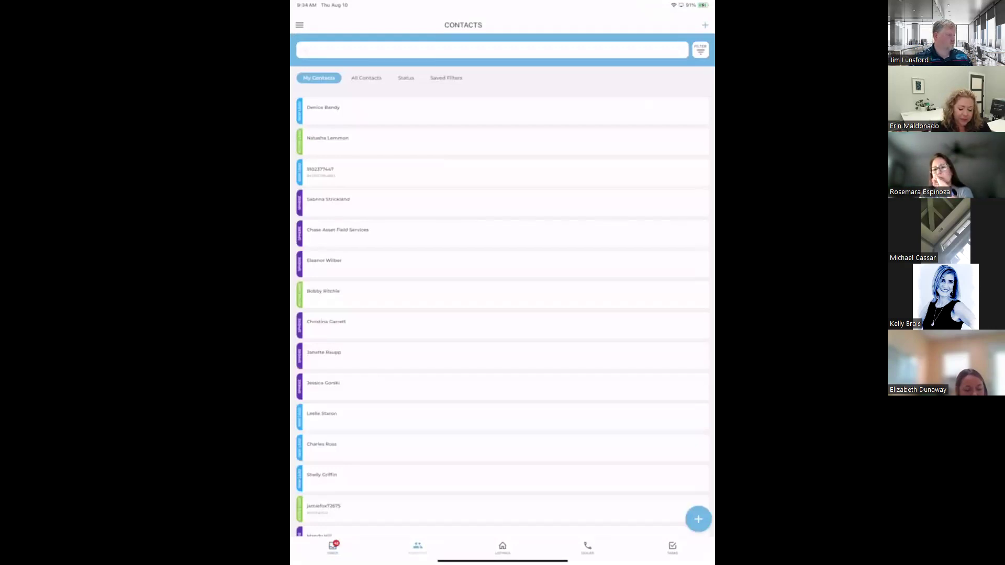
Open the first contact's record, view its Tasks and the add-new options
left_click(323, 107)
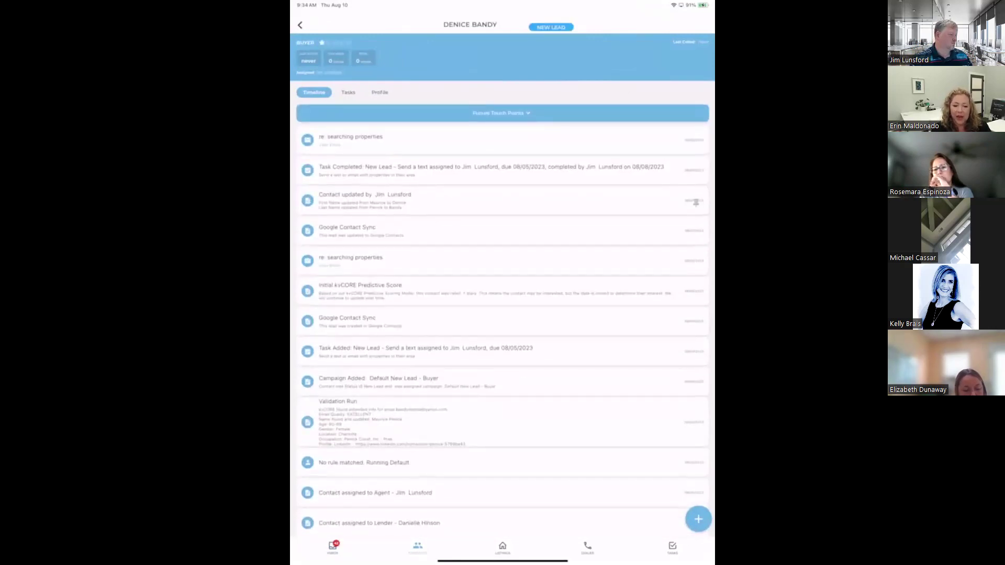
left_click(348, 92)
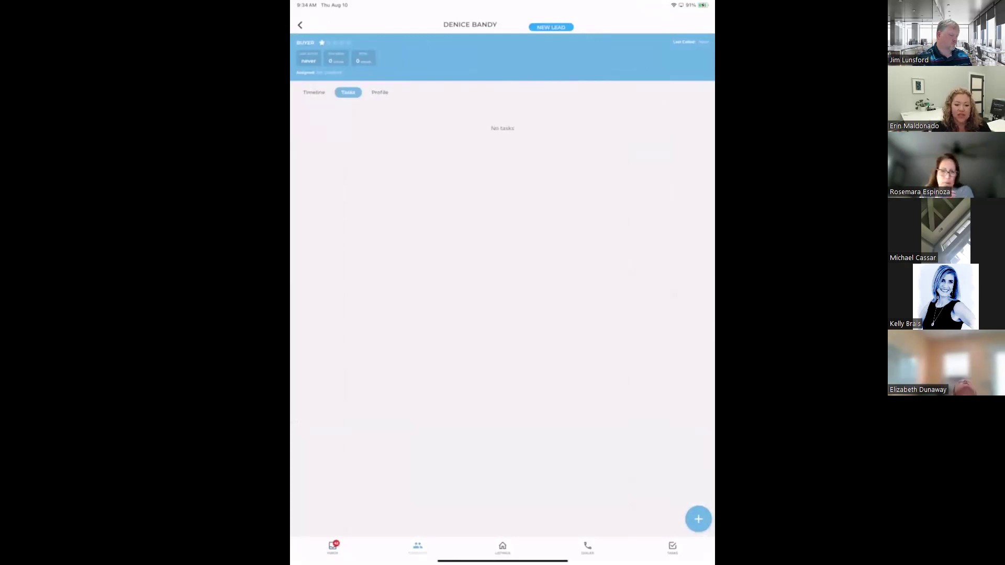
left_click(699, 519)
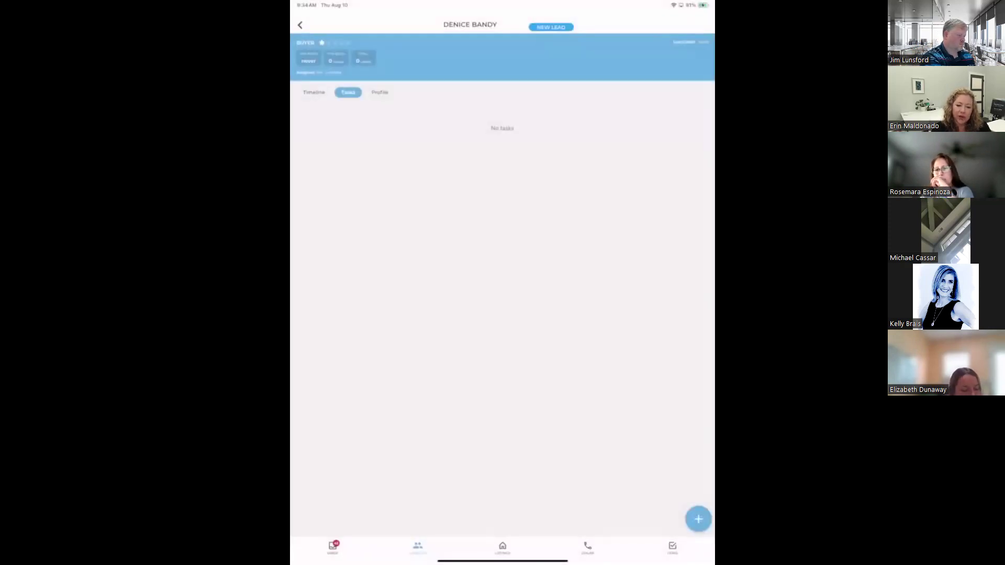
Scroll the activity timeline and toggle between Tasks and Timeline again
left_click(315, 92)
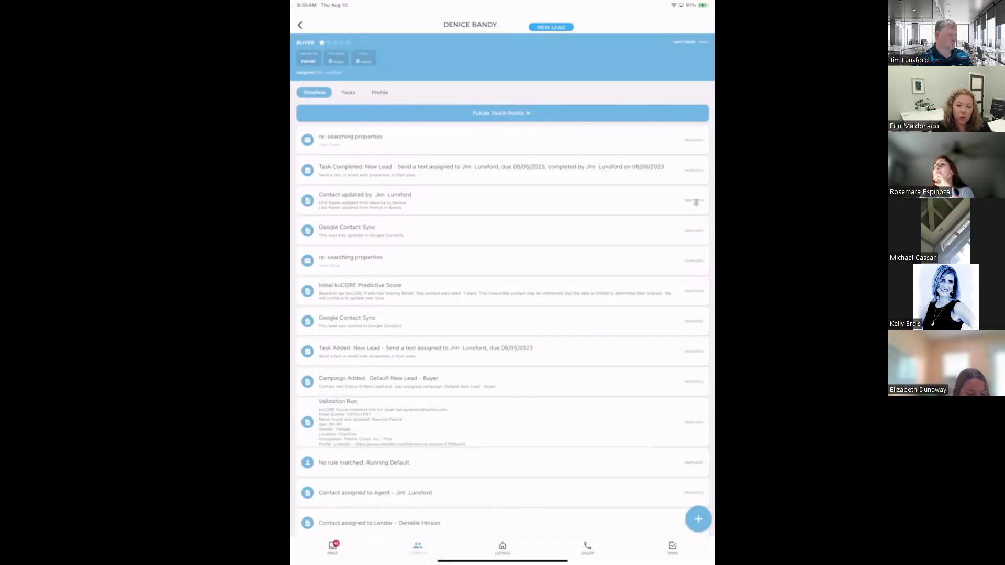
scroll(502, 333, "down", 3)
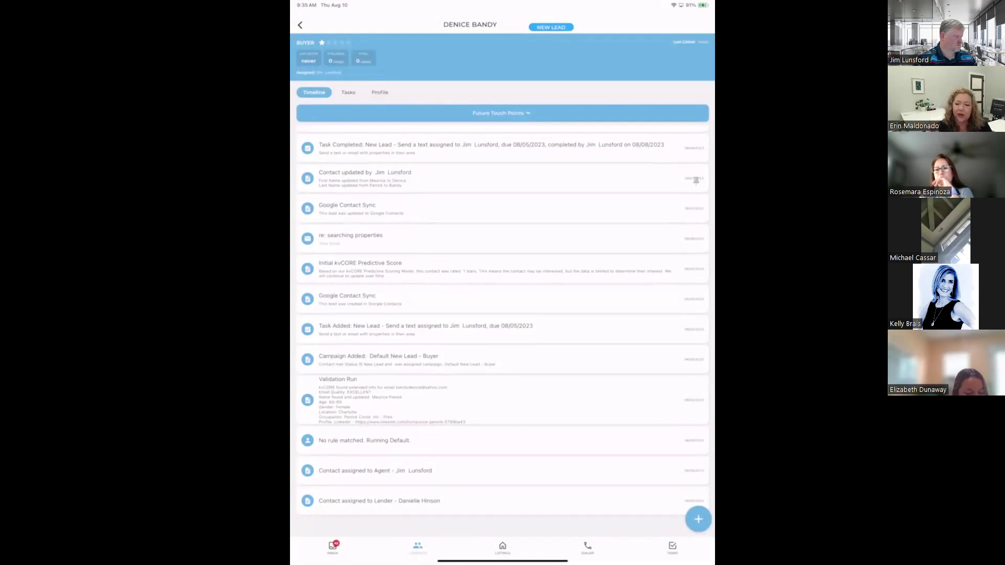
left_click(348, 92)
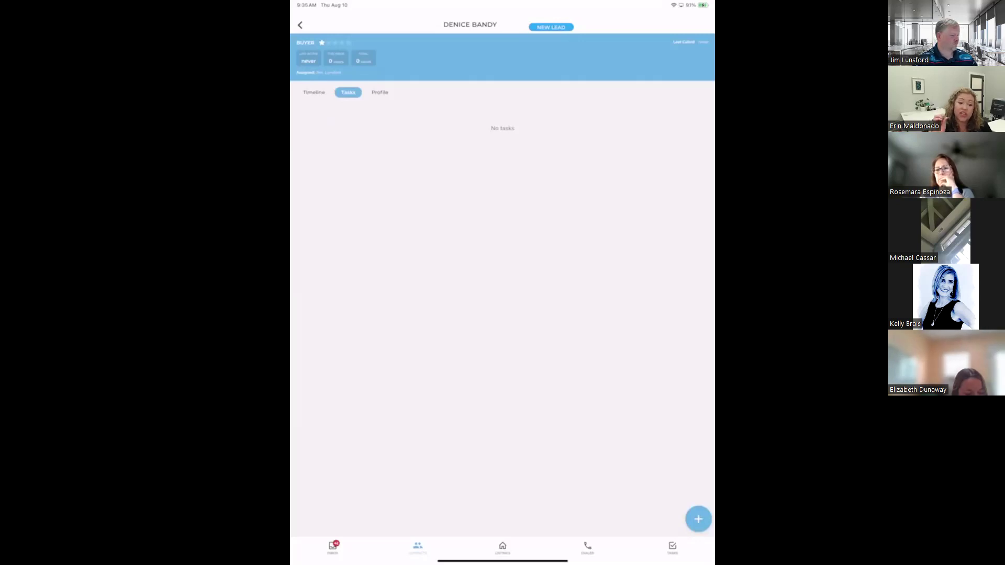
left_click(314, 92)
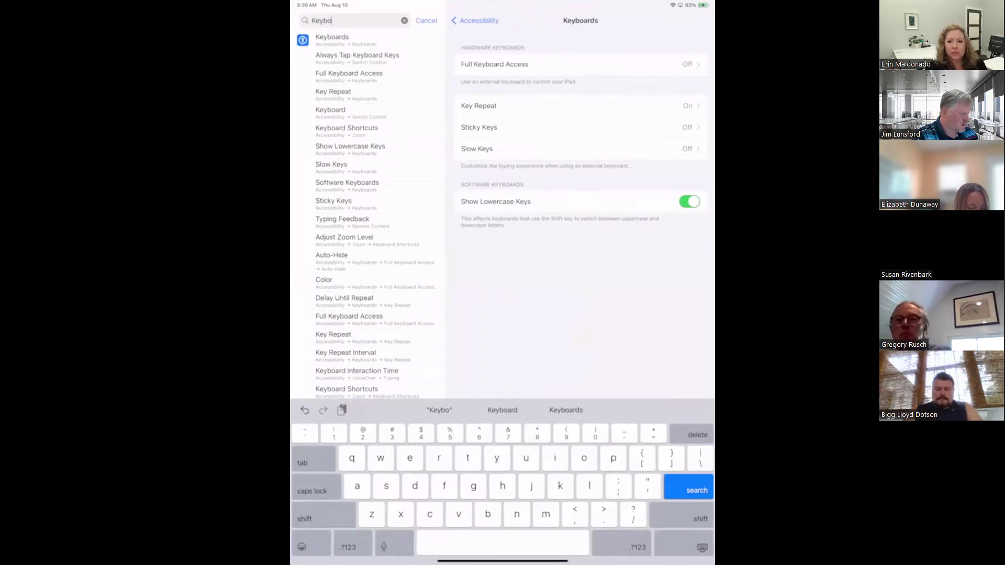
Cancel the Keyboards search, scroll the Settings sidebar, and open Screen Mirroring in Control Center
left_click(426, 21)
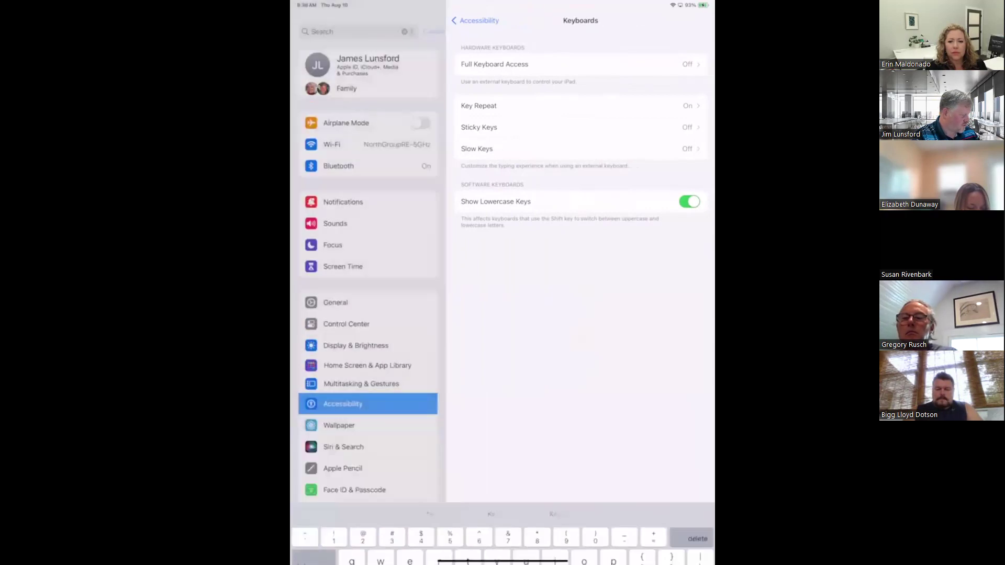
scroll(368, 294, "down", 4)
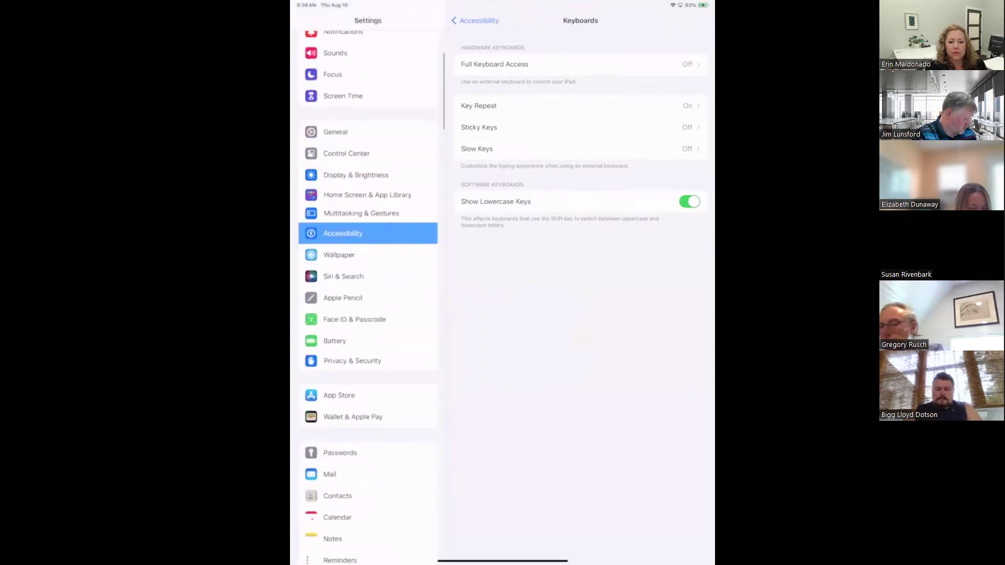
scroll(368, 293, "down", 1)
scroll(368, 293, "down", 8)
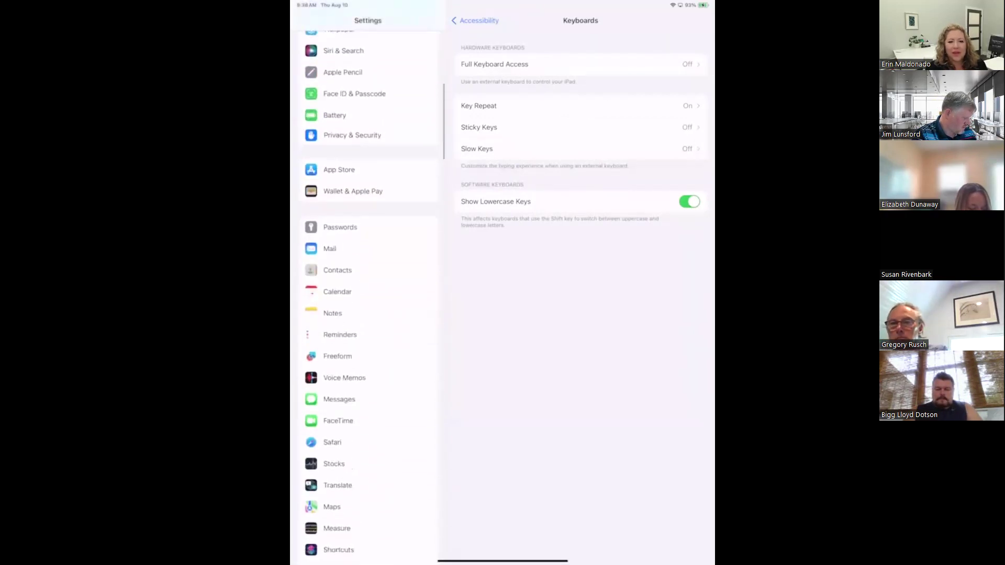
scroll(368, 294, "down", 8)
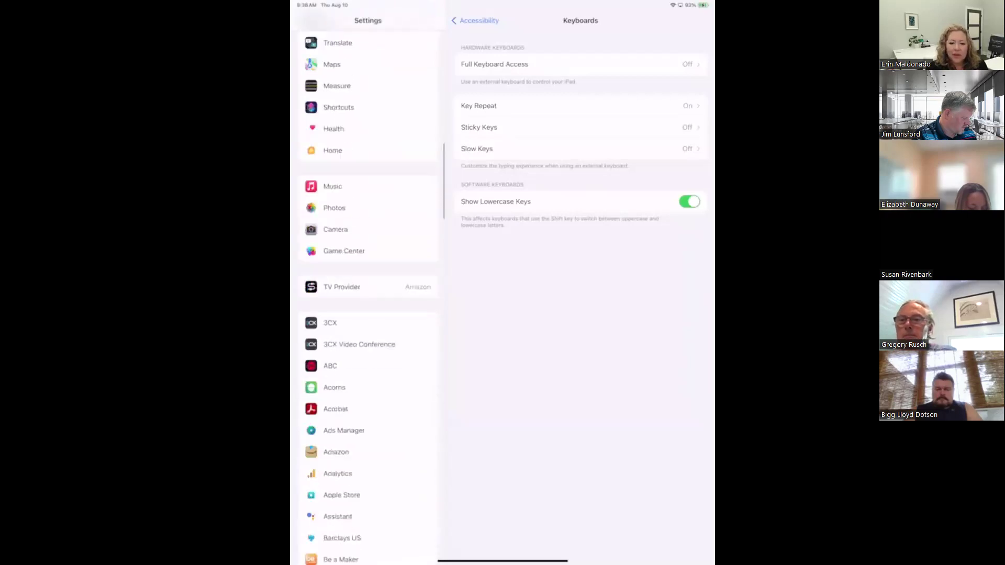
scroll(368, 294, "down", 8)
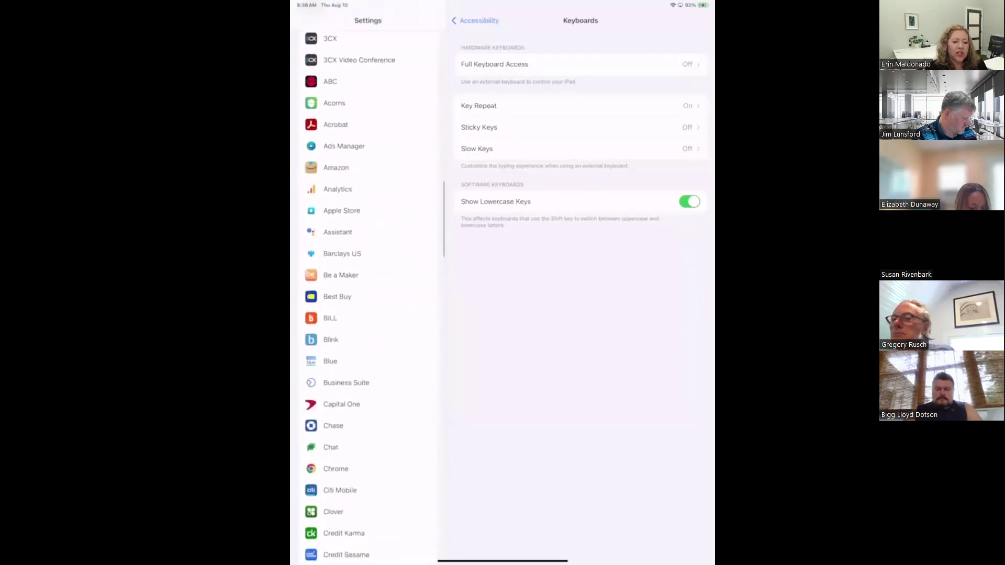
scroll(368, 293, "down", 7)
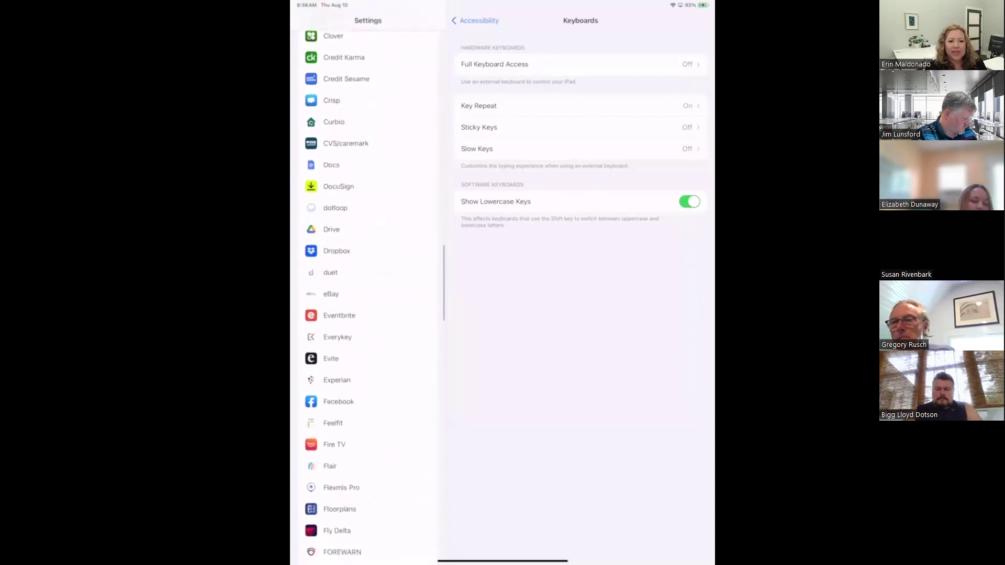
scroll(368, 293, "down", 7)
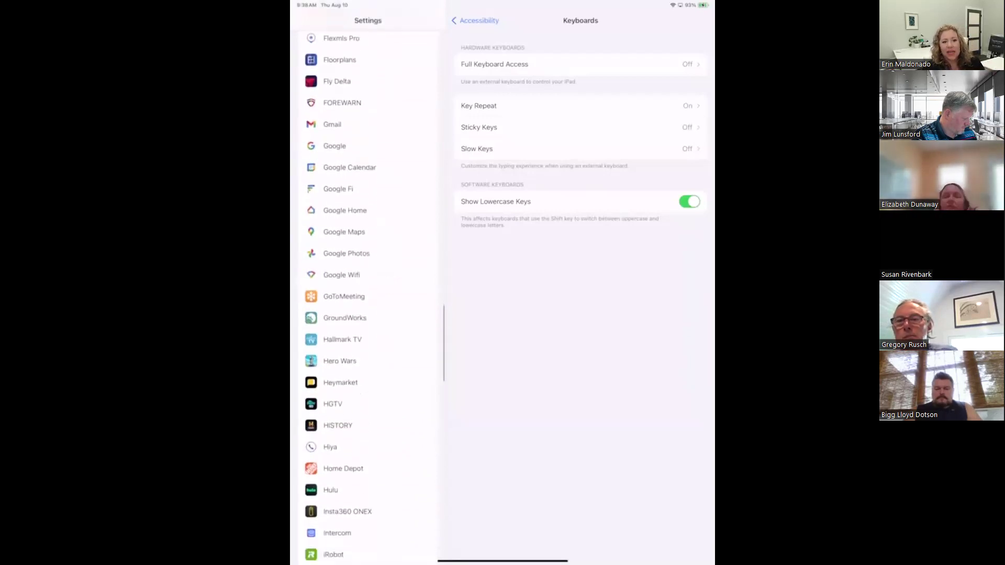
scroll(368, 293, "down", 1)
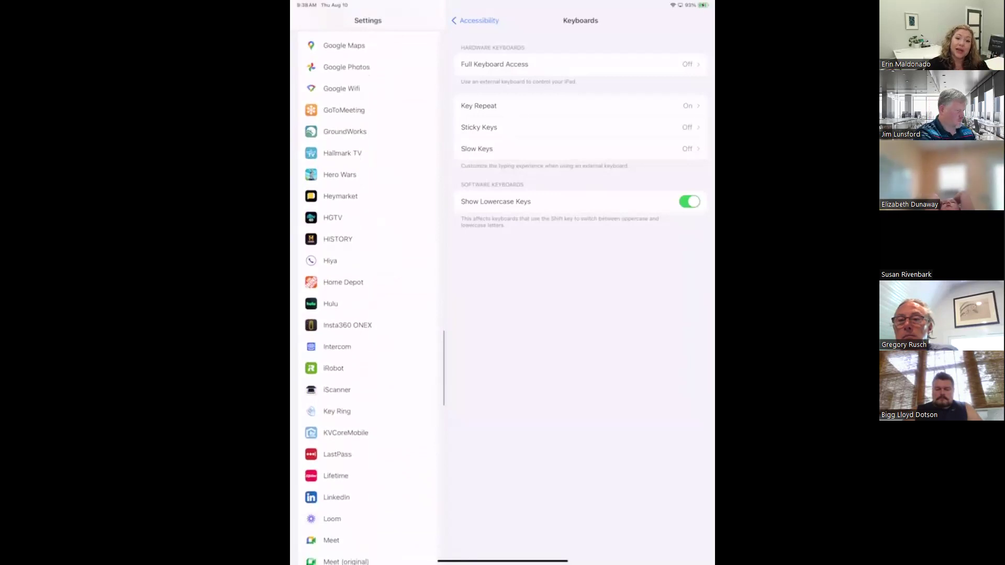
left_click_drag(697, 3, 696, 157)
left_click(605, 130)
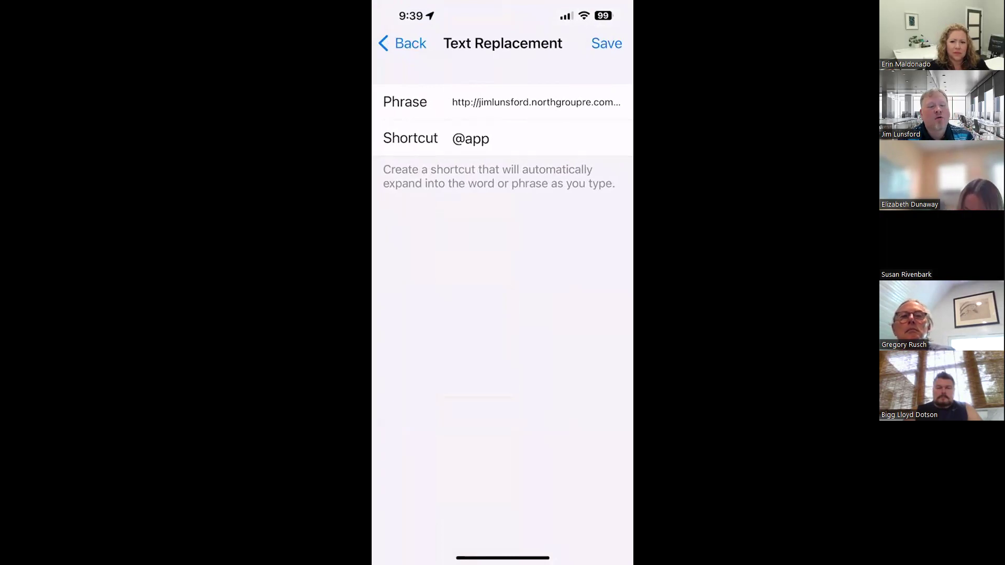
left_click(533, 102)
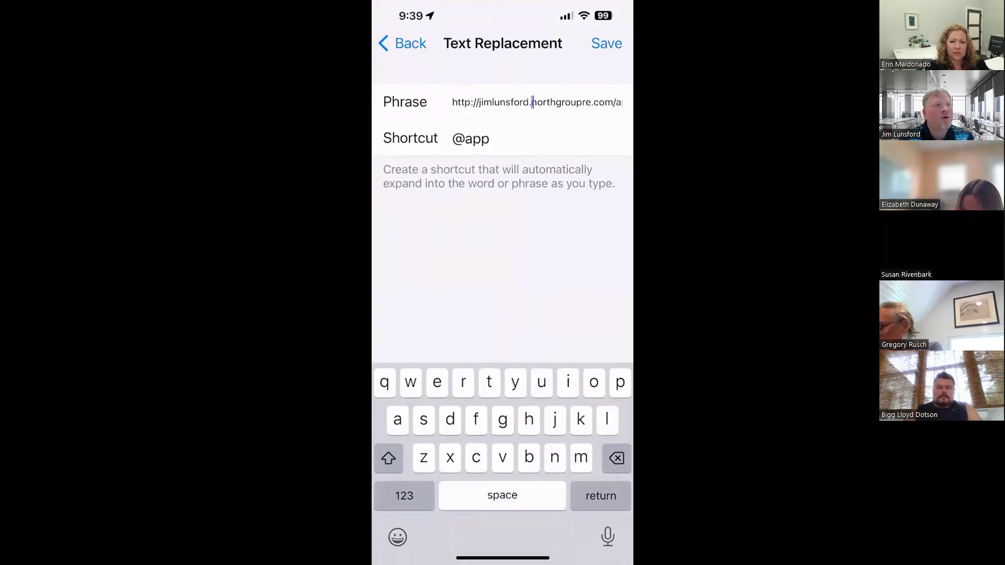
left_click(621, 102)
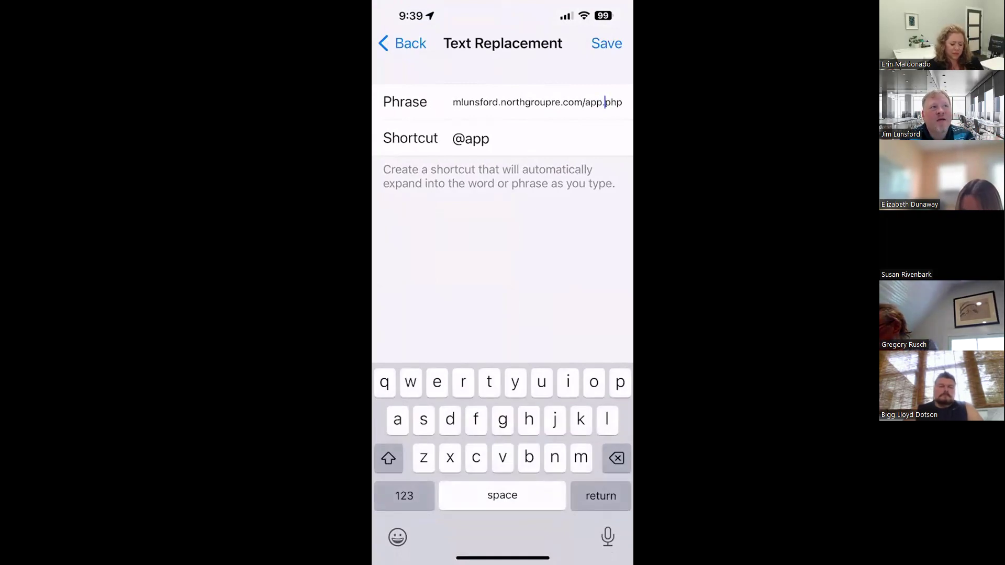
left_click(490, 139)
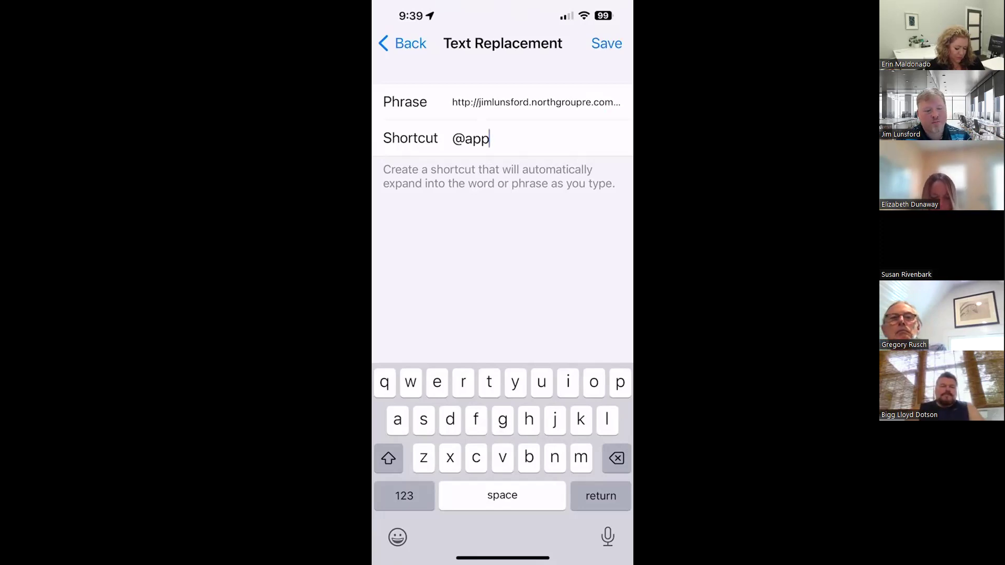
left_click(606, 43)
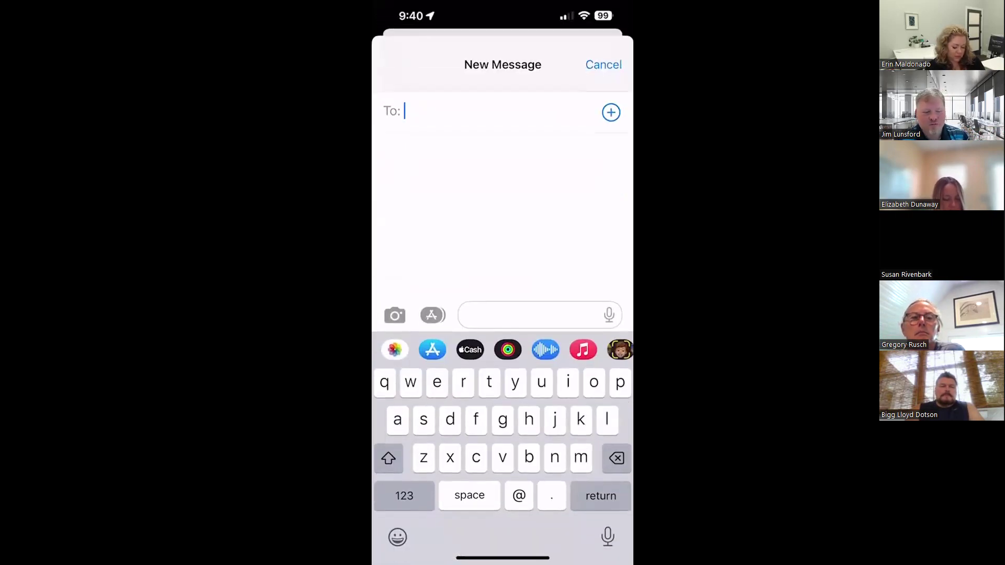
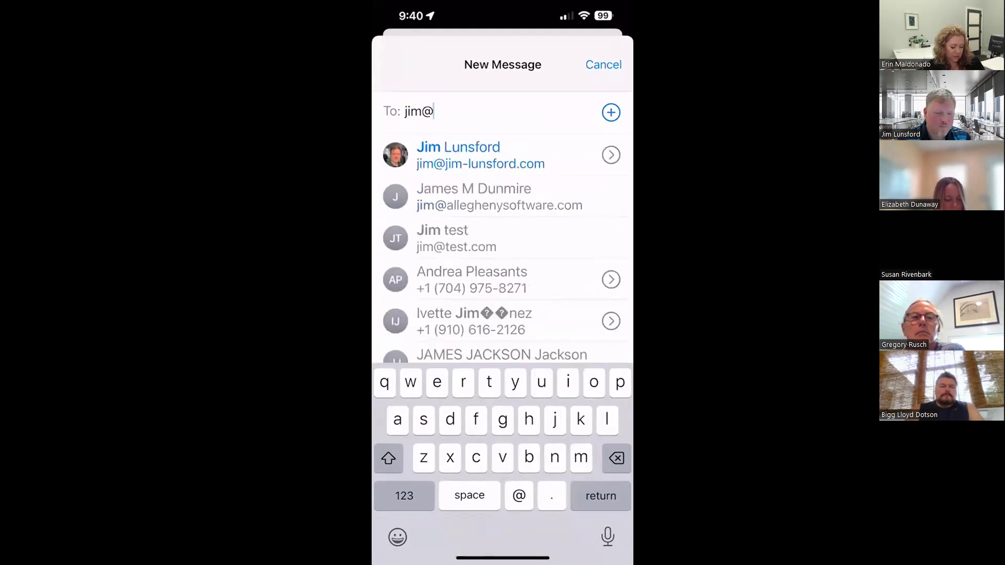
left_click(480, 155)
left_click(404, 496)
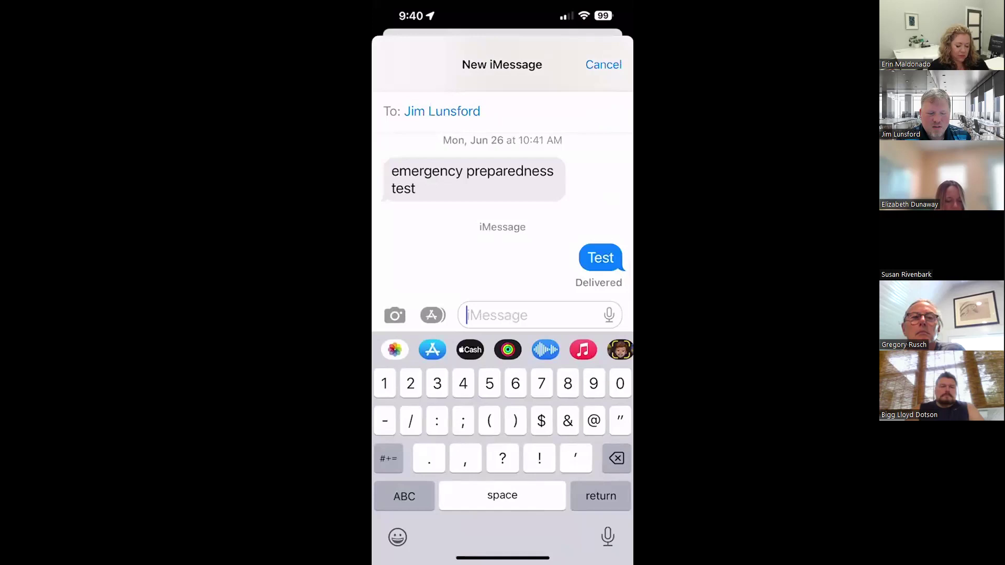
type("@")
type("app.php")
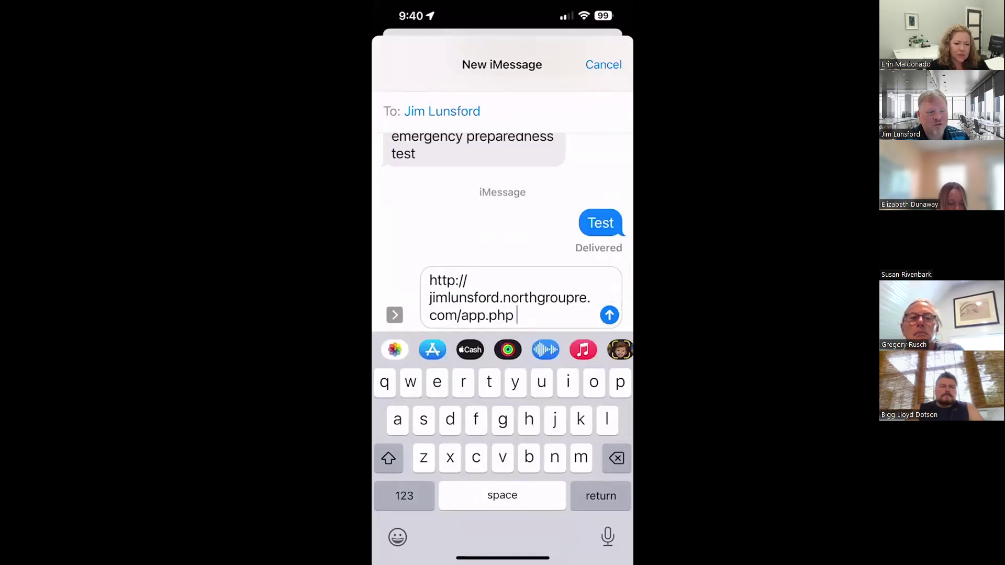
left_click(609, 314)
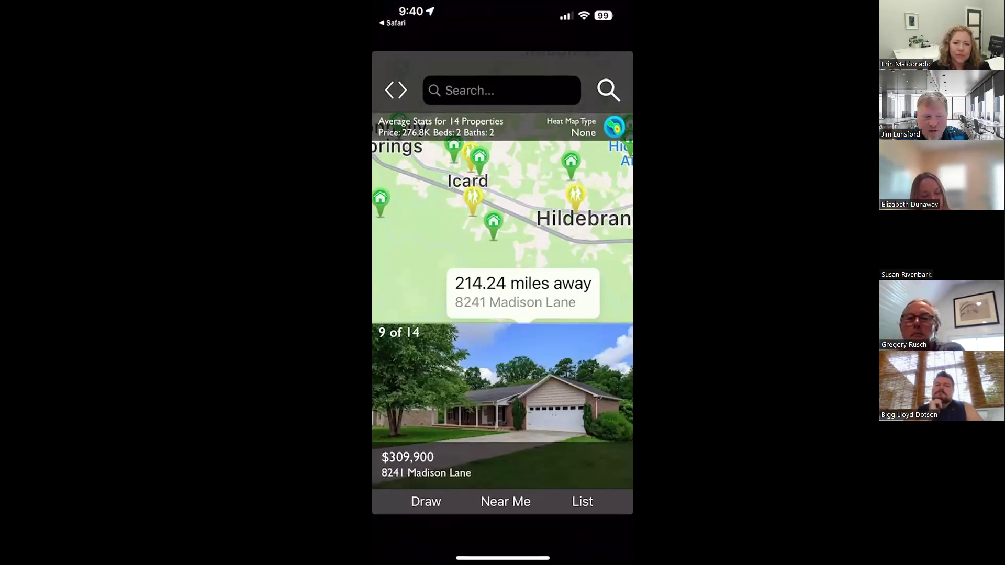
Search for Myrtle Beach, zoom the map, and preview the $469,900 property
left_click(501, 90)
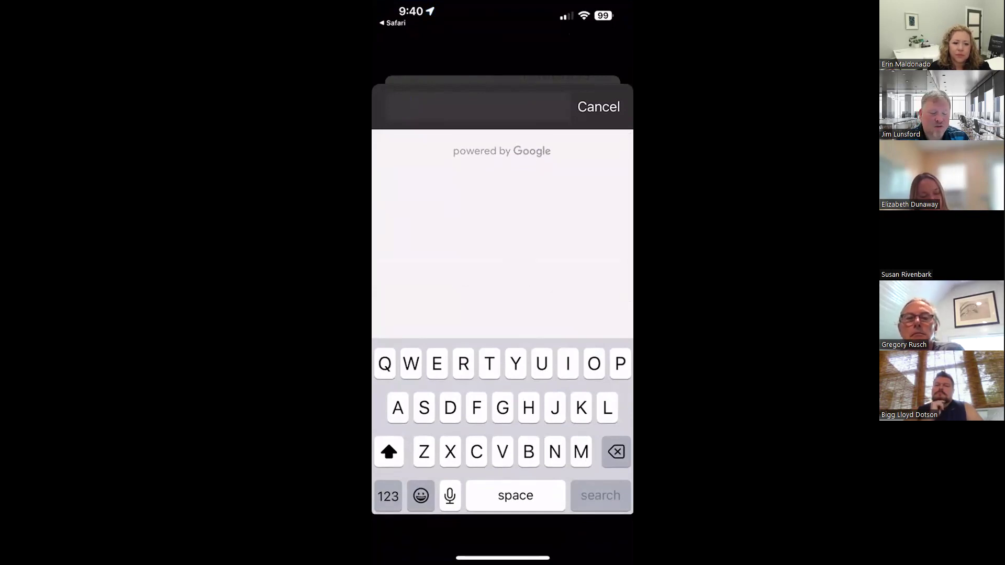
type("Myrtle")
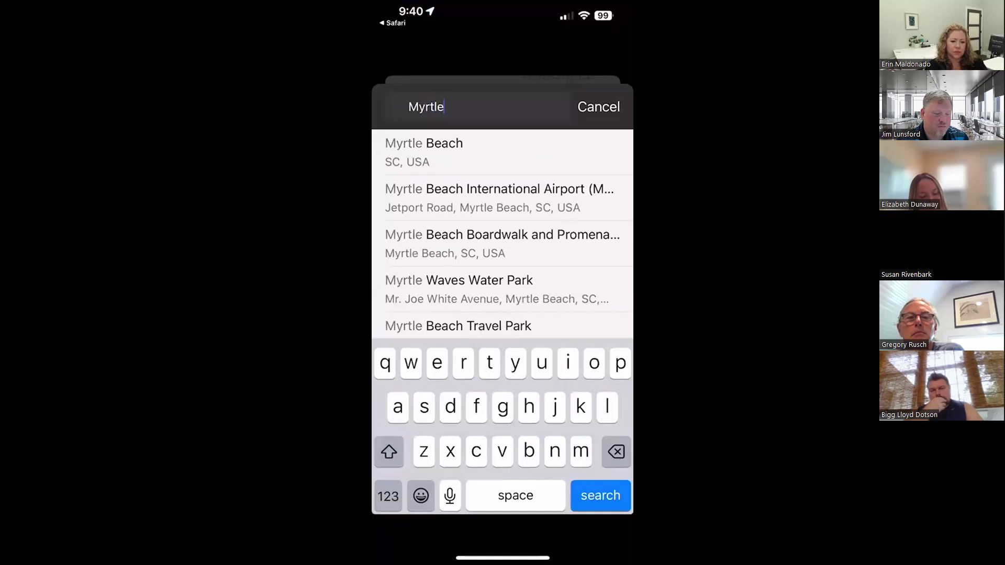
left_click(424, 152)
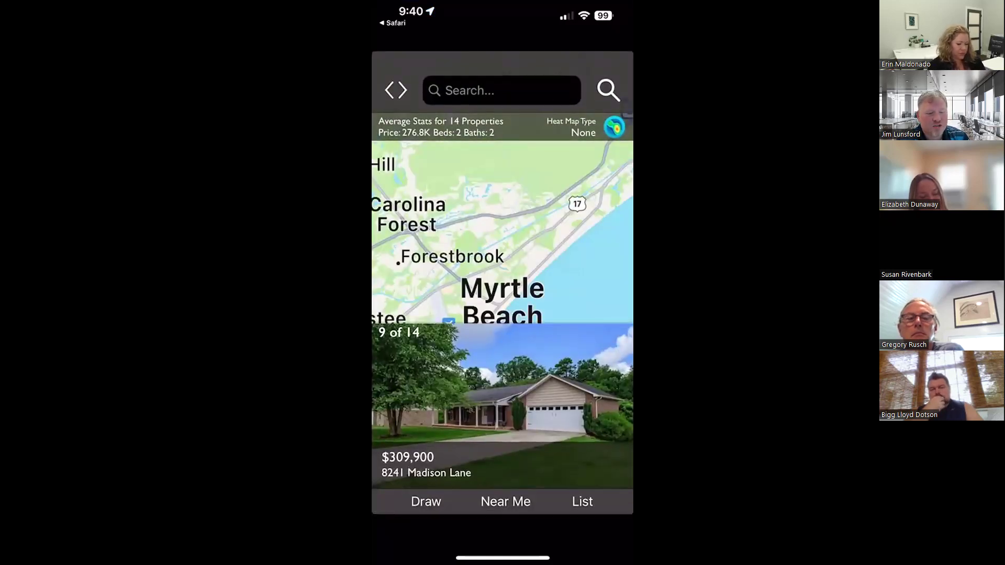
scroll(502, 314, "down", 5)
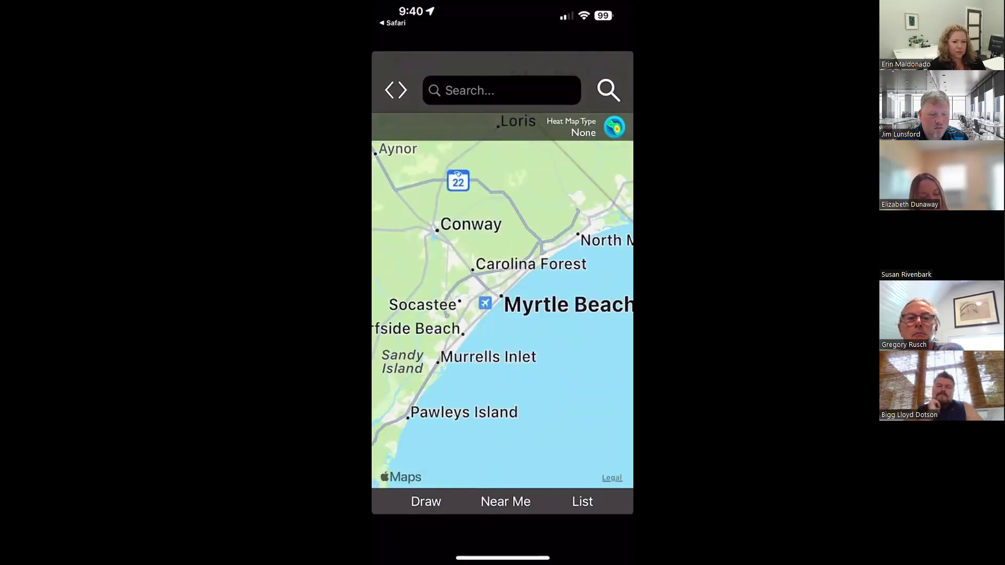
scroll(503, 314, "up", 5)
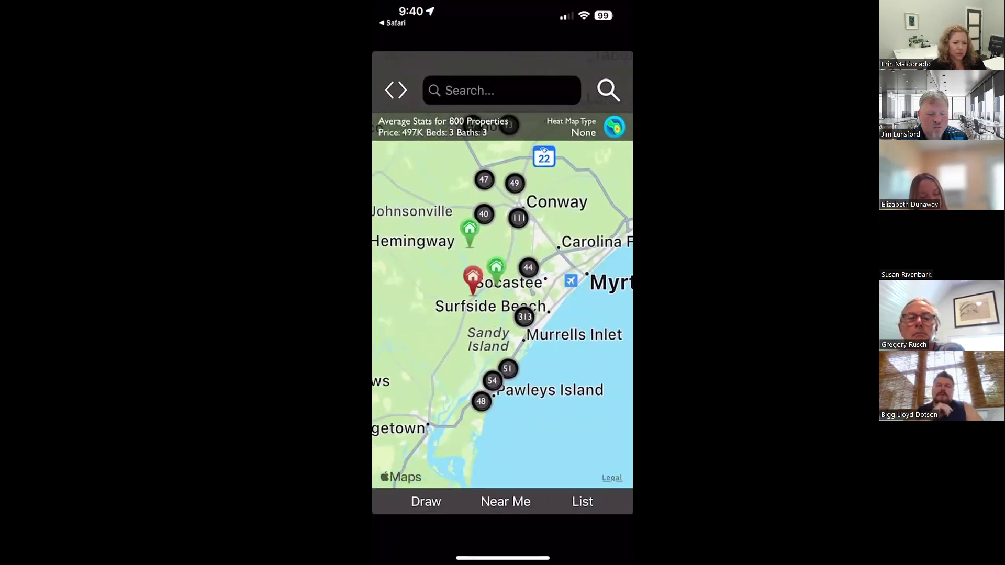
scroll(555, 366, "up", 5)
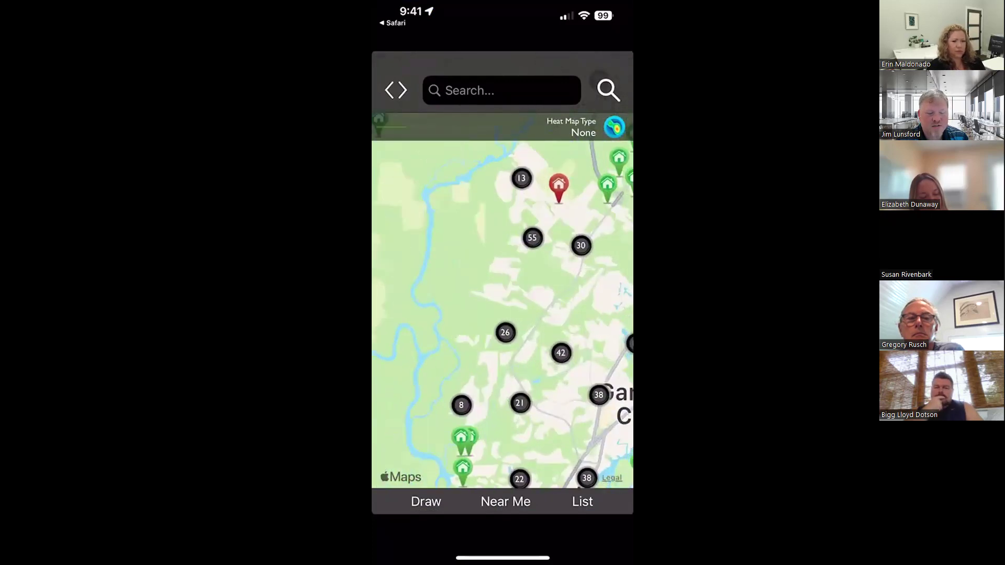
left_click(557, 299)
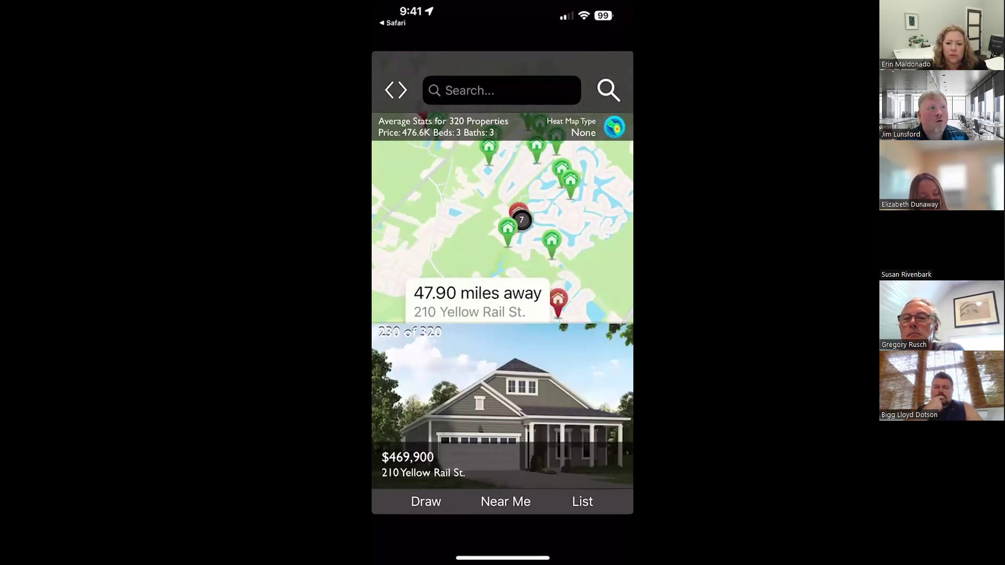
Go to the Login screen from the menu, close it unsigned, and reopen the main menu
left_click(395, 90)
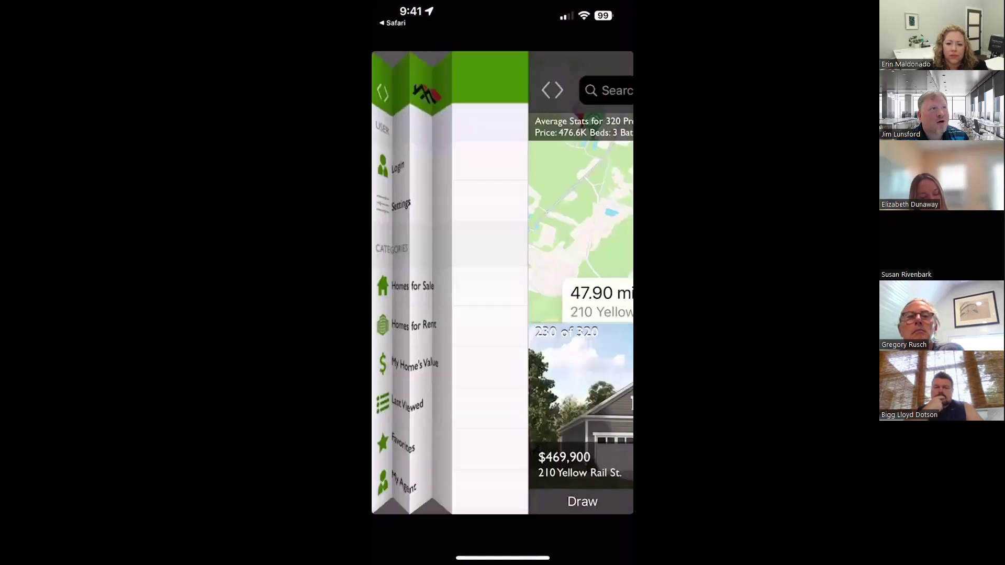
left_click(422, 160)
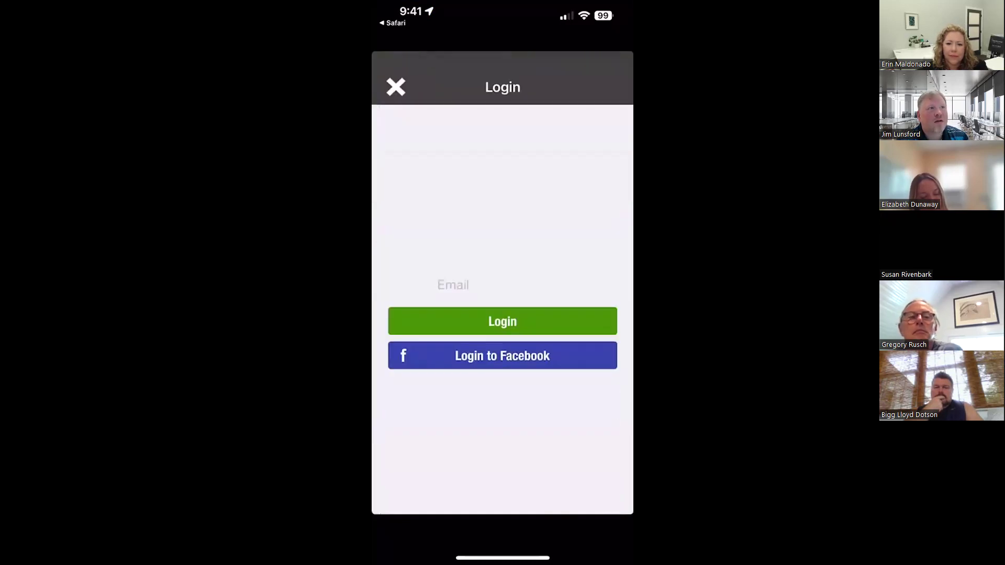
left_click(453, 282)
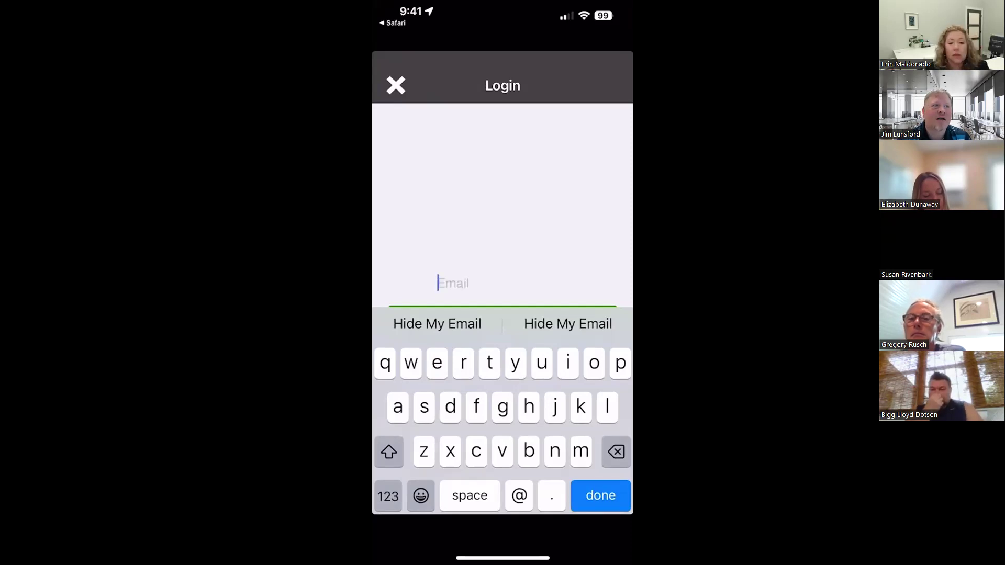
left_click(396, 85)
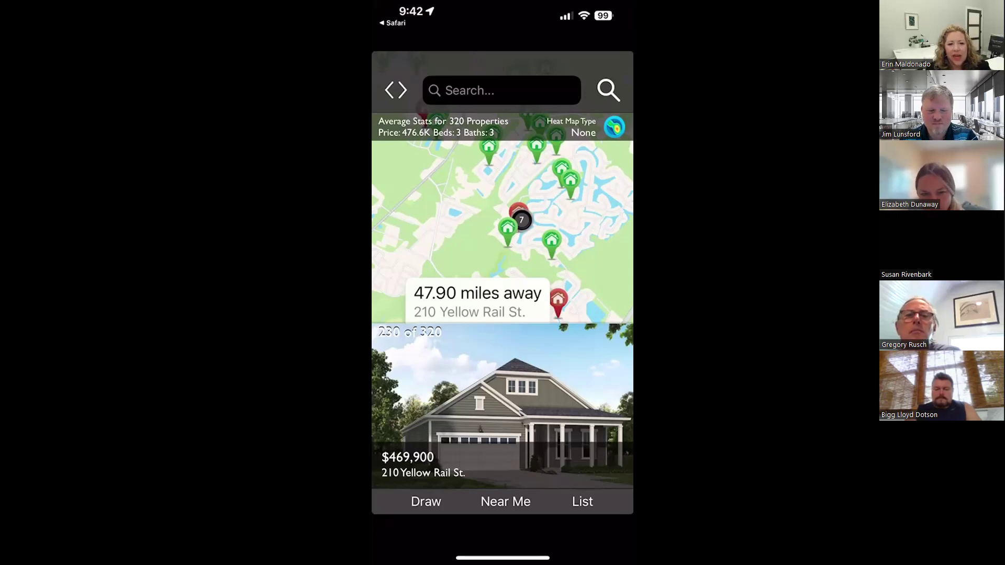
left_click(396, 90)
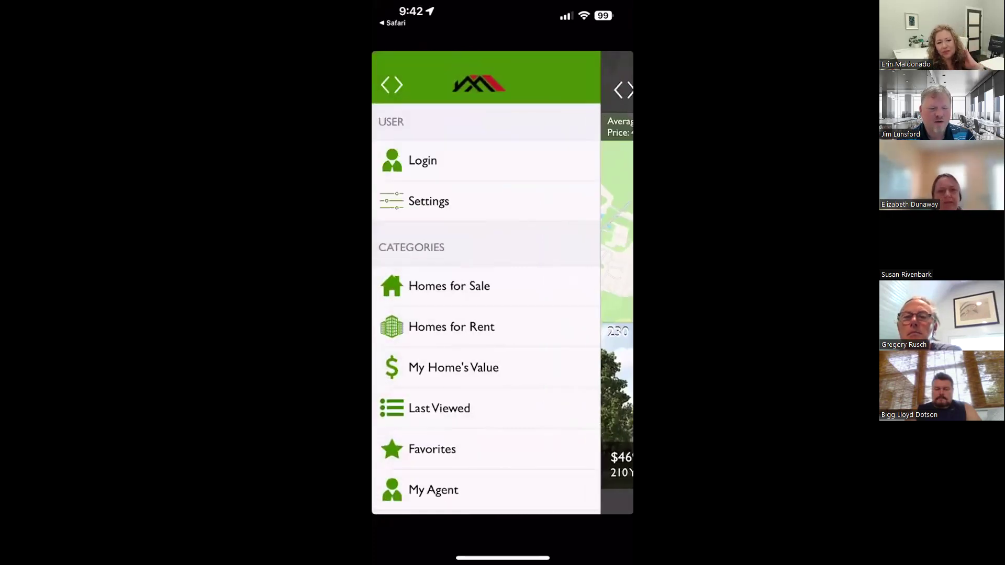
Open the My Agent profile and cancel a phone call to the agent
left_click(433, 490)
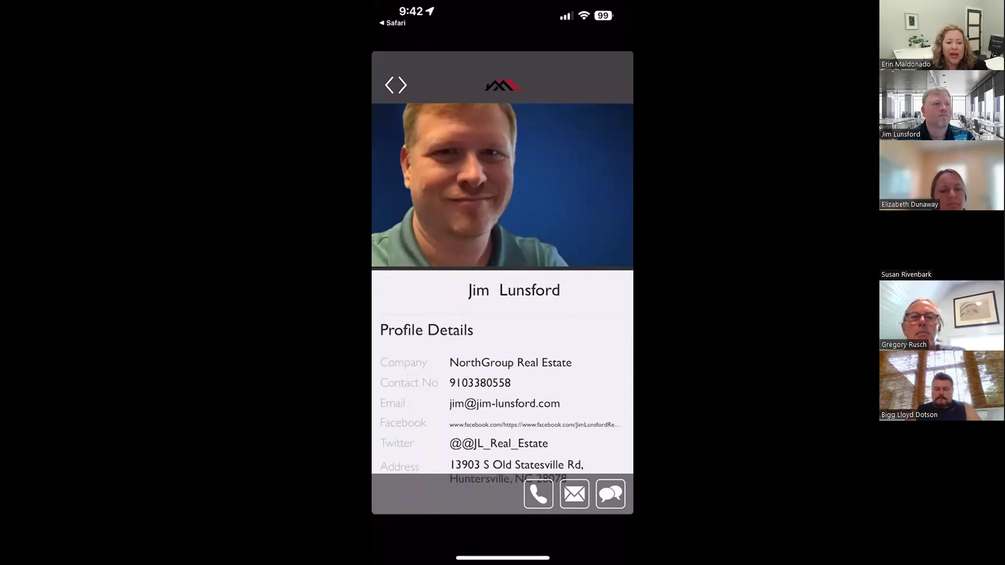
left_click(539, 494)
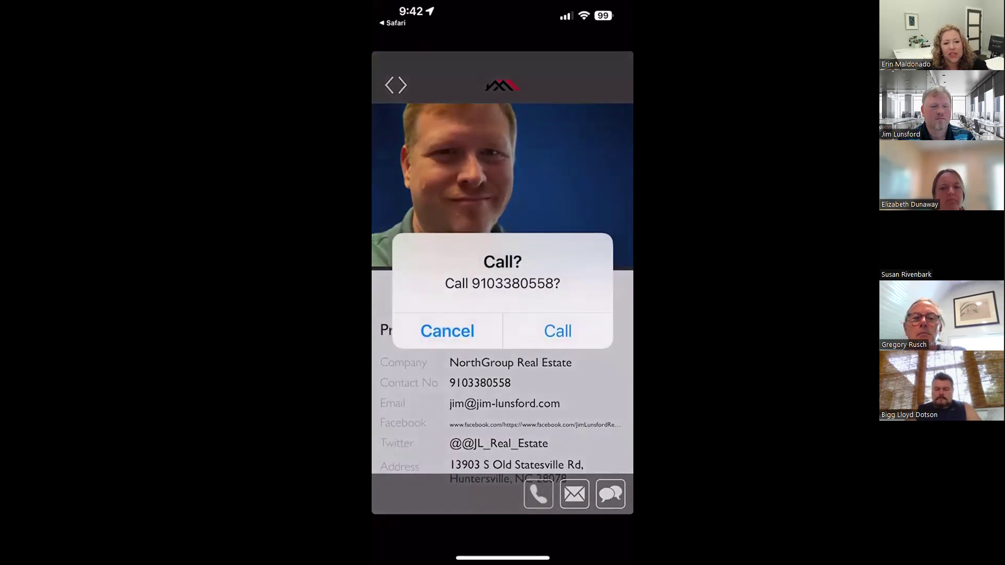
left_click(448, 331)
Start an email to the agent, then cancel it and delete the draft
left_click(574, 493)
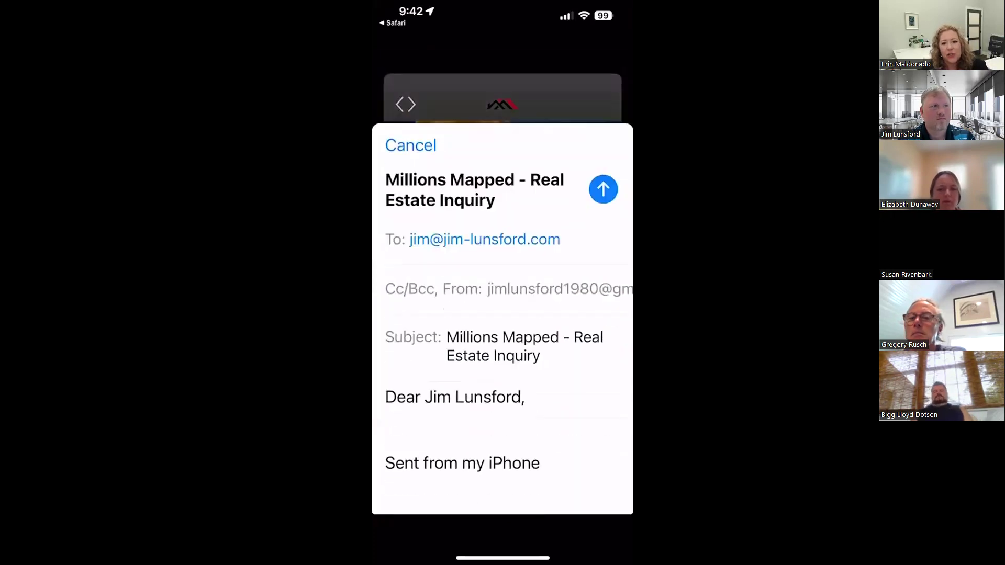
left_click(410, 106)
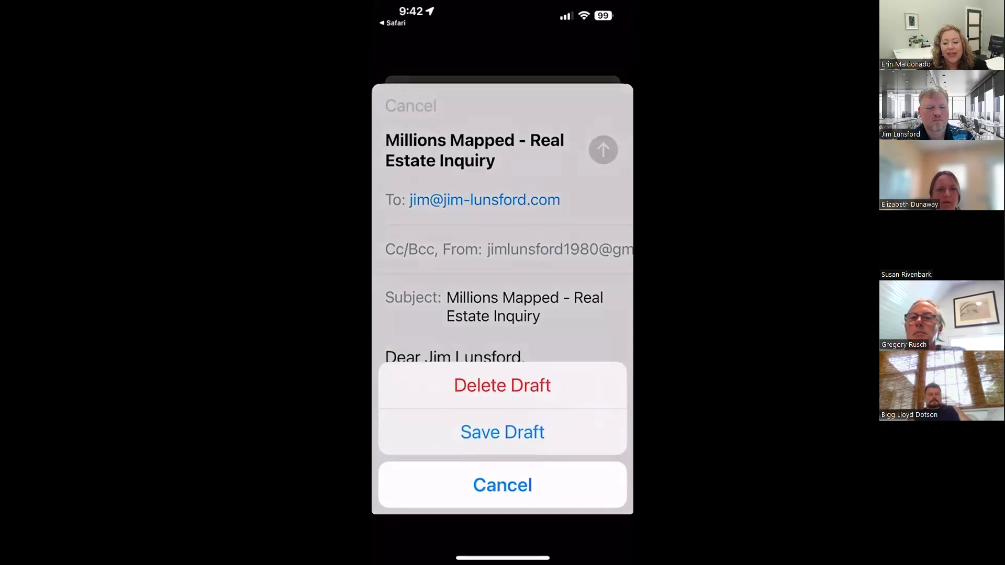
left_click(502, 386)
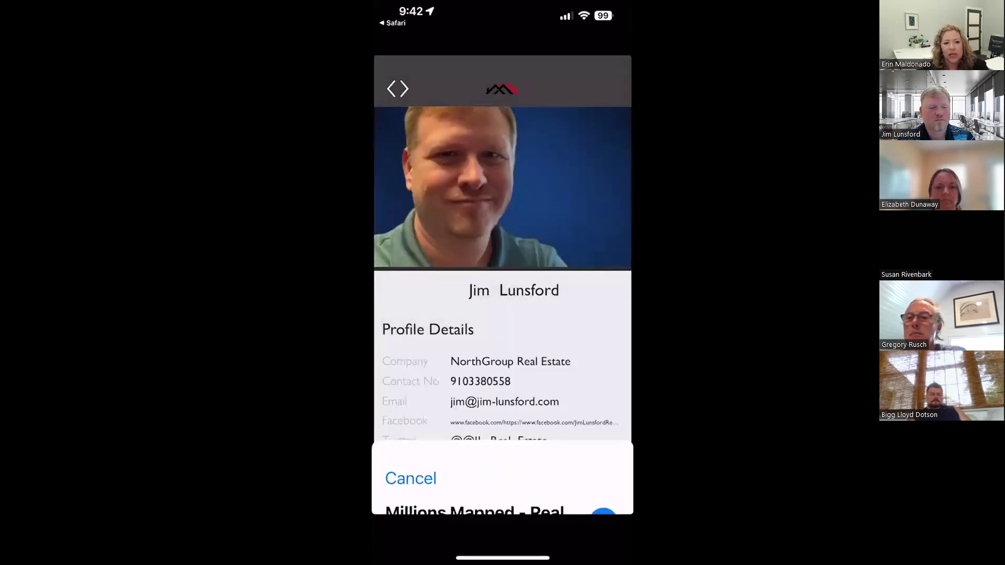
Start a text message to the agent, cancel it, and review the profile details
left_click(610, 494)
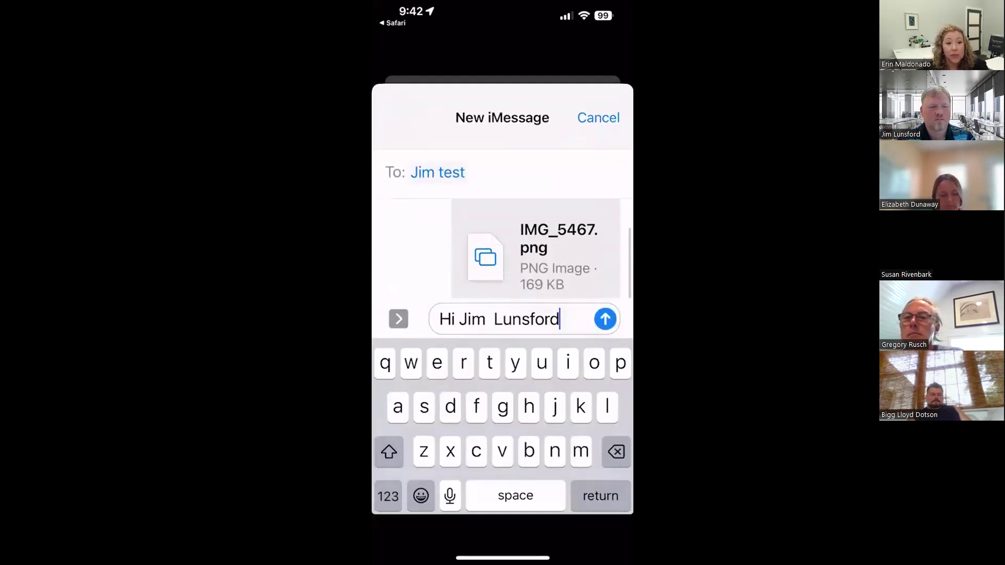
left_click(599, 118)
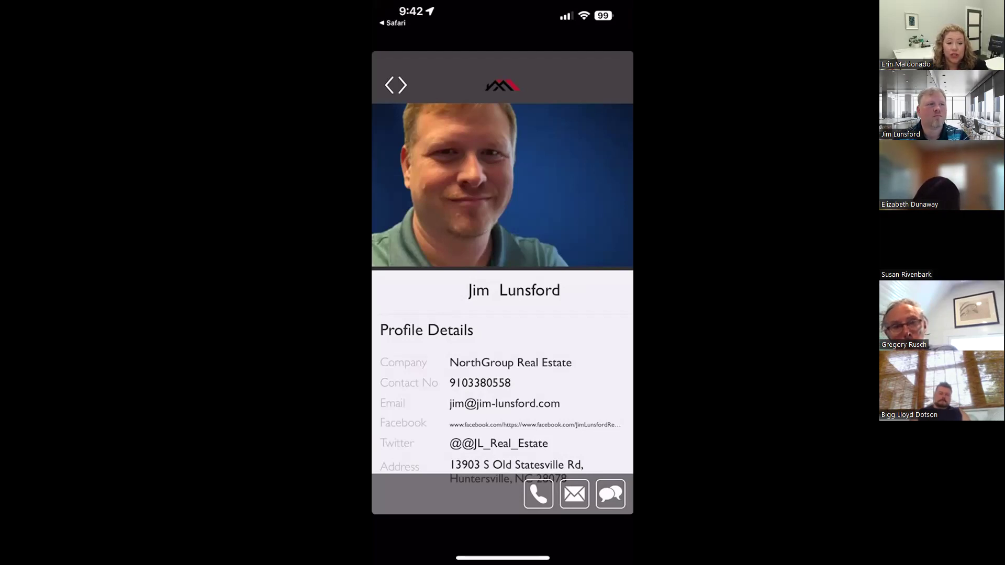
scroll(503, 288, "down", 2)
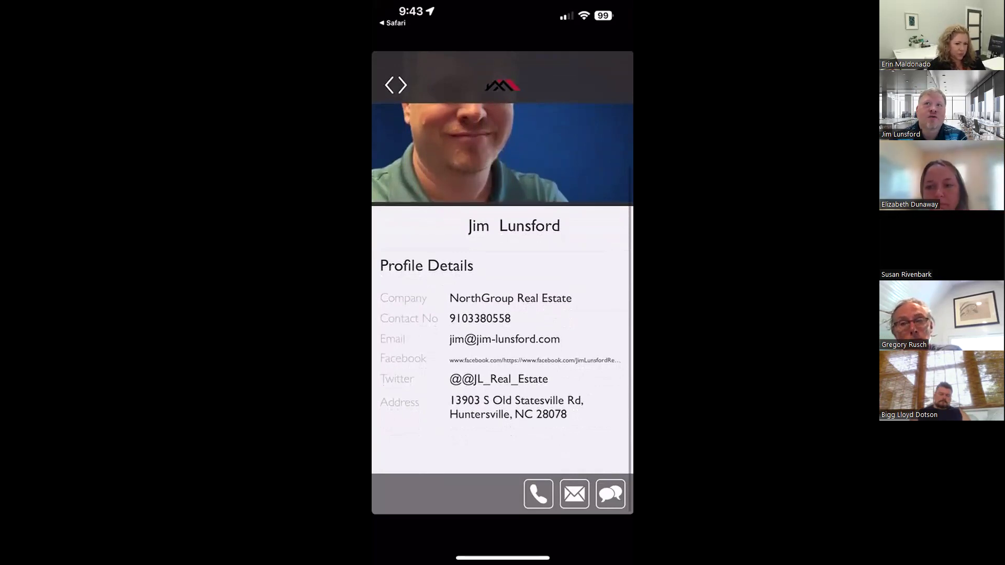
scroll(503, 288, "up", 2)
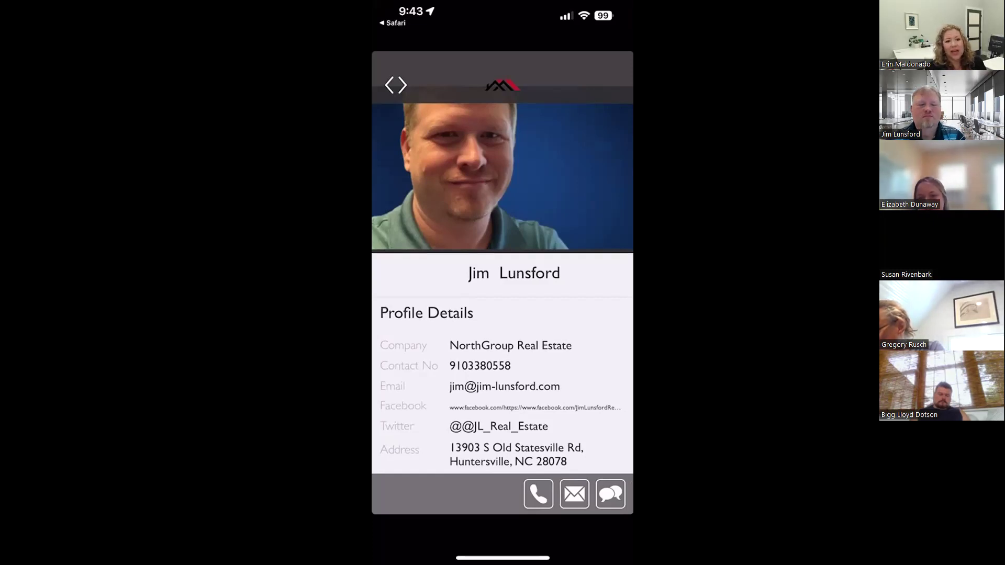
Search for 'mill' and launch Millions Mapped from its App Store listing
left_click(396, 85)
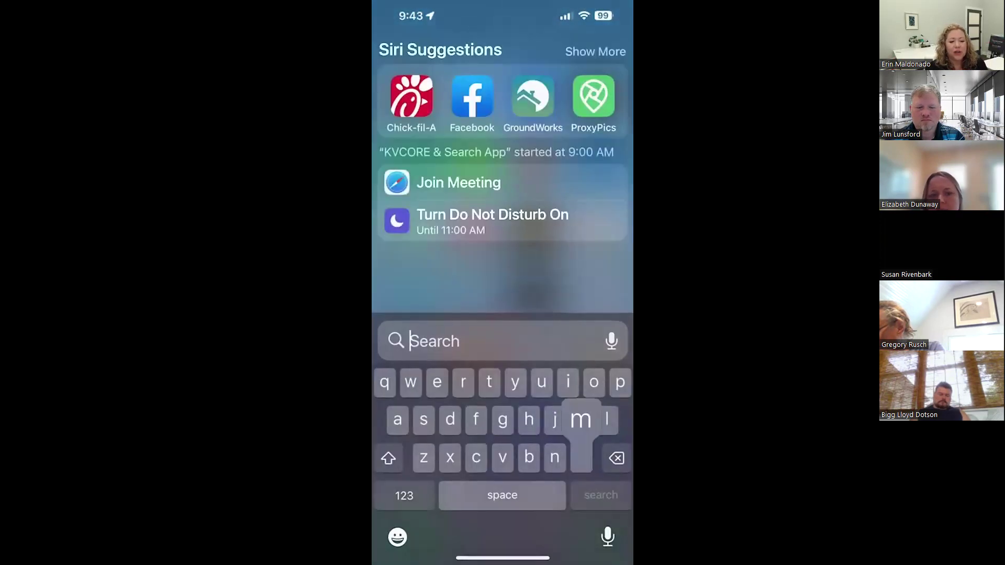
type("mill")
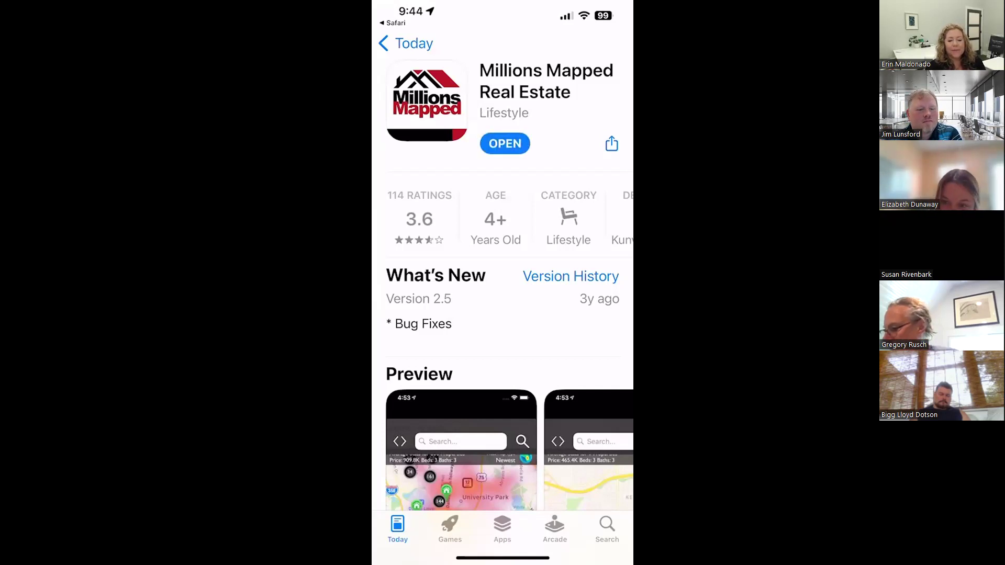
left_click(505, 143)
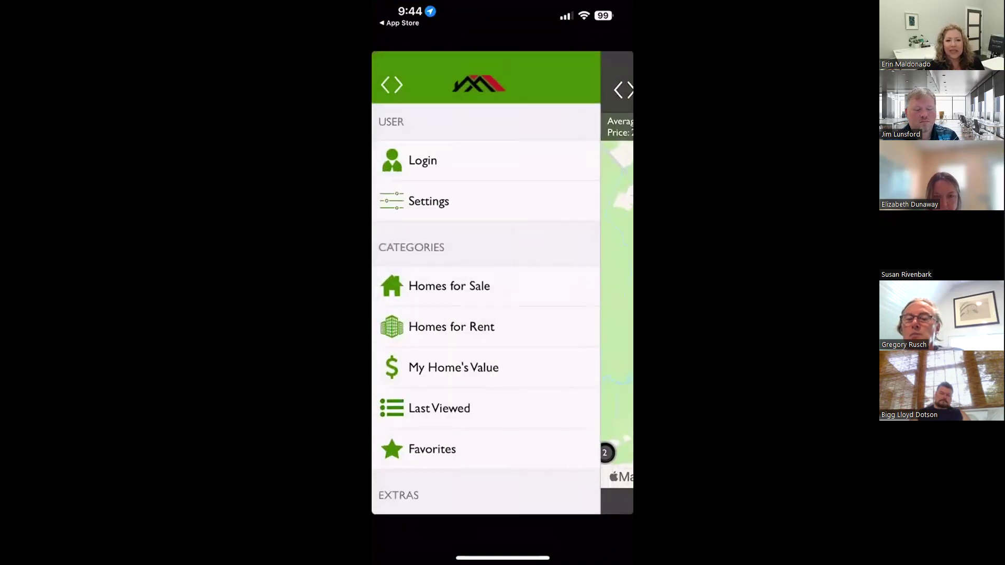
Open the User Settings page from the Millions Mapped menu
scroll(485, 309, "down", 5)
scroll(485, 309, "up", 5)
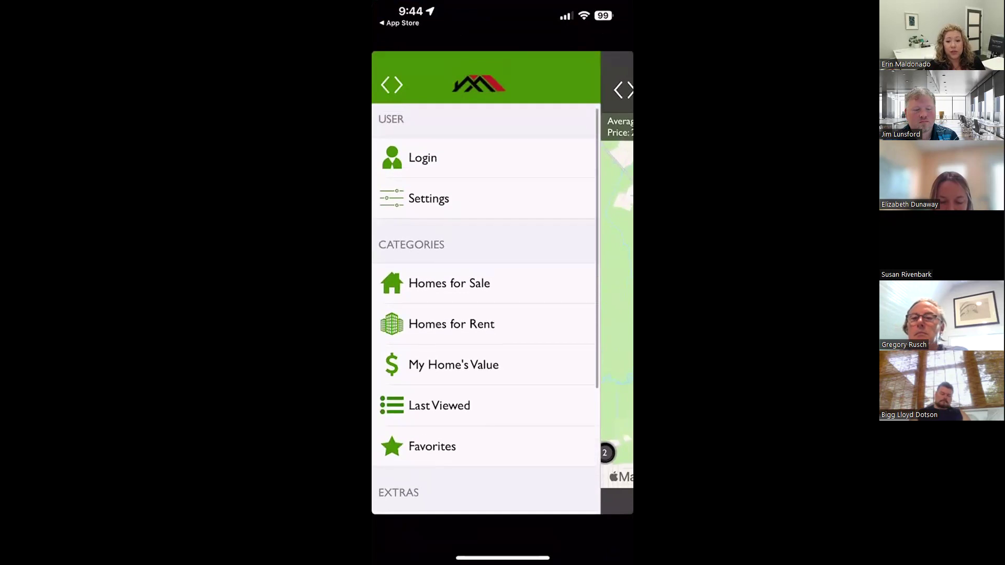
left_click(428, 198)
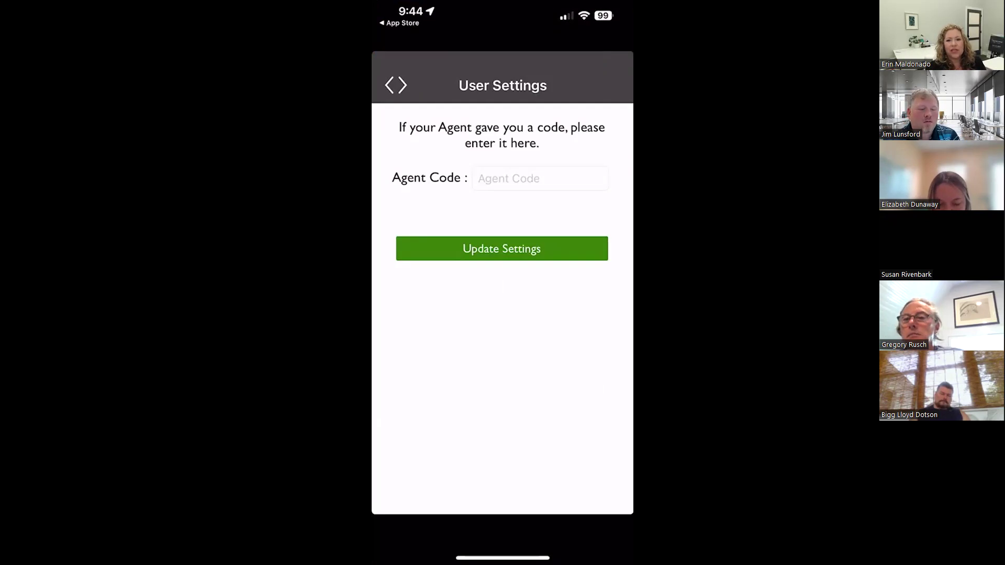
left_click(396, 84)
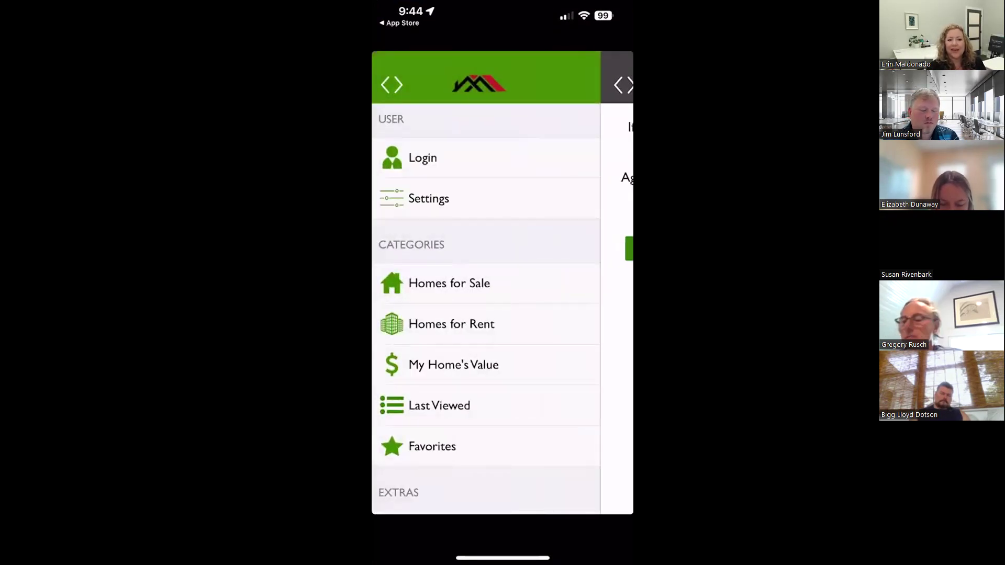
Open the texted app link from Messages for the agent code, then exit to the home screen
left_click_drag(503, 558, 503, 314)
left_click(460, 261)
left_click_drag(502, 558, 503, 314)
left_click_drag(419, 283, 576, 282)
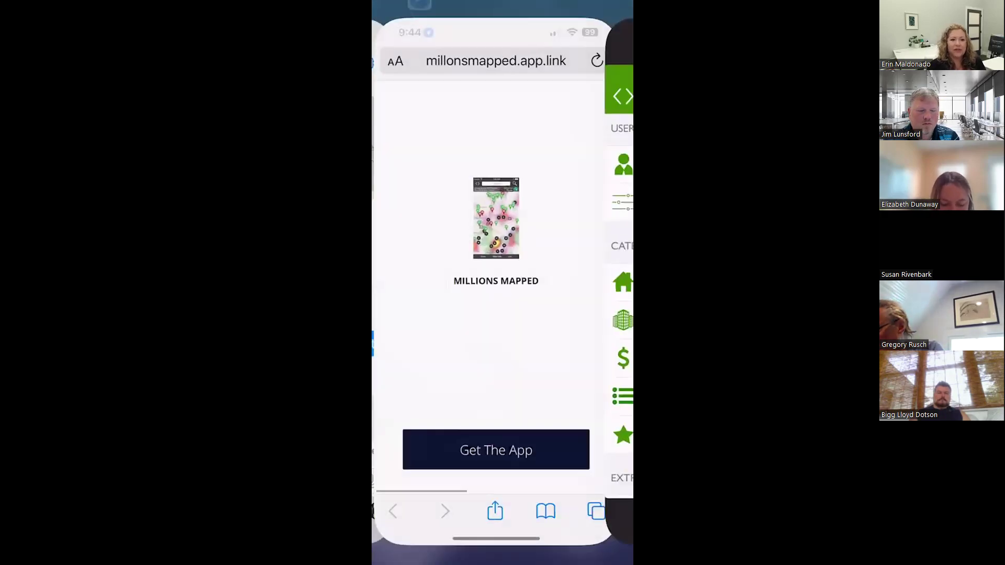
left_click(492, 283)
left_click_drag(502, 558, 503, 314)
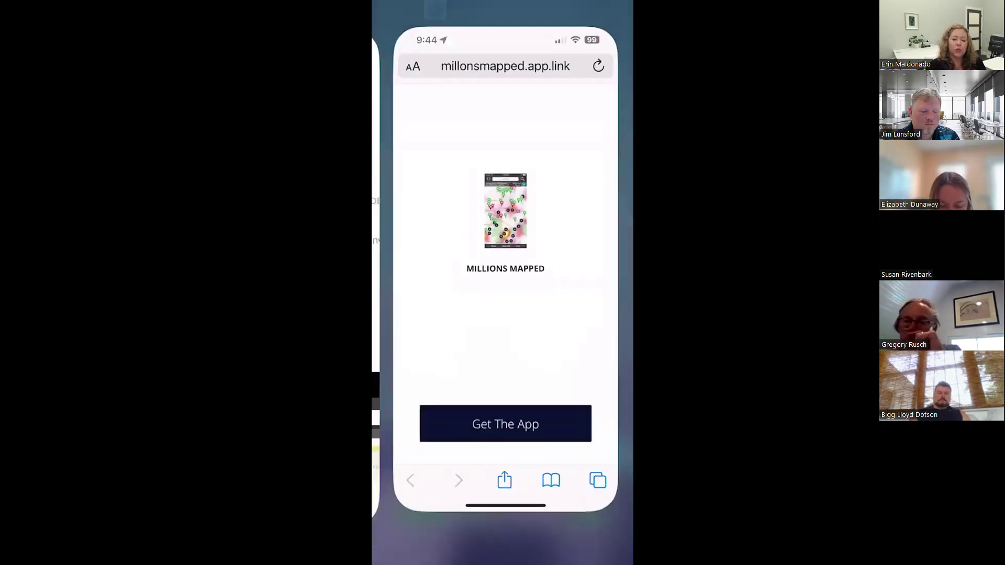
left_click_drag(419, 283, 576, 283)
left_click_drag(419, 282, 576, 283)
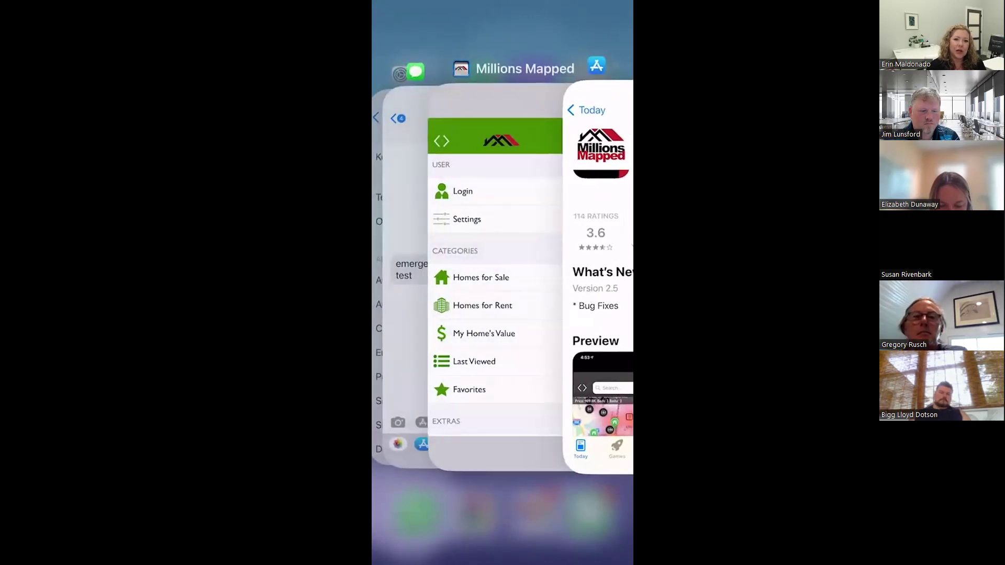
left_click(403, 272)
left_click(476, 426)
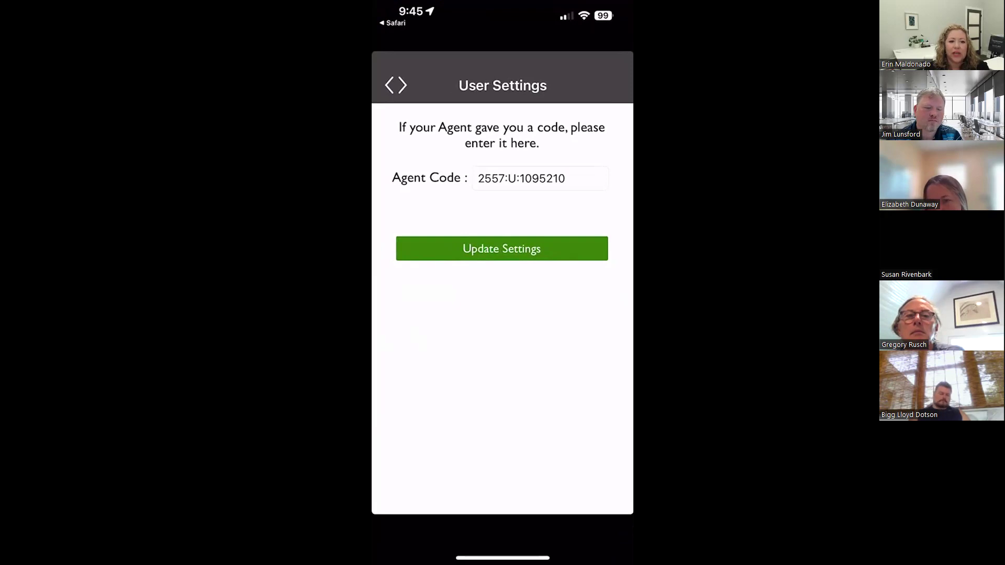
left_click(396, 84)
left_click_drag(503, 557, 503, 366)
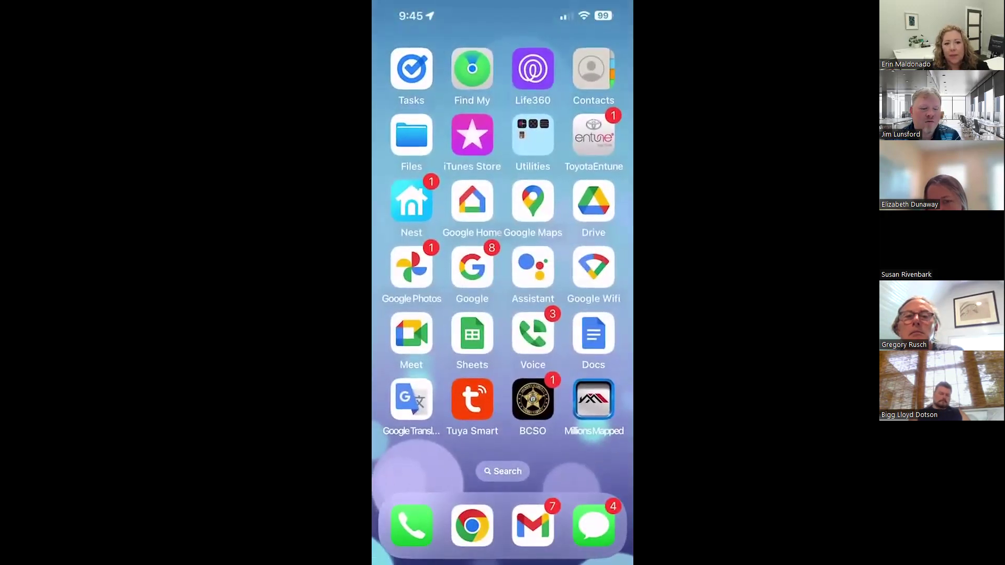
left_click(593, 525)
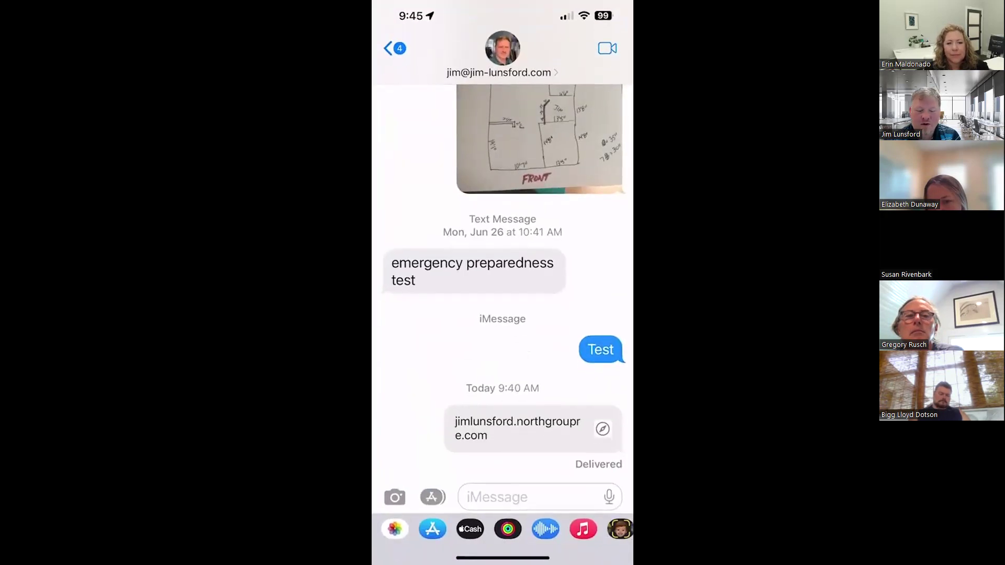
left_click(523, 500)
left_click(404, 495)
type("@")
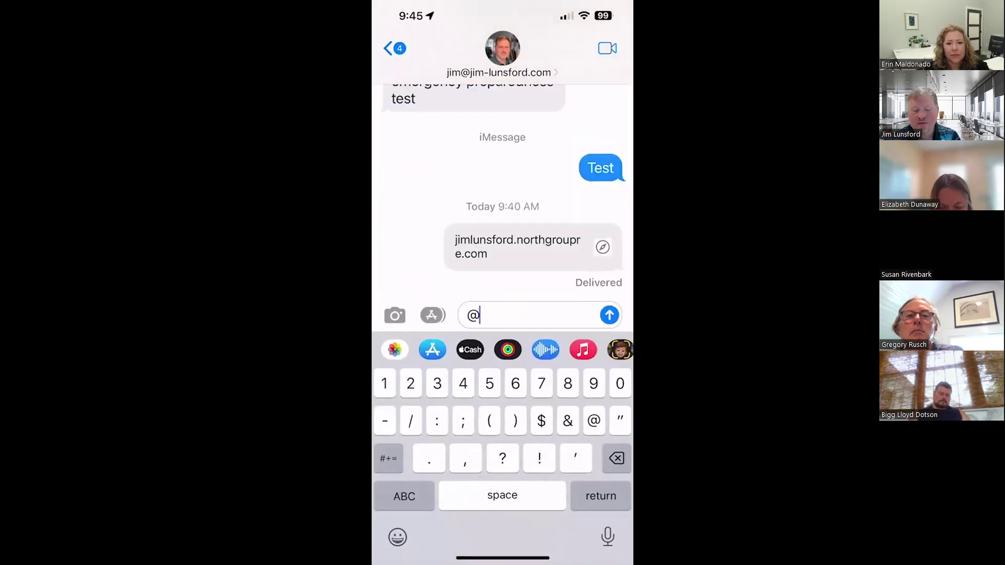
left_click(403, 495)
type("app.php")
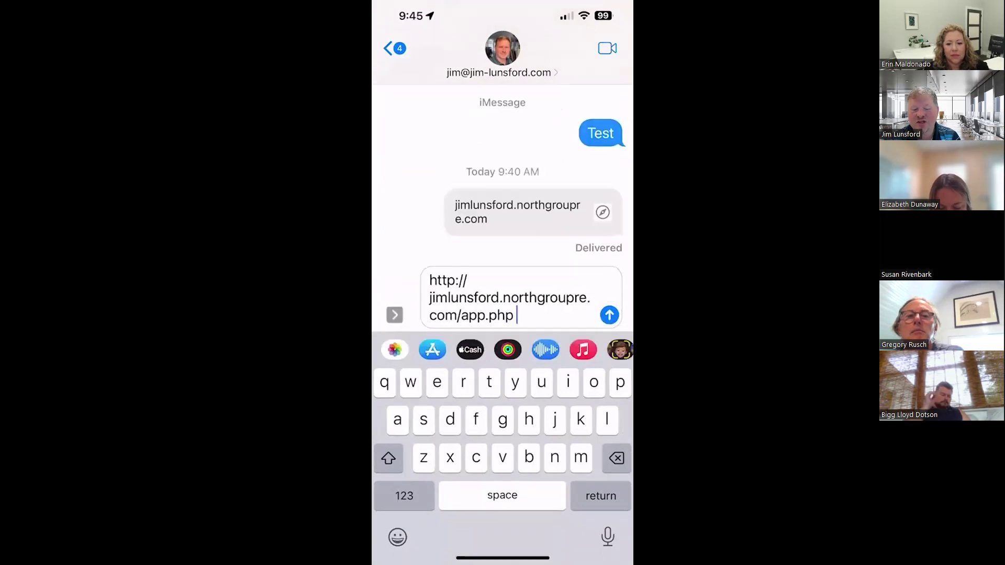
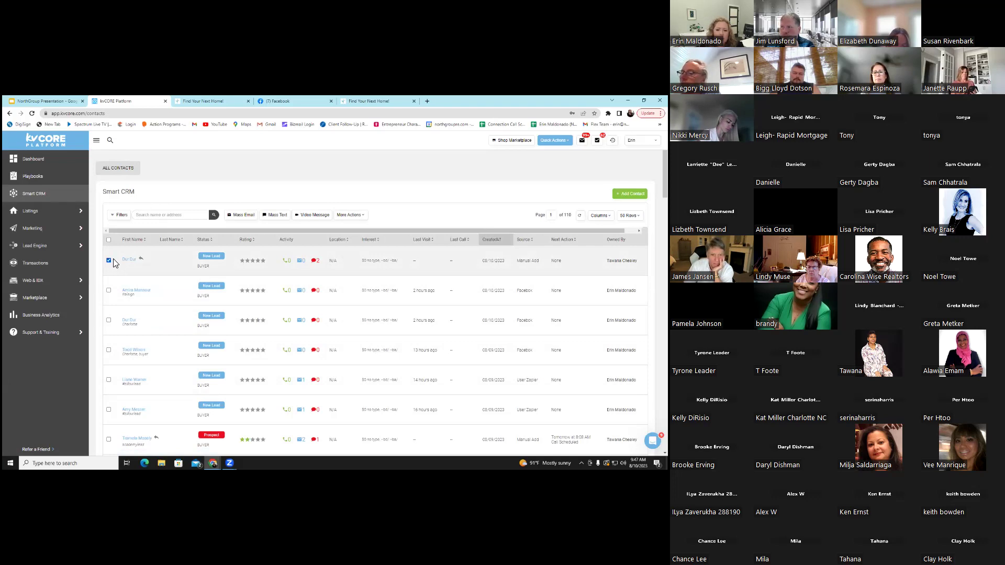
Check the header select-all box for all page contacts and review the More Actions bulk options
left_click(354, 218)
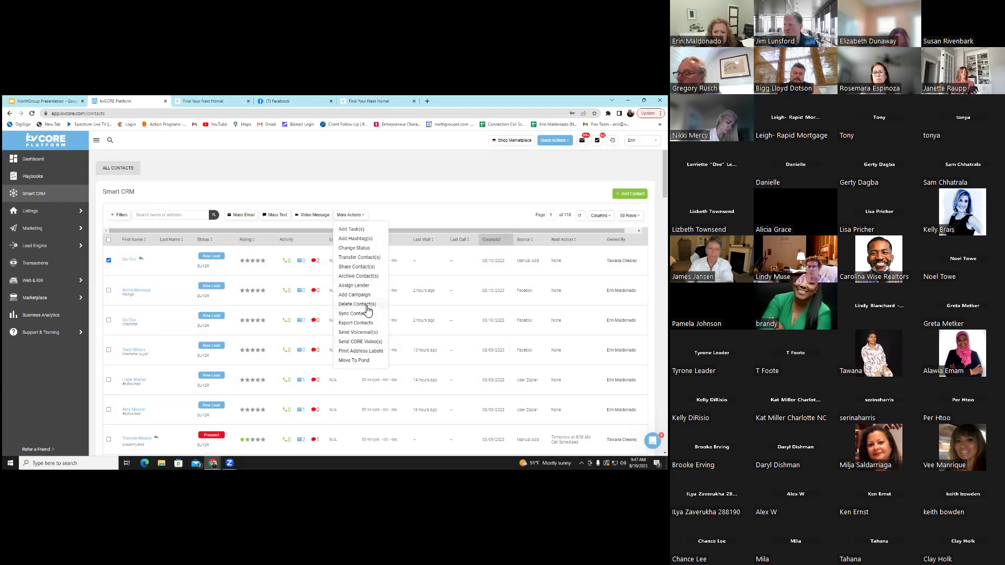
left_click(109, 241)
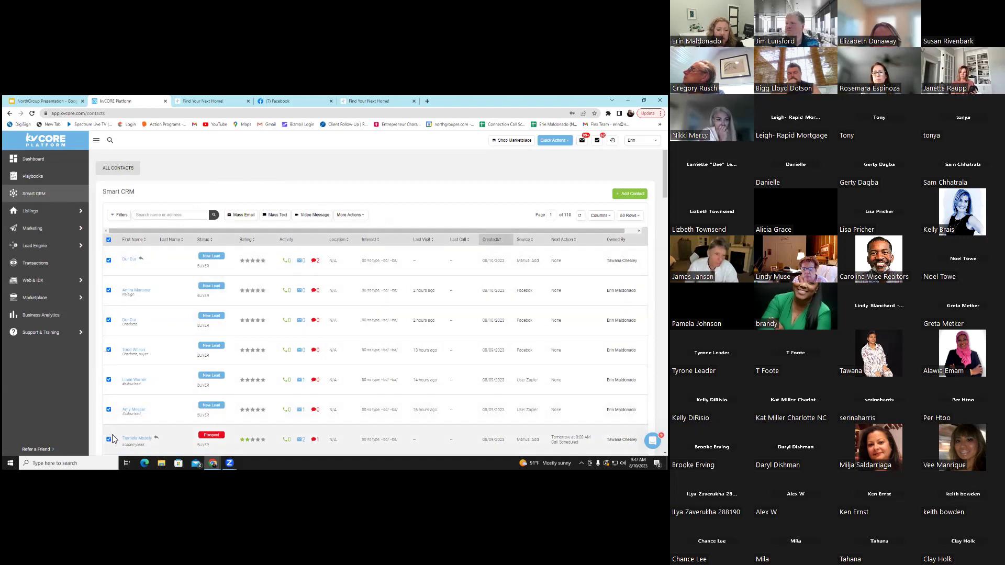
left_click(353, 215)
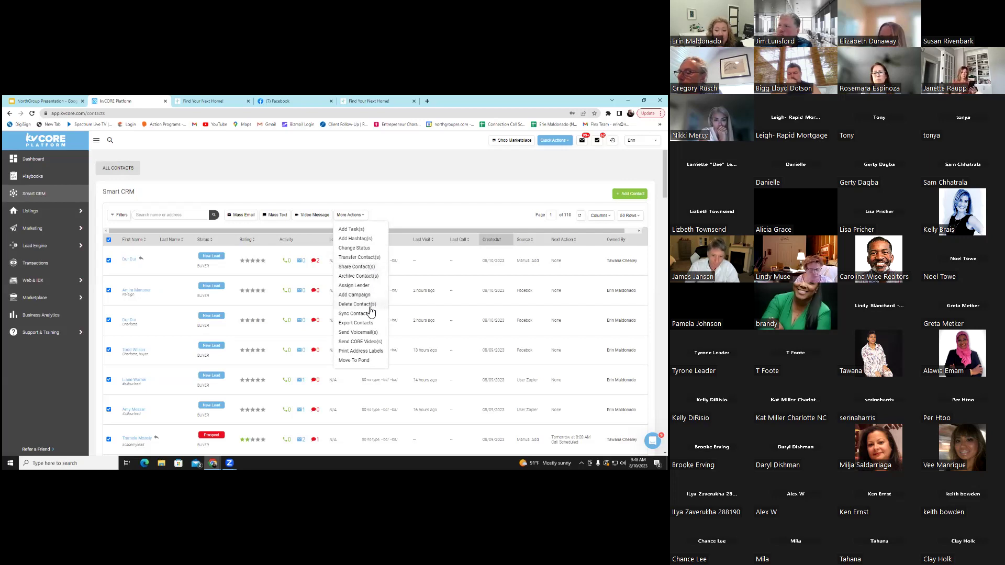
left_click(287, 189)
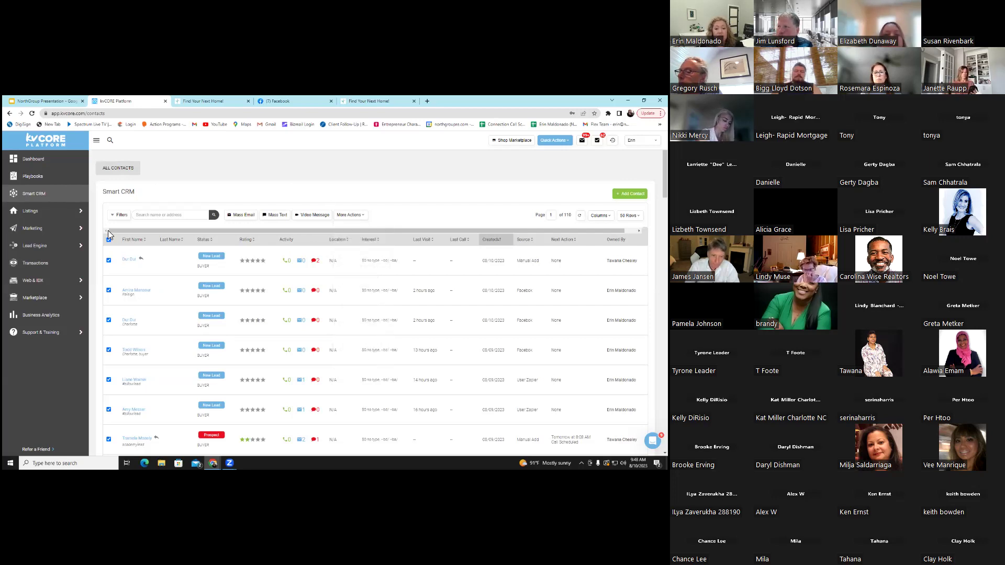
left_click(231, 216)
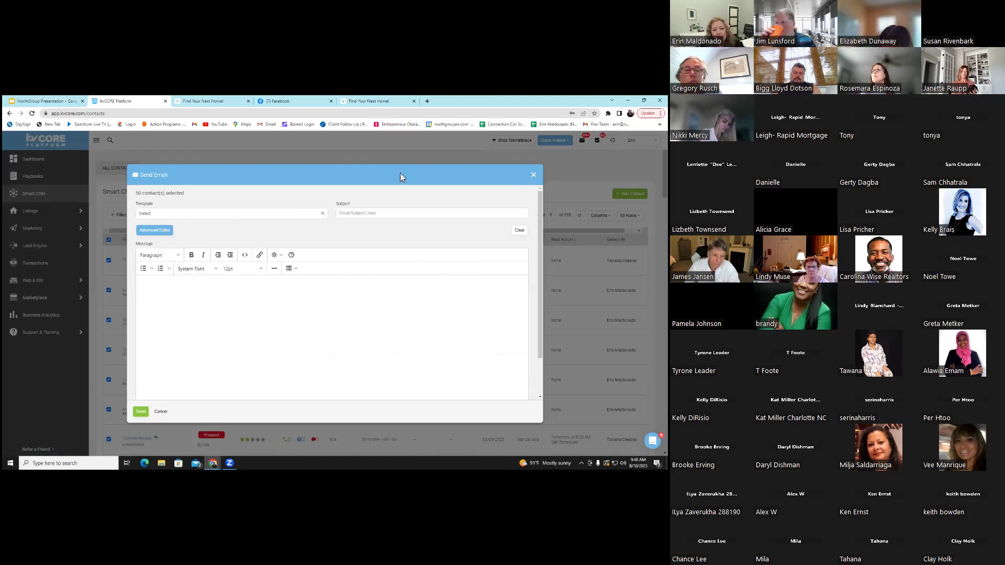
key("Escape")
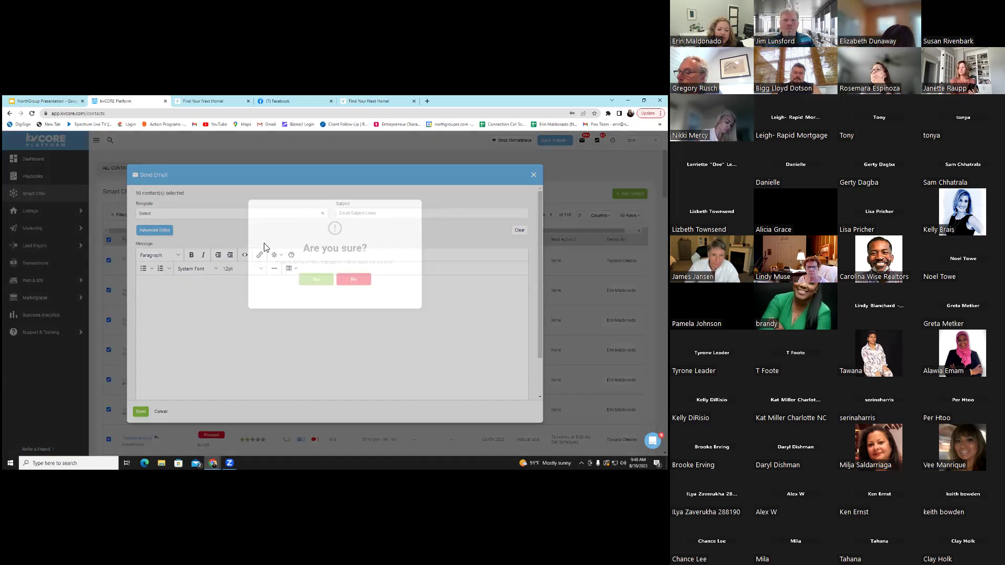
left_click(363, 279)
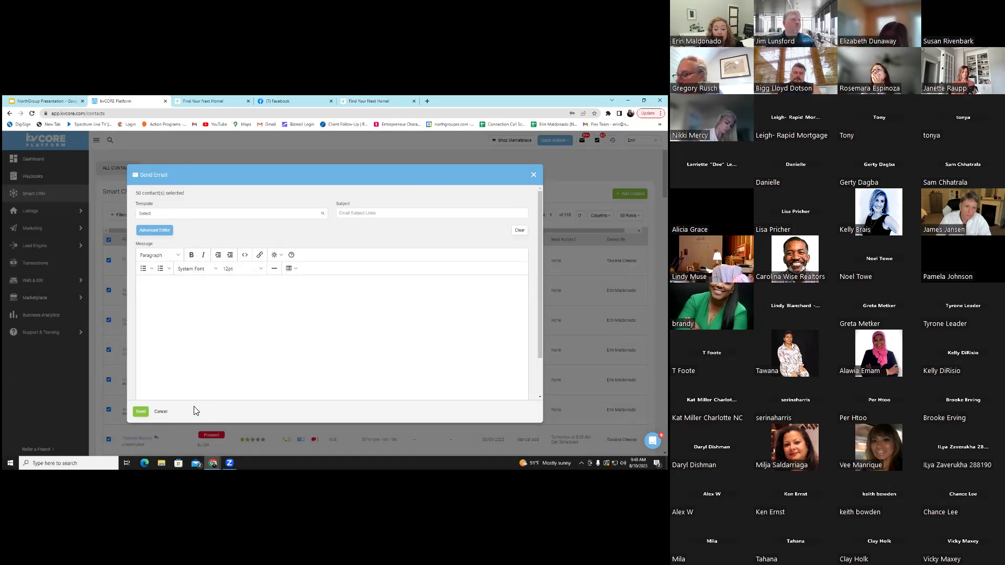
left_click(161, 414)
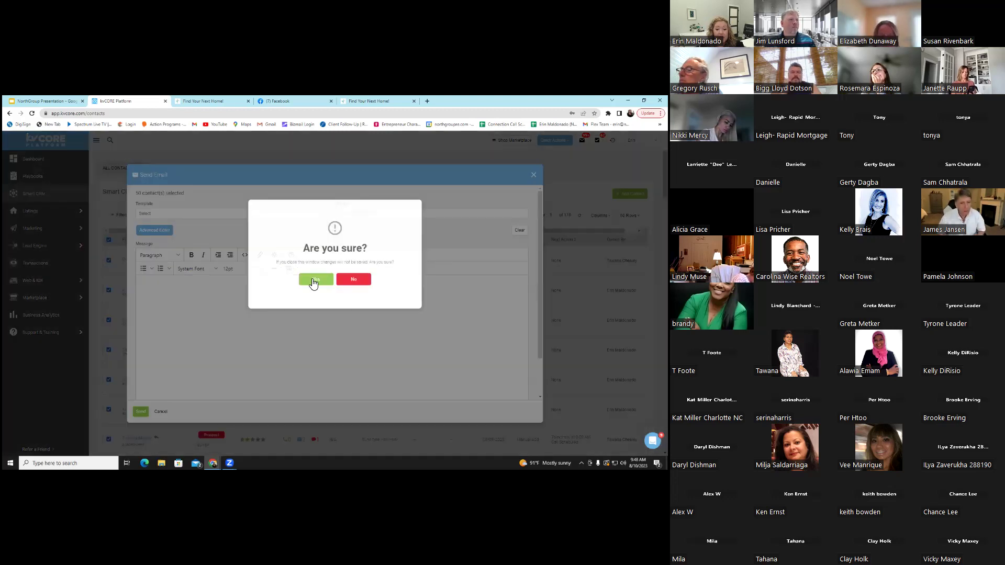
left_click(315, 279)
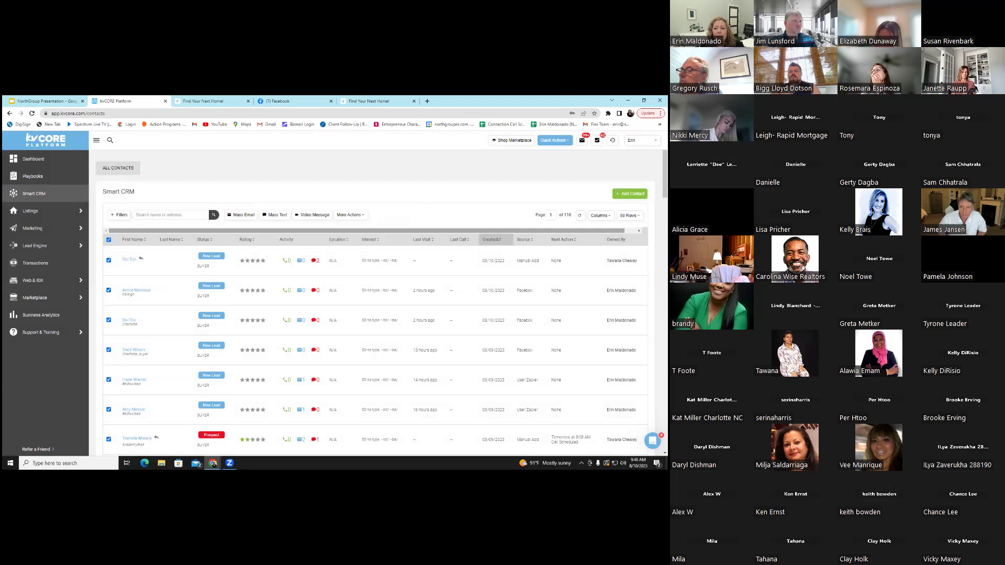
left_click(630, 215)
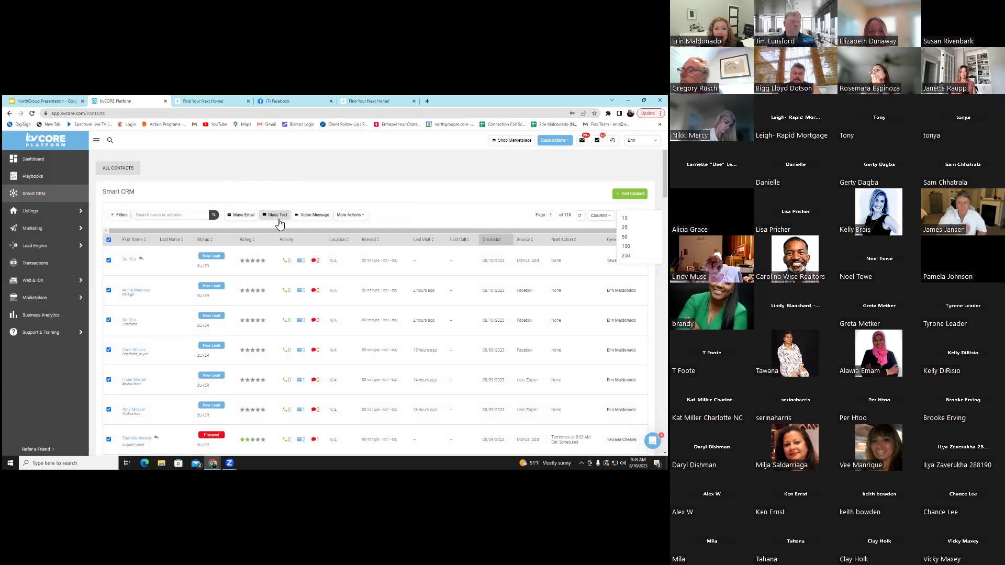
left_click(278, 224)
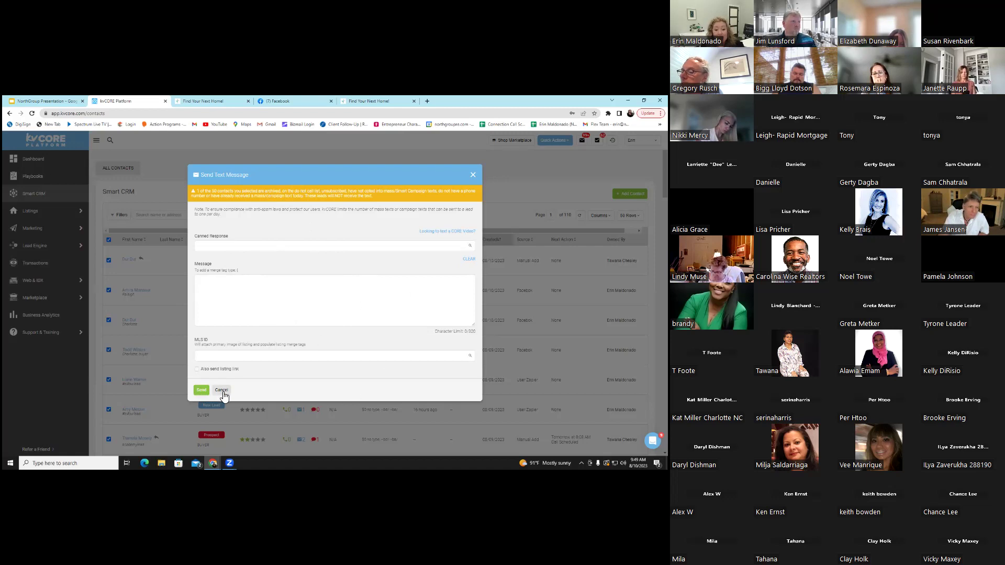
key("Escape")
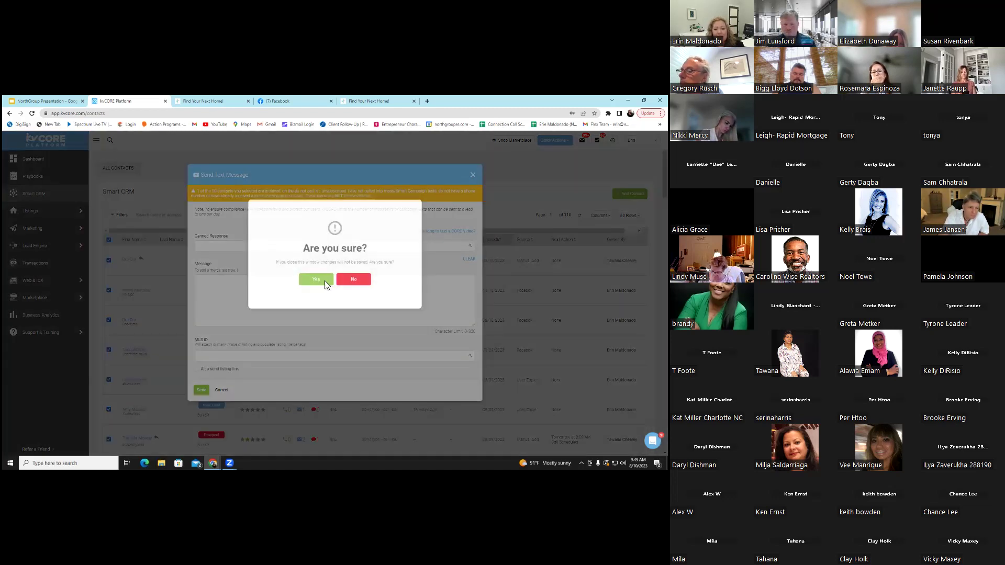
key("Return")
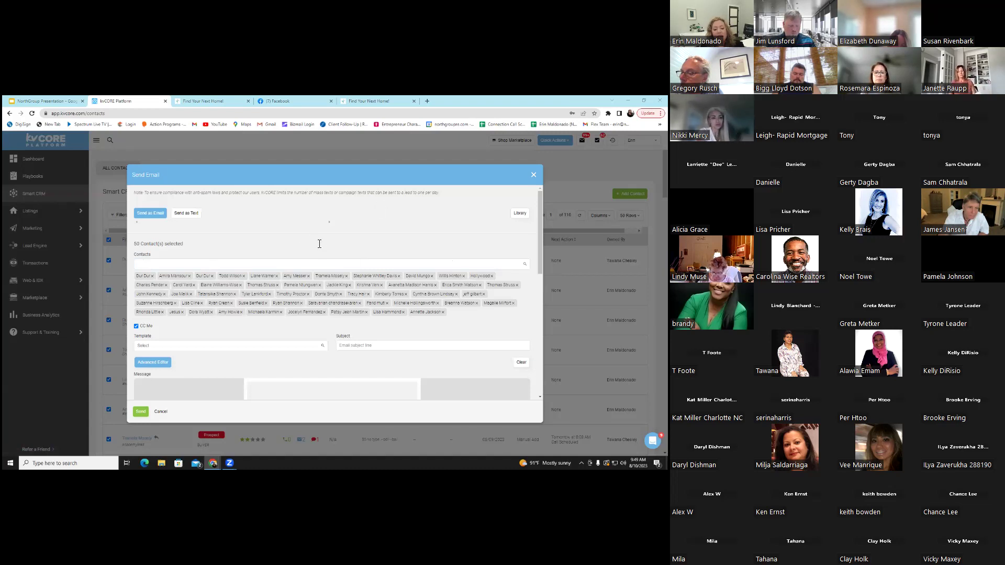
Scroll through the video email dialog and dismiss it with Esc
scroll(366, 283, "down", 3)
scroll(383, 282, "down", 3)
scroll(411, 299, "up", 2)
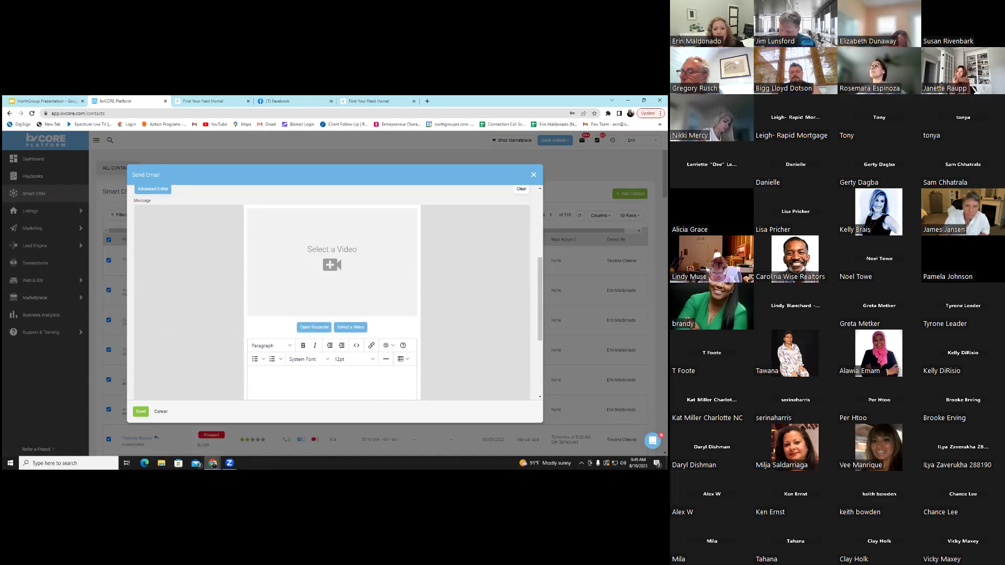
key("Escape")
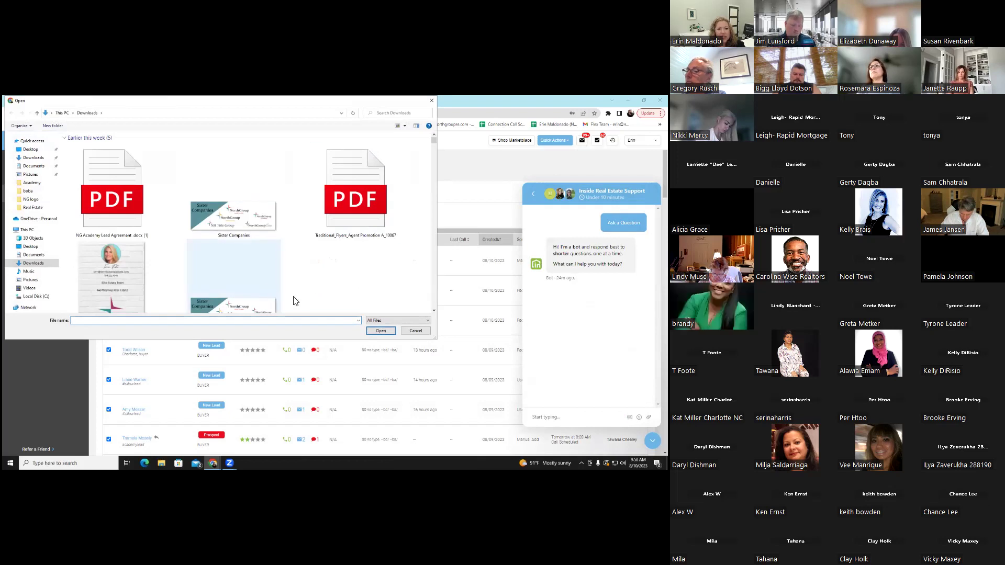
Cancel the file Open dialog and close the Inside Real Estate Support chat
left_click(416, 331)
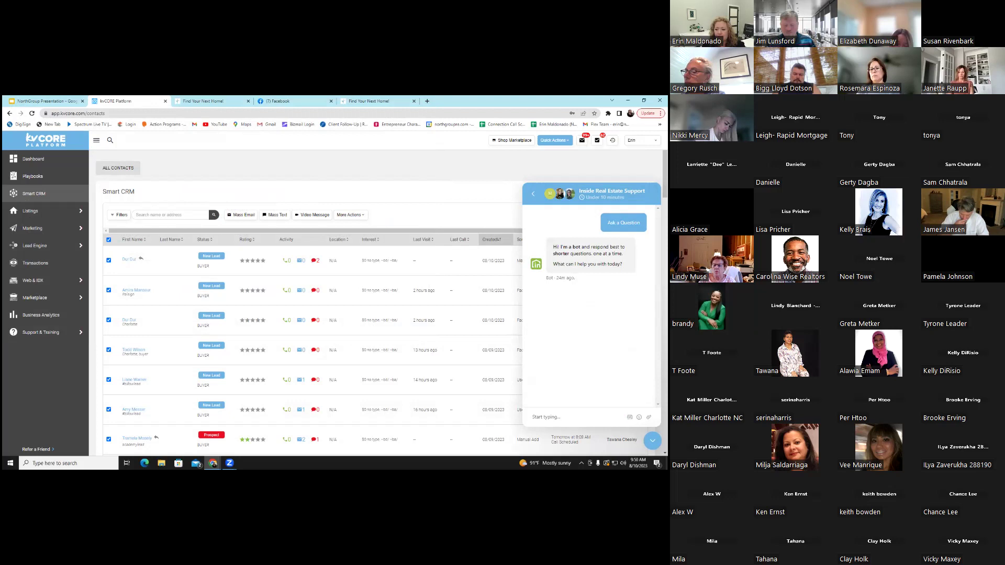
left_click(652, 441)
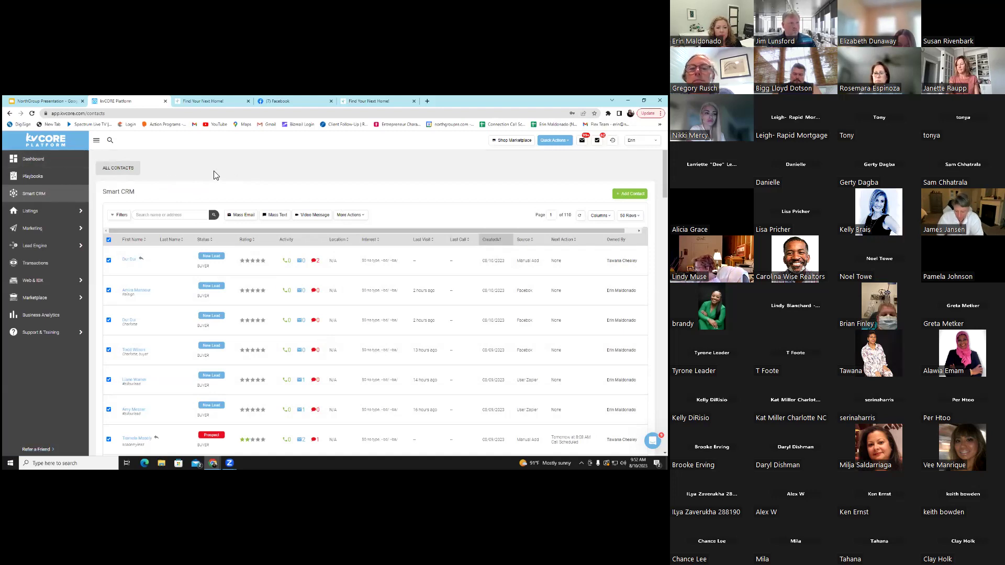
Go to Marketing > Design Center from the left sidebar
mouse_move(60, 247)
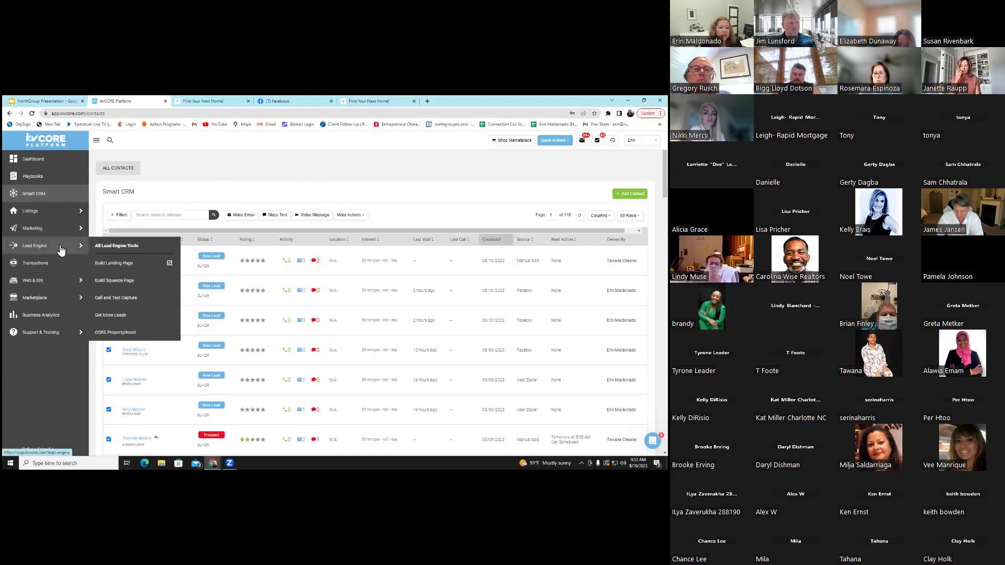
mouse_move(71, 229)
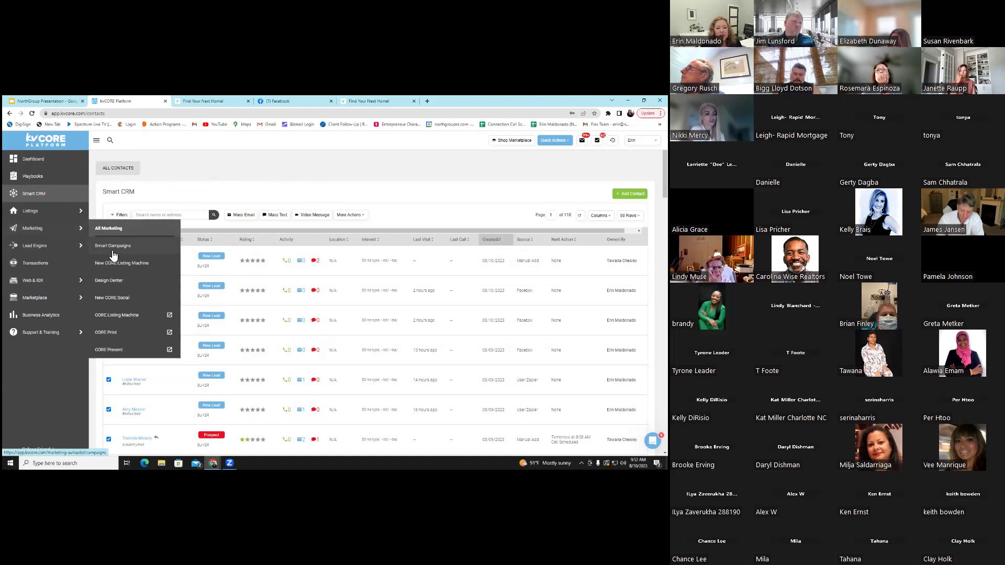
left_click(124, 283)
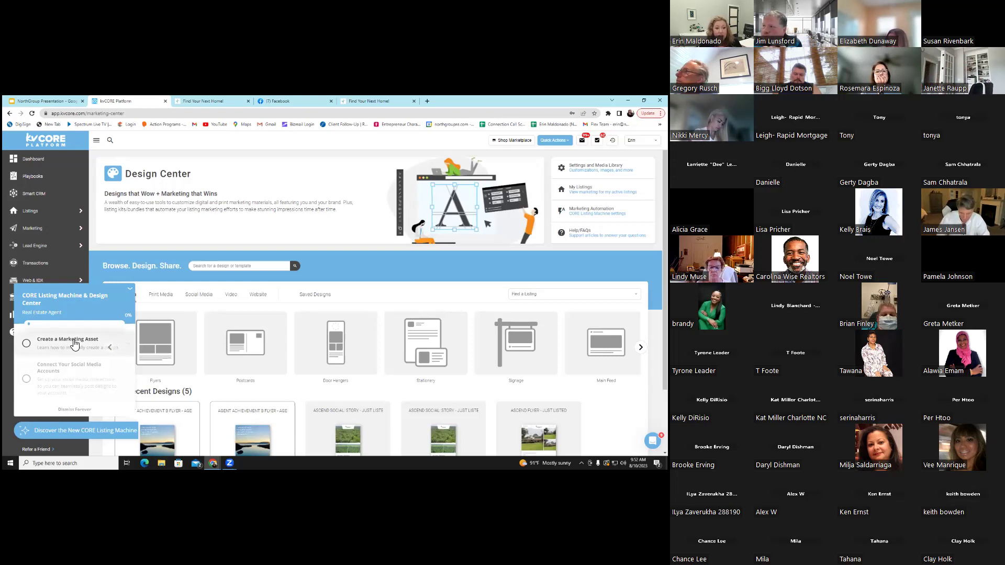
Collapse the setup checklist and scroll through the All Media design types
left_click(130, 291)
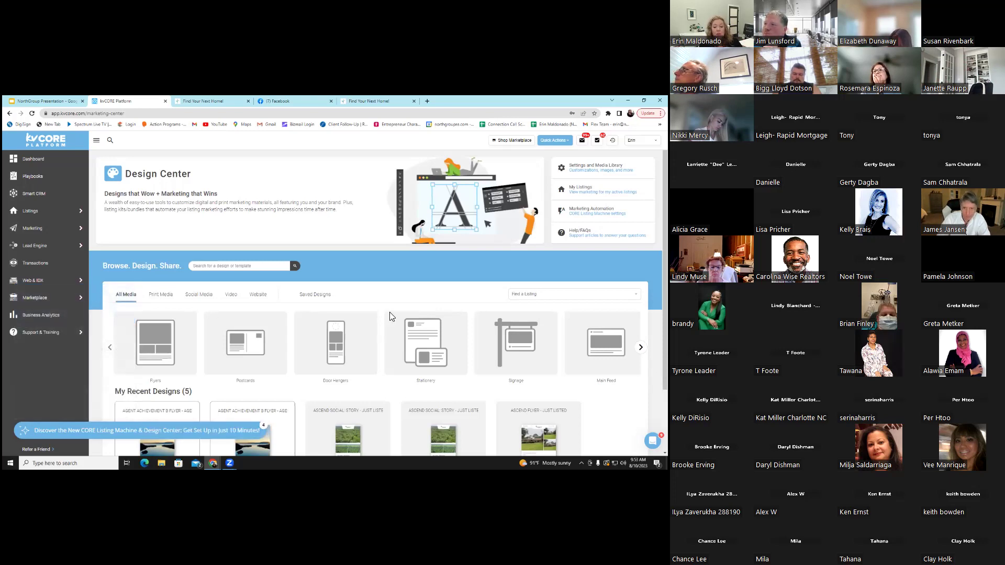
scroll(390, 316, "down", 2)
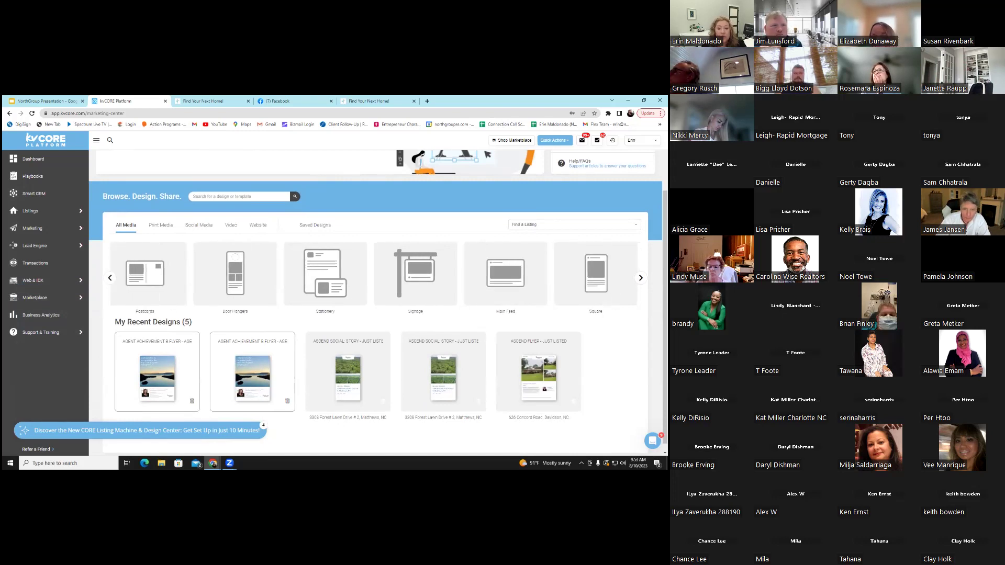
left_click(110, 278)
scroll(348, 314, "up", 1)
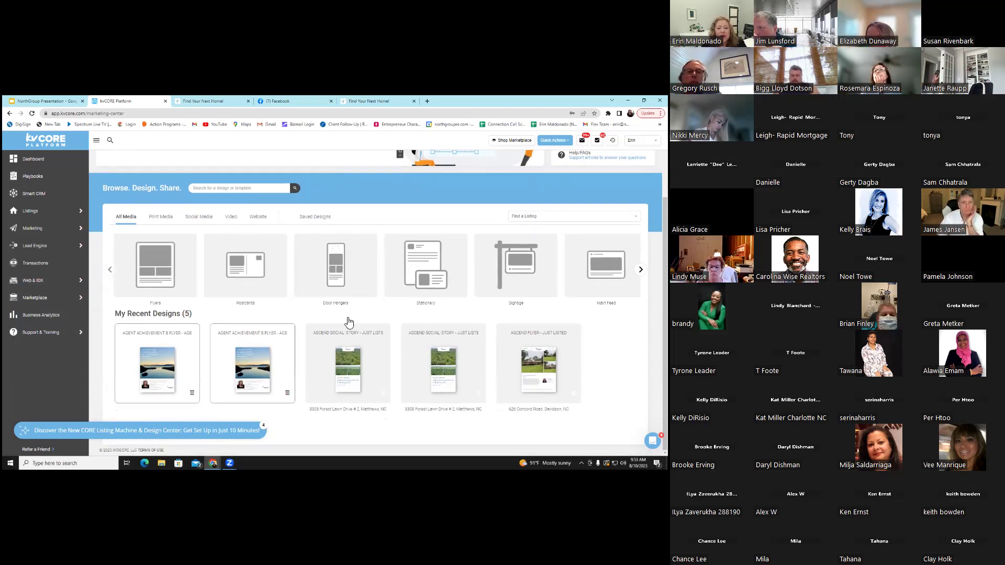
scroll(338, 298, "up", 1)
scroll(337, 299, "up", 1)
scroll(334, 300, "down", 2)
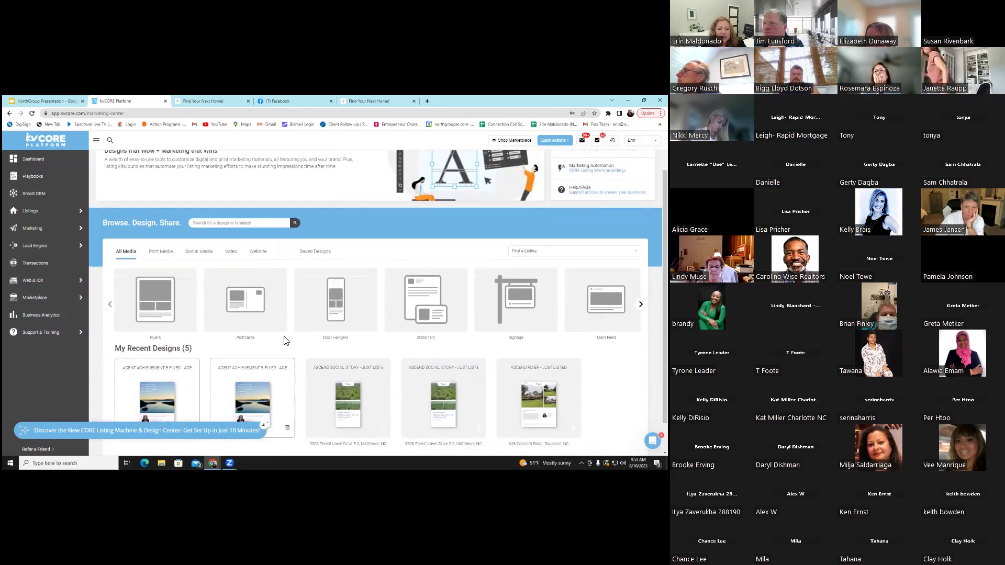
Browse the Flyer designs and open the AGENT ACHIEVEMENT B flyer
left_click(167, 322)
scroll(518, 336, "down", 3)
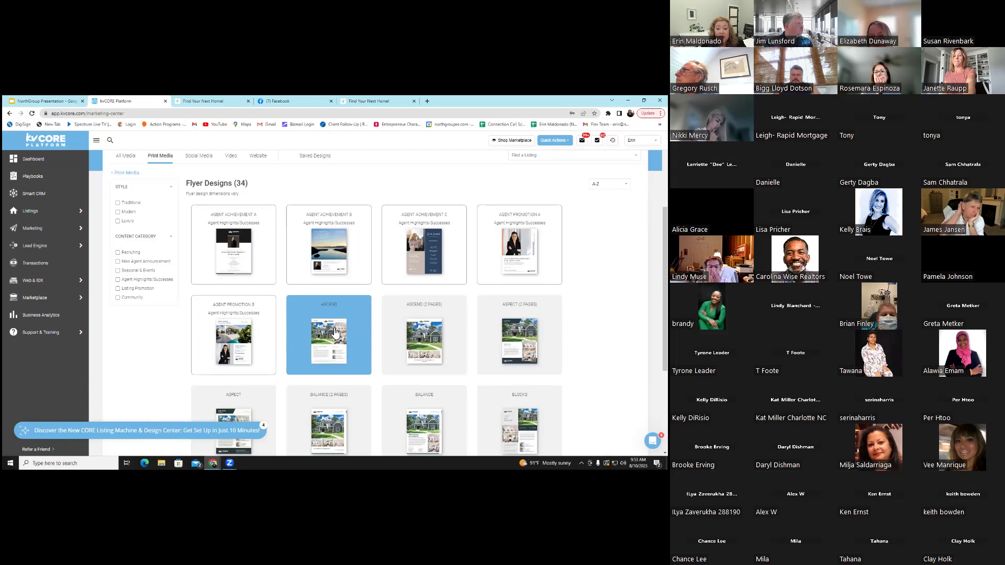
scroll(417, 321, "down", 1)
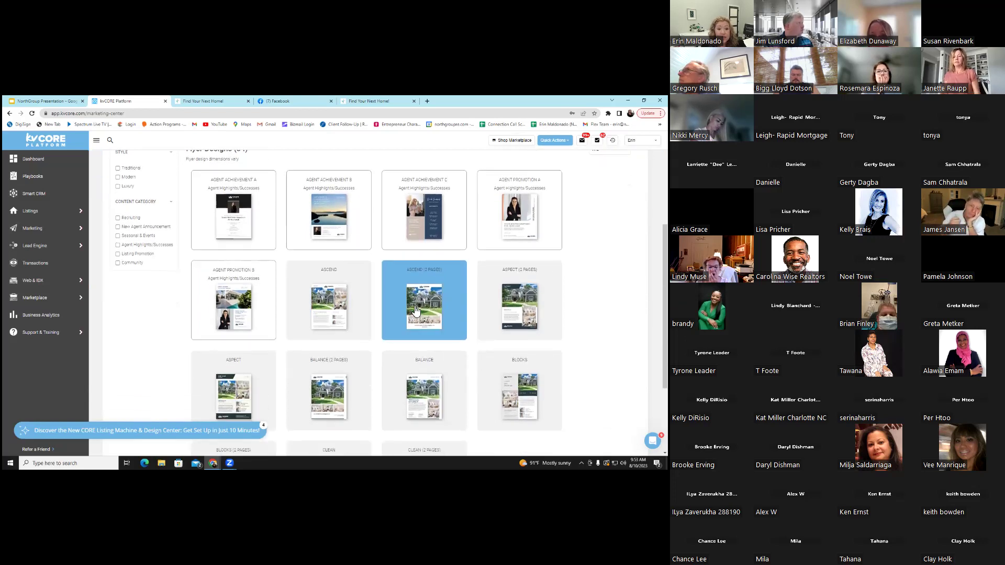
scroll(418, 320, "down", 2)
scroll(340, 335, "down", 2)
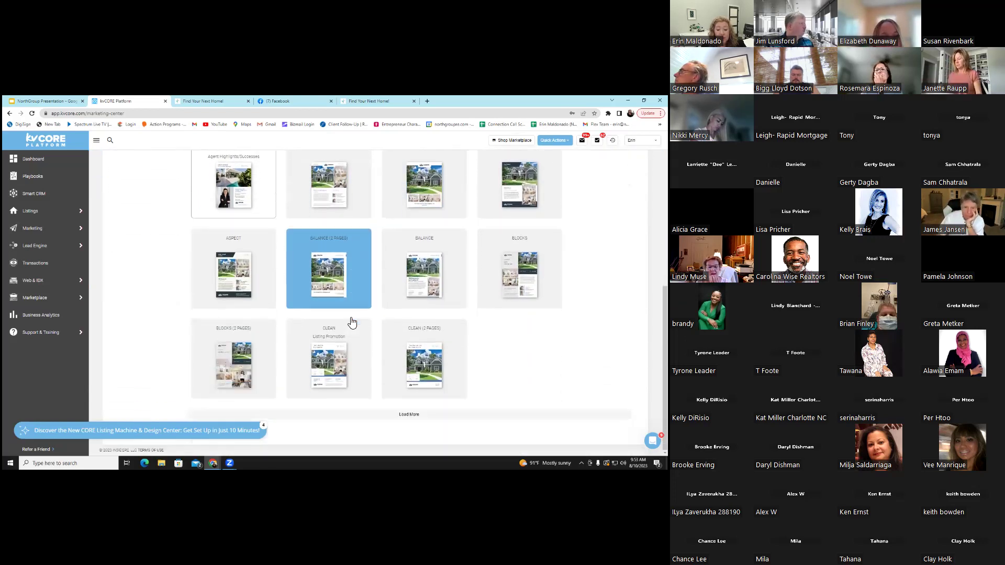
scroll(348, 325, "up", 5)
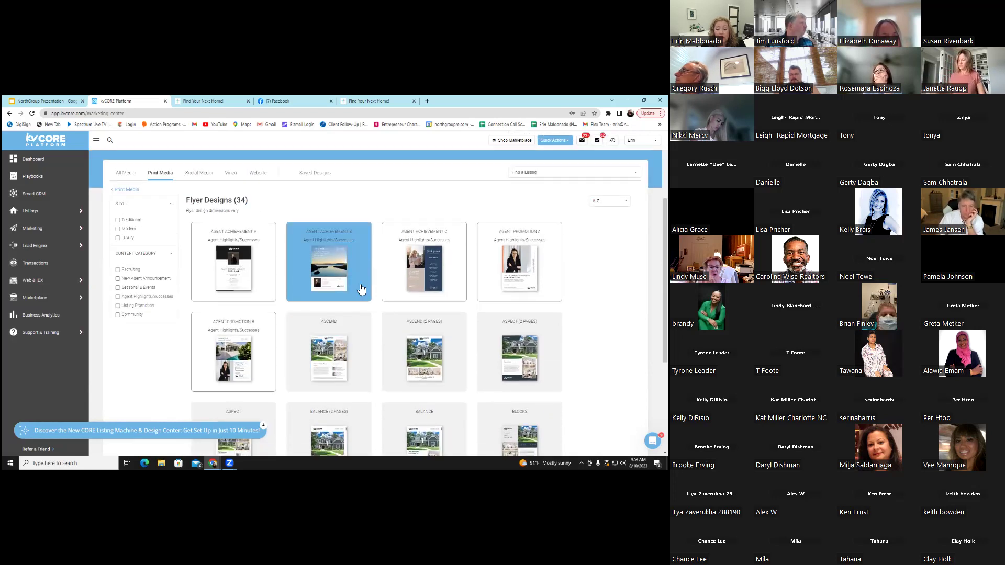
left_click(358, 286)
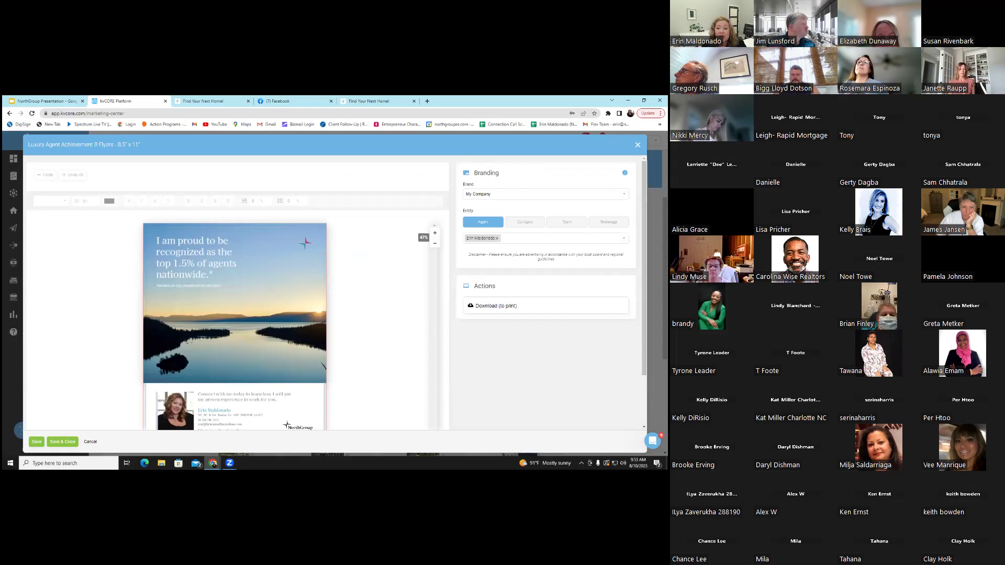
Keep the flyer's brand as My Company, save it, and exit the editor confirming Yes
scroll(369, 246, "down", 1)
scroll(370, 246, "down", 1)
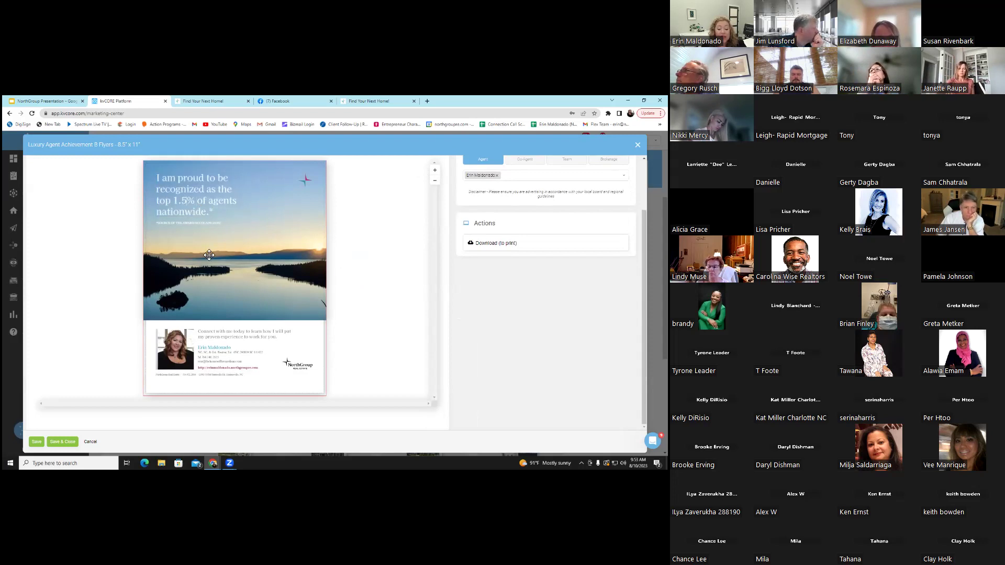
scroll(213, 352, "down", 2)
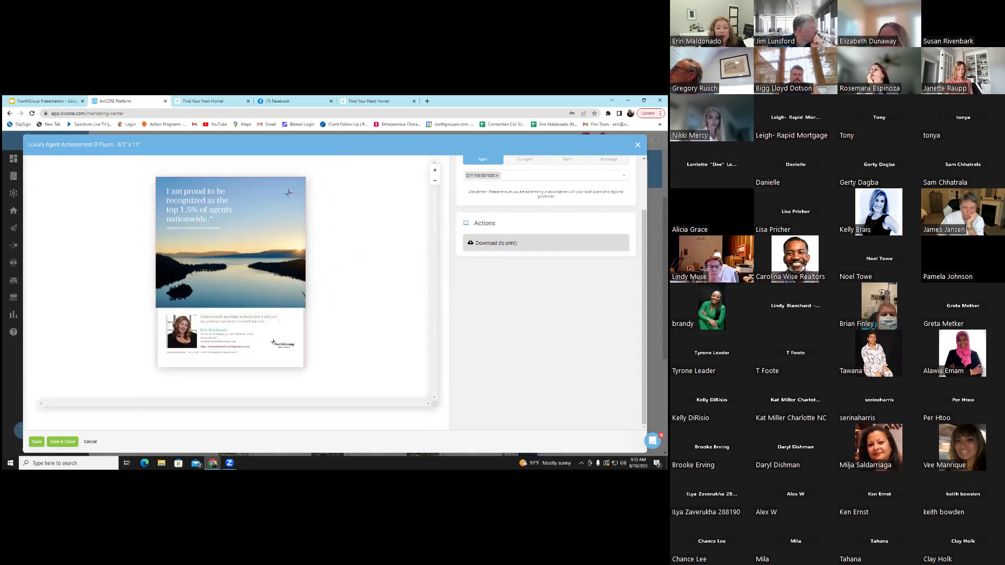
scroll(335, 293, "up", 2)
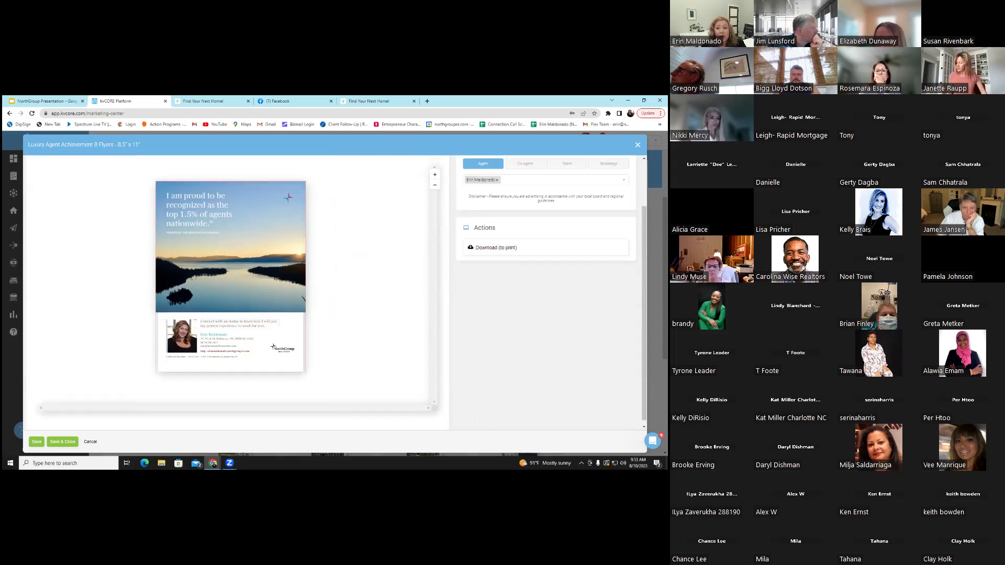
left_click(546, 195)
left_click(523, 203)
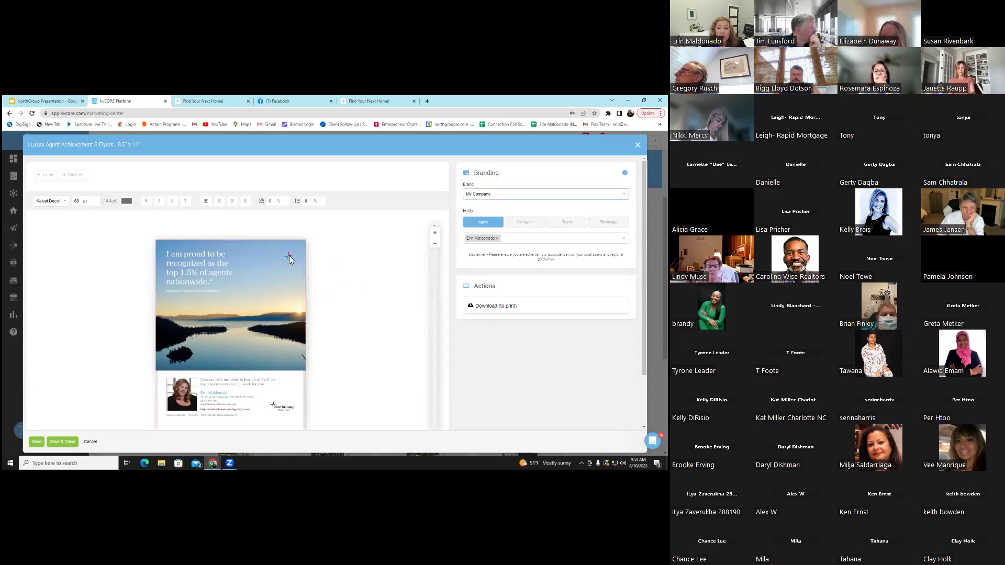
left_click(36, 443)
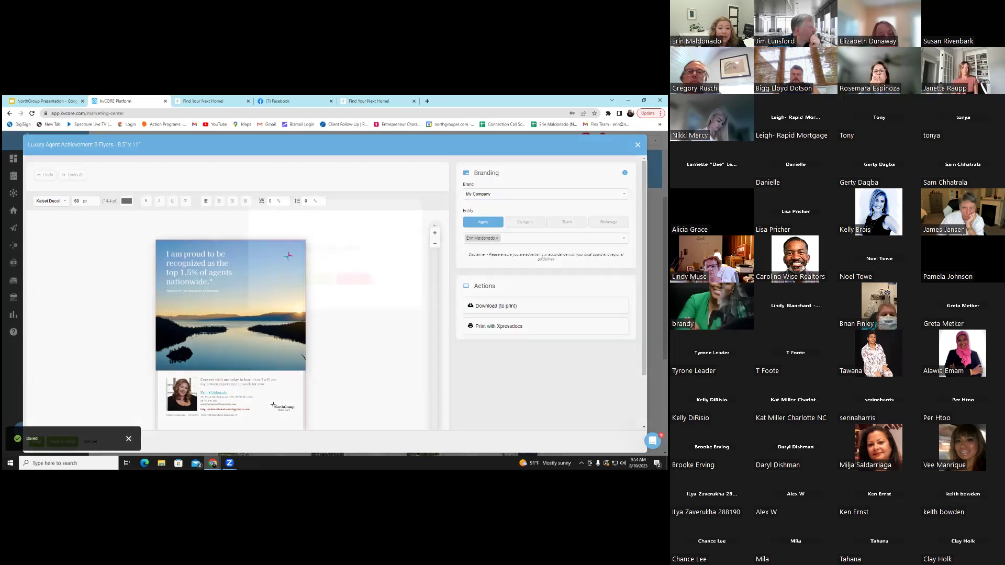
key("Escape")
key("Return")
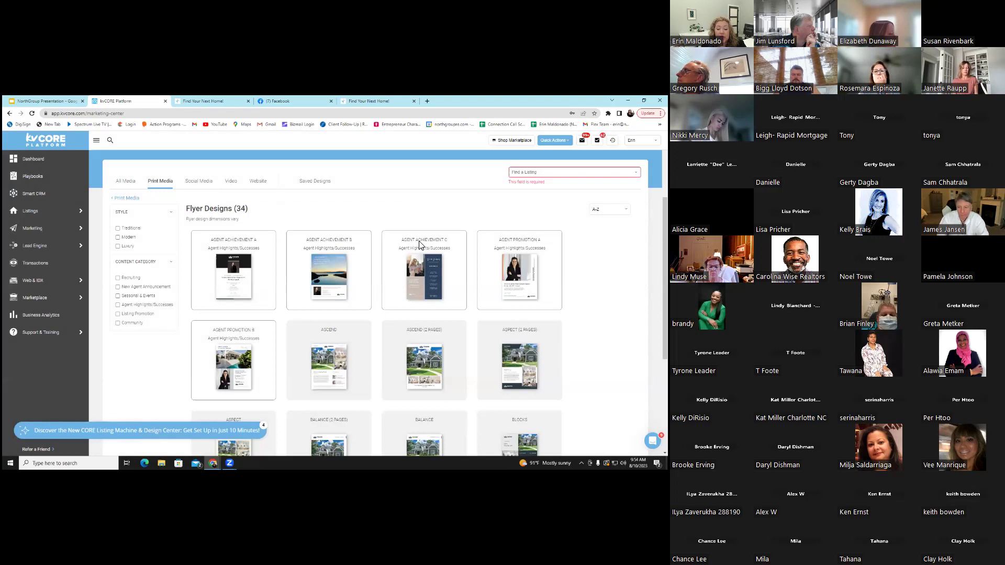
Scroll past the Square and Story galleries, then open the Balance main feed design
scroll(419, 241, "down", 2)
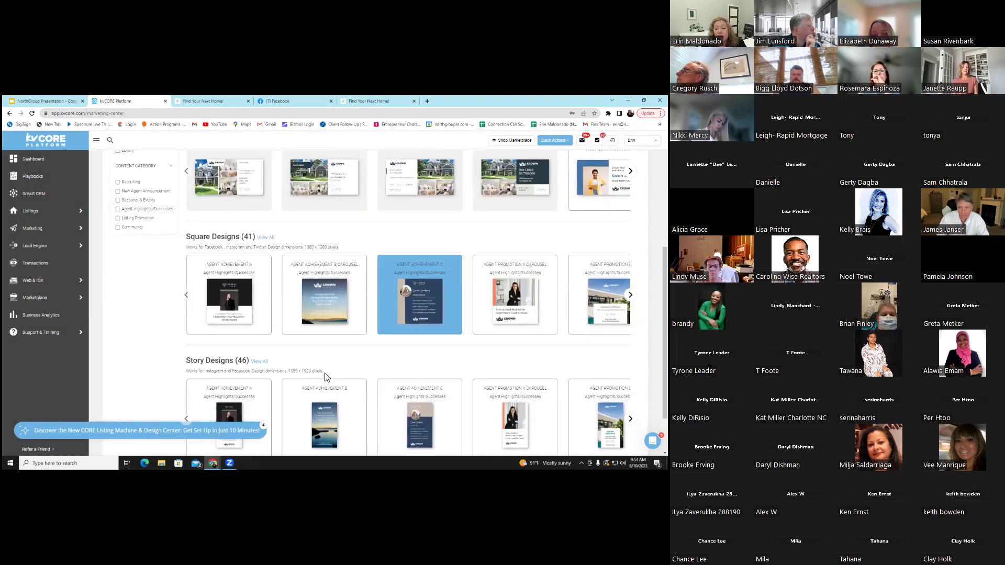
scroll(418, 378, "down", 1)
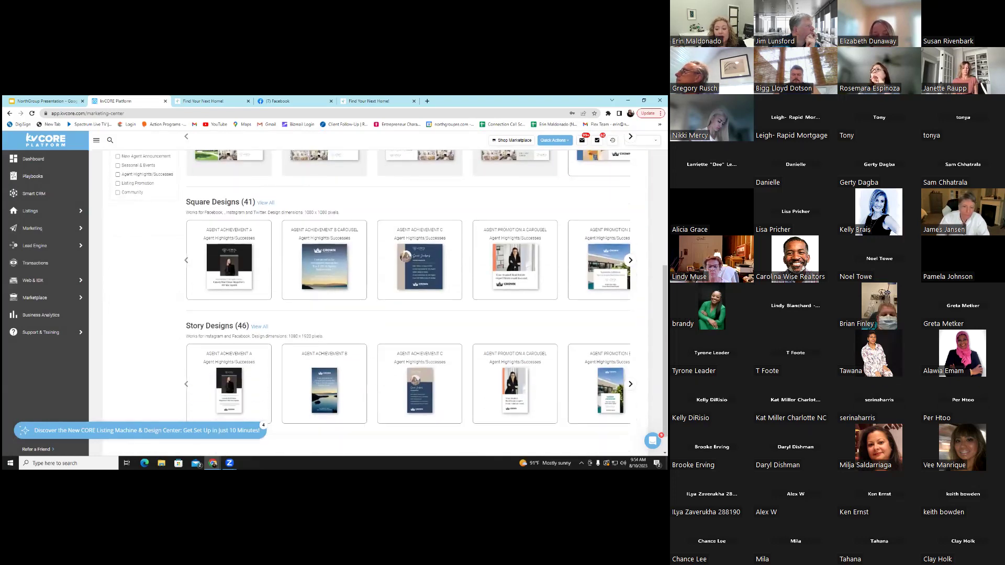
scroll(379, 283, "down", 1)
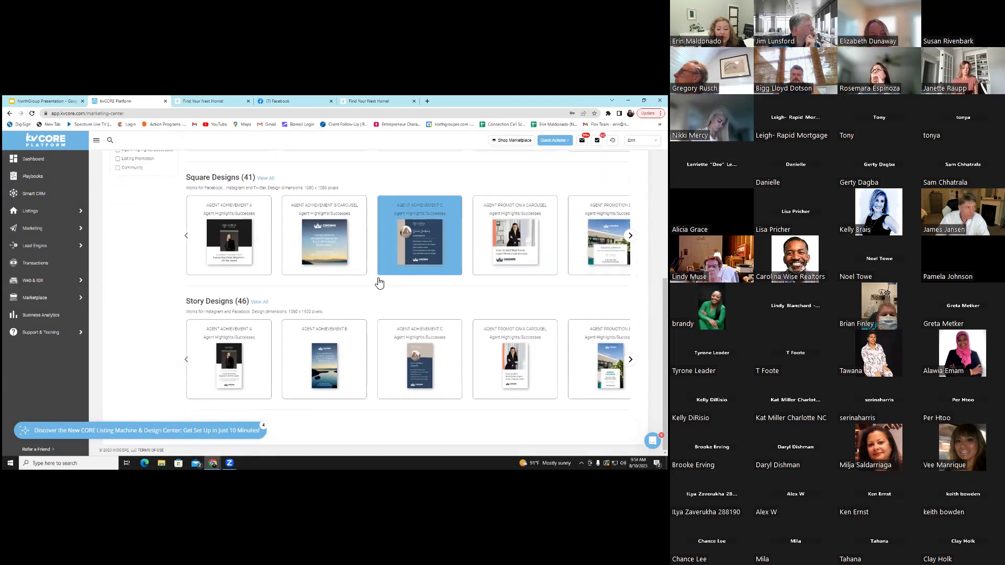
scroll(382, 285, "up", 3)
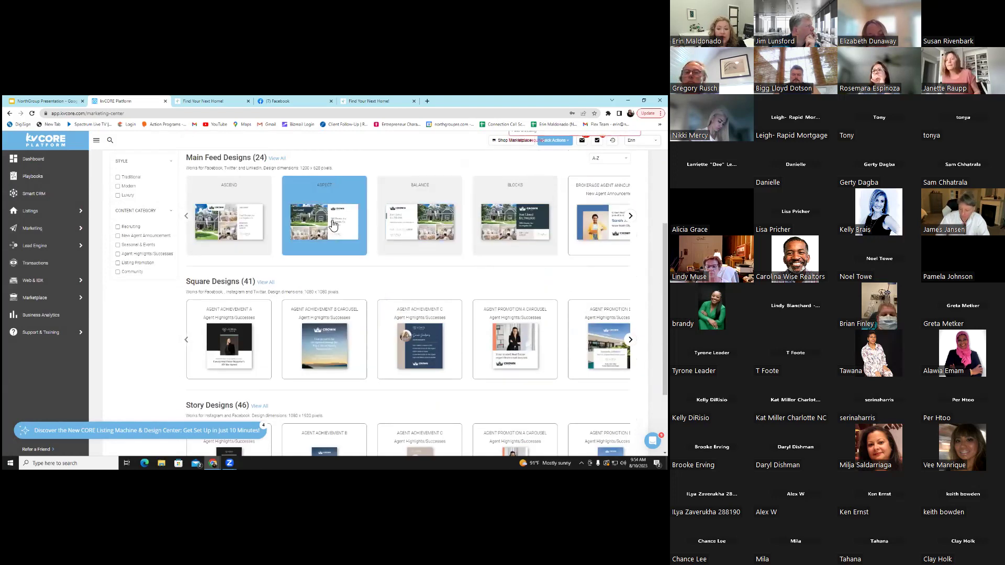
left_click(412, 242)
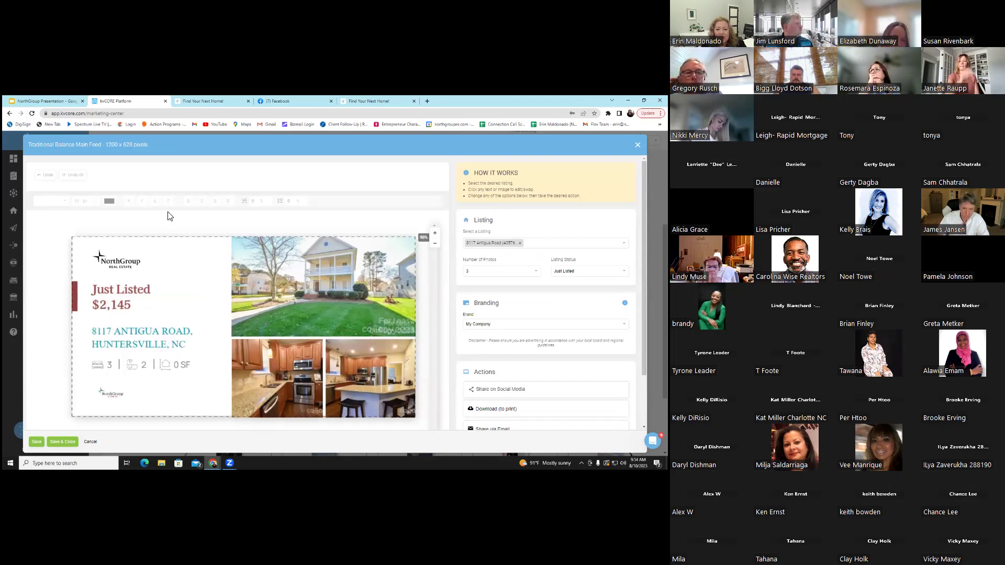
Check the house photo's Swap/Crop/Remove options, save the Just Listed post, and exit the editor
left_click(323, 278)
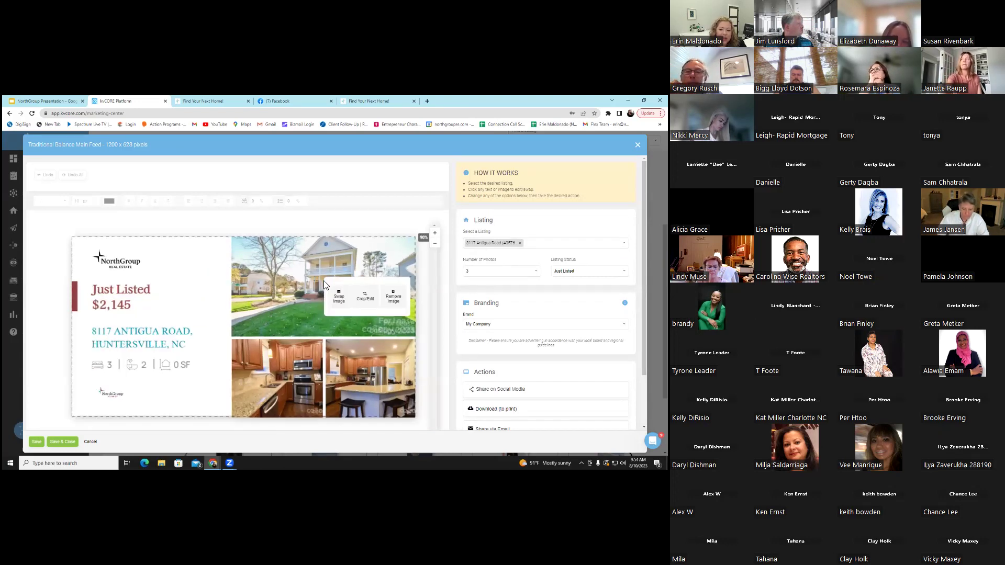
scroll(293, 311, "down", 1)
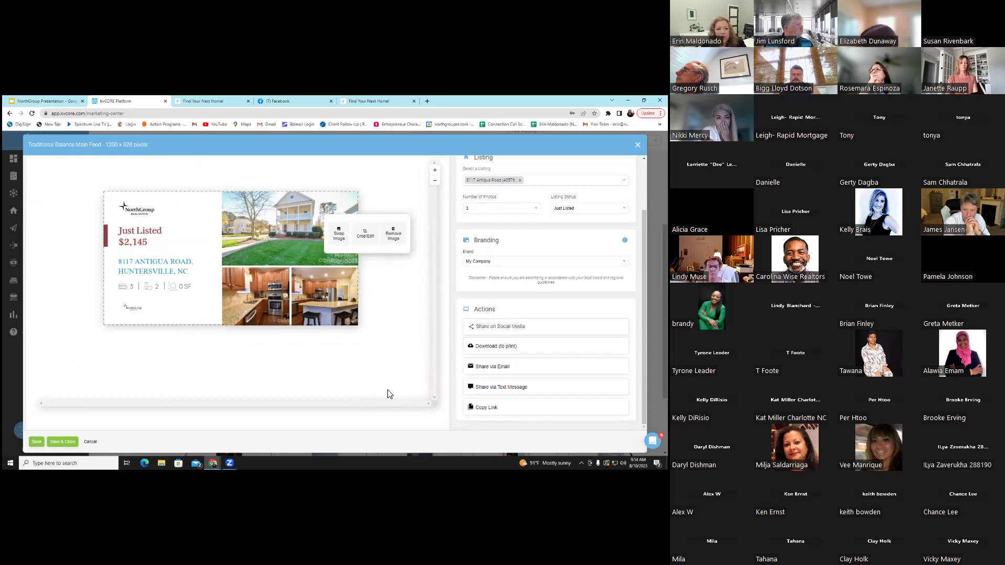
left_click(36, 442)
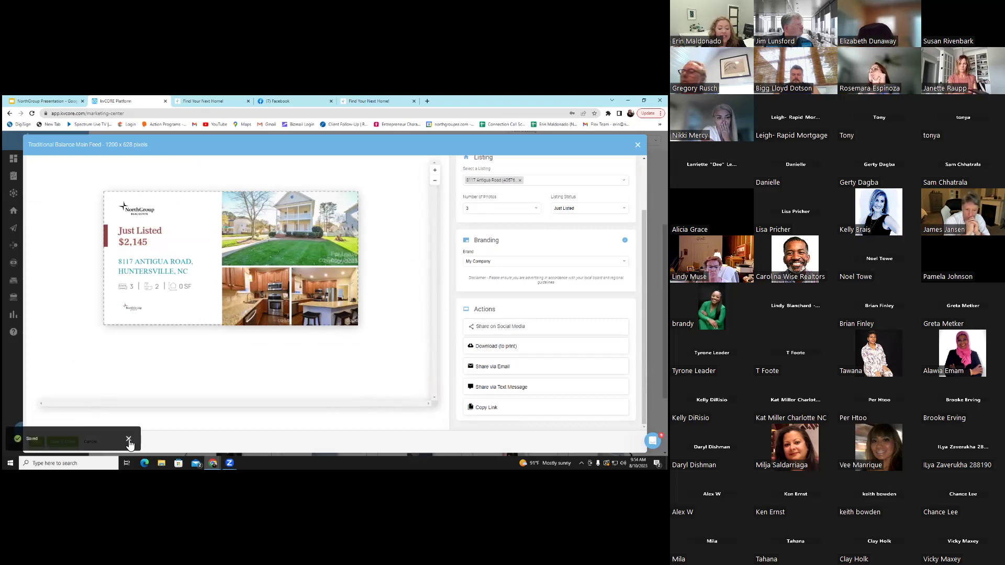
left_click(128, 439)
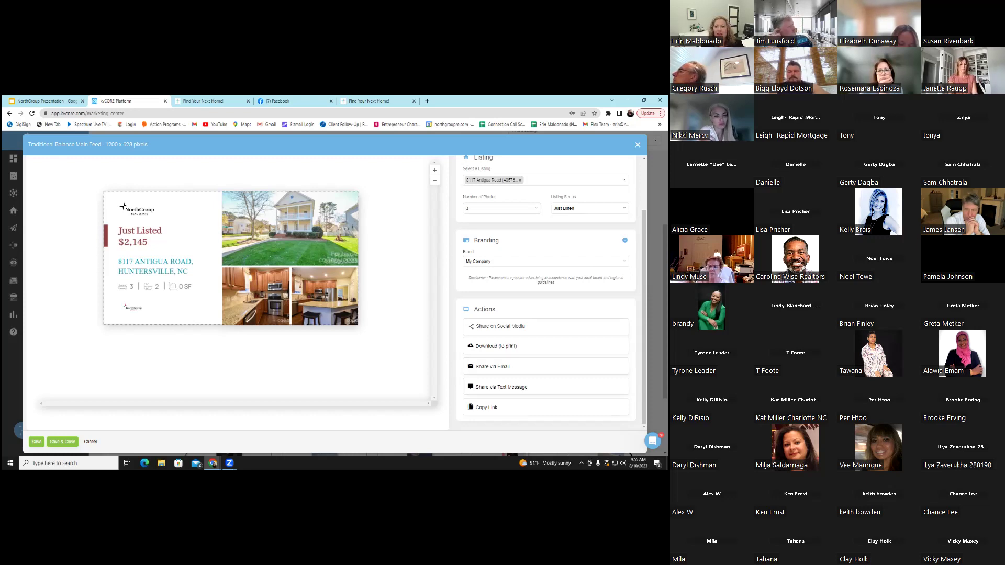
key("Escape")
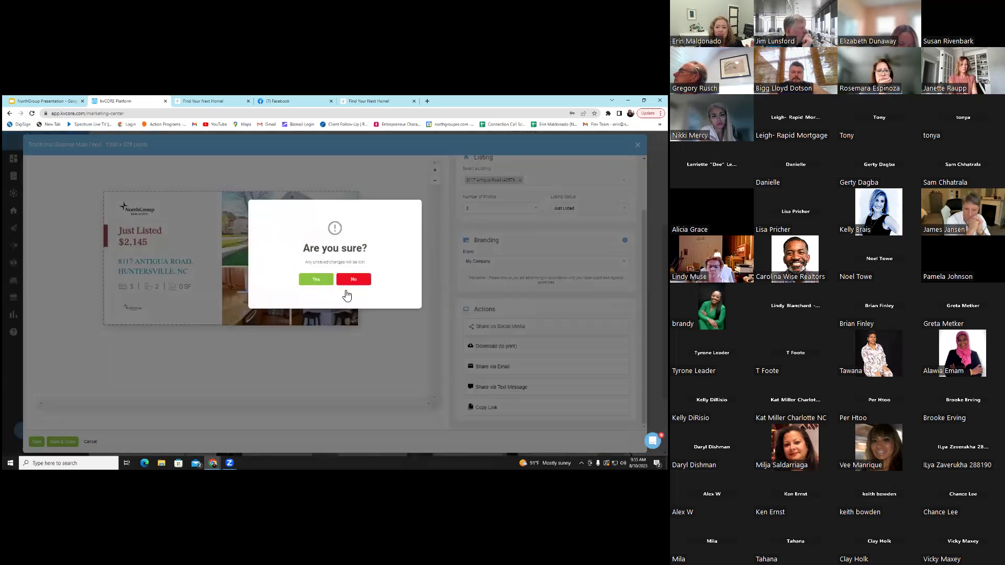
key("Escape")
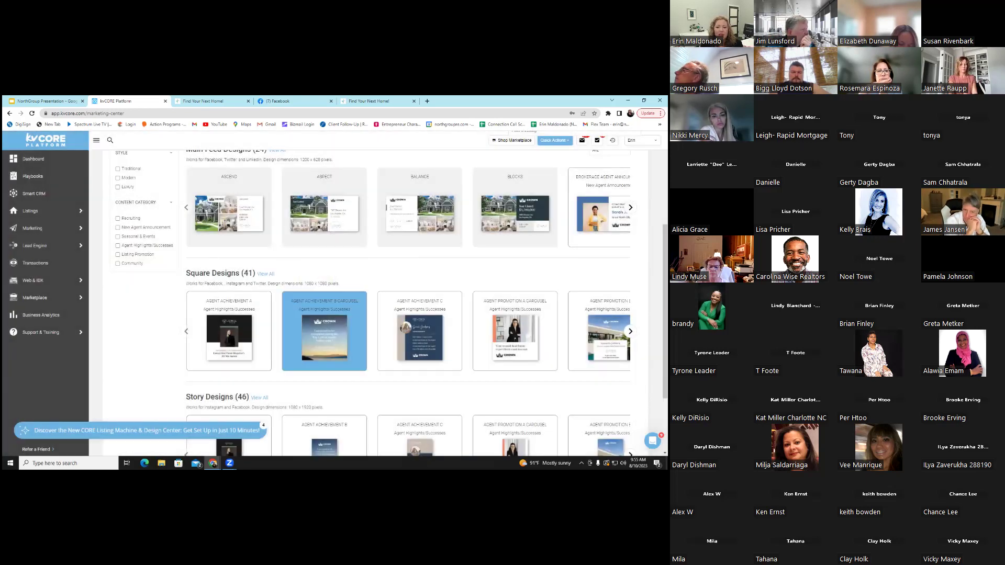
Look through the Website and Video design tabs, then return to All Media
scroll(365, 250, "up", 2)
left_click(258, 237)
left_click(232, 293)
scroll(408, 302, "down", 1)
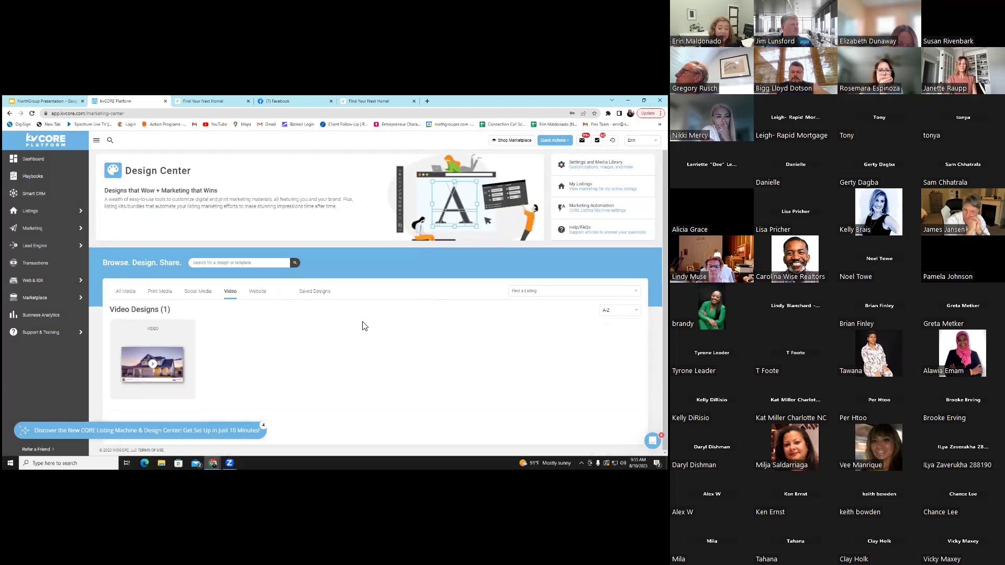
left_click(125, 294)
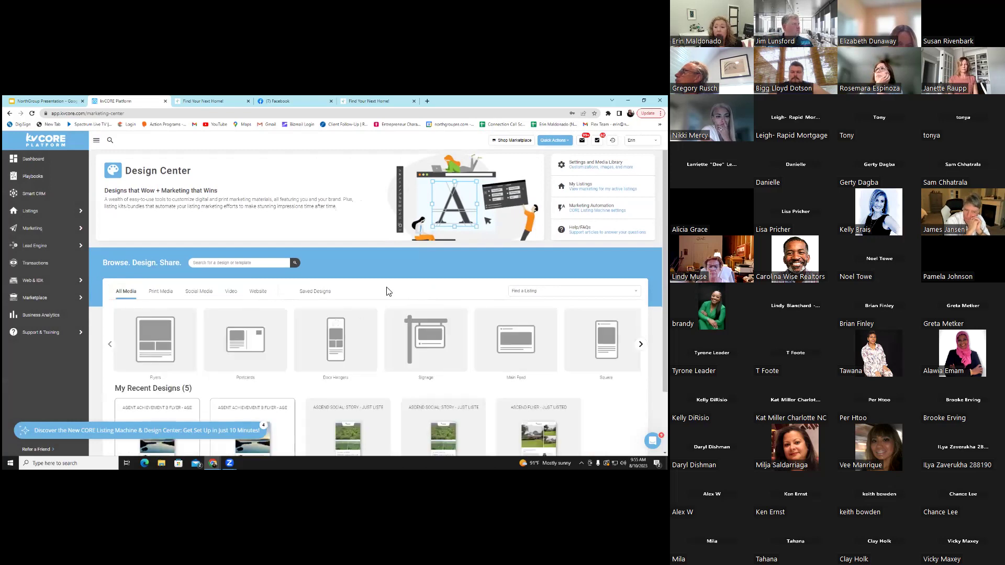
scroll(159, 184, "up", 1)
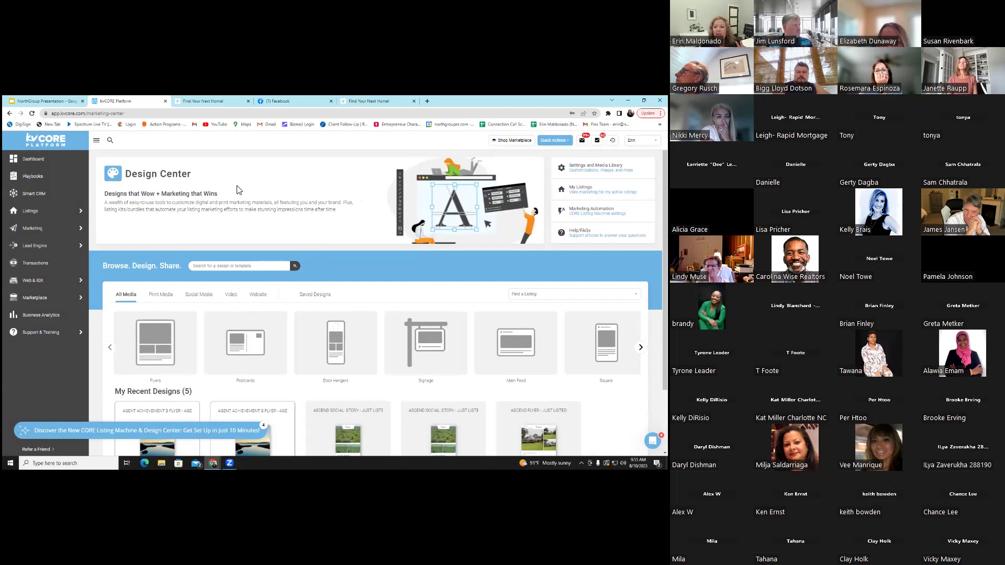
Open Design Settings, scroll through the primary and secondary logos under Edit, then close Logos
left_click(595, 167)
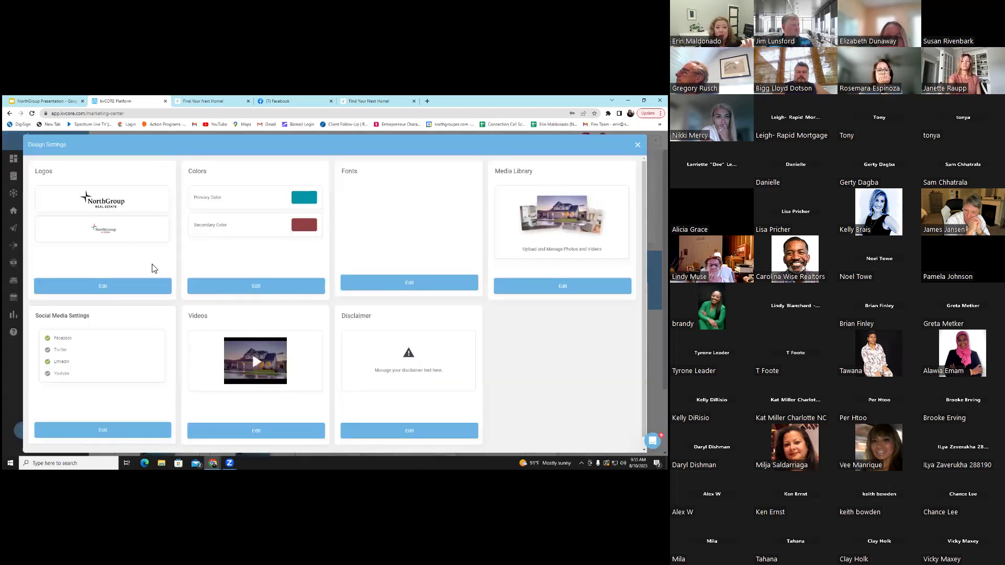
left_click(117, 291)
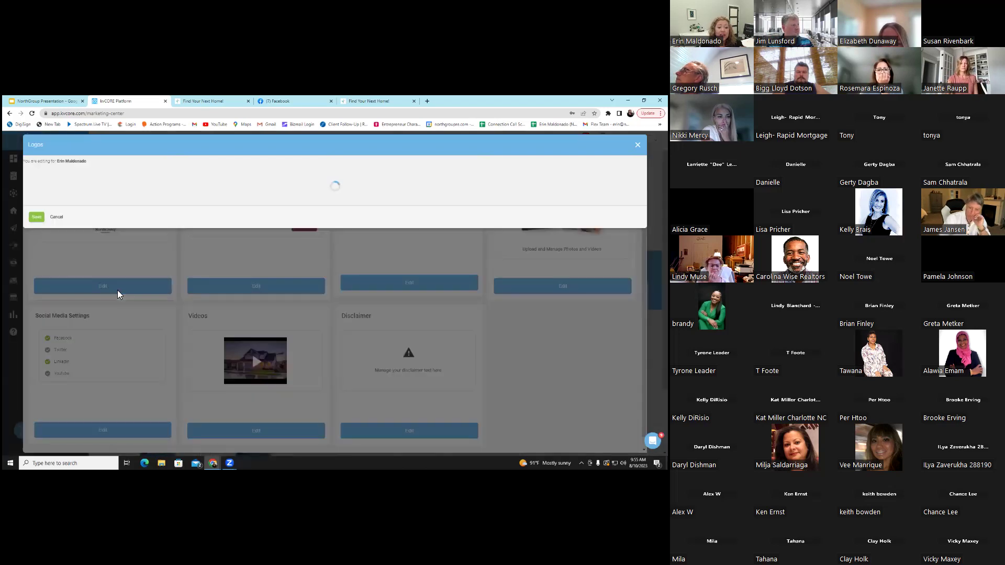
scroll(151, 272, "down", 5)
scroll(149, 270, "down", 3)
scroll(152, 275, "up", 5)
scroll(155, 282, "up", 3)
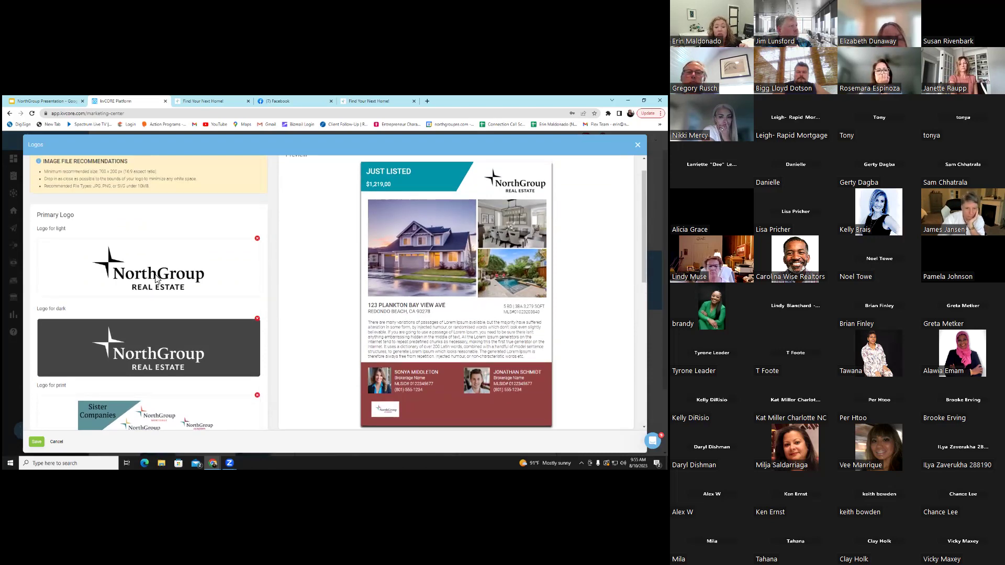
scroll(156, 279, "down", 3)
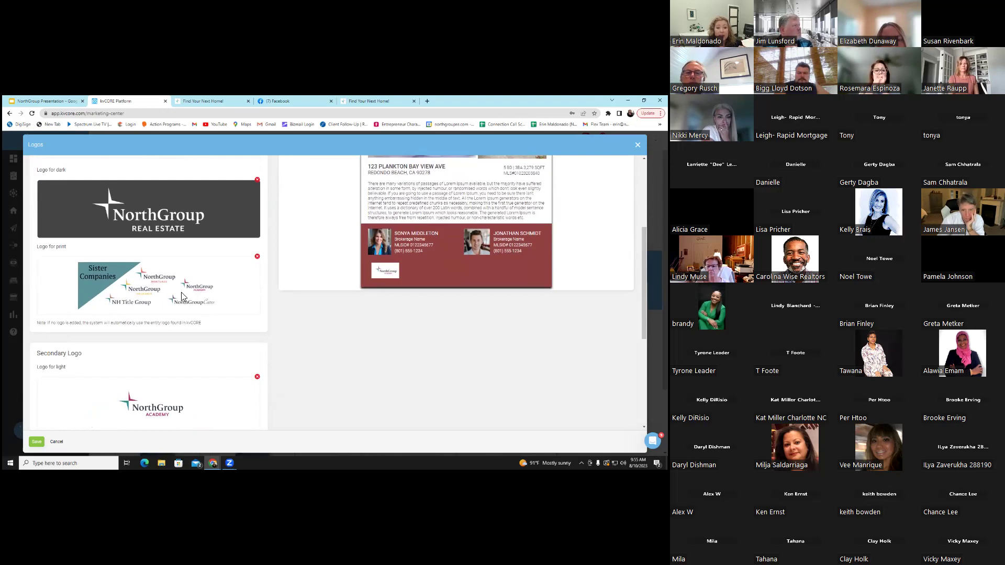
scroll(181, 296, "down", 2)
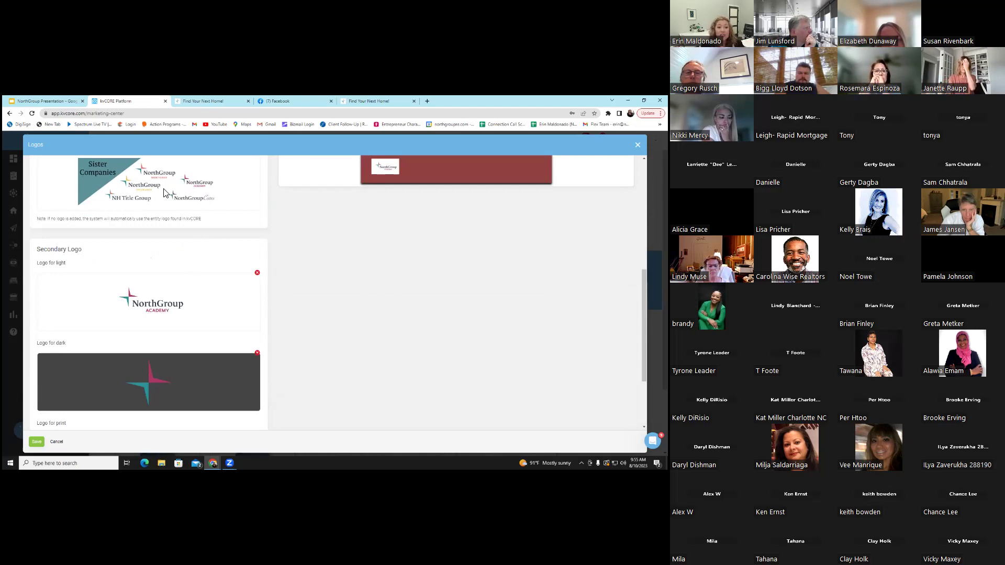
scroll(158, 297, "down", 2)
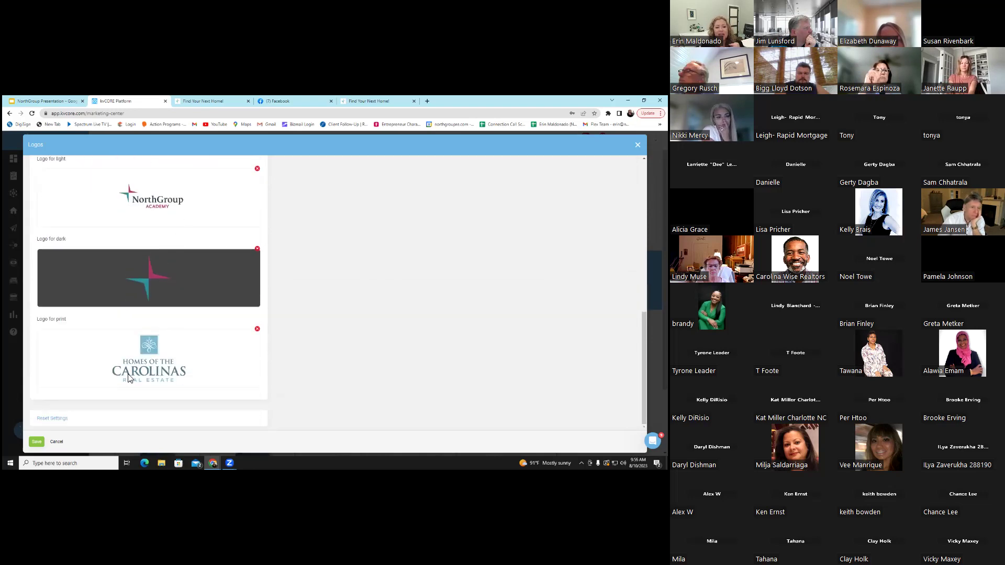
left_click(56, 440)
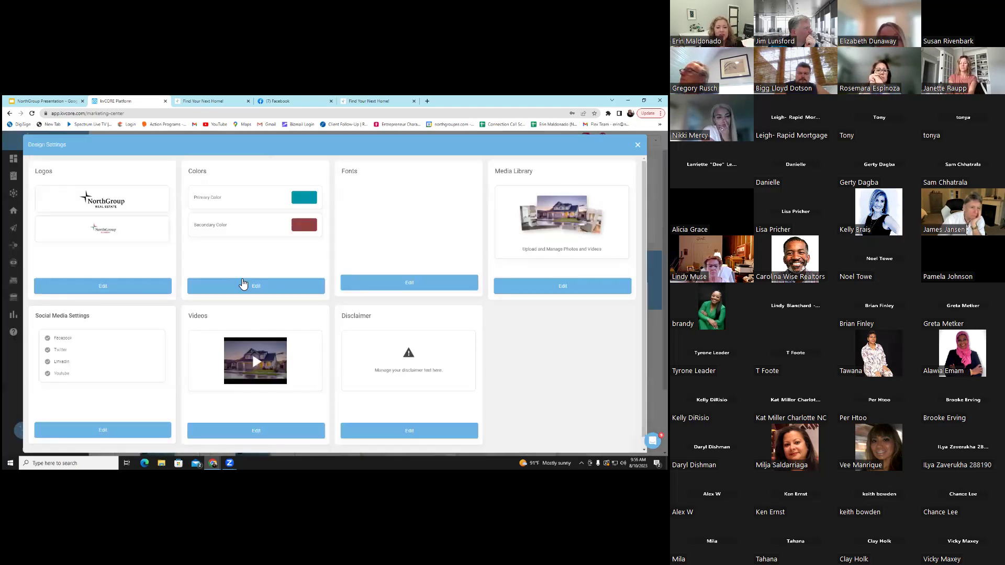
Try a deeper teal primary colour, then reset the brand colours to their defaults
left_click(249, 286)
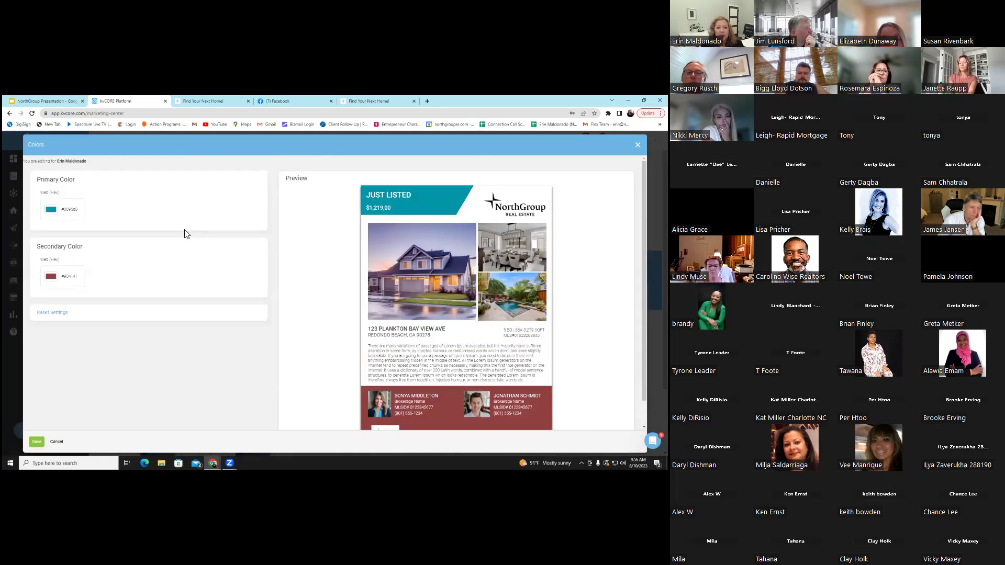
left_click(51, 209)
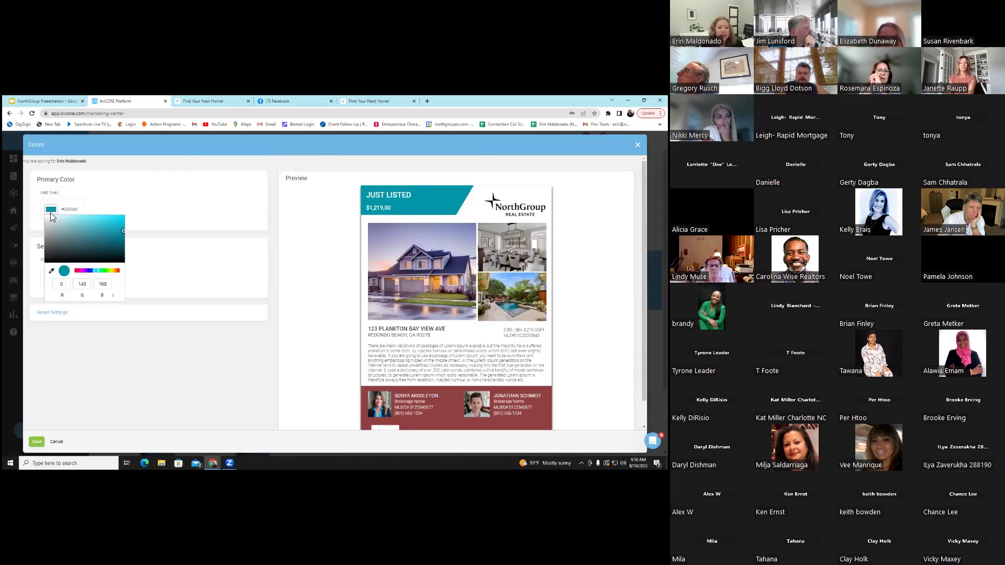
left_click_drag(121, 229, 113, 235)
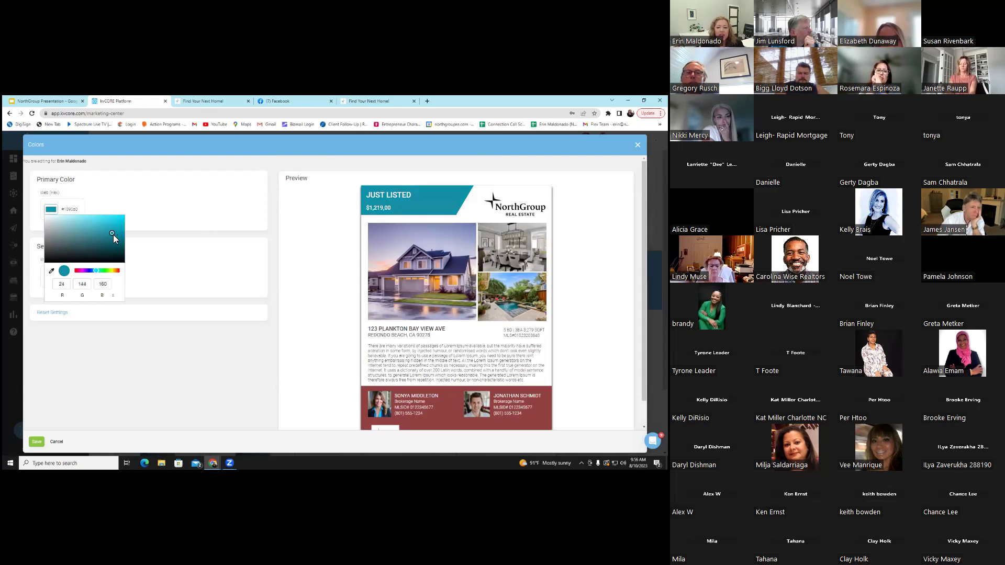
left_click(63, 322)
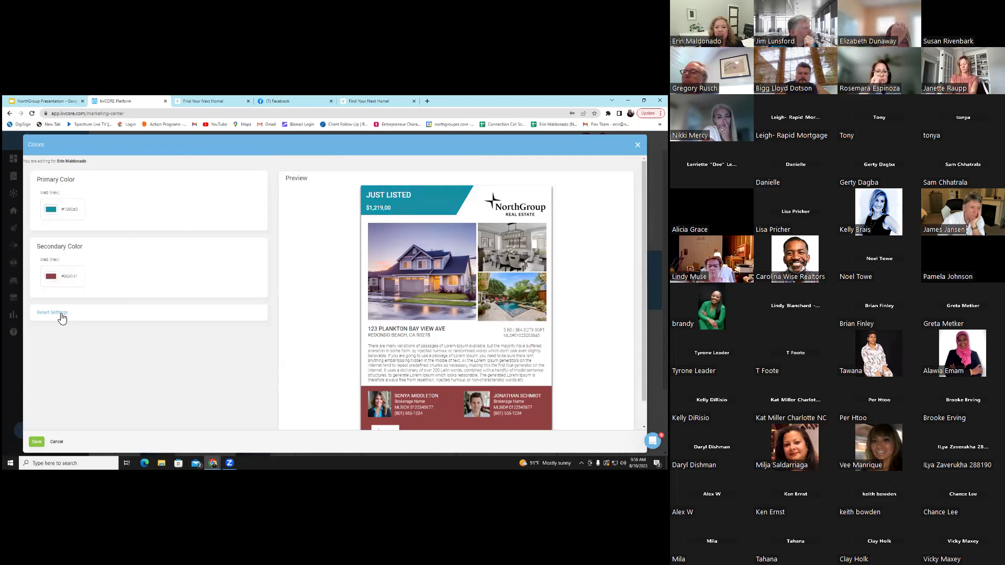
left_click(61, 314)
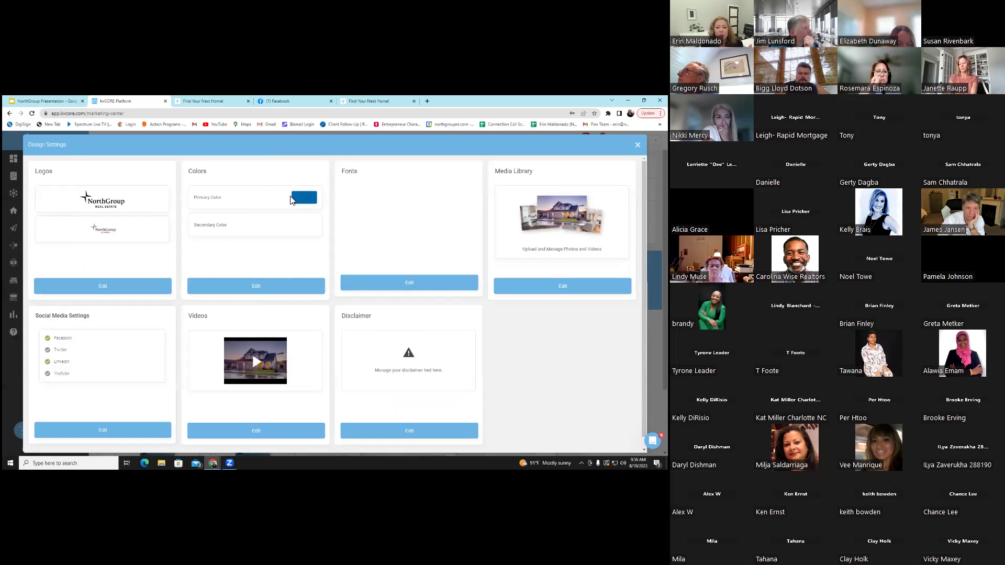
Set the primary brand colour to teal #1e96ae and save it
left_click(267, 287)
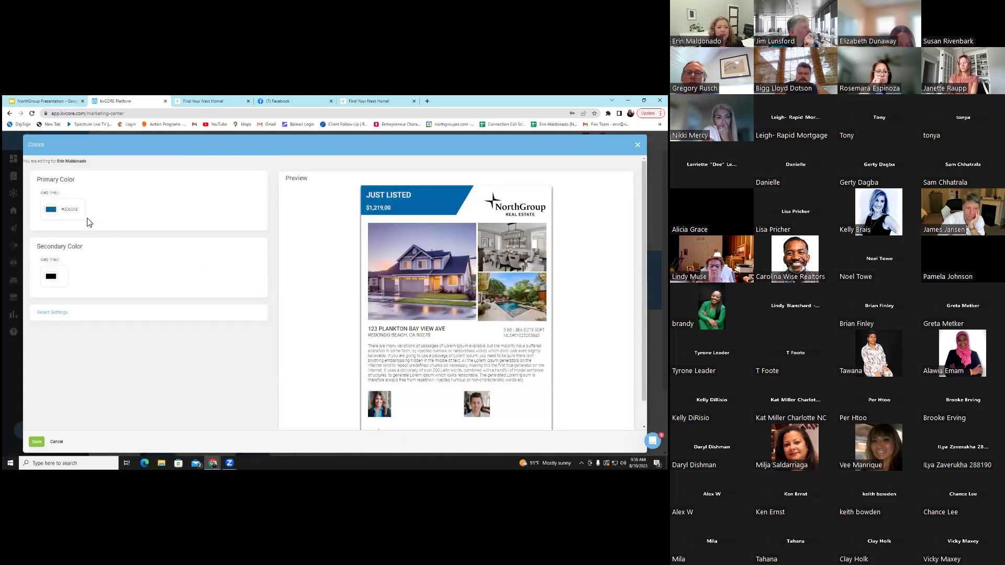
left_click(51, 209)
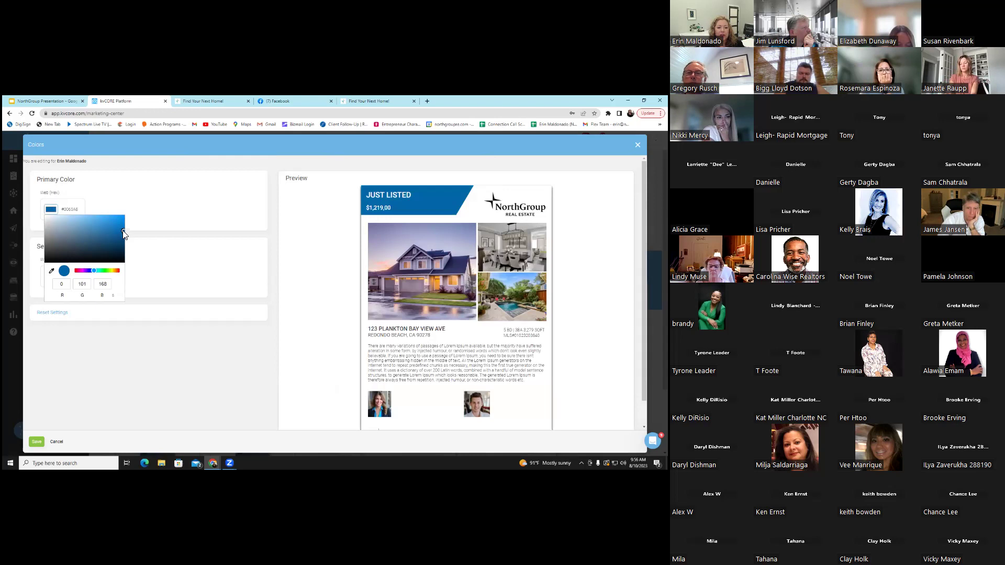
left_click_drag(119, 229, 112, 227)
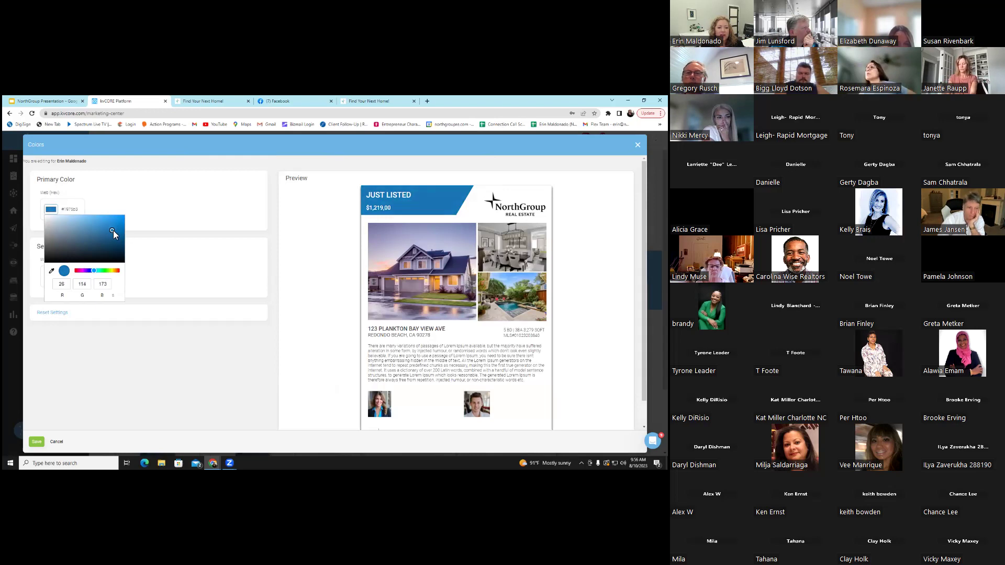
left_click(97, 271)
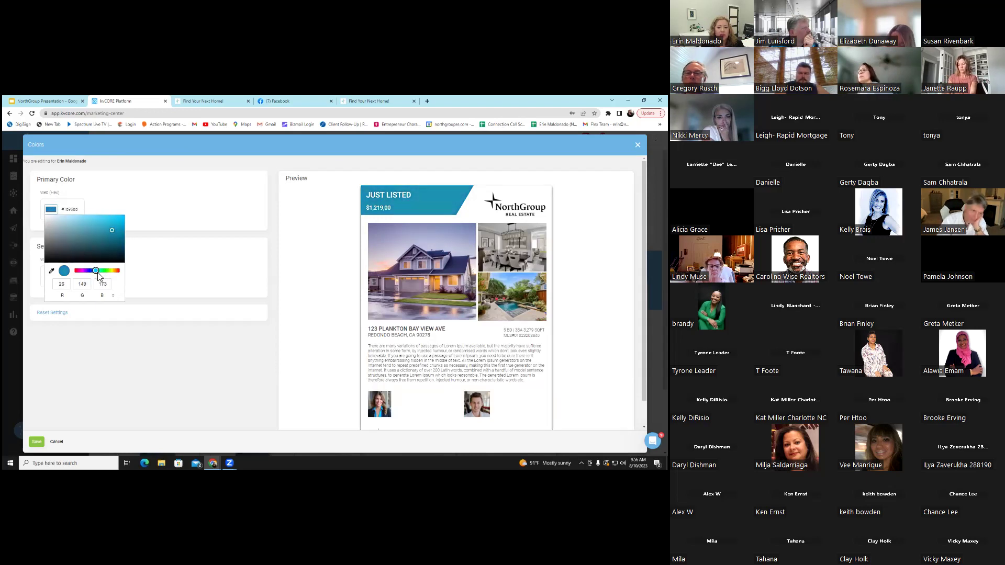
left_click(110, 230)
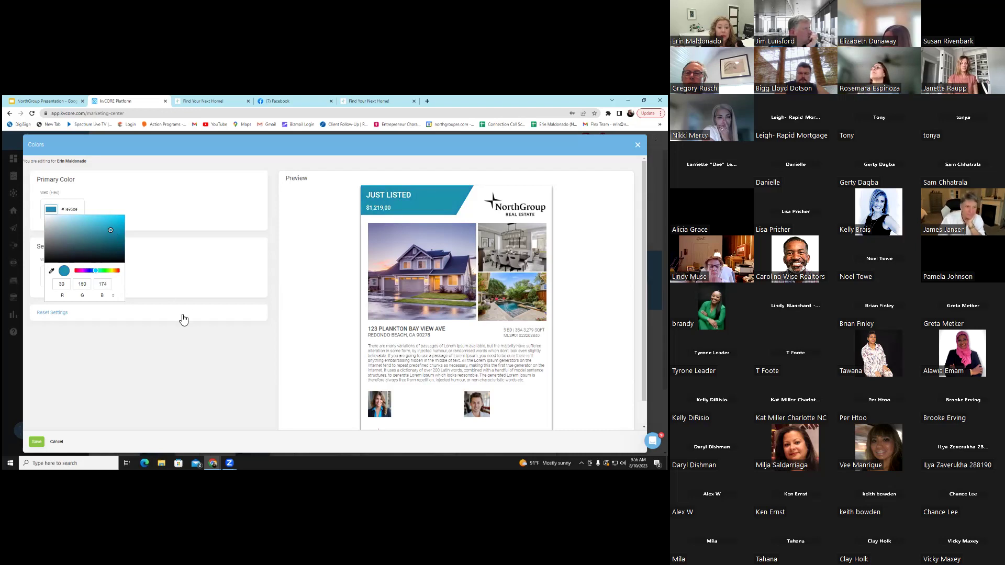
left_click(64, 434)
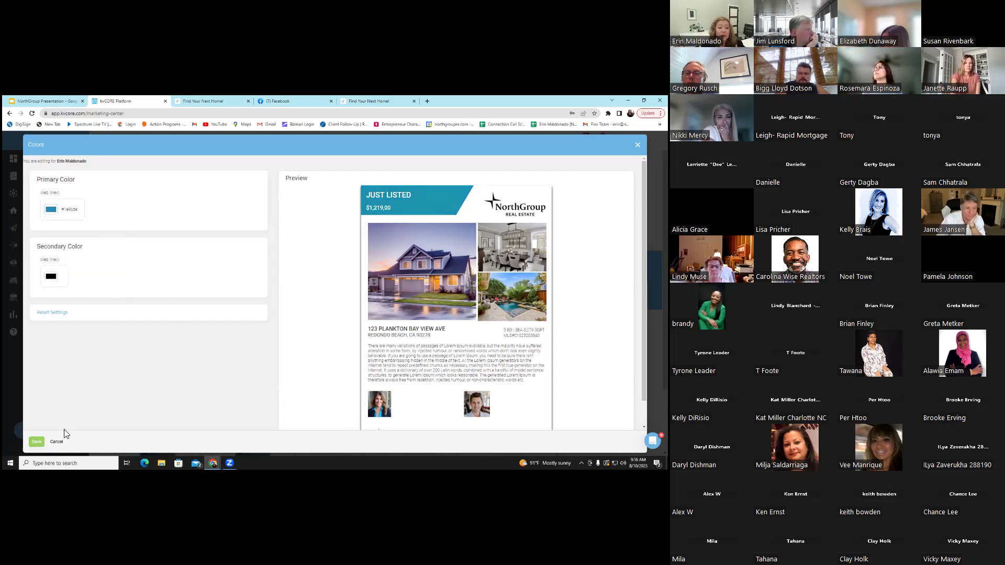
left_click(37, 441)
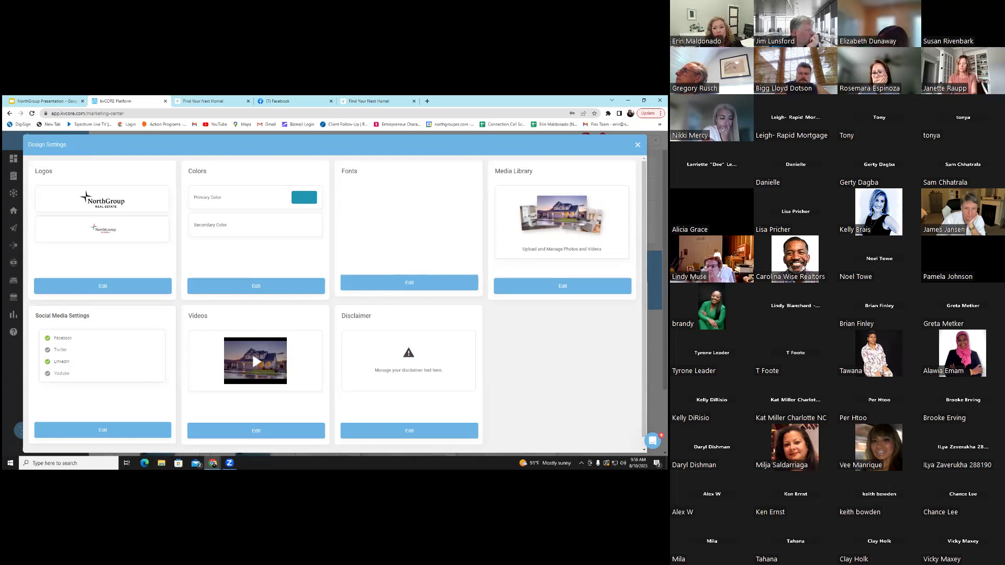
Open the Fonts settings card and scroll down the design settings
left_click(430, 282)
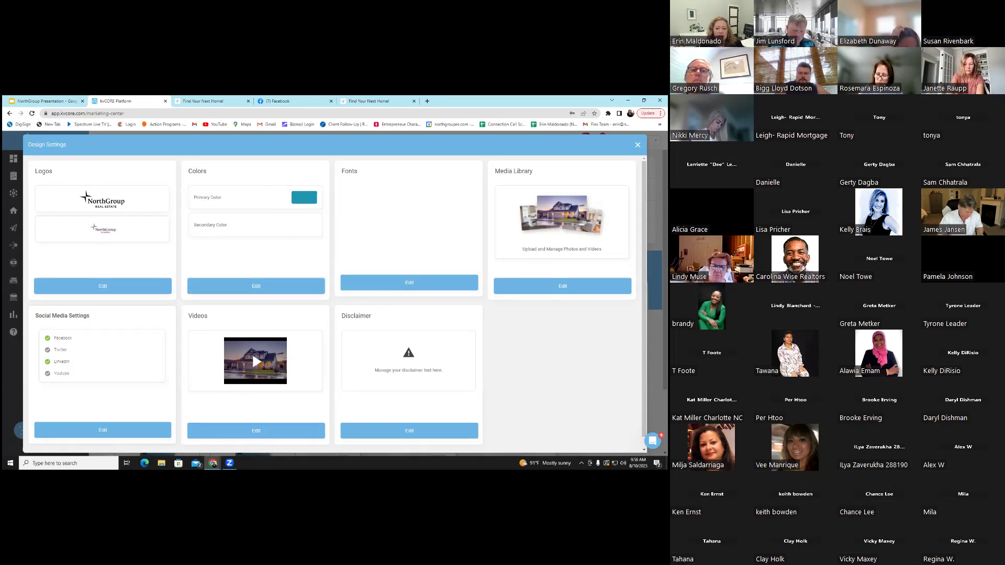
scroll(176, 326, "down", 1)
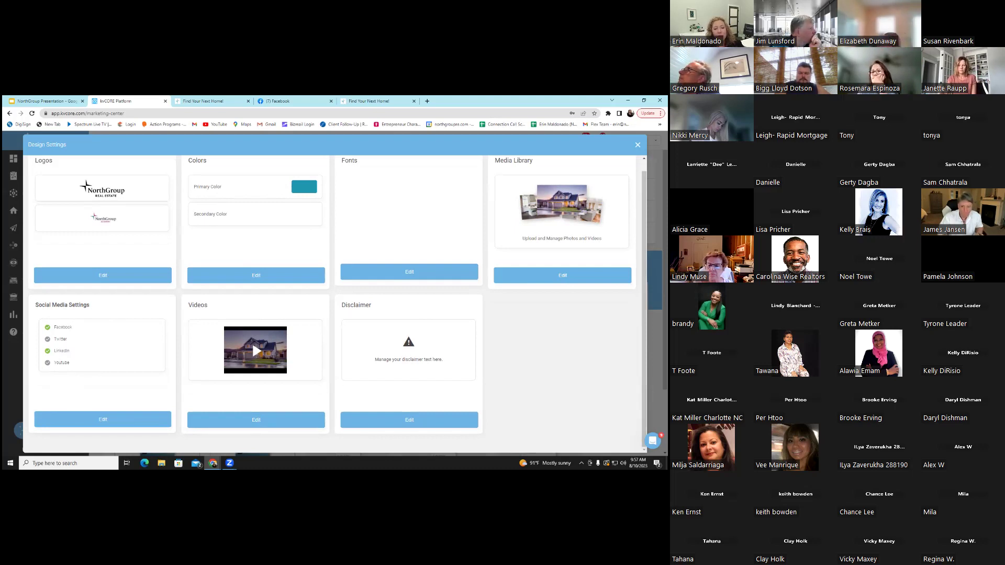
key("Escape")
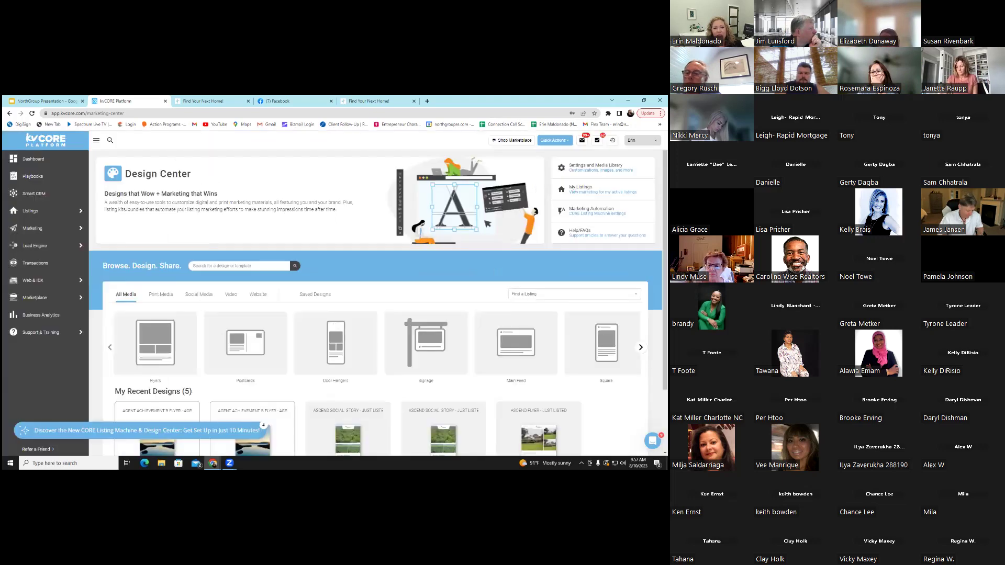
scroll(263, 372, "down", 3)
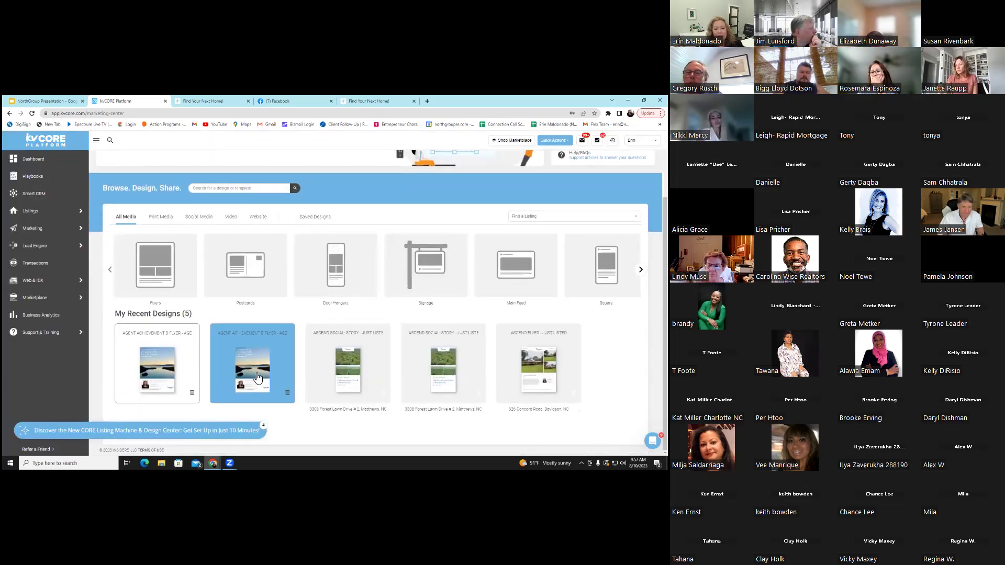
left_click(262, 371)
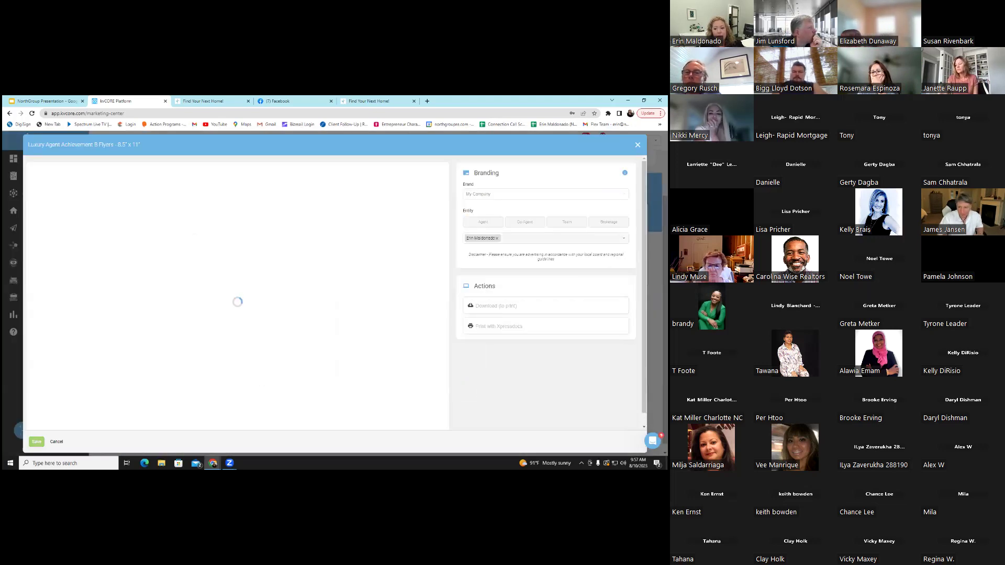
scroll(415, 313, "down", 2)
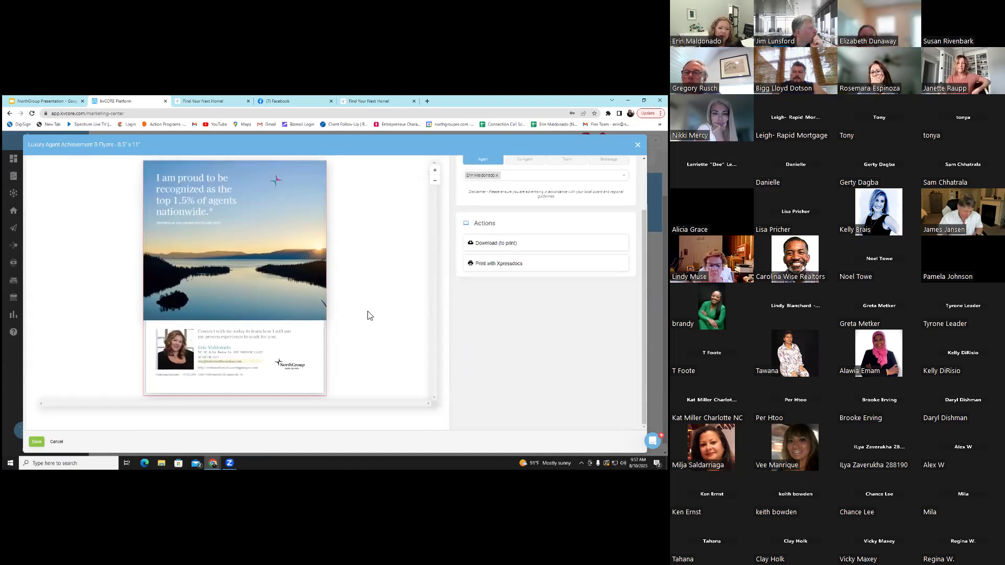
scroll(236, 293, "up", 2)
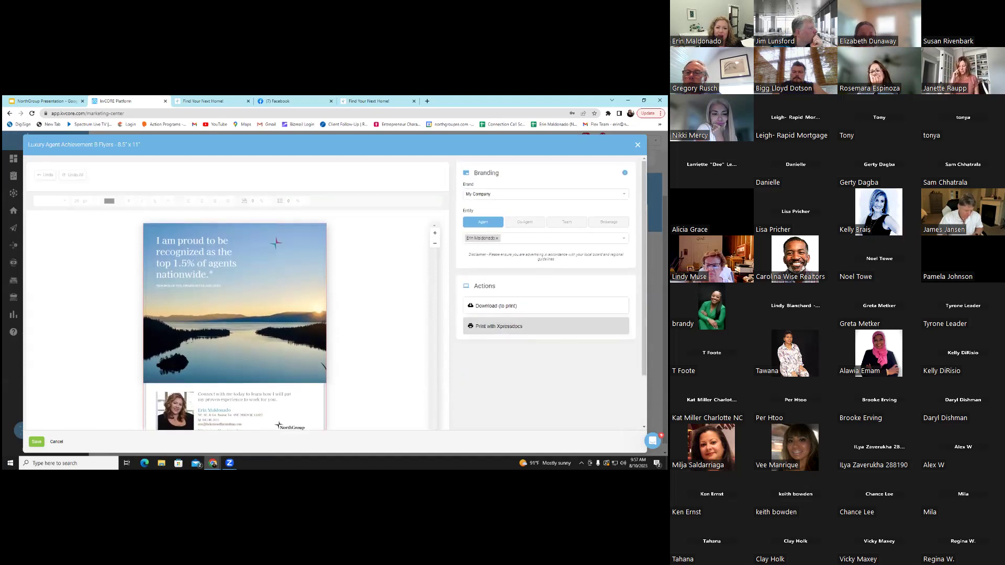
left_click(638, 145)
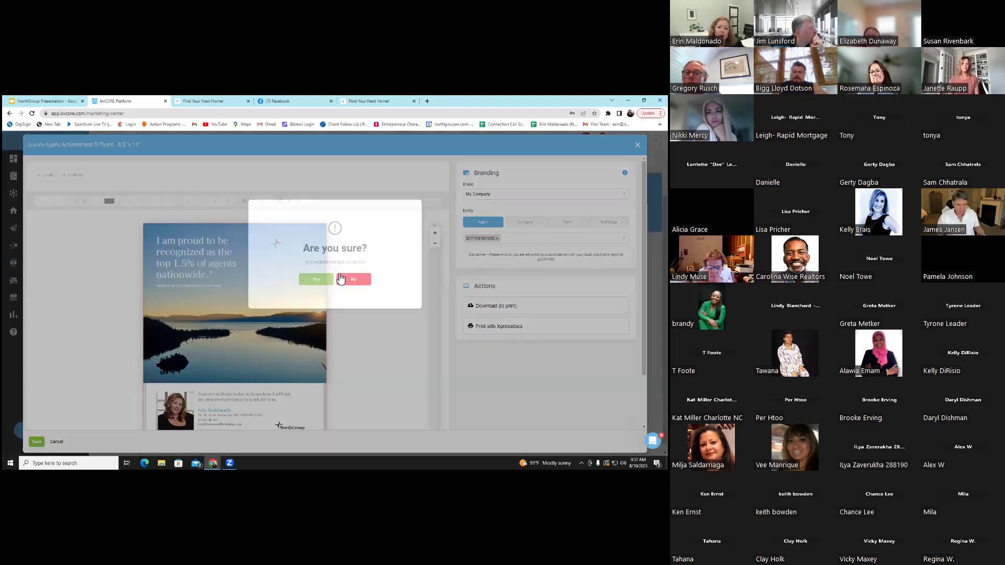
left_click(354, 279)
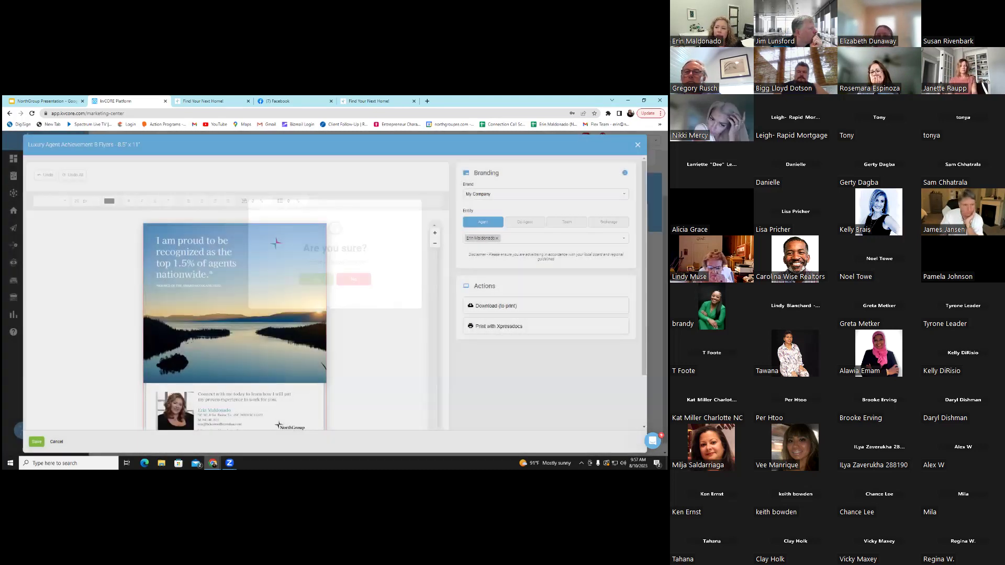
key("Escape")
left_click(316, 282)
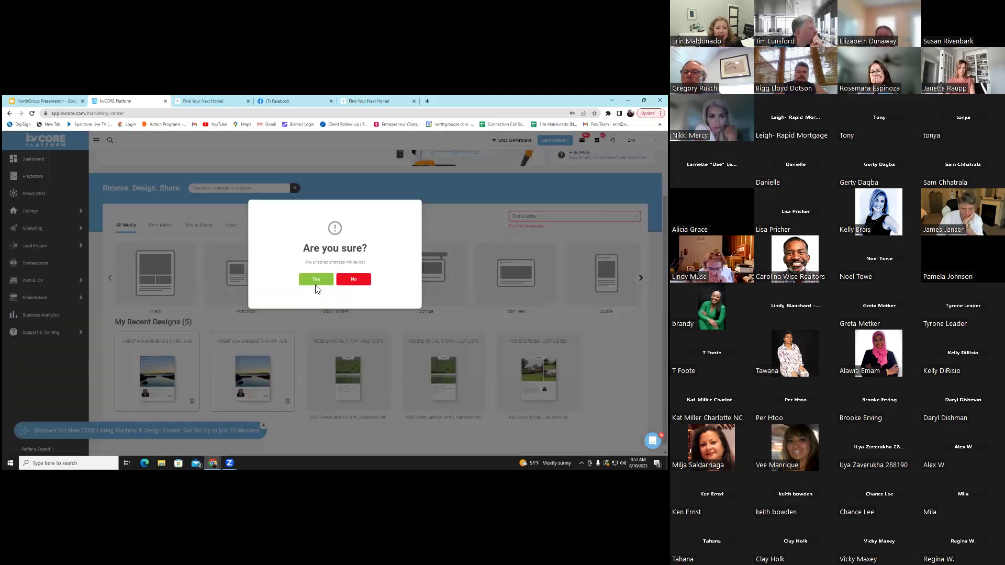
scroll(330, 312, "down", 1)
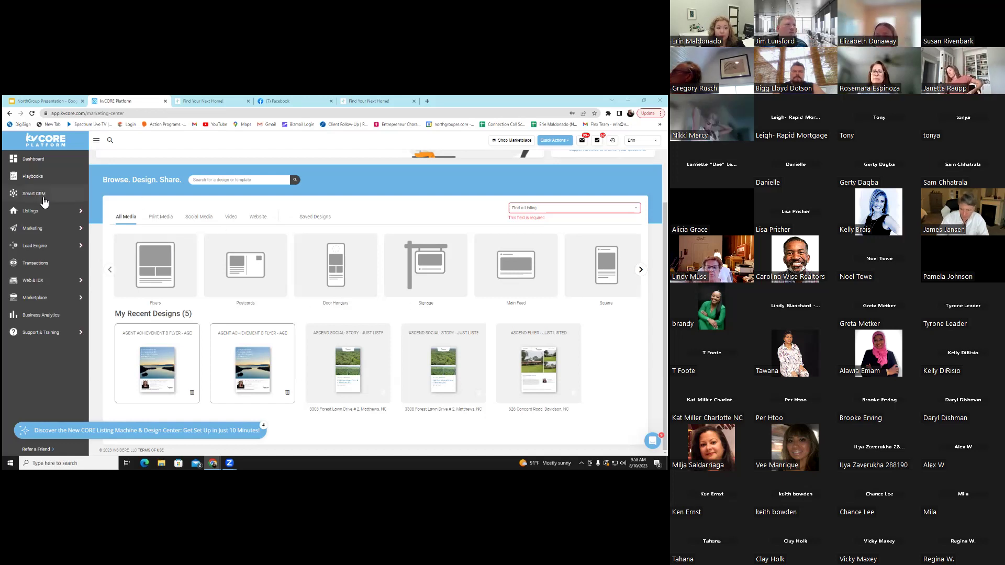
Open My Listings from the Listings menu and reload the property listings table
mouse_move(55, 236)
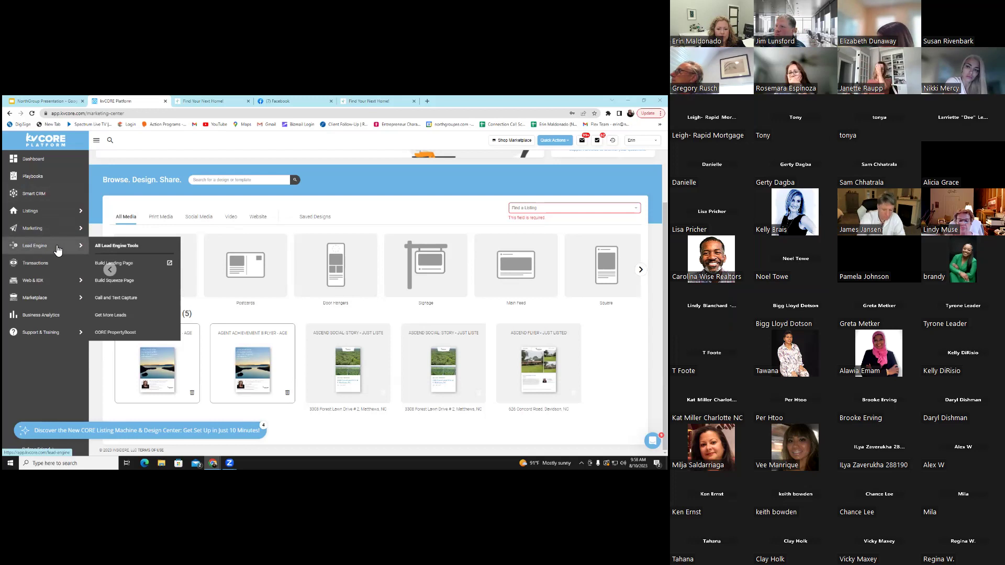
mouse_move(61, 216)
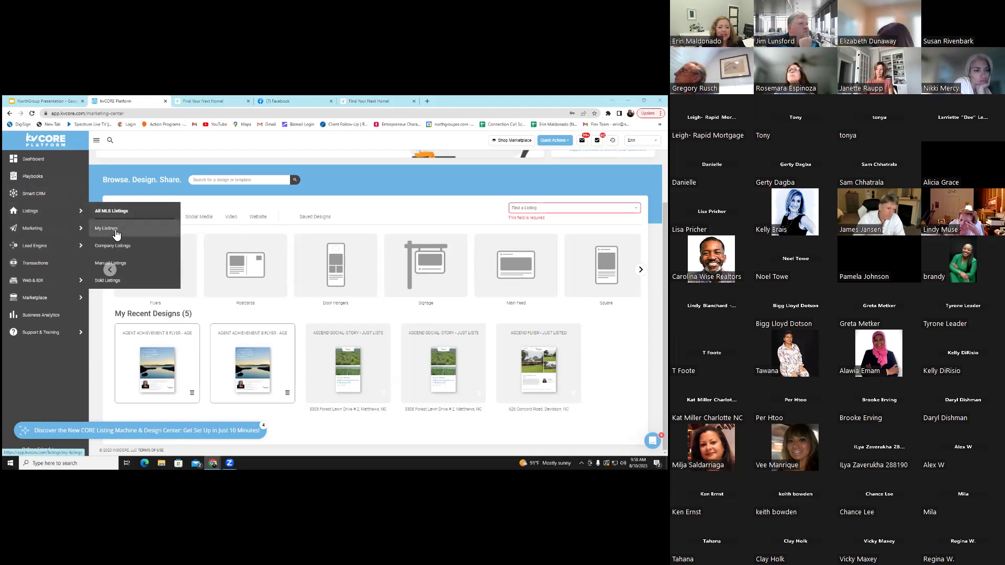
mouse_move(114, 229)
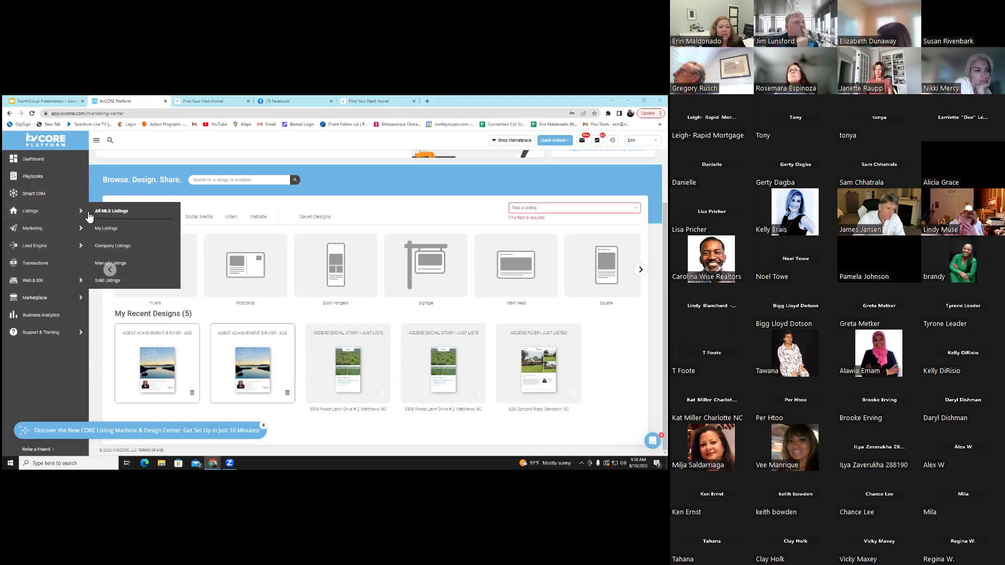
left_click(111, 228)
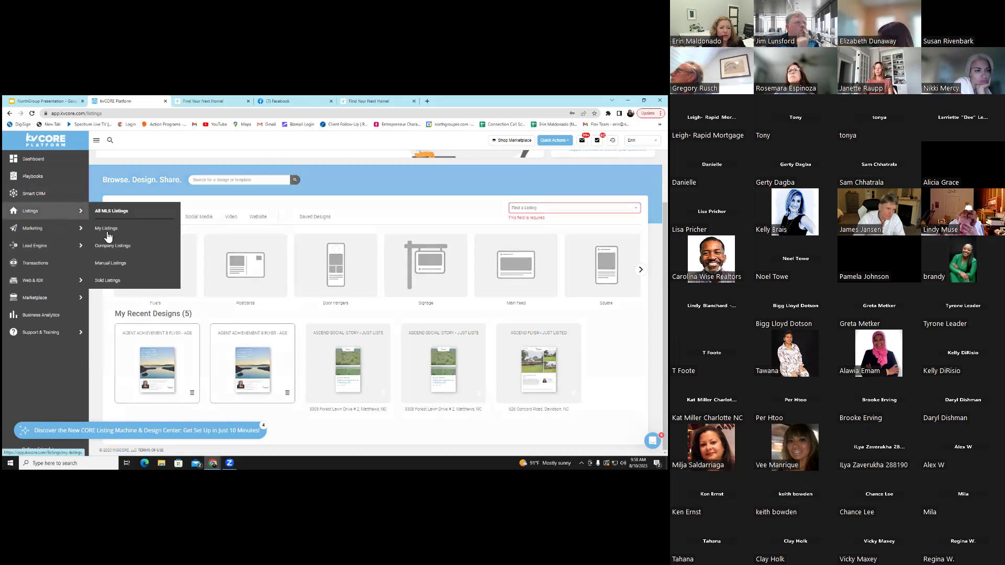
left_click(108, 251)
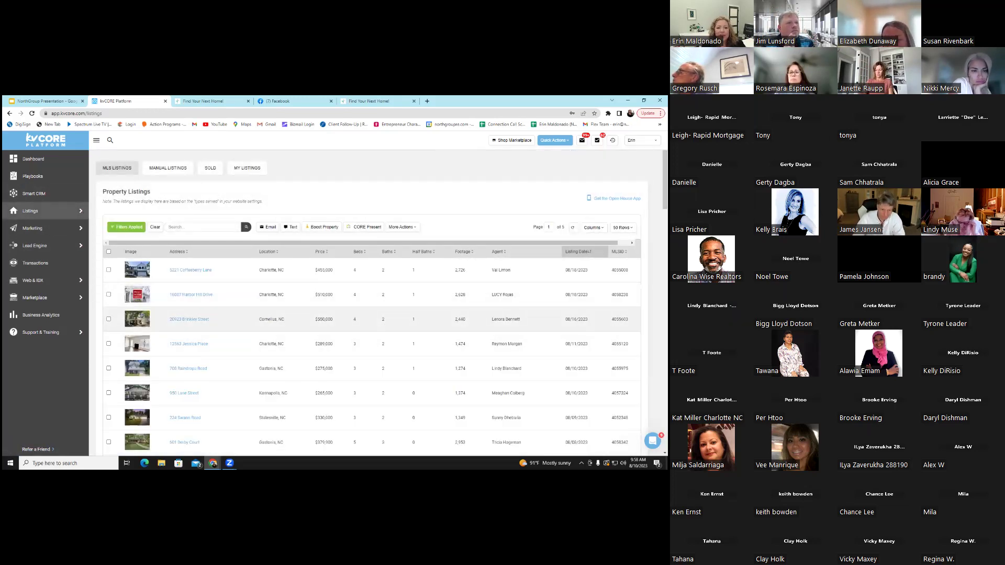
scroll(231, 294, "down", 2)
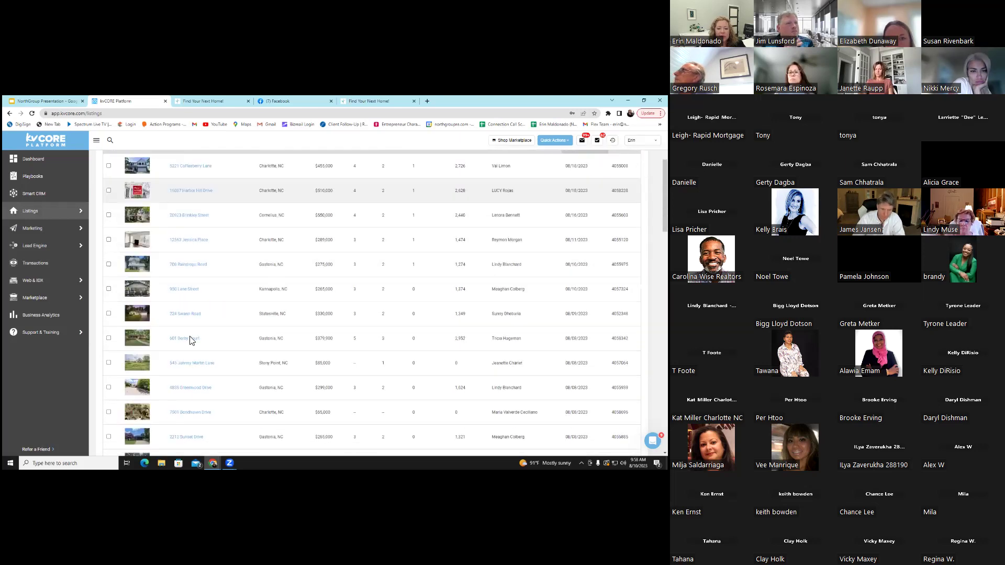
scroll(205, 338, "down", 1)
left_click(186, 246)
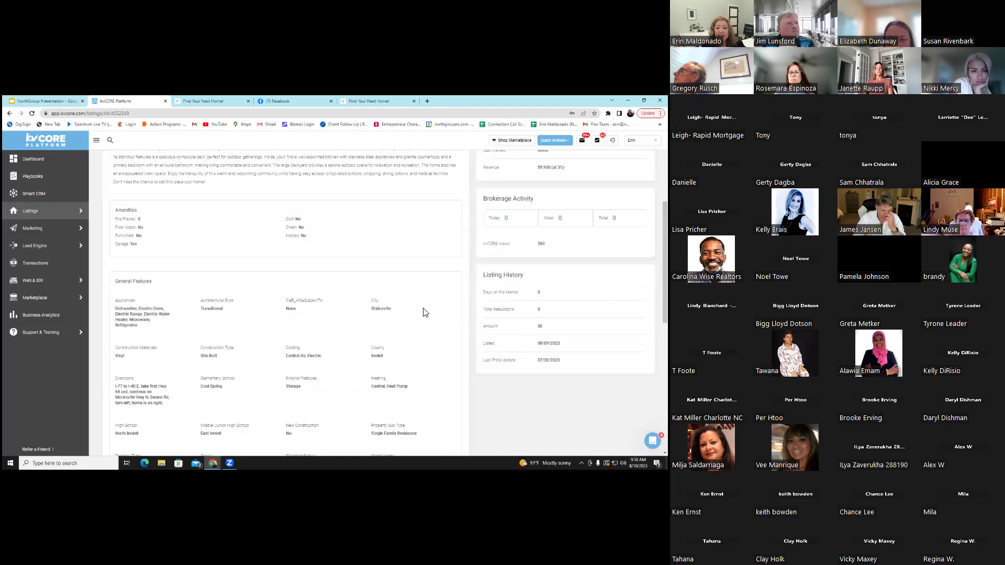
scroll(428, 302, "up", 2)
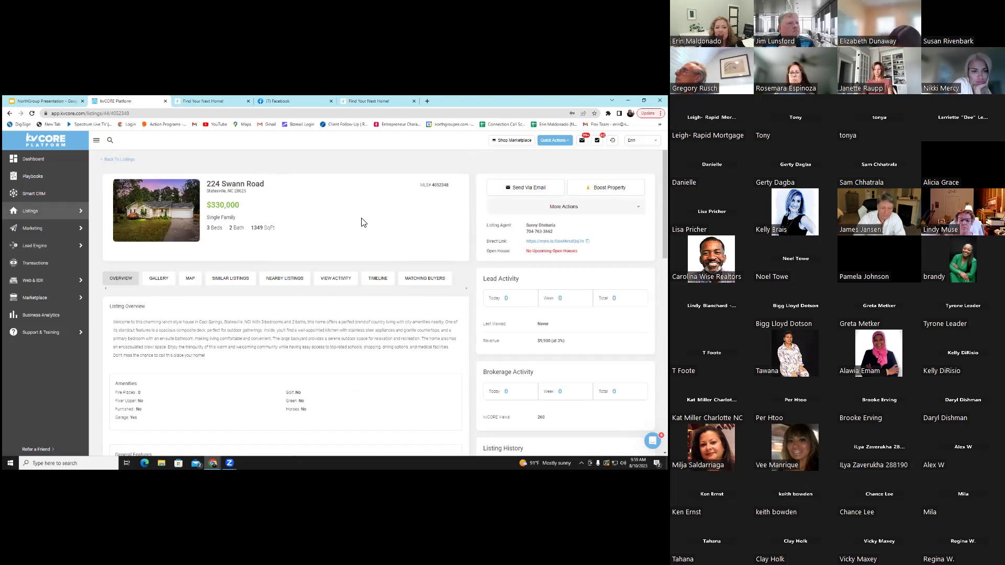
scroll(349, 204, "down", 4)
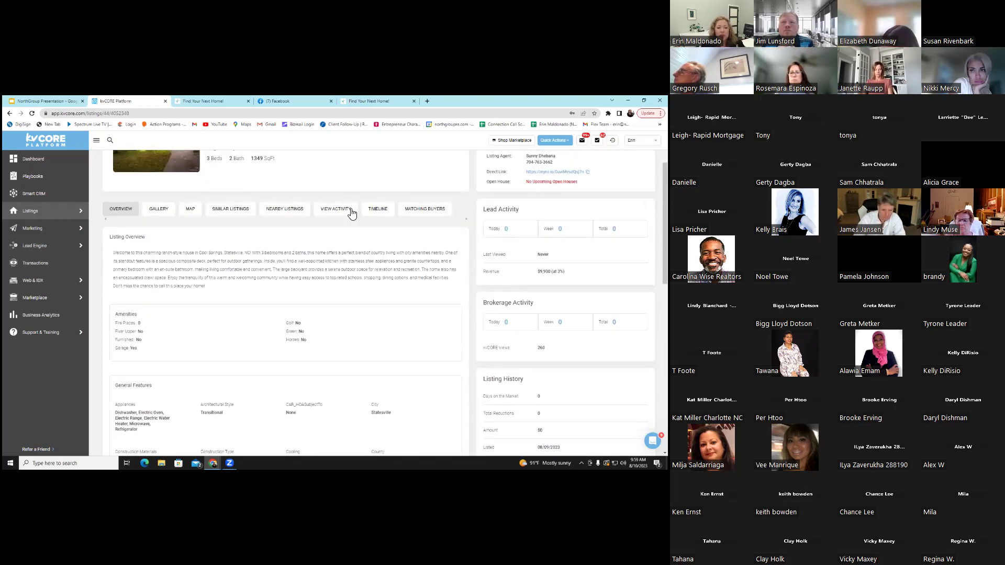
scroll(351, 269, "up", 2)
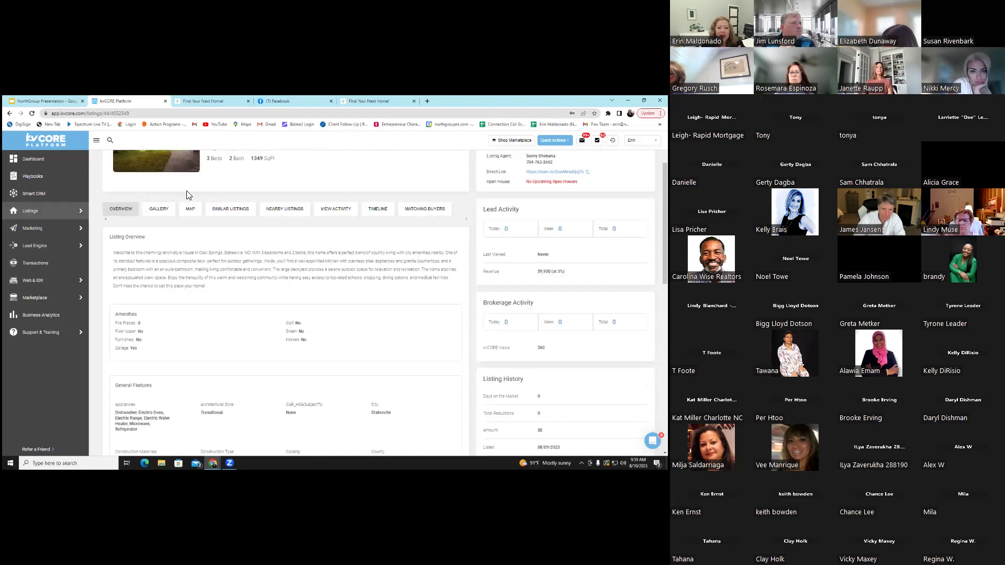
left_click(424, 209)
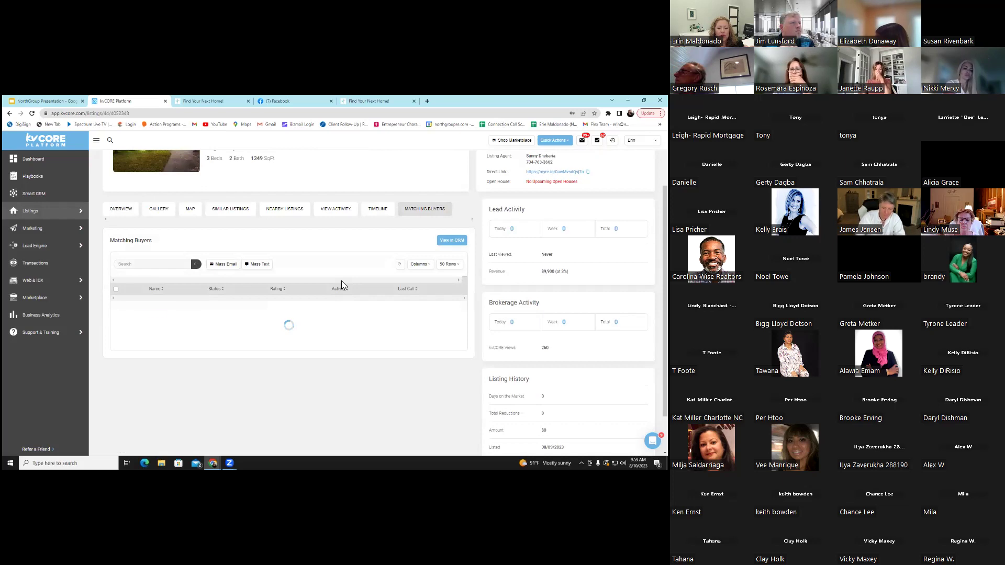
Tick the single matching buyer and scroll back to the top of the listing
left_click(116, 315)
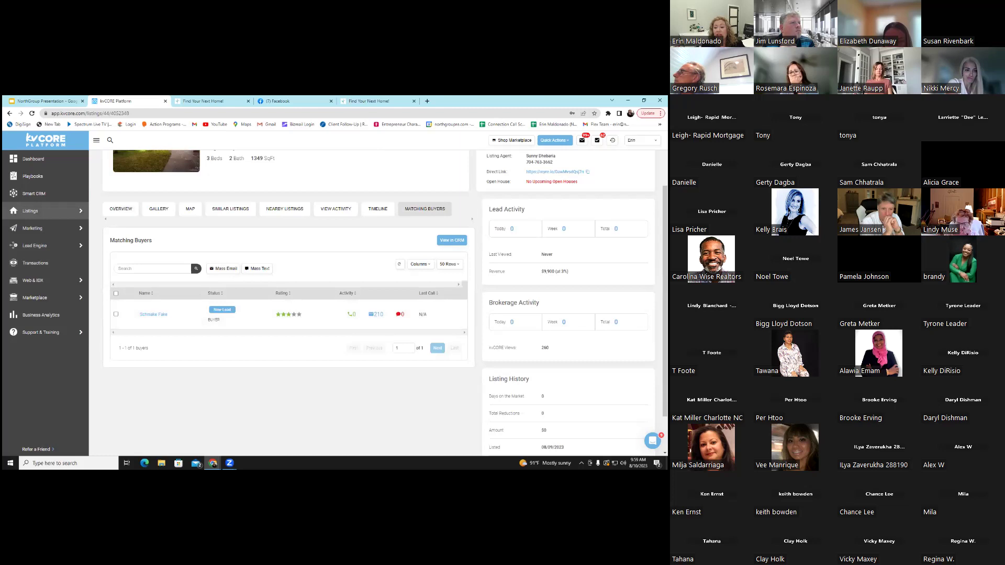
scroll(286, 288, "up", 3)
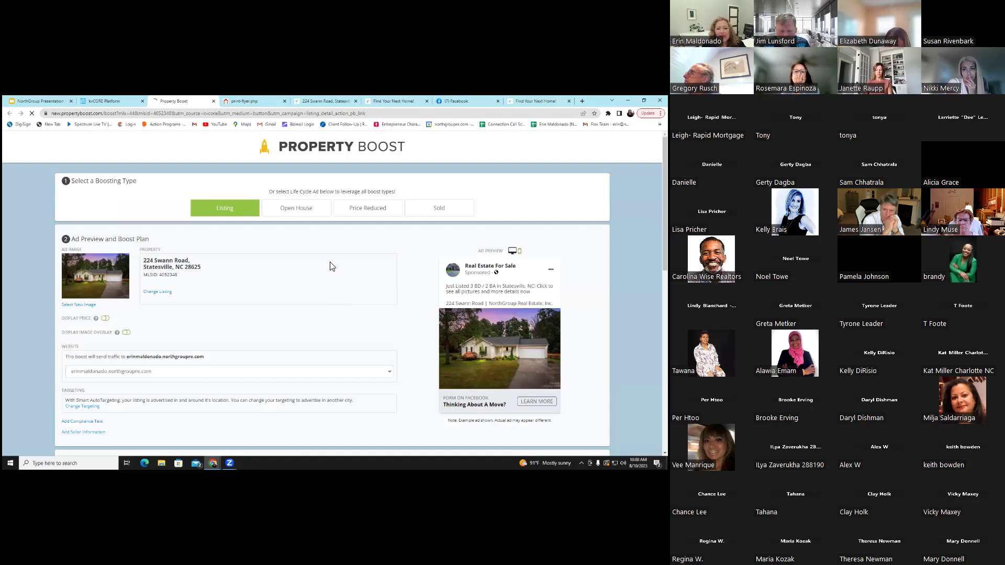
Preview the Open House ad and highlight the $60 plan's 2000 views and 12-16 contacts
left_click(301, 209)
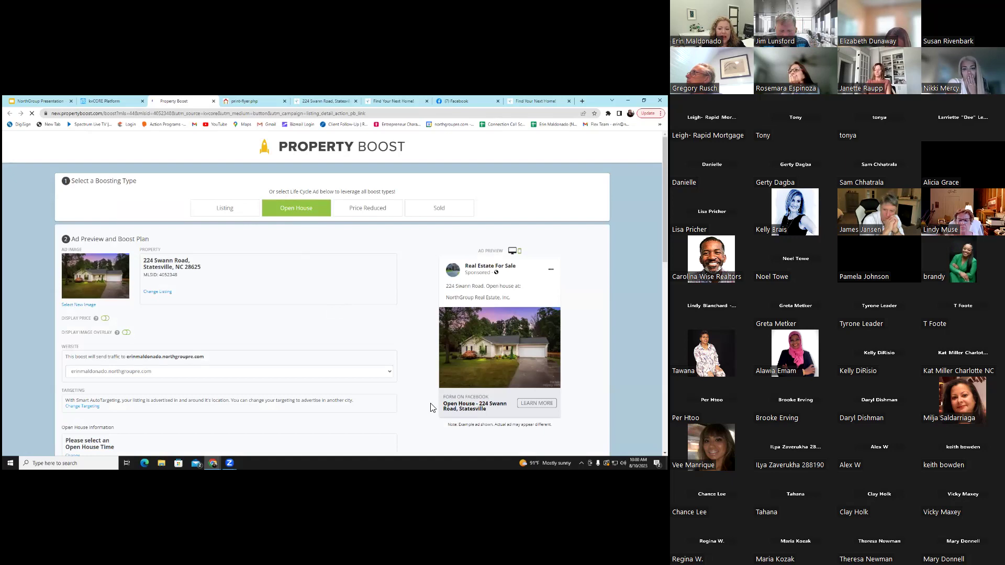
scroll(335, 293, "down", 2)
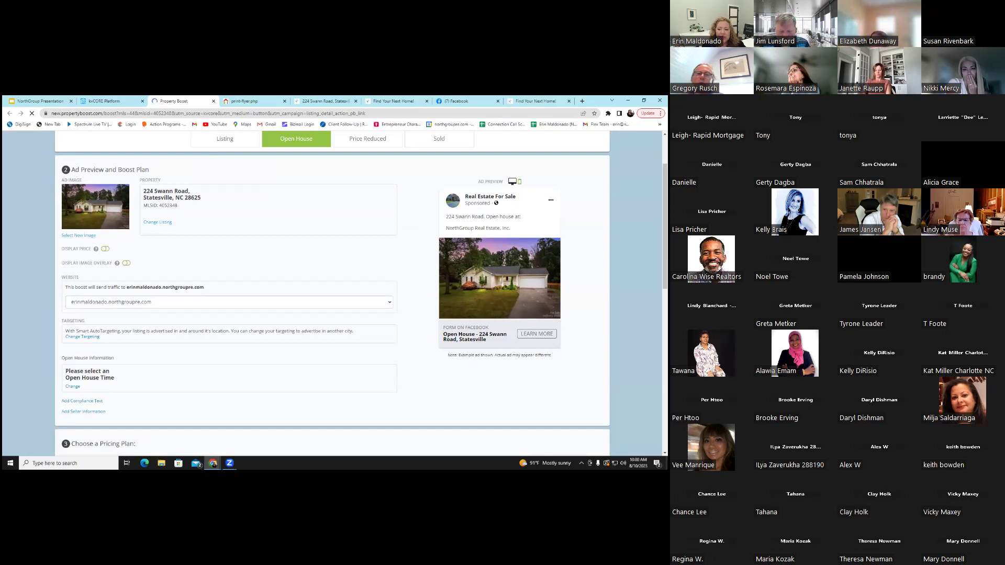
scroll(219, 259, "down", 4)
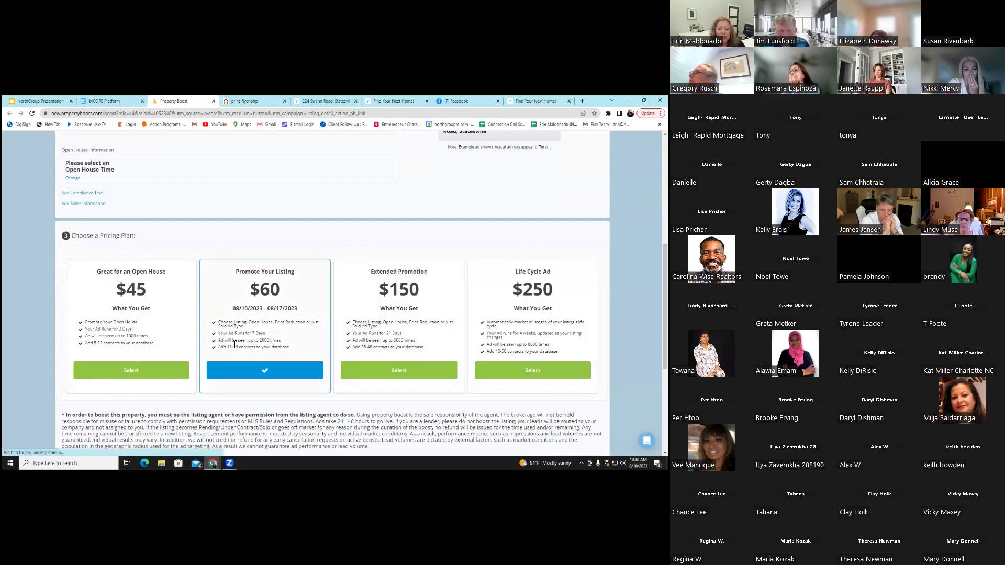
left_click_drag(220, 340, 286, 345)
left_click(237, 336)
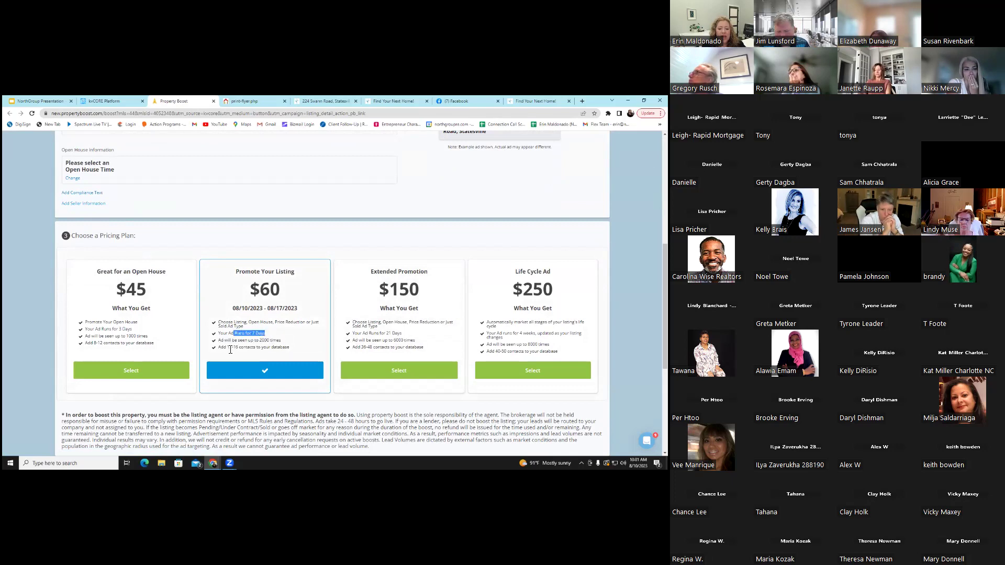
left_click_drag(228, 348, 292, 349)
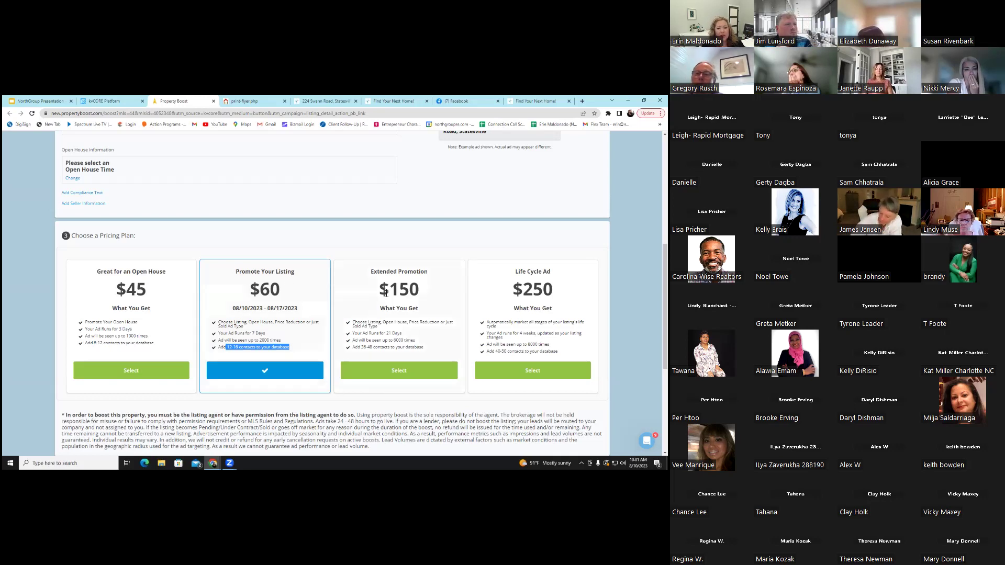
scroll(398, 315, "up", 5)
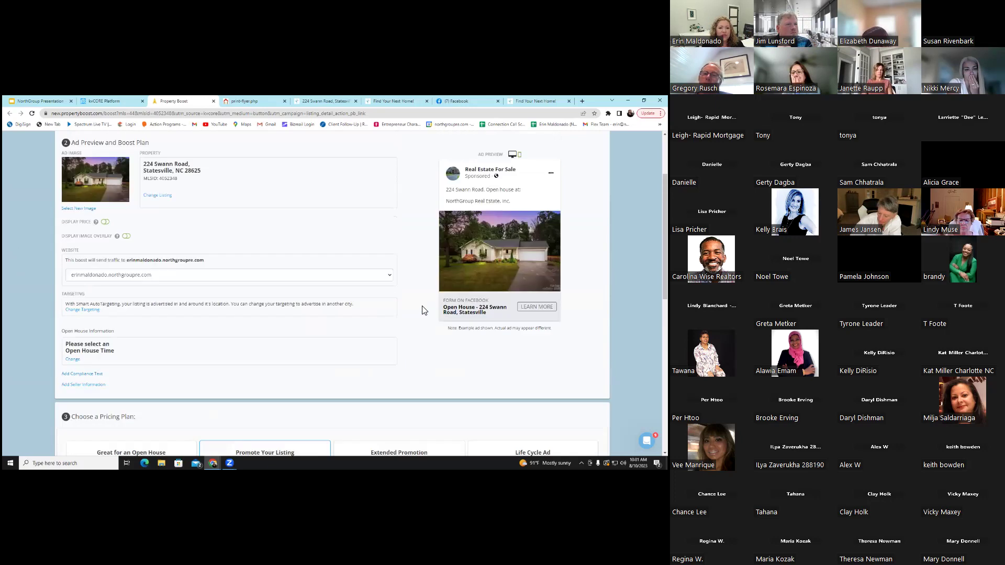
Preview the Price Reduced and Sold ad versions, then return to the kvCORE listing
left_click(355, 212)
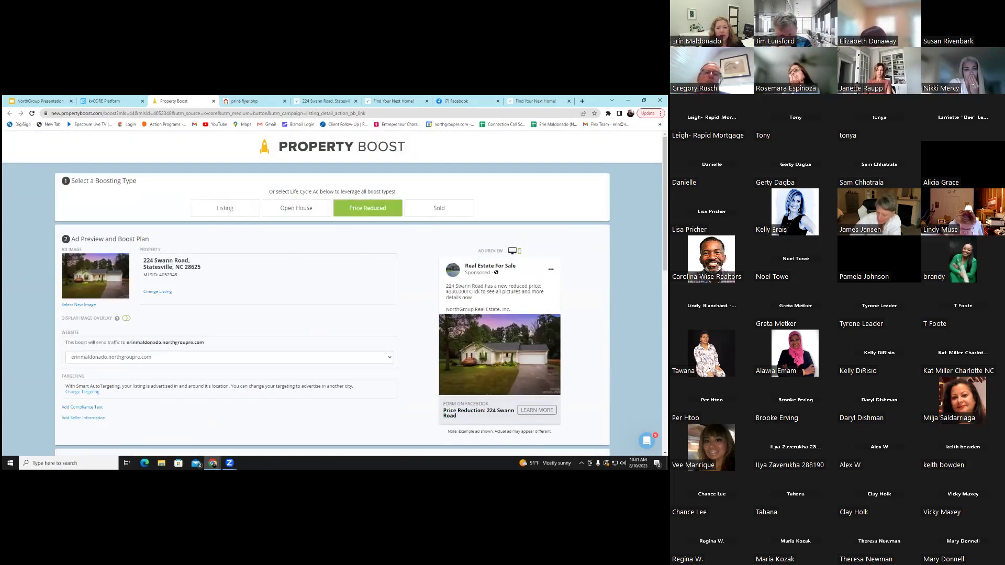
left_click(439, 209)
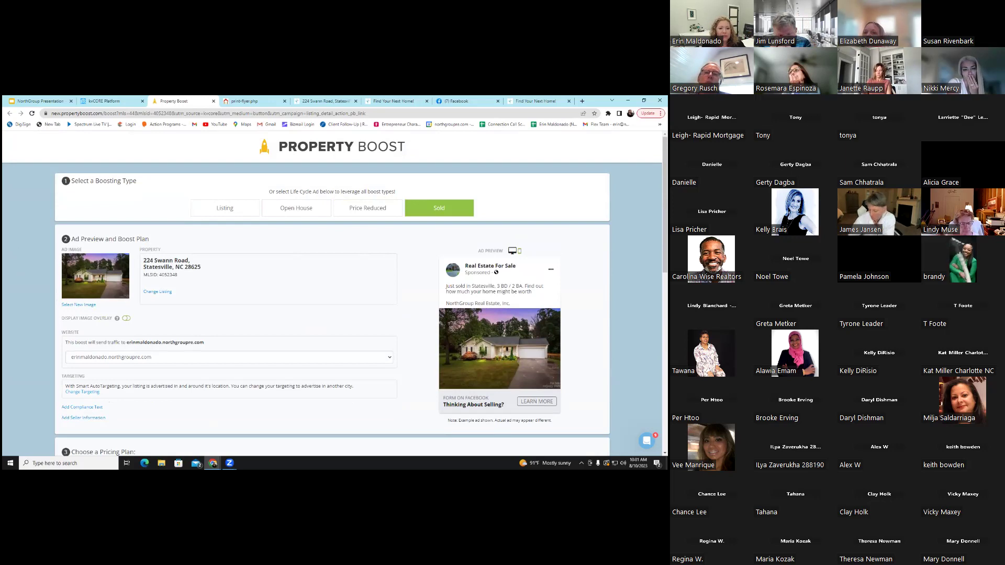
scroll(299, 278, "down", 6)
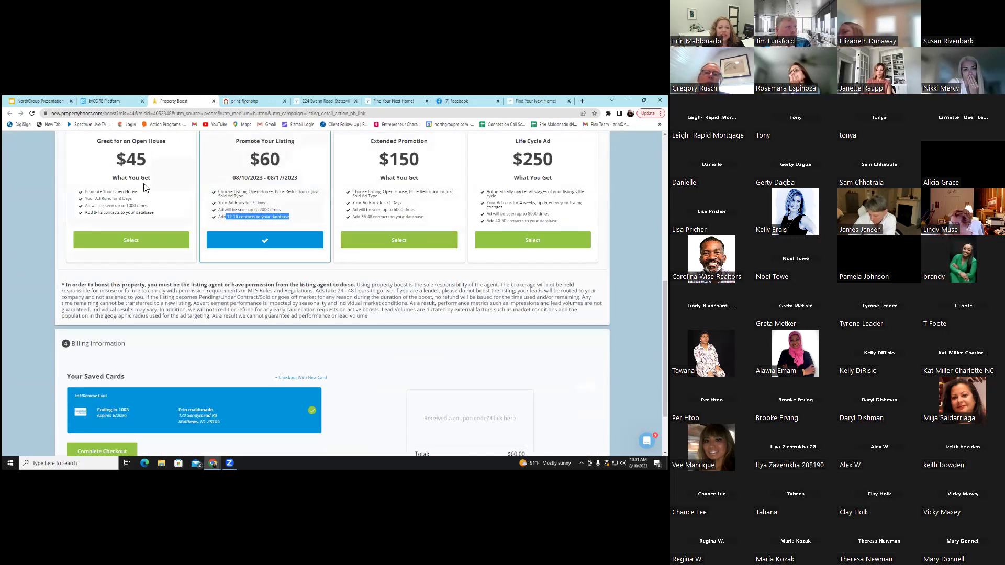
scroll(264, 227, "up", 6)
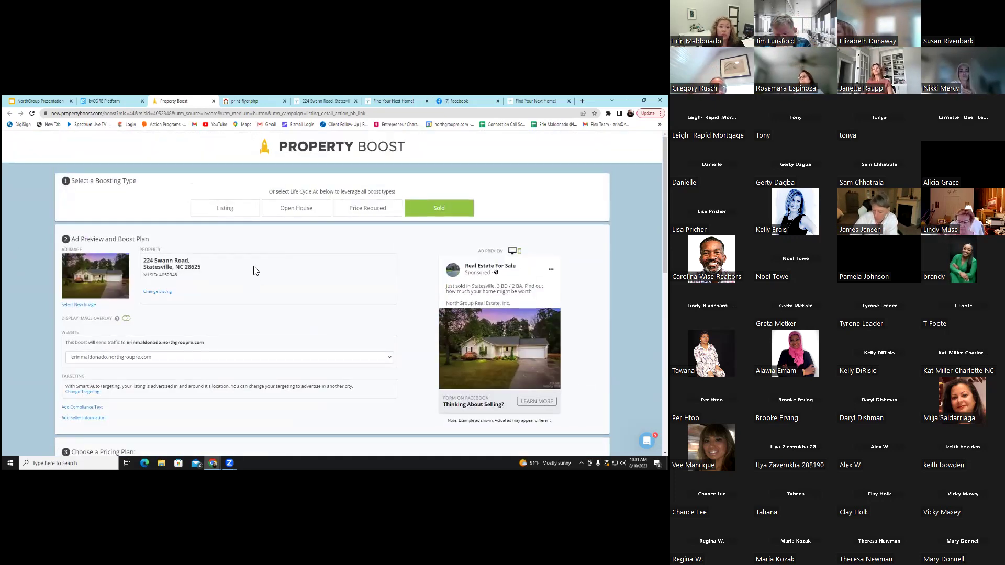
left_click(119, 101)
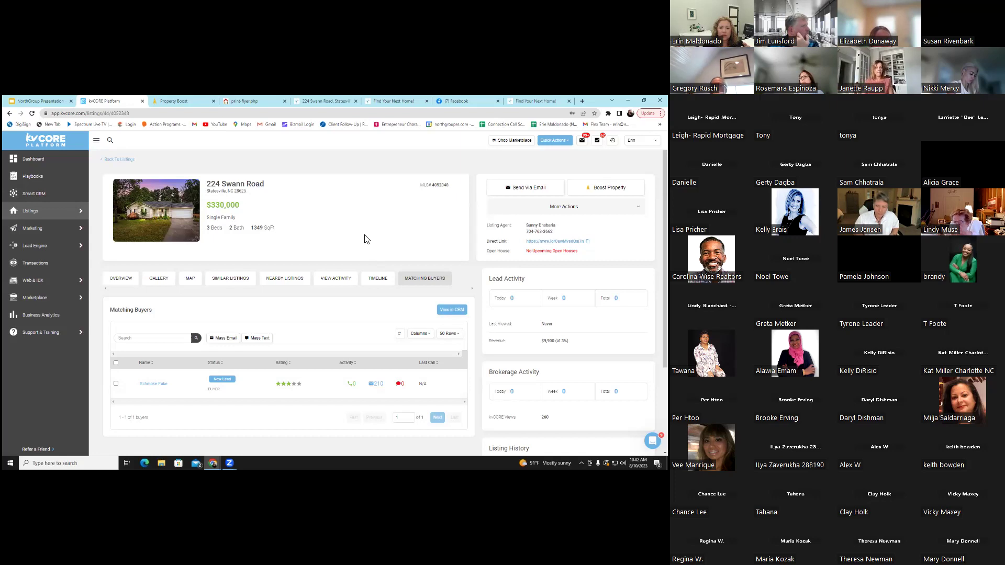
Check the account dropdown options, then go to the Playbooks page
mouse_move(76, 215)
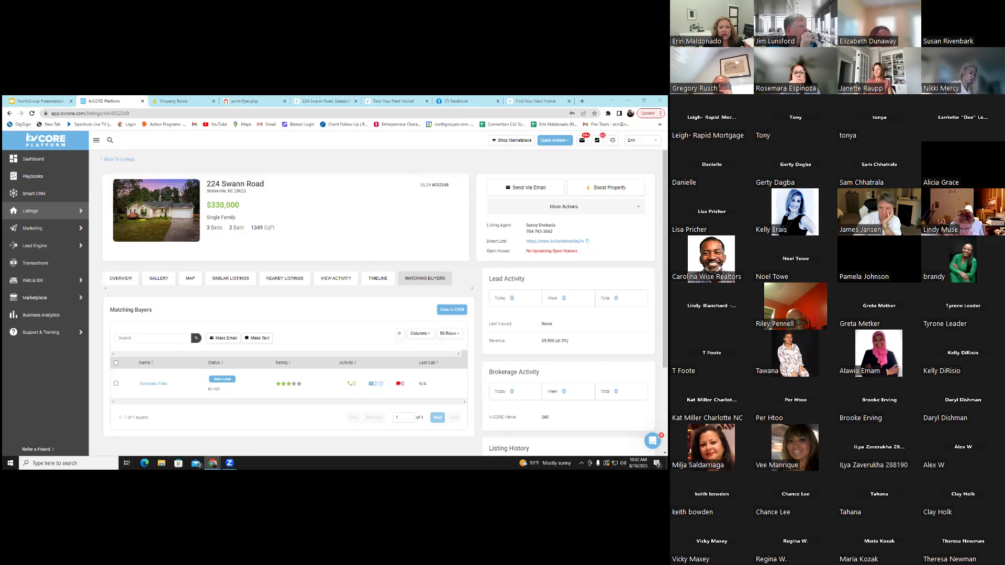
left_click(641, 141)
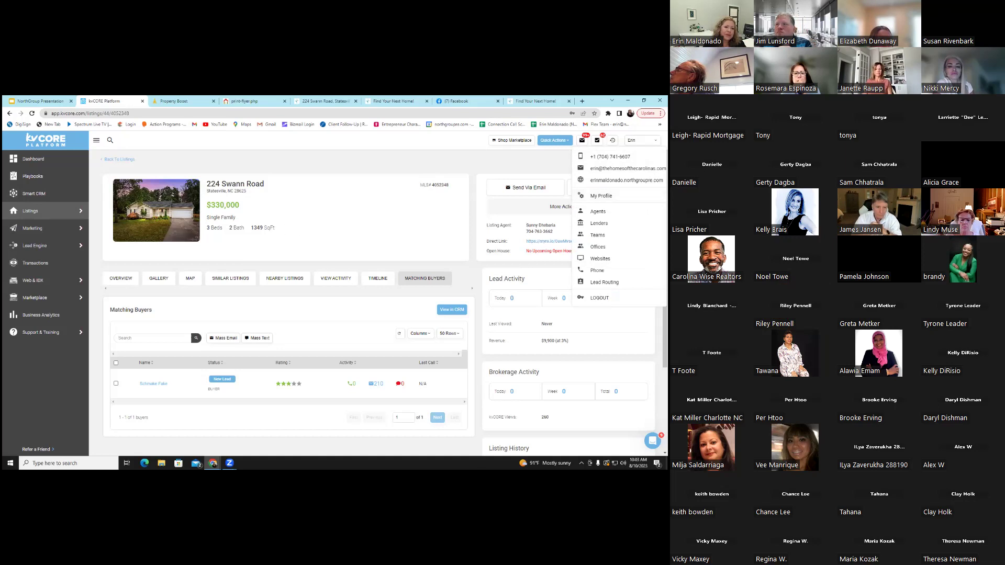
mouse_move(39, 213)
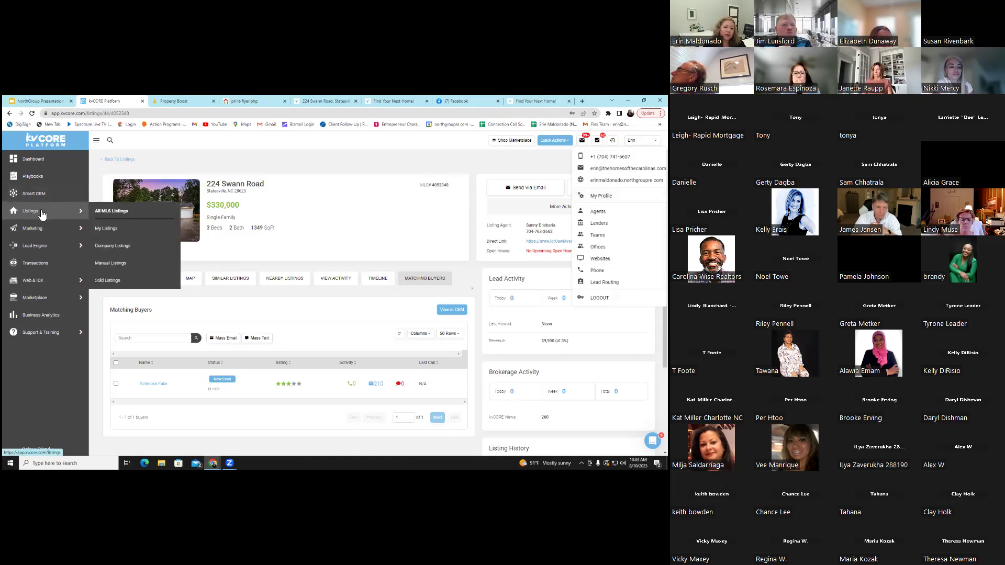
left_click(46, 182)
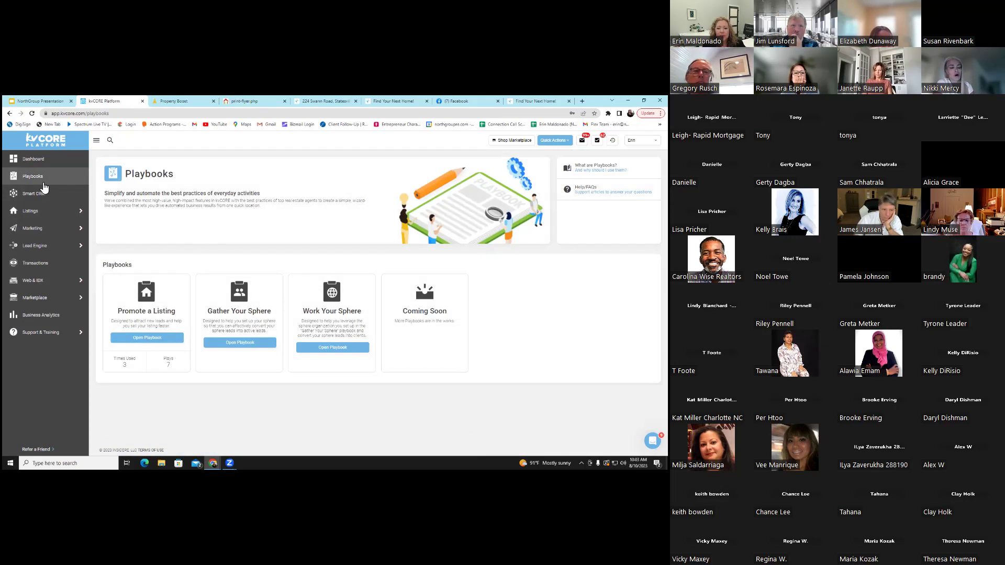
From Work Your Sphere, go to Gather Your Sphere and open its landing page link in a new tab
left_click(333, 348)
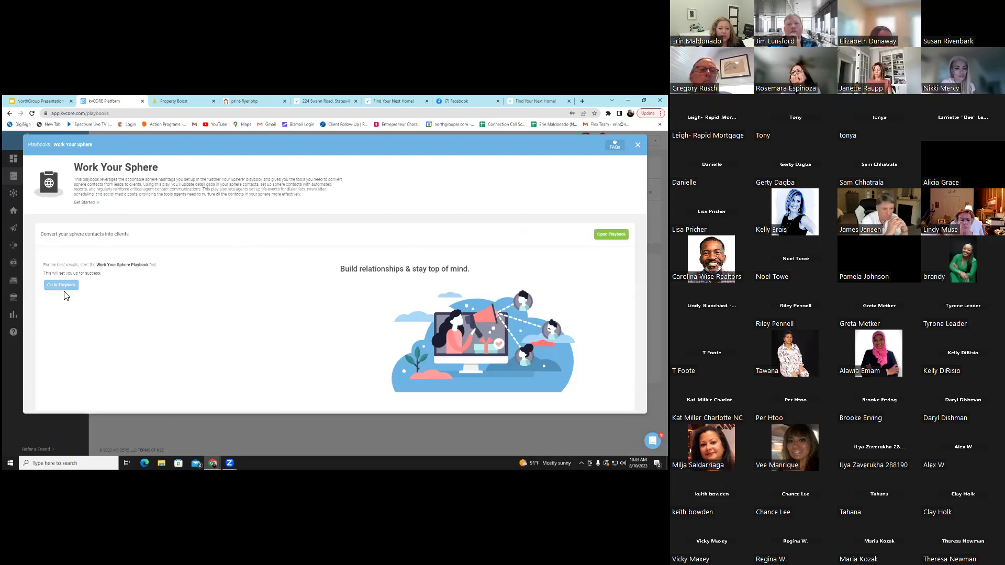
left_click(64, 288)
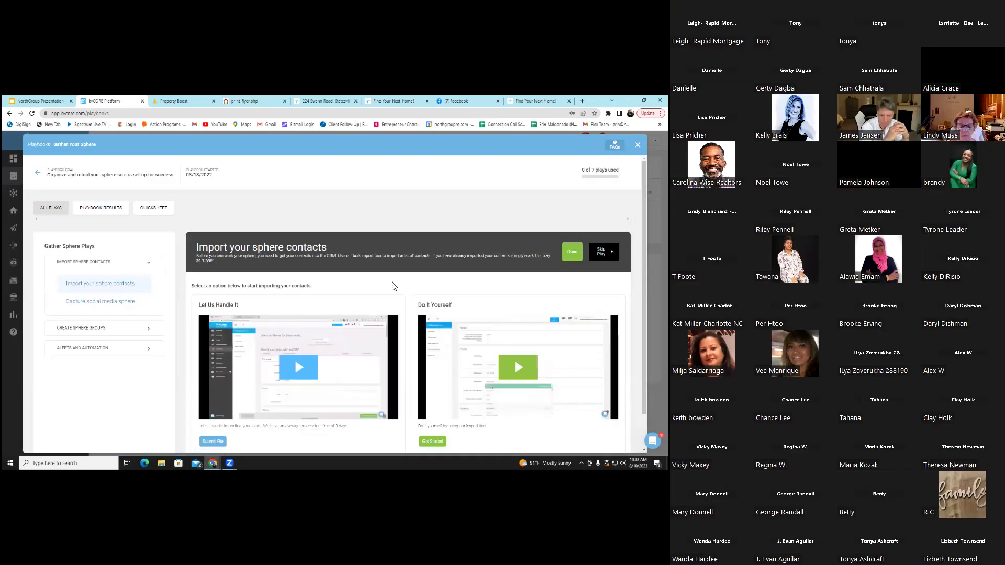
scroll(390, 286, "down", 1)
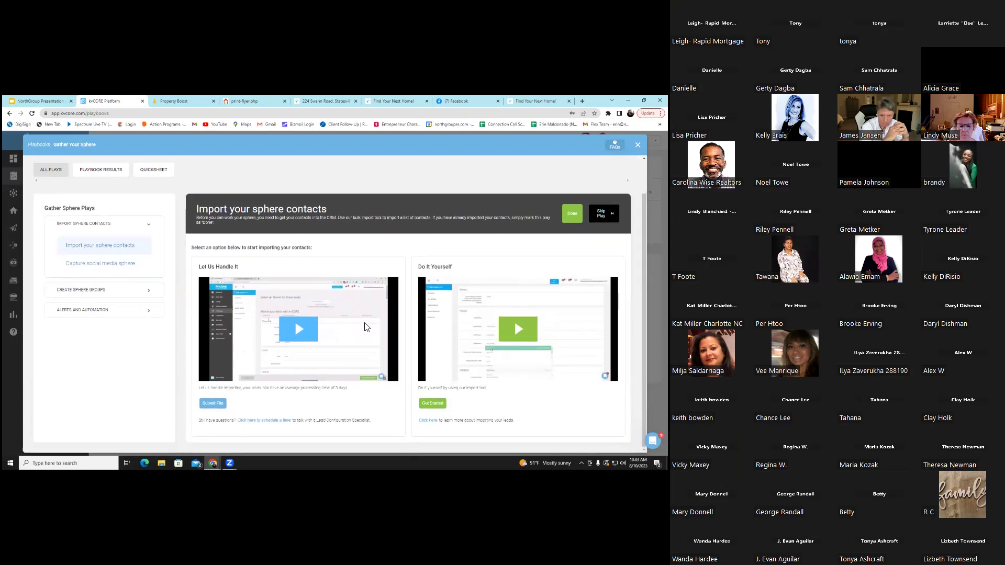
scroll(348, 267, "up", 1)
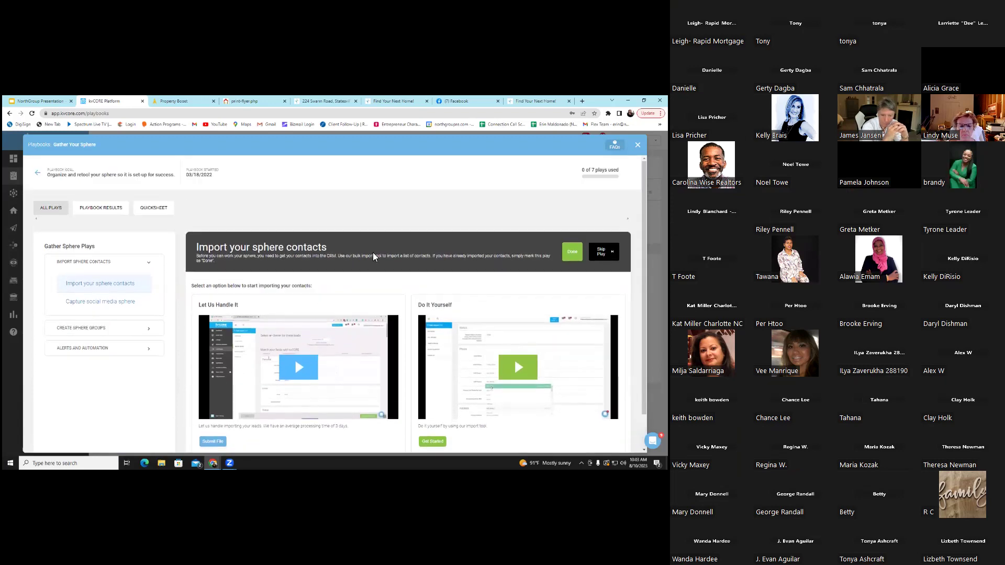
left_click(166, 212)
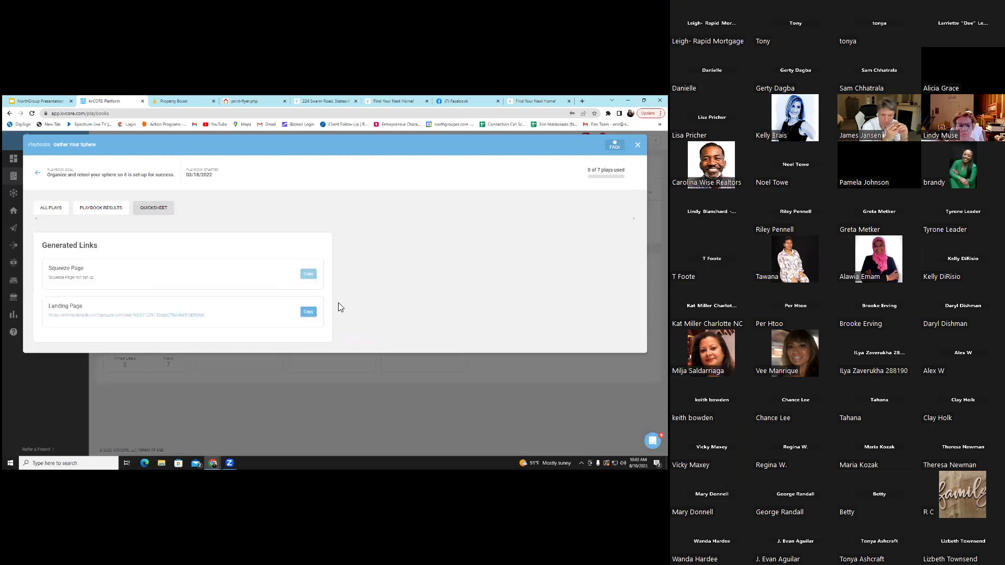
left_click(77, 318)
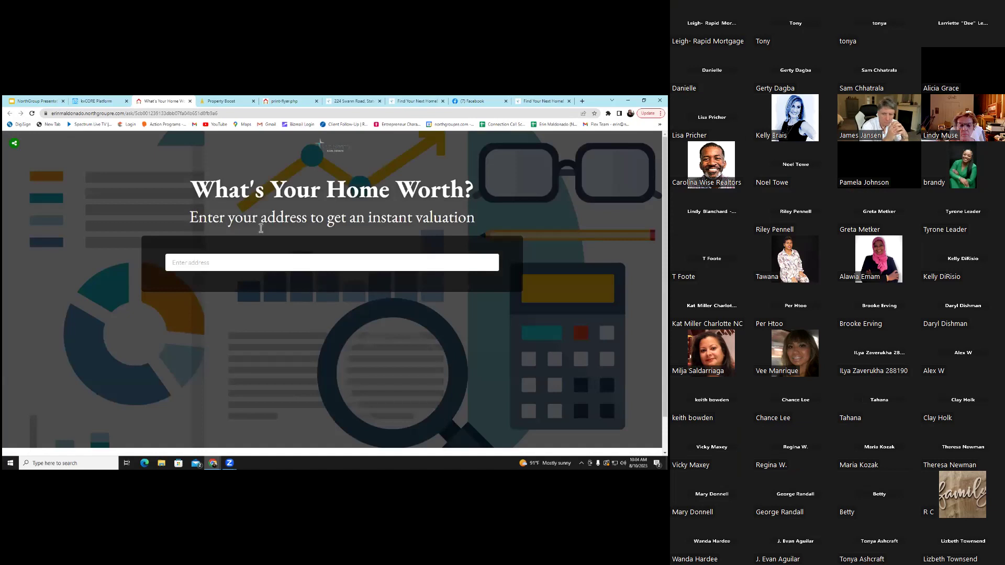
left_click(208, 266)
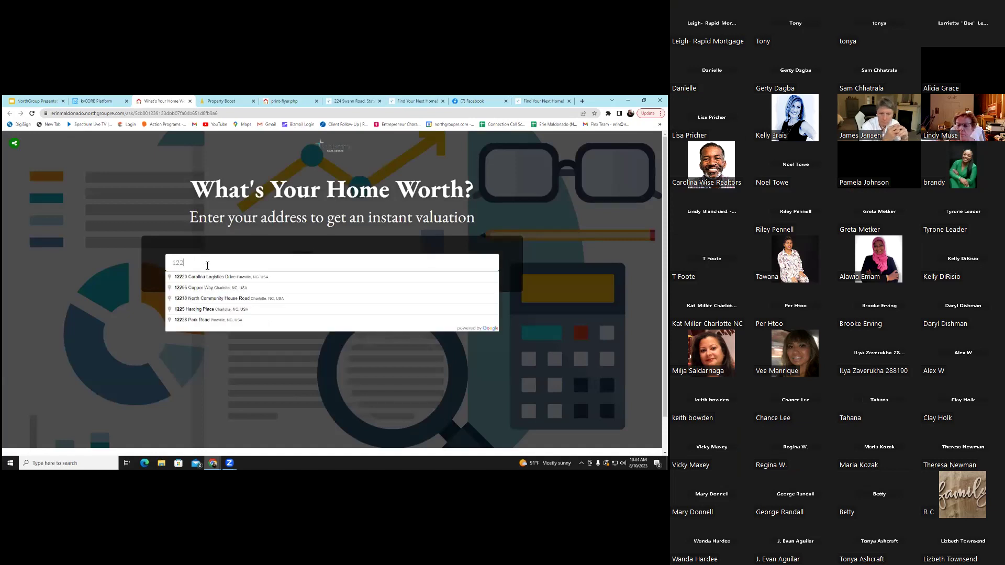
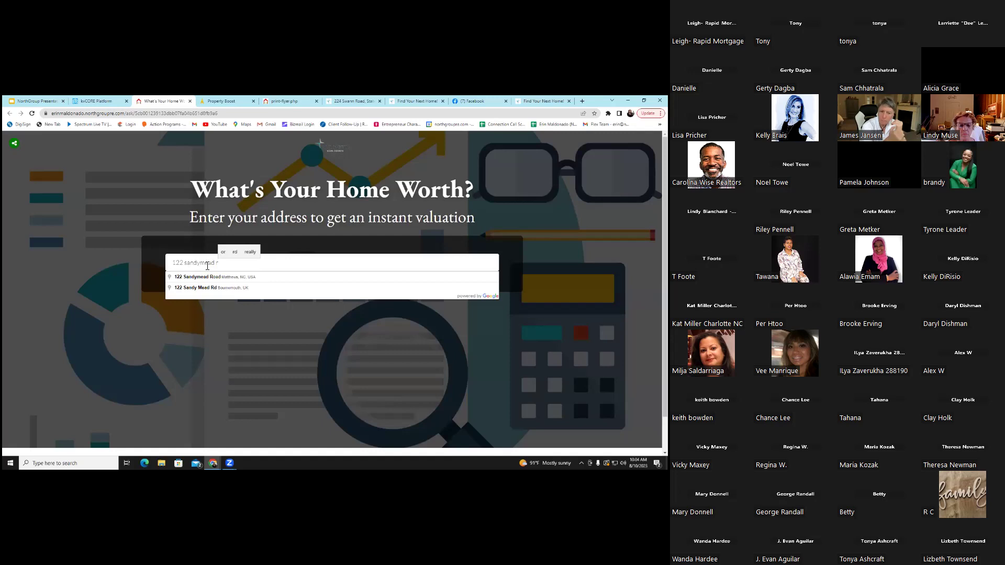
left_click(209, 281)
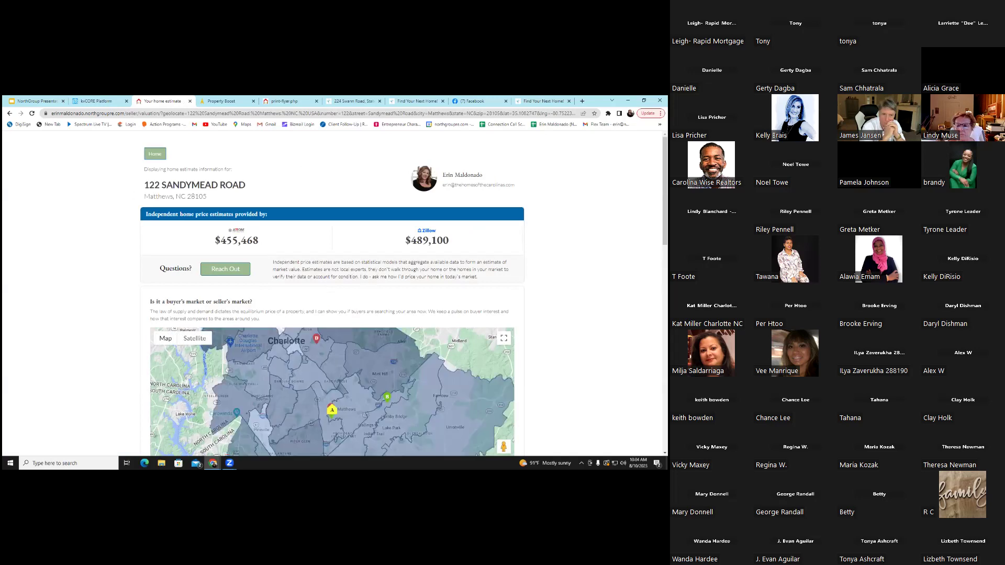
scroll(332, 293, "down", 10)
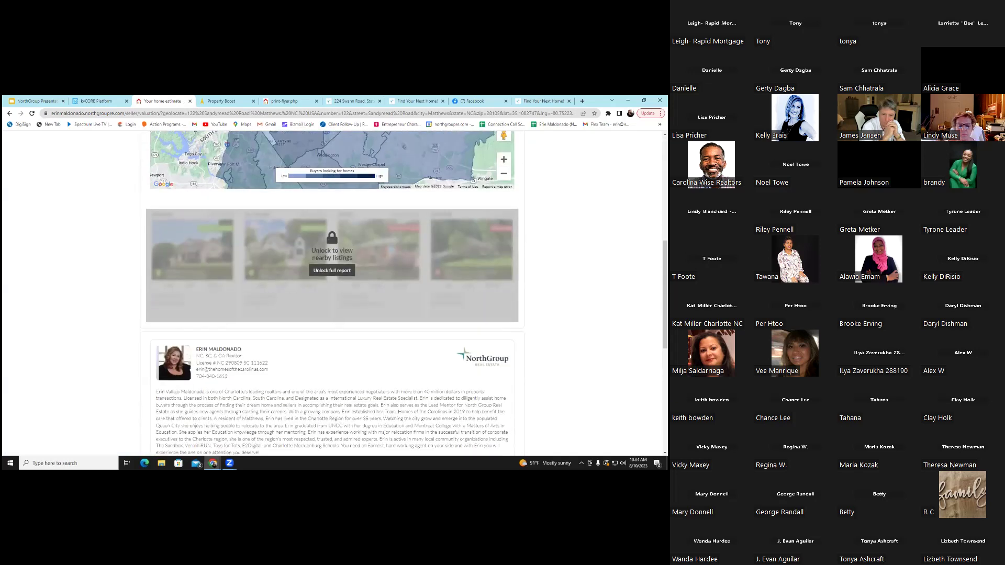
Open and cancel the Unlock full report form, review the $455,468–$489,100 estimate, return to kvCORE
left_click(335, 271)
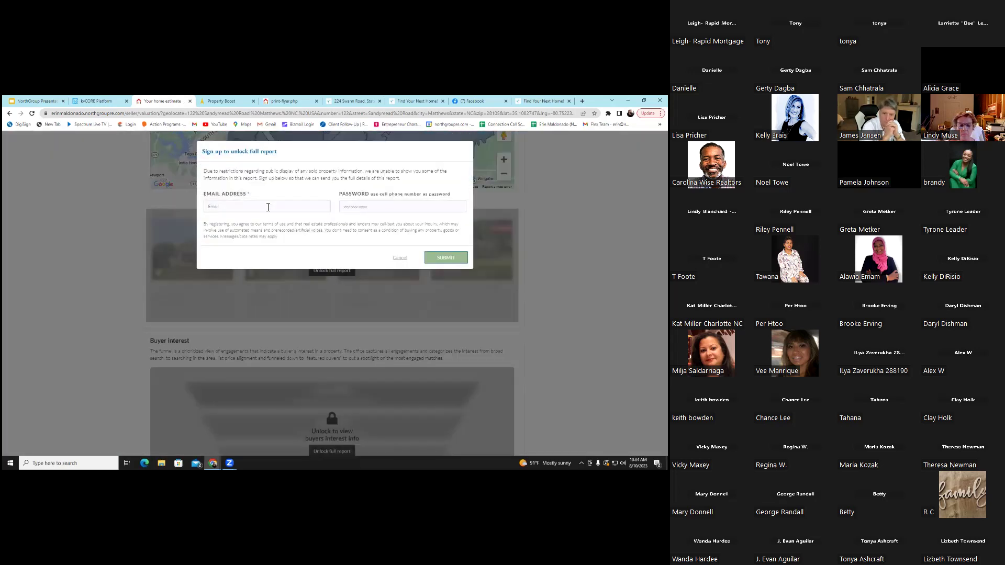
left_click(400, 258)
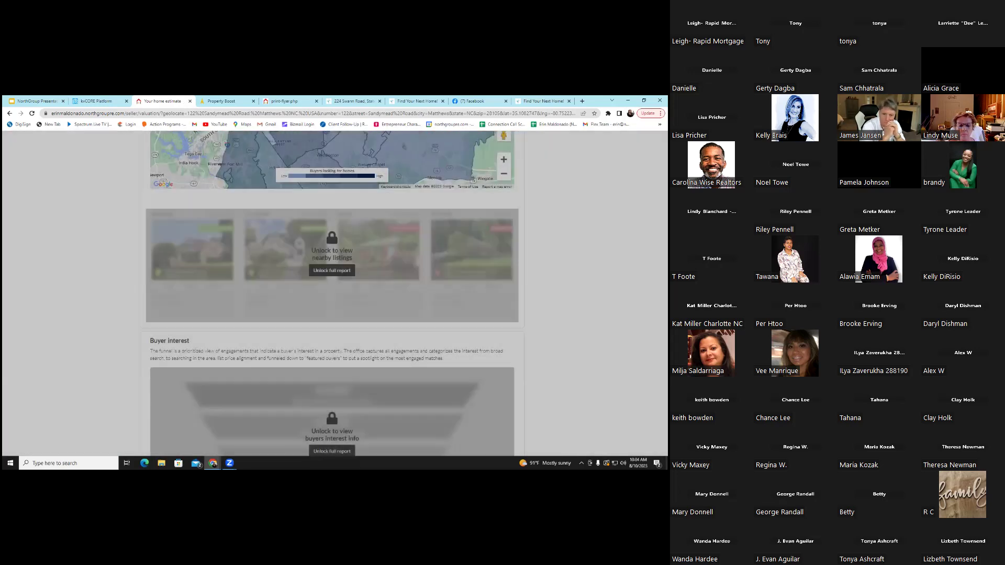
scroll(401, 263, "down", 1)
scroll(401, 263, "down", 7)
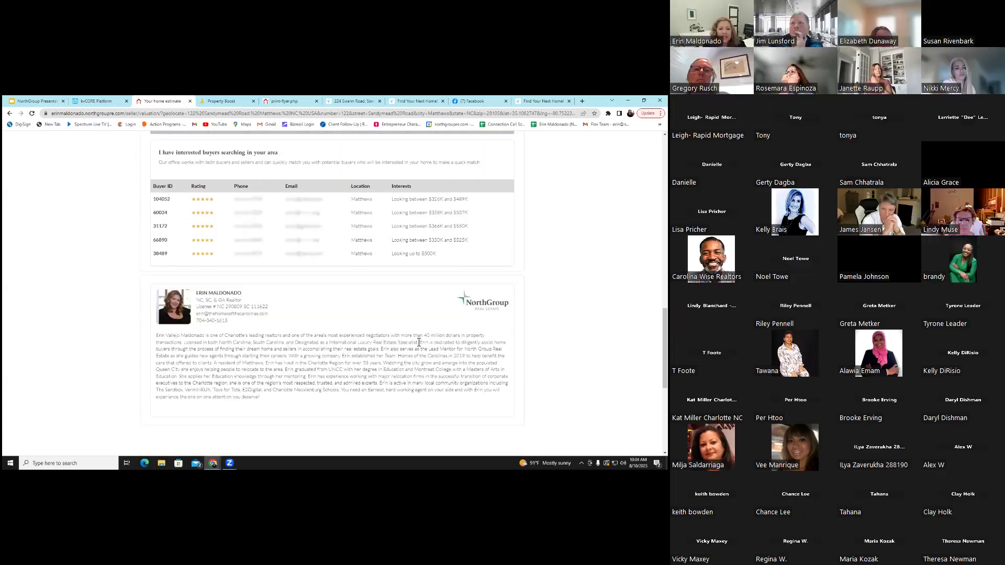
scroll(419, 346, "up", 3)
scroll(418, 341, "up", 8)
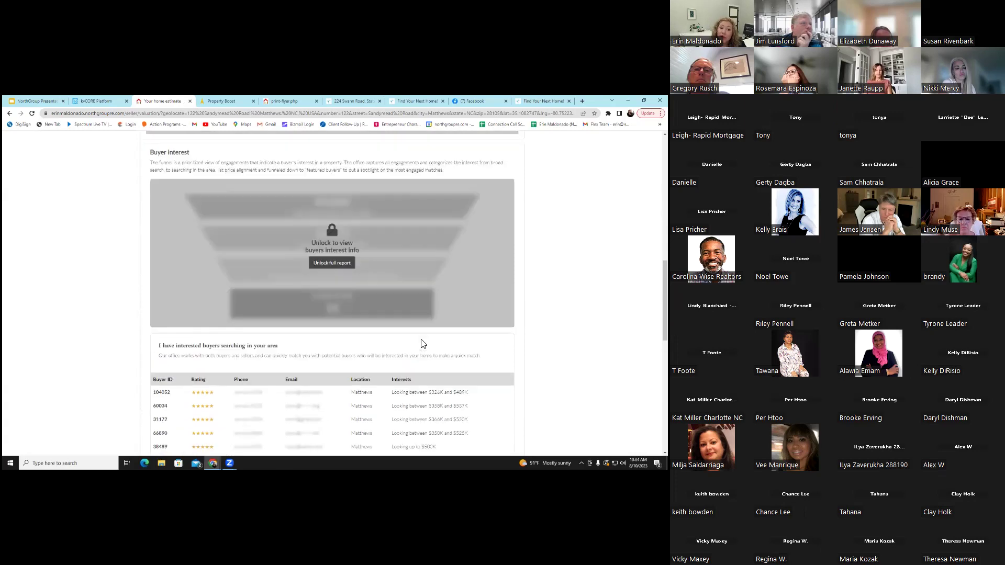
scroll(422, 342, "up", 5)
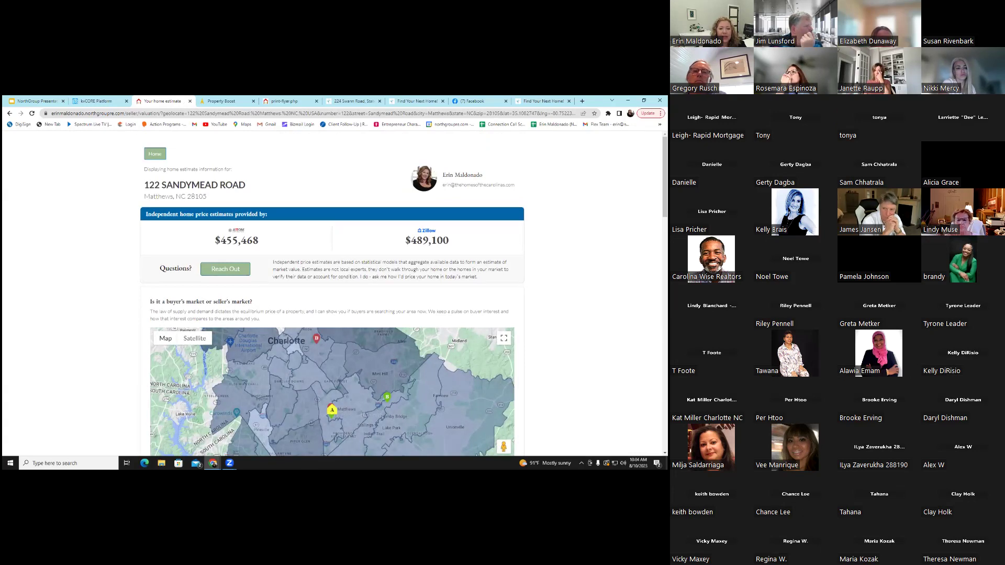
scroll(332, 293, "down", 2)
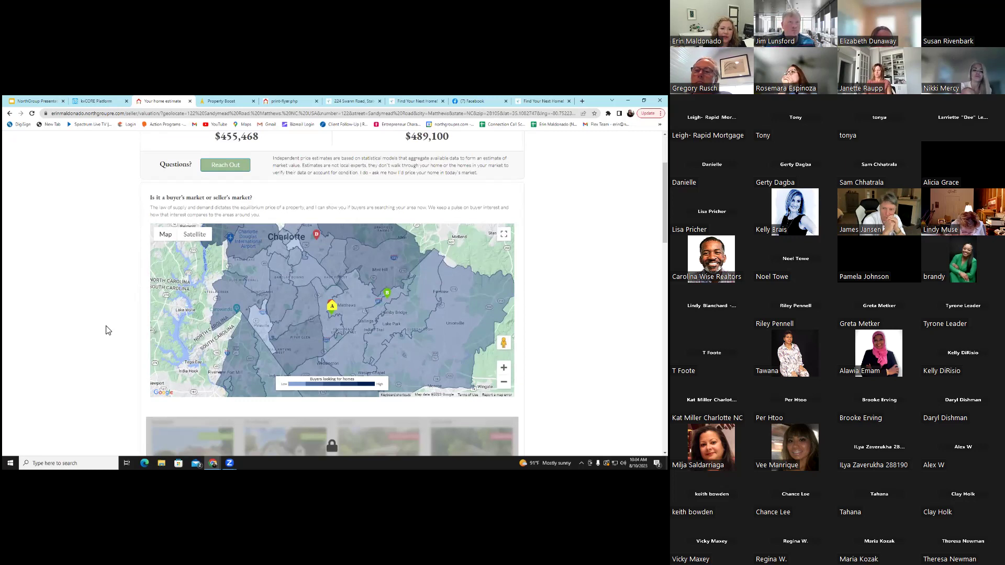
scroll(107, 327, "down", 10)
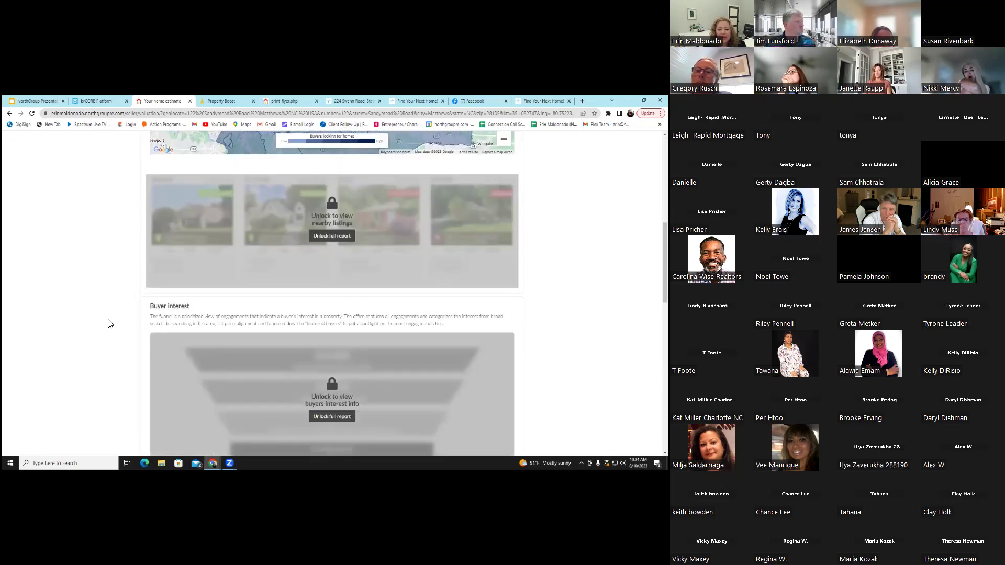
scroll(108, 324, "down", 1)
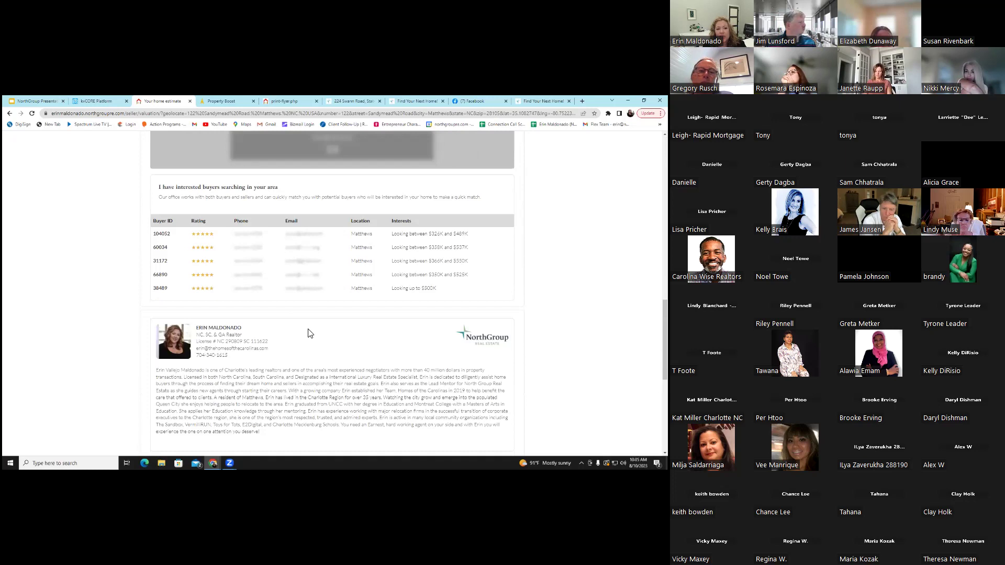
left_click(97, 101)
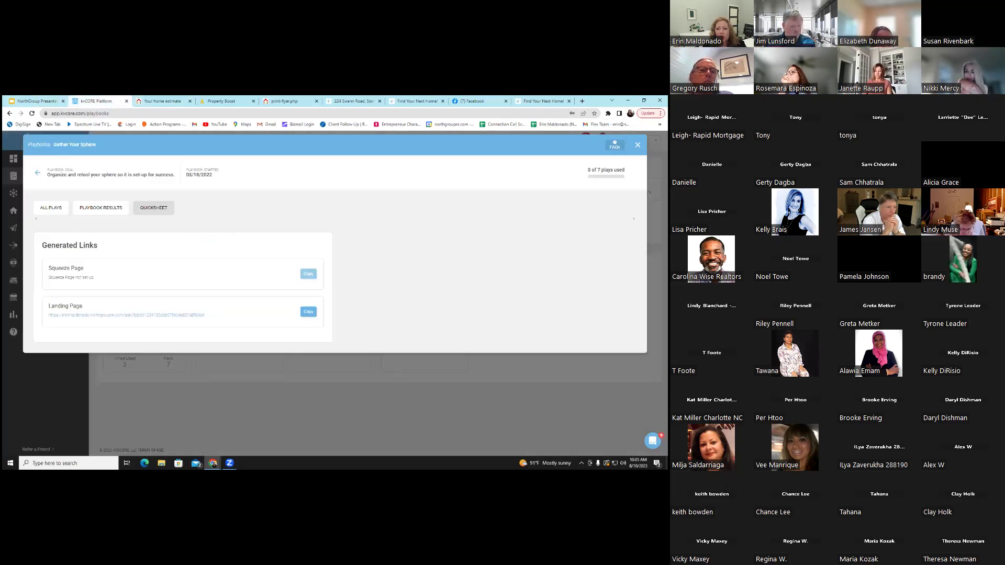
Close the quicksheet, reopen Gather Your Sphere's quicksheet via Work Your Sphere, then dismiss it
left_click(37, 172)
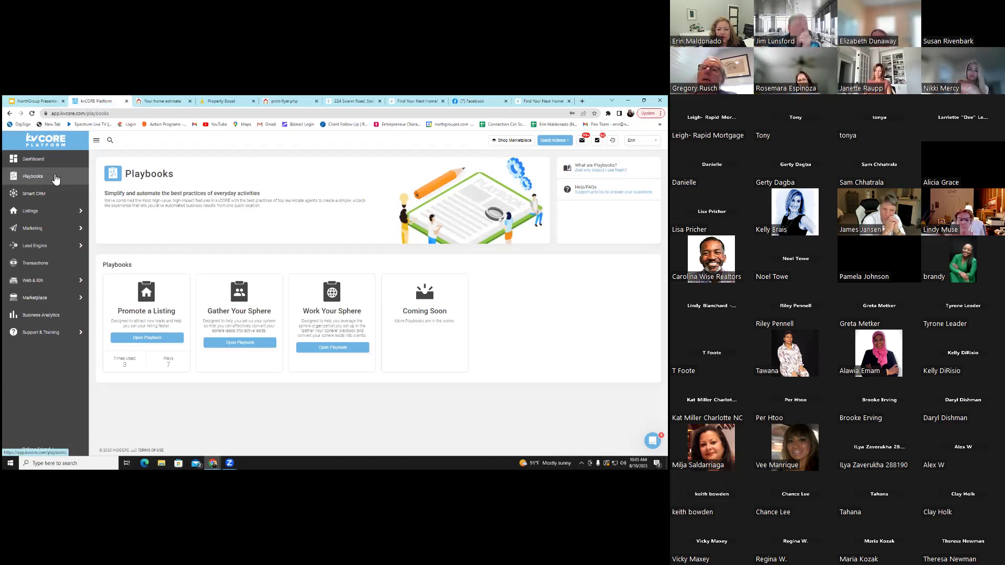
left_click(345, 348)
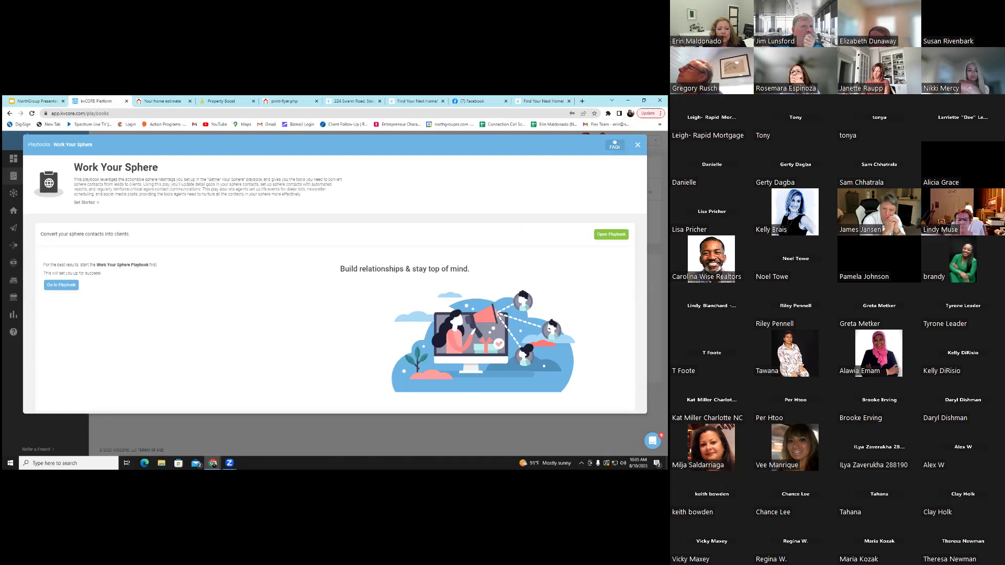
left_click(60, 285)
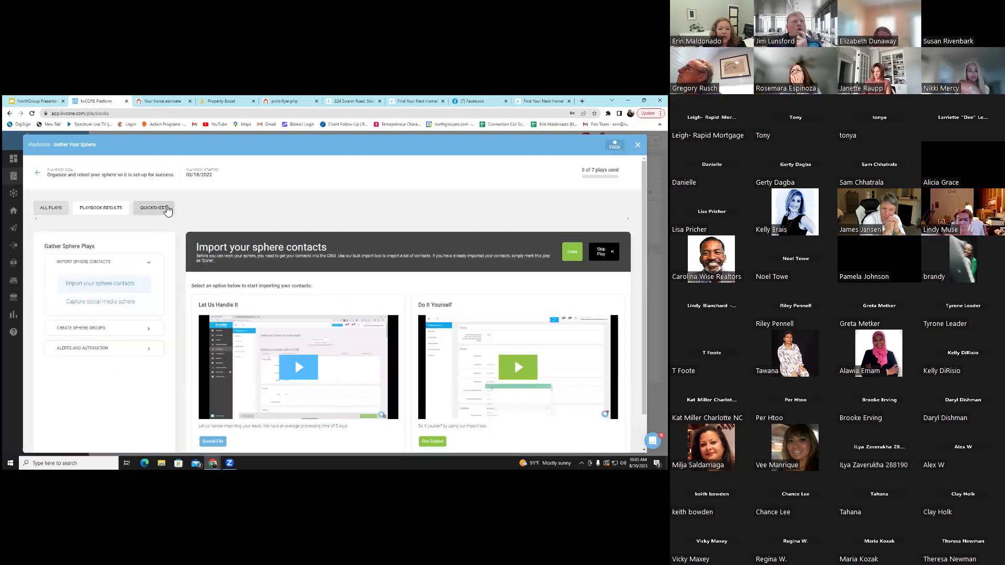
left_click(166, 208)
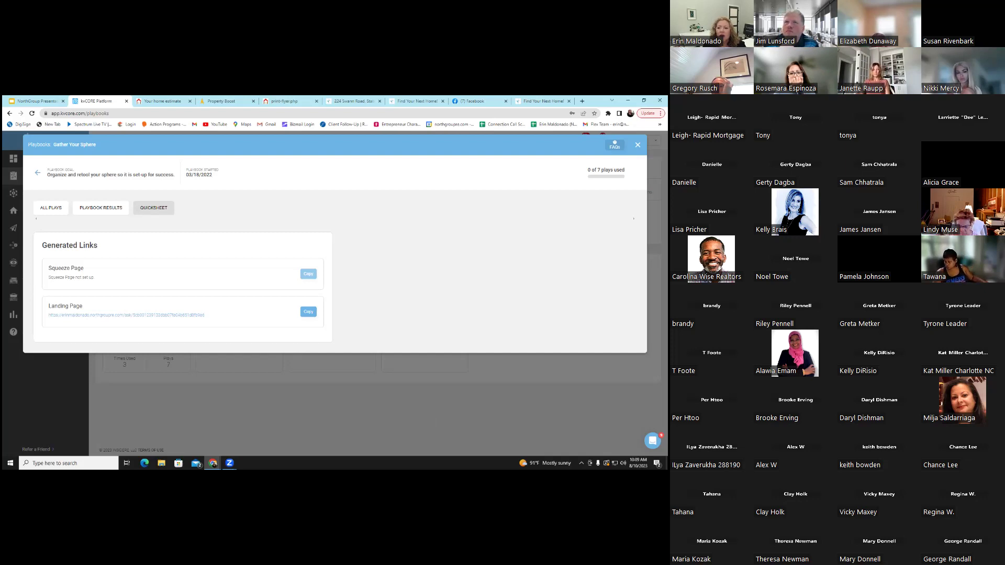
key("Escape")
mouse_move(54, 227)
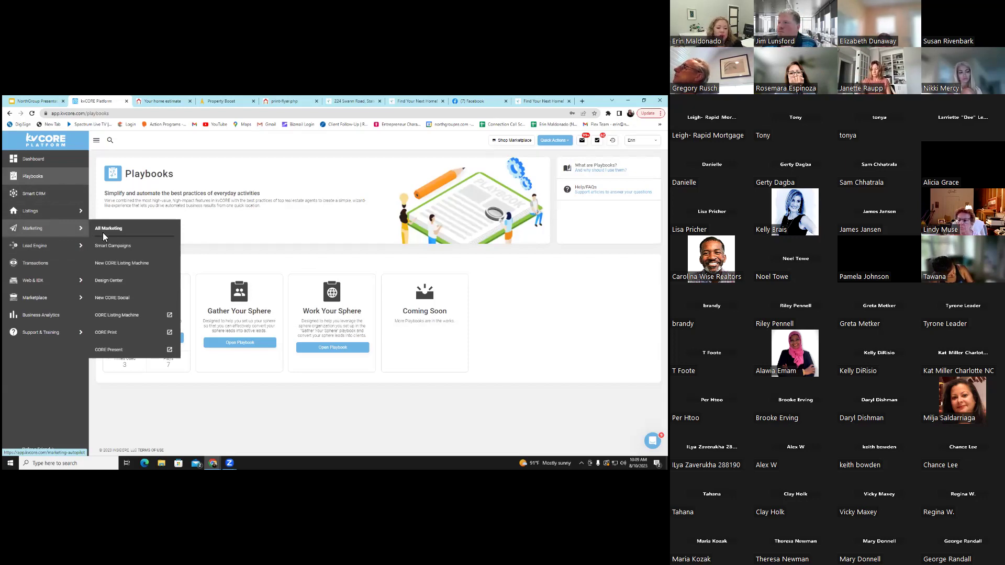
Launch CORE Present in a new tab and scroll down to its 45 past presentations
left_click(139, 350)
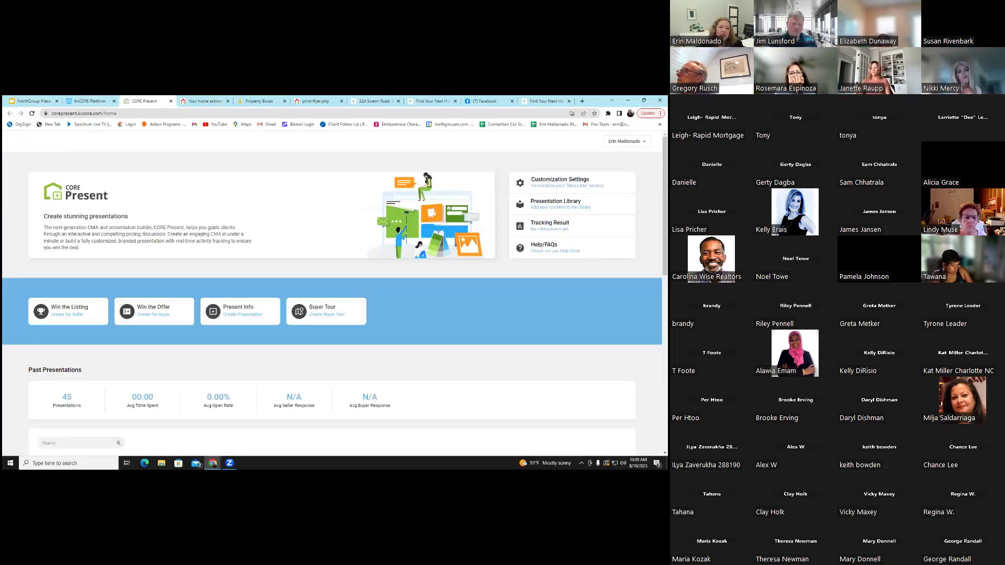
scroll(311, 304, "down", 2)
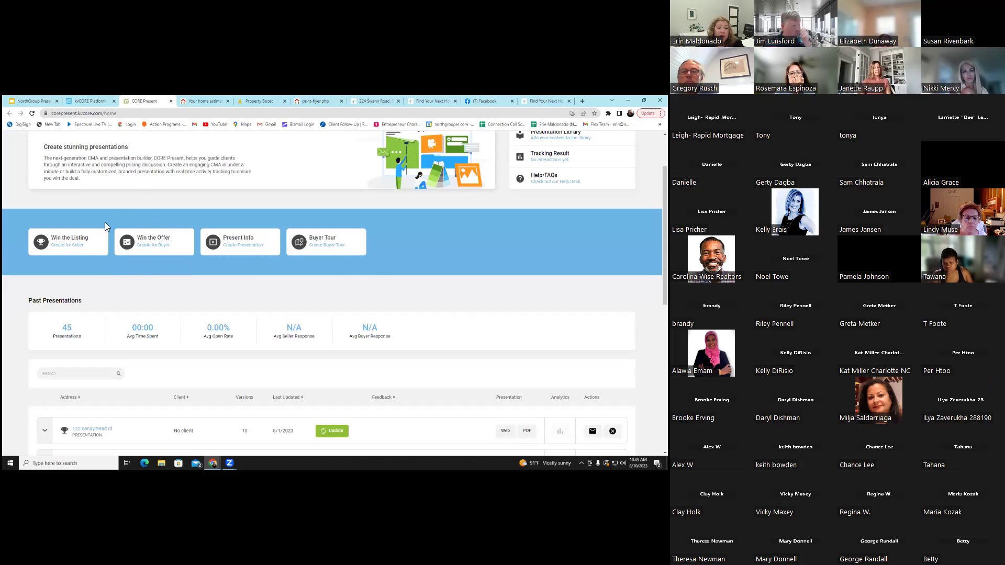
left_click(68, 242)
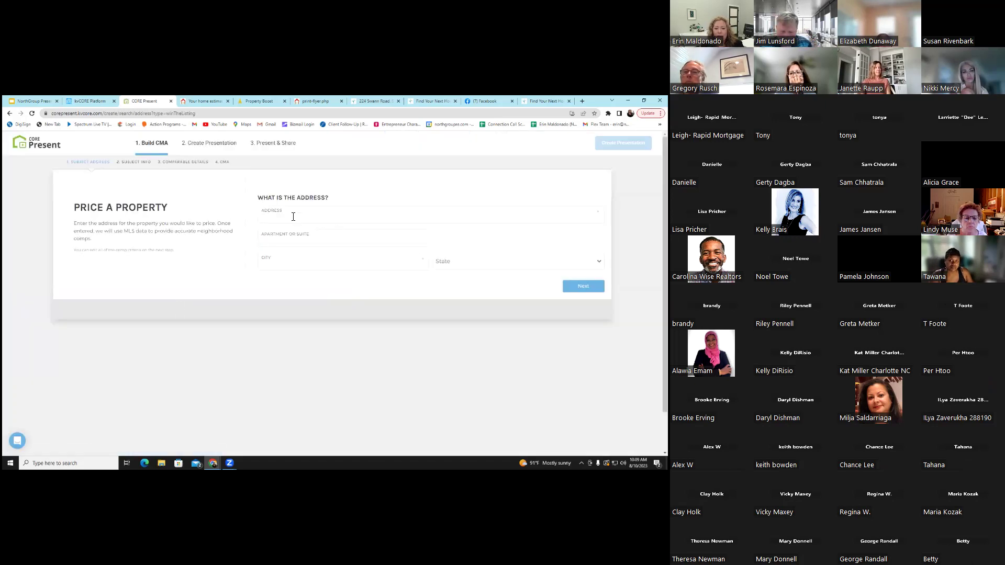
left_click(302, 218)
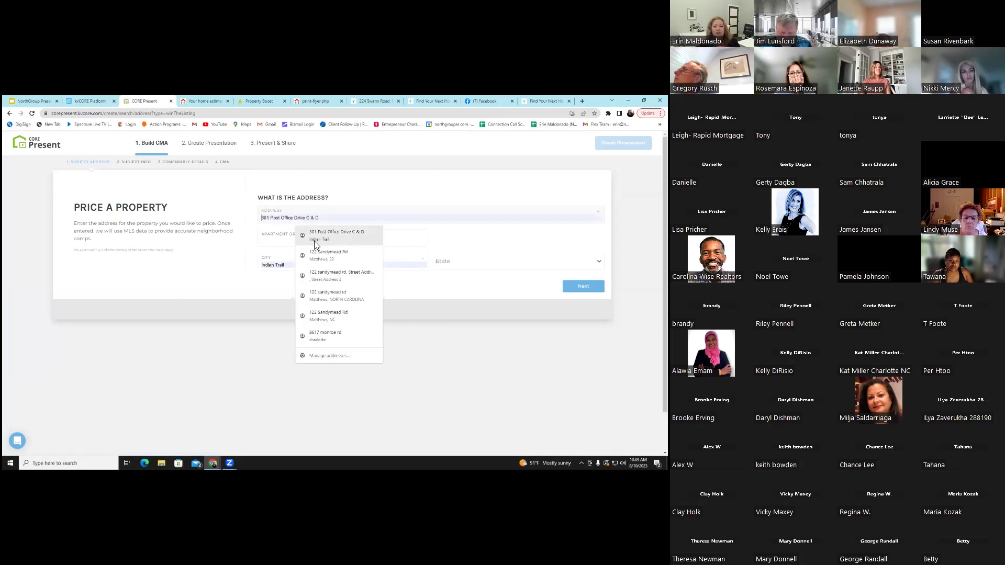
left_click(319, 258)
left_click(442, 261)
key("BackSpace")
key("BackSpace")
type("N")
type("Carolina")
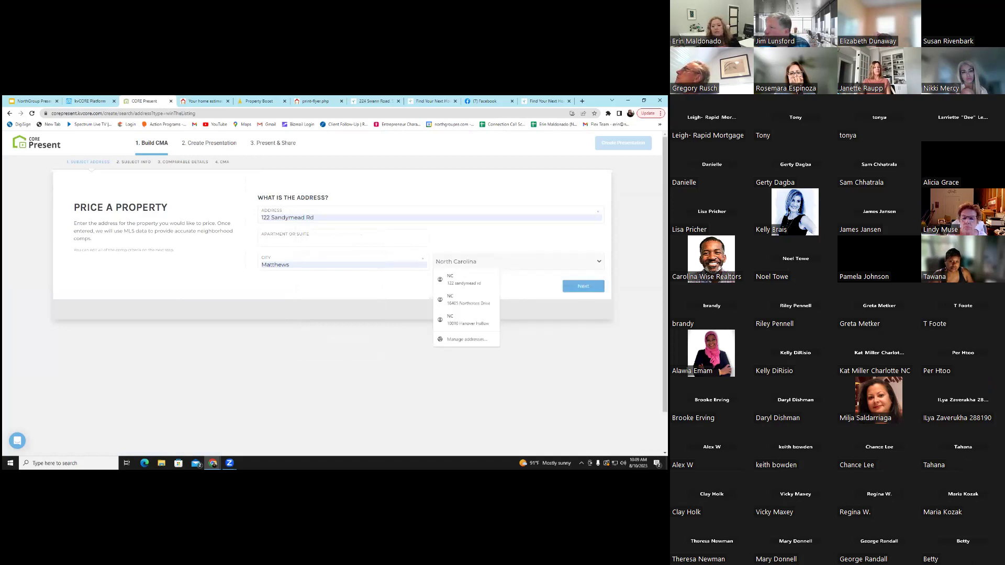
key("Return")
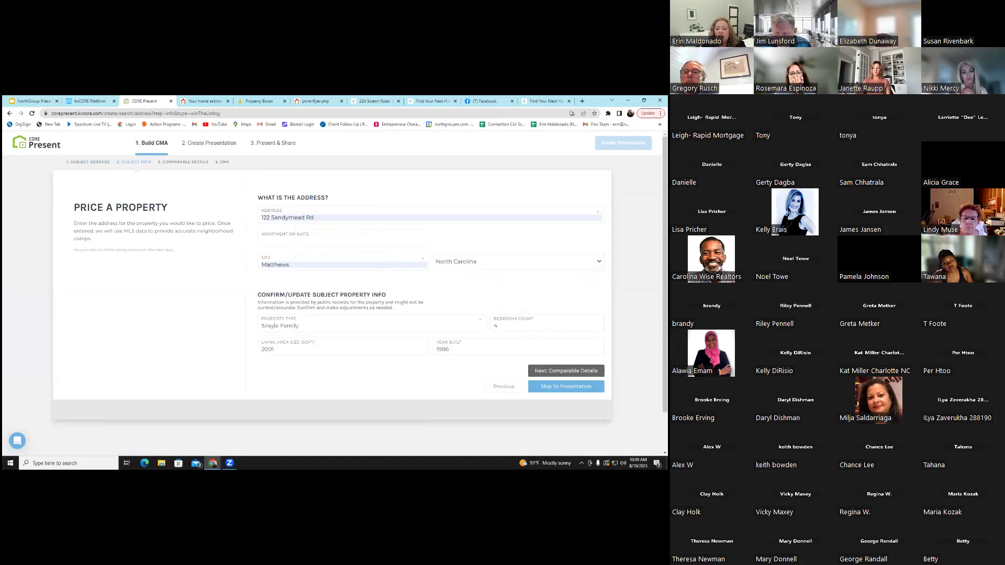
key("Return")
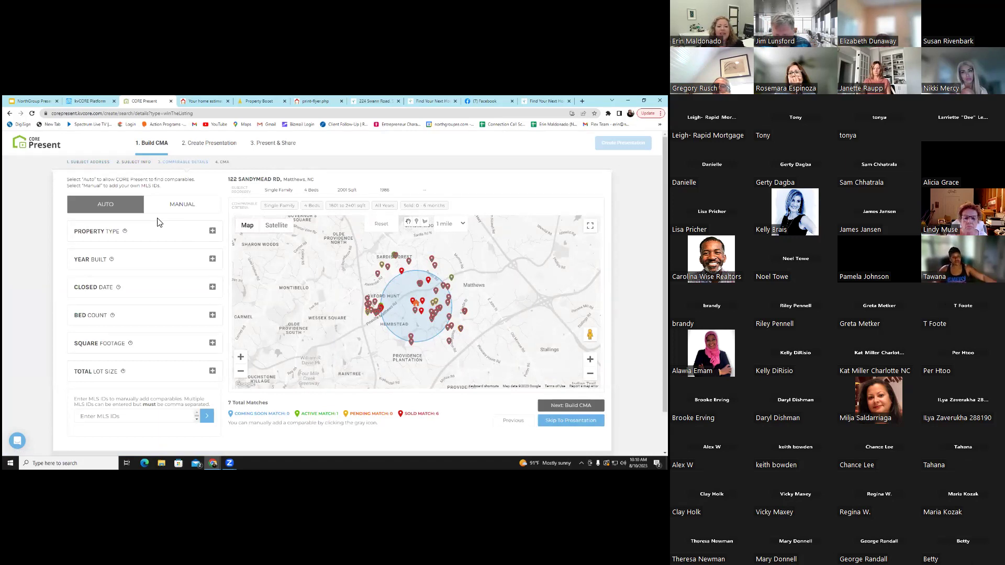
Widen the comparables search radius on the map to 1.5 miles
scroll(129, 385, "down", 1)
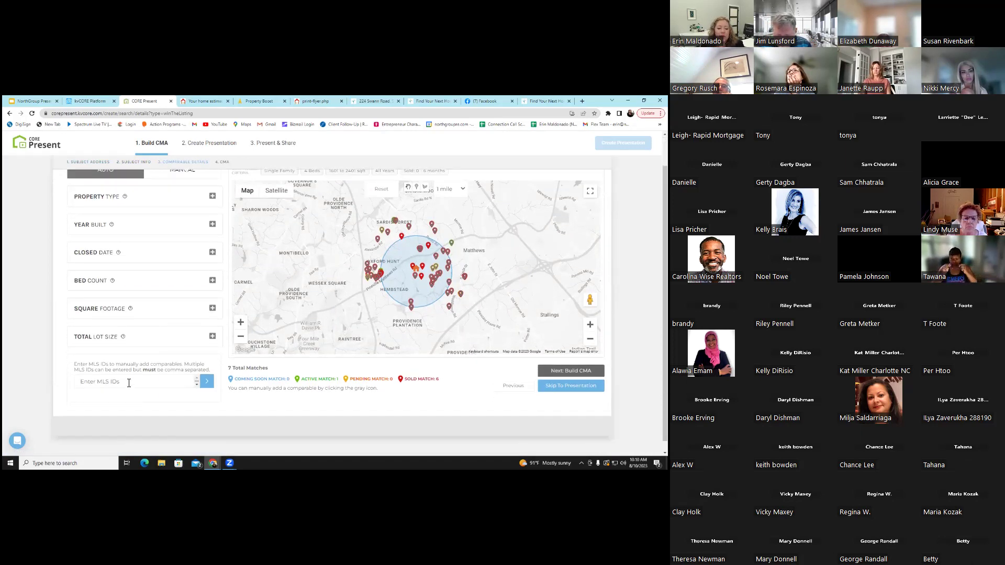
left_click(135, 385)
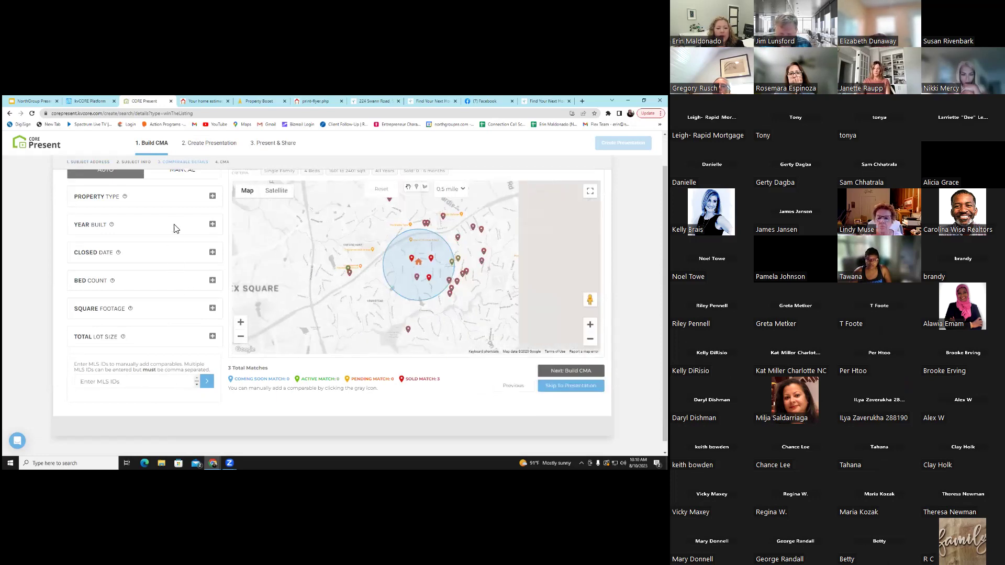
left_click(450, 189)
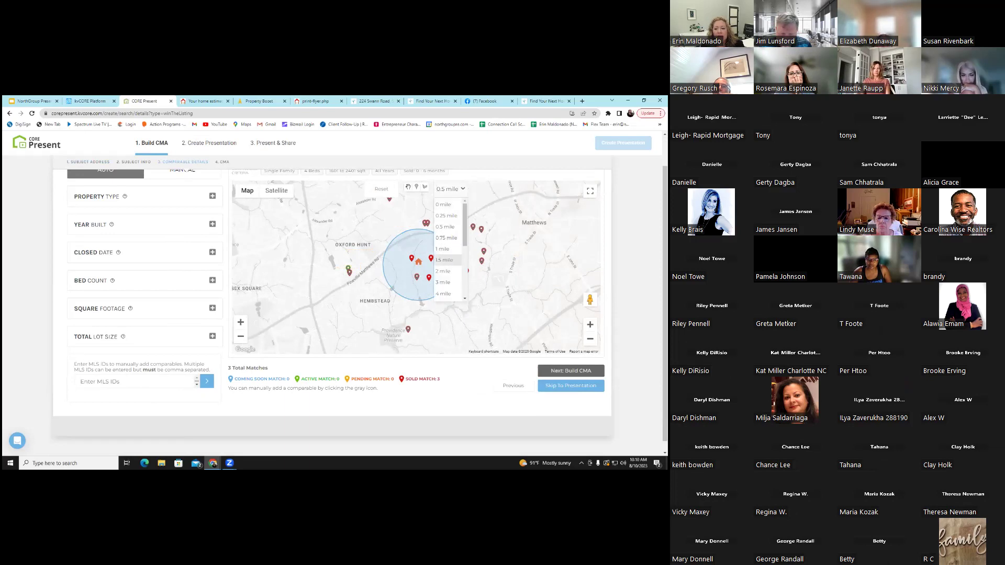
left_click(447, 259)
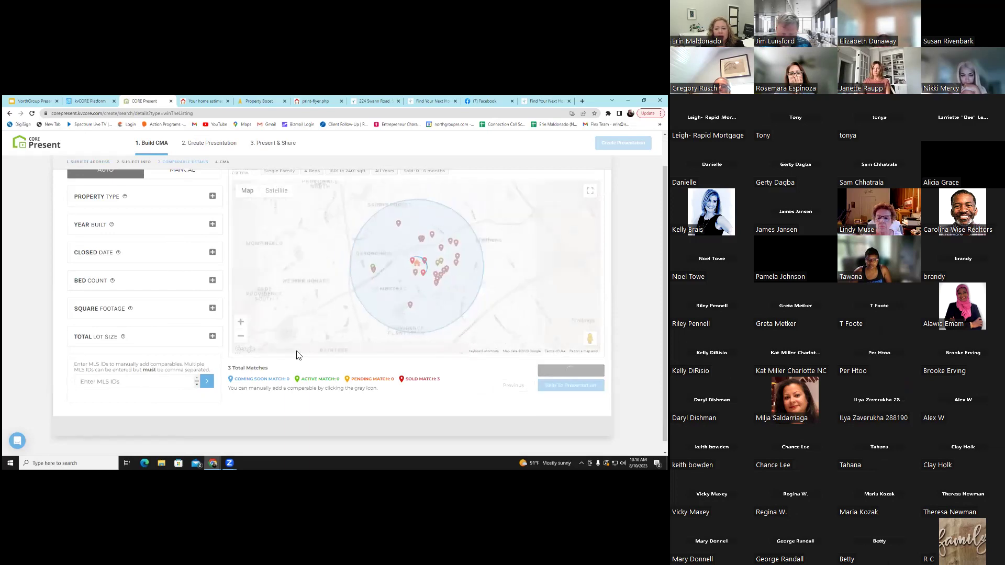
Expand the Year Built, Bed Count and Square Footage matching criteria
left_click(212, 224)
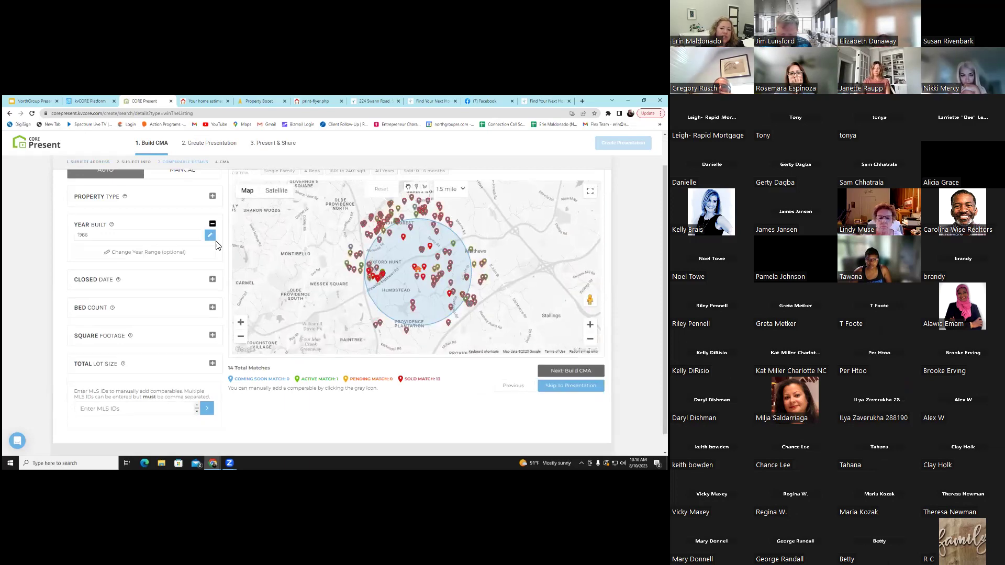
left_click(212, 308)
scroll(212, 314, "down", 1)
left_click(212, 354)
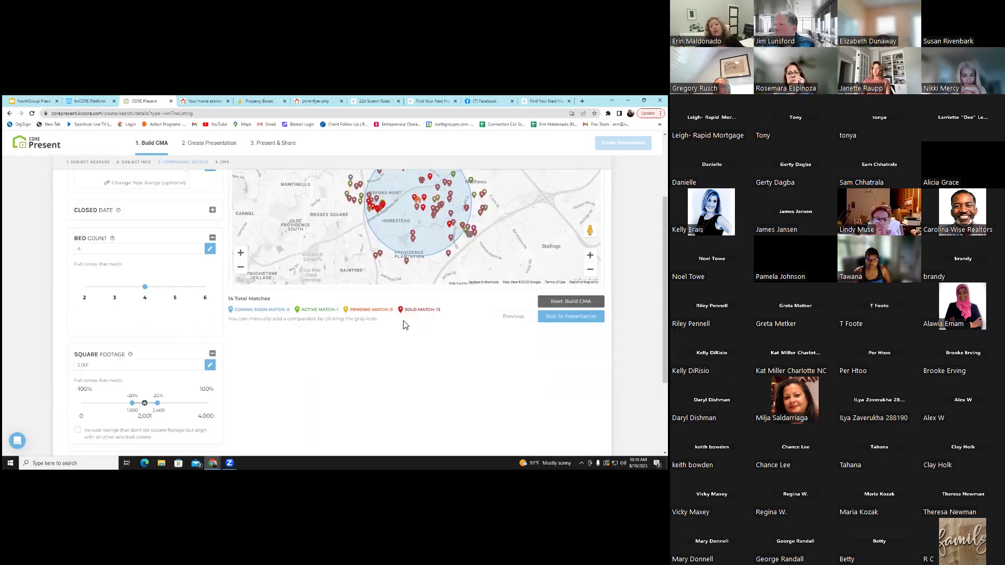
scroll(403, 322, "up", 3)
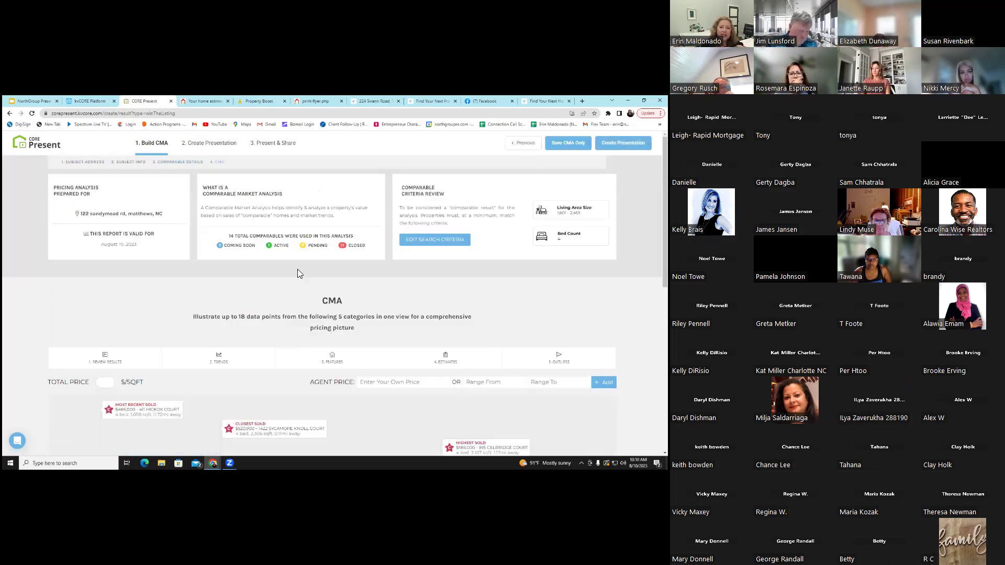
Look over the Trends and Estimates options on the CMA price scale
left_click(204, 363)
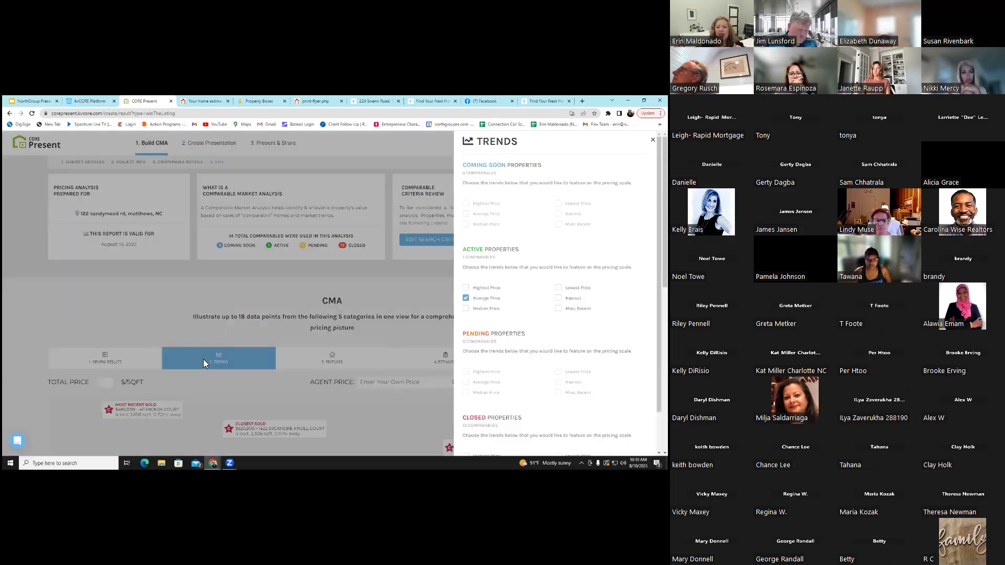
left_click(337, 356)
scroll(372, 359, "down", 1)
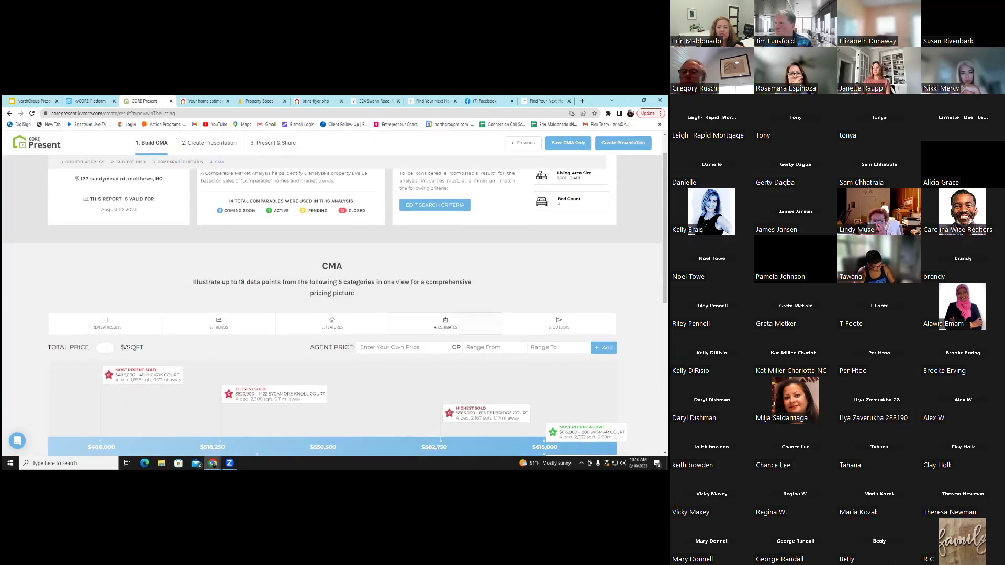
left_click(445, 323)
left_click(346, 257)
scroll(367, 352, "down", 4)
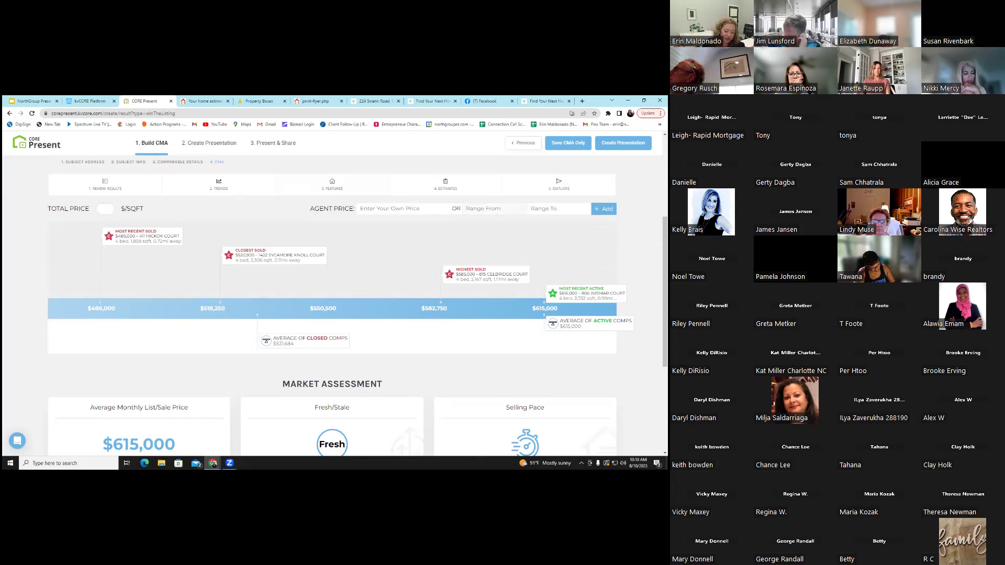
Try an agent price range up to $530,000, remove it, and create the presentation
type("0,000")
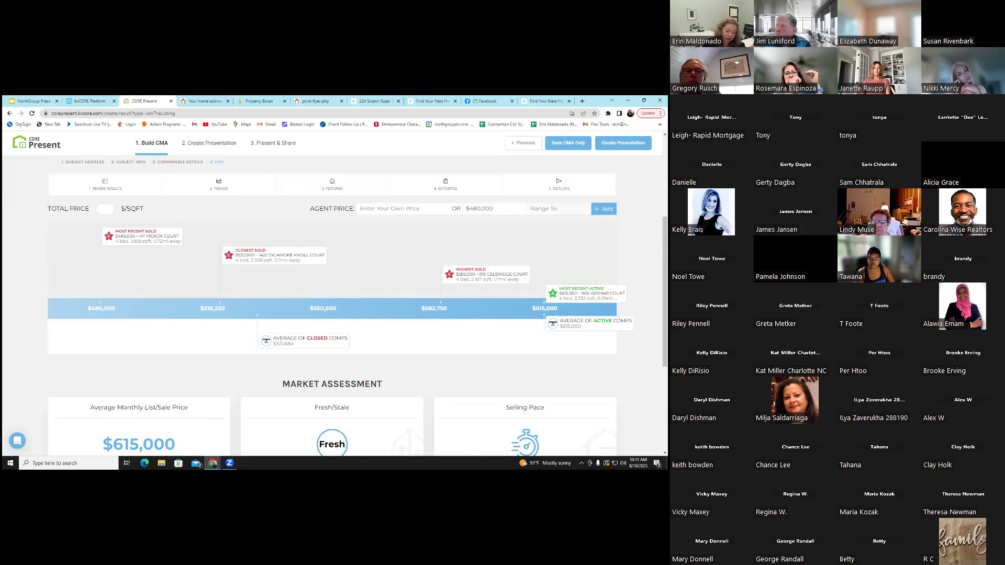
left_click(555, 208)
type("530,000")
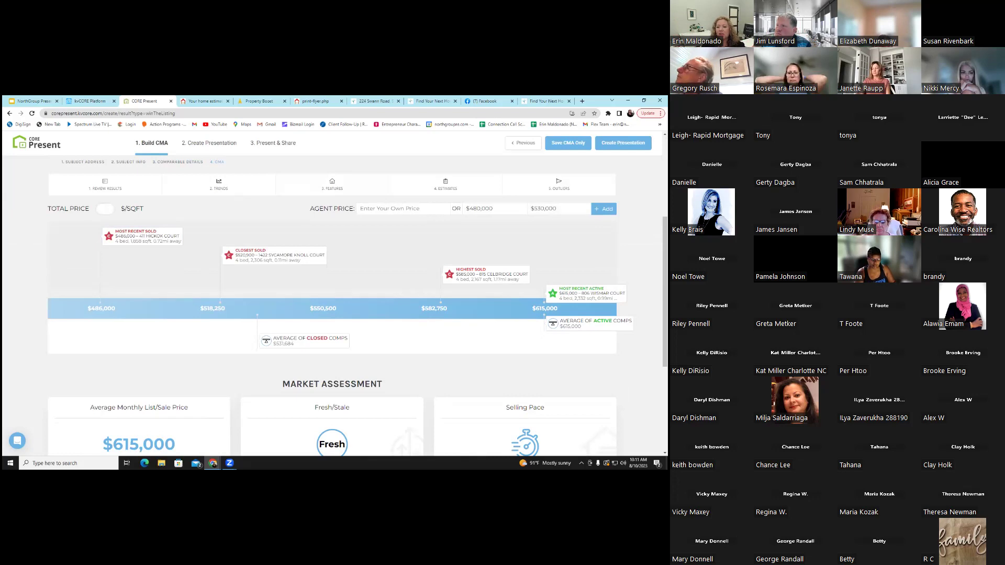
key("Return")
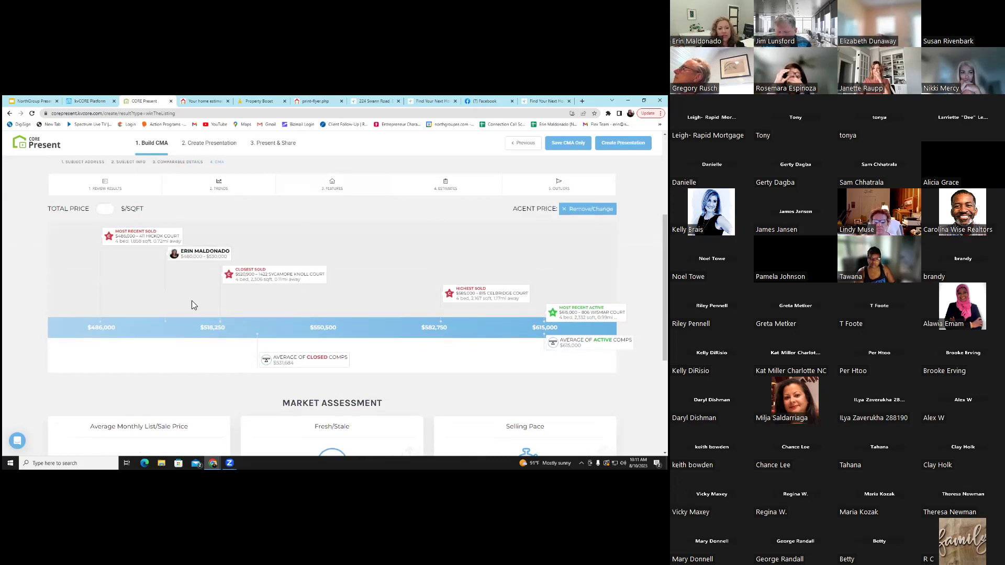
left_click(587, 208)
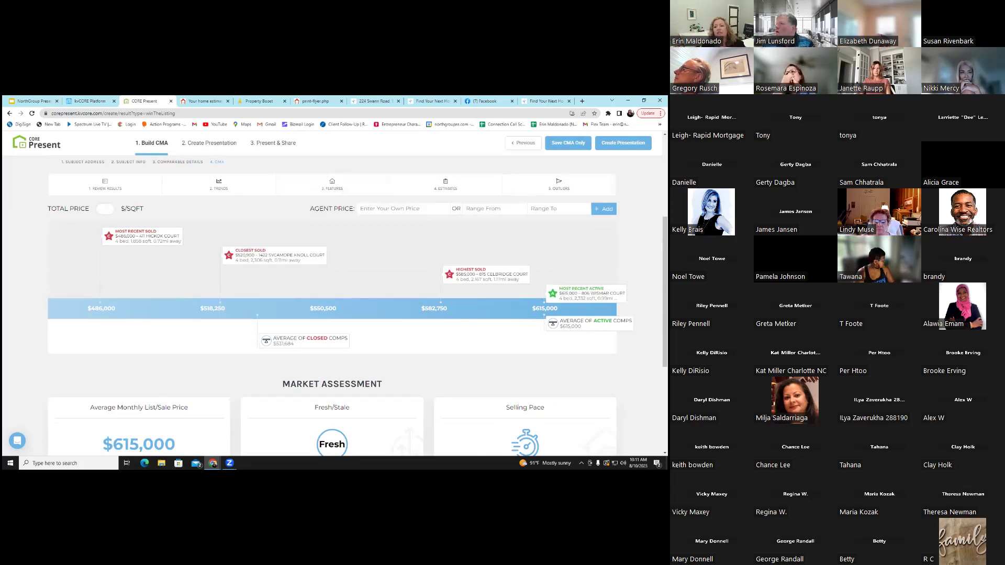
left_click(289, 257)
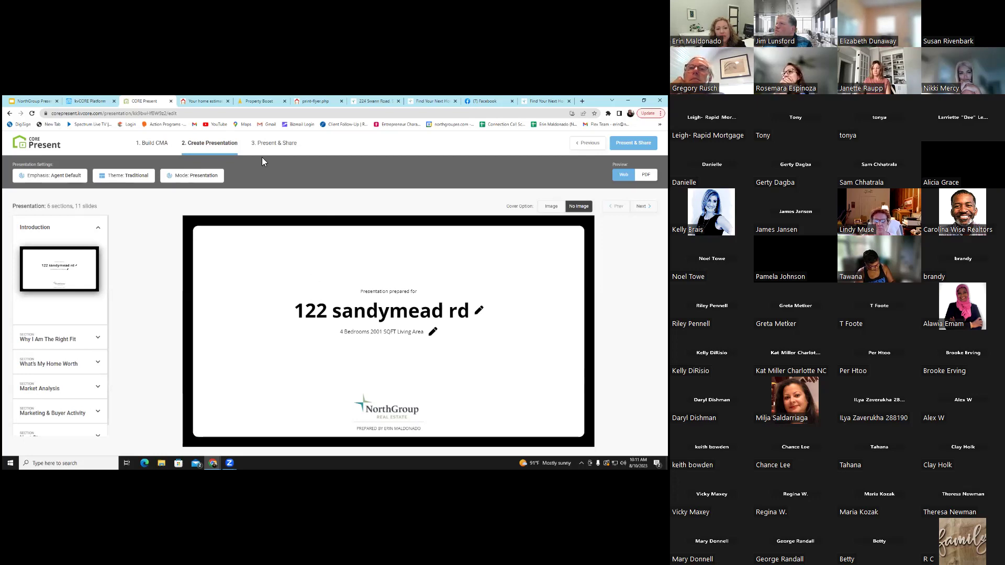
Compare the Modern, Luxury and Traditional themes and settle on Modern for the presentation
left_click(128, 176)
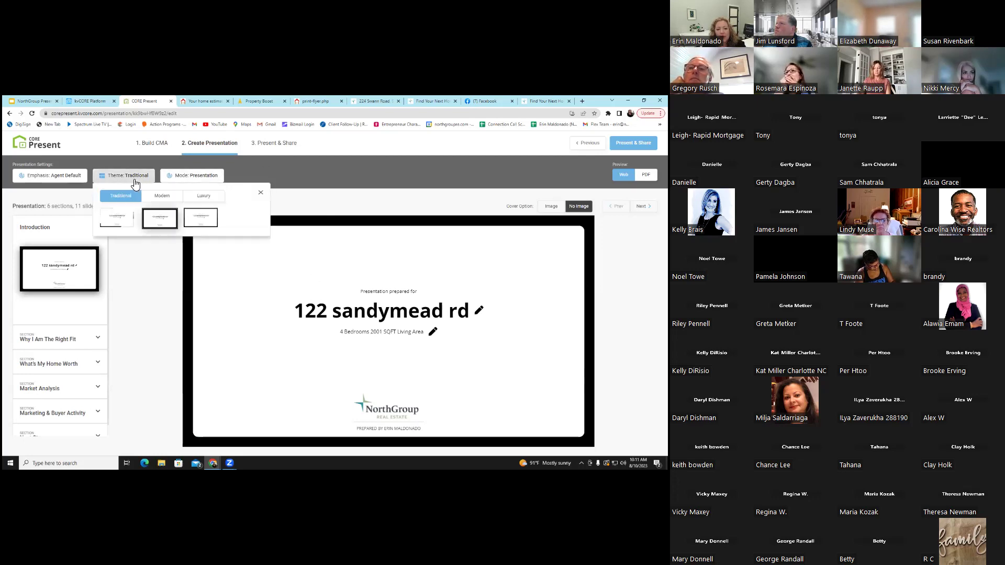
left_click(204, 220)
left_click(160, 197)
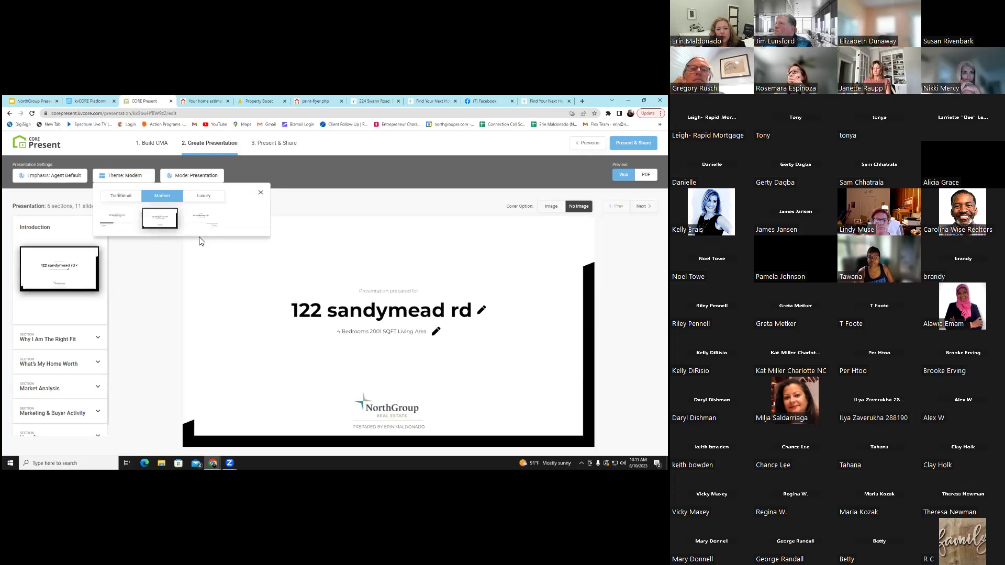
left_click(204, 217)
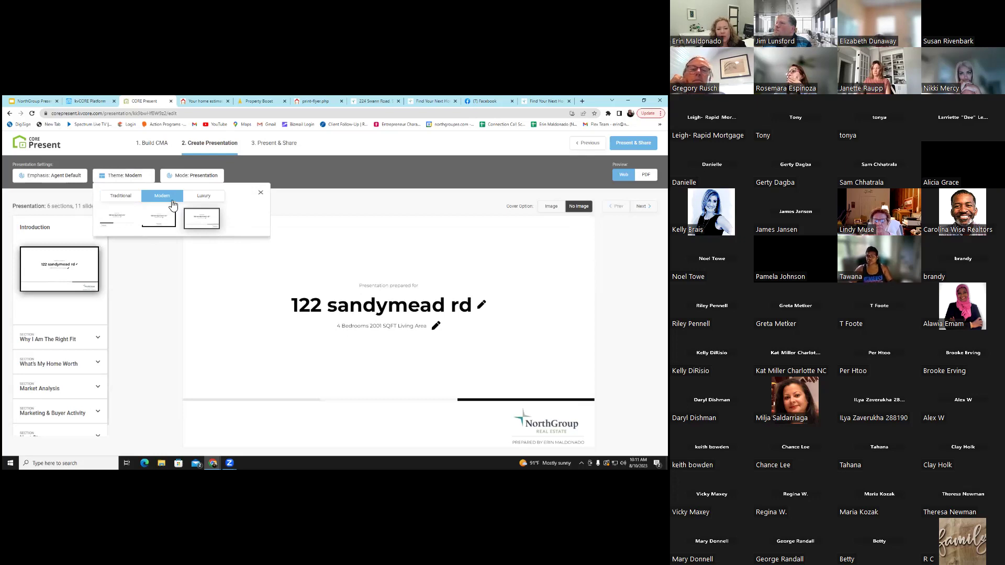
left_click(197, 199)
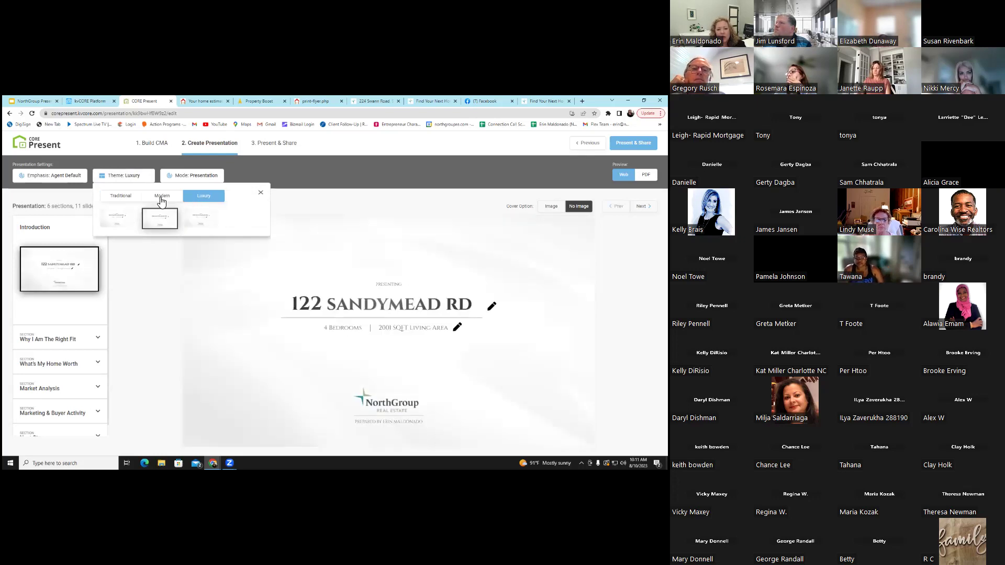
left_click(125, 197)
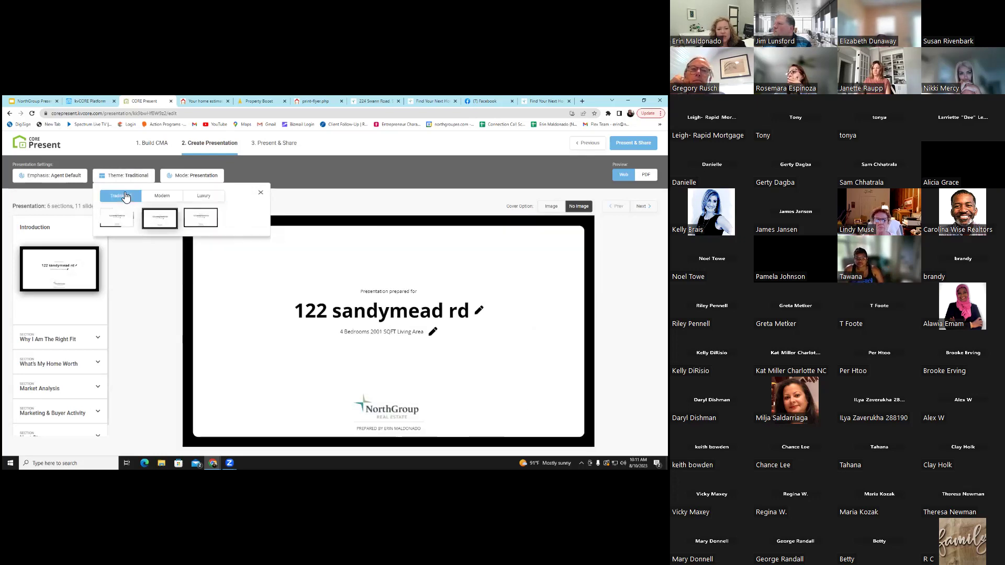
left_click(163, 196)
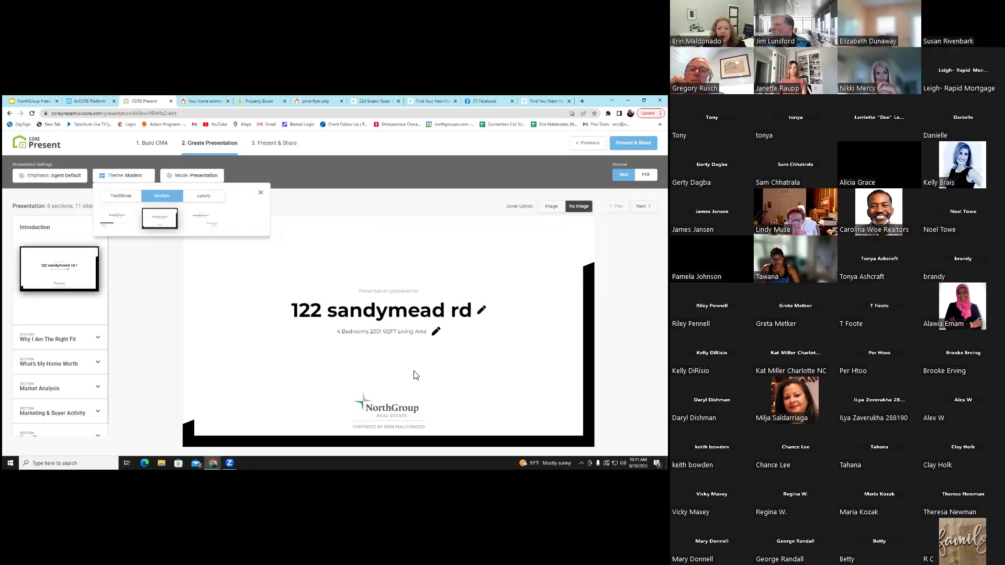
left_click(122, 328)
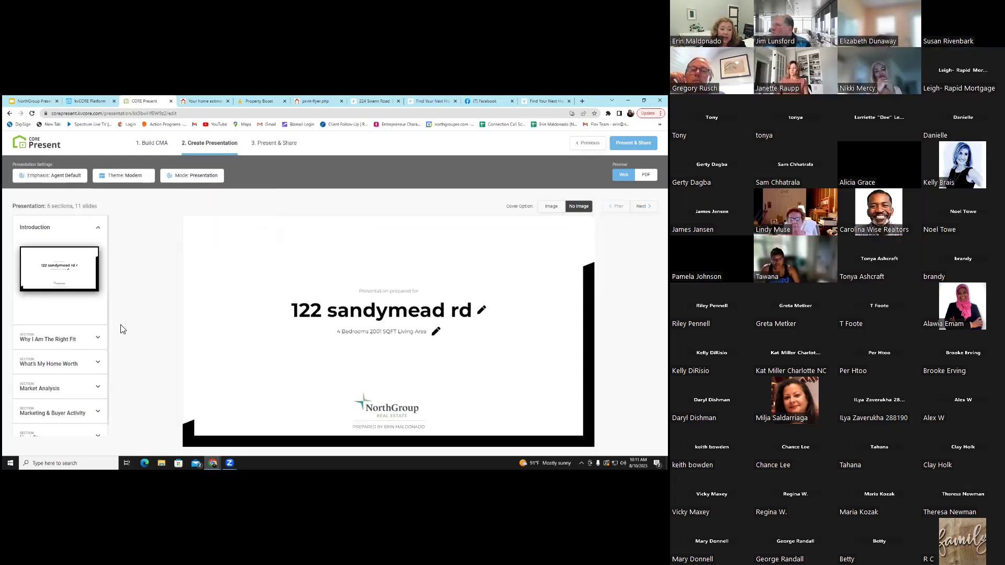
Select Home Selling Process, Realtor VS iBuyer and Where Do Buyers Get Their Info slides
left_click(99, 340)
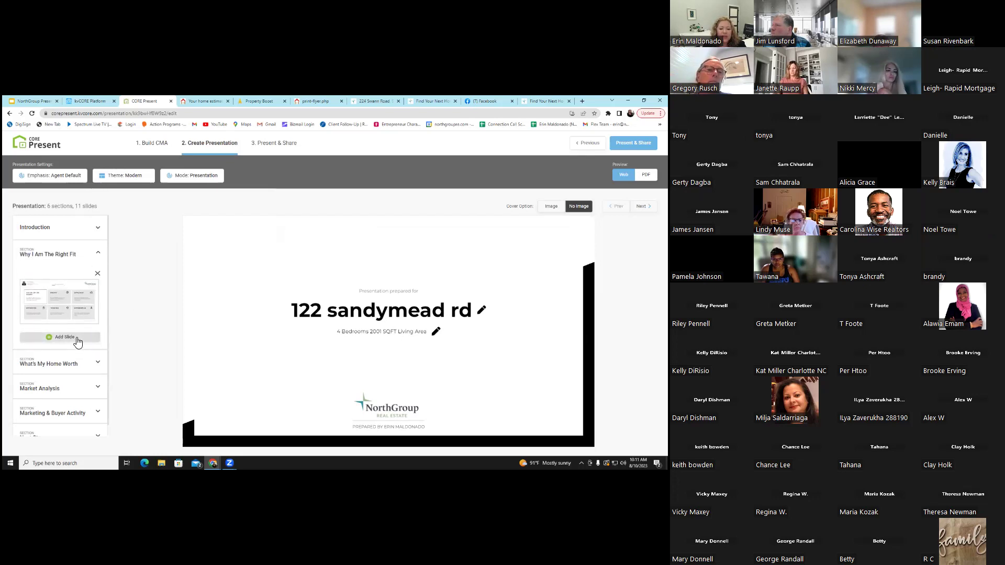
left_click(78, 342)
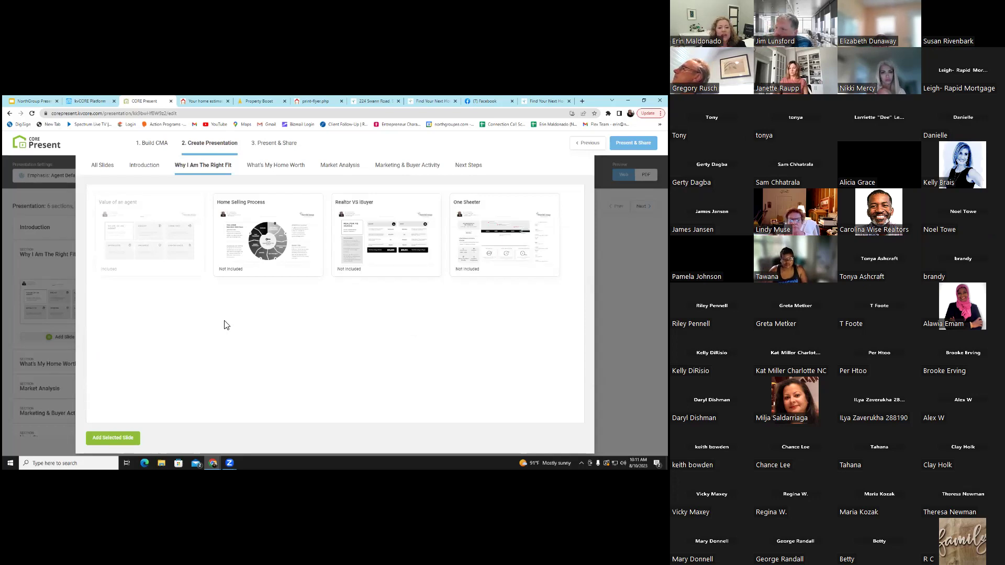
left_click(276, 229)
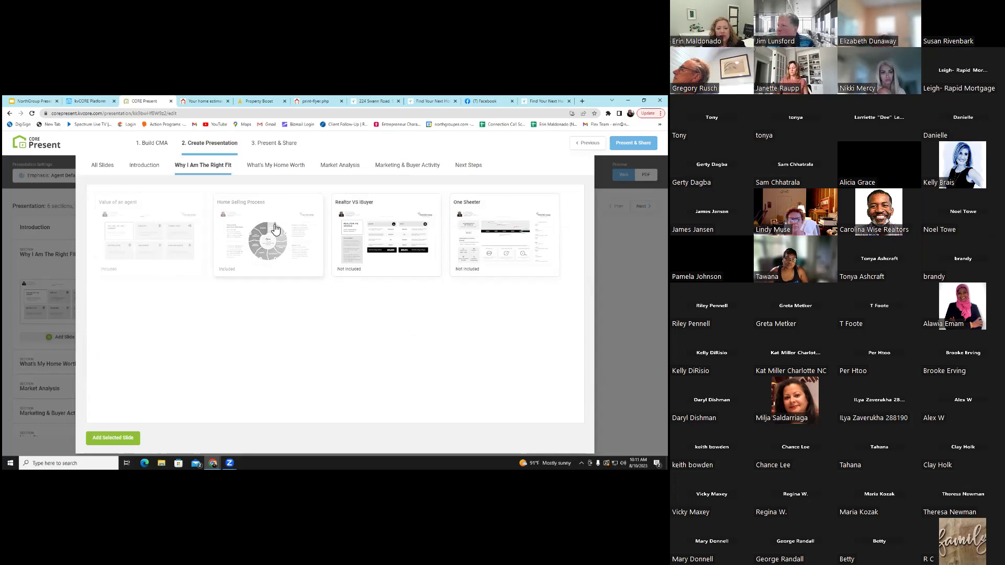
left_click(406, 210)
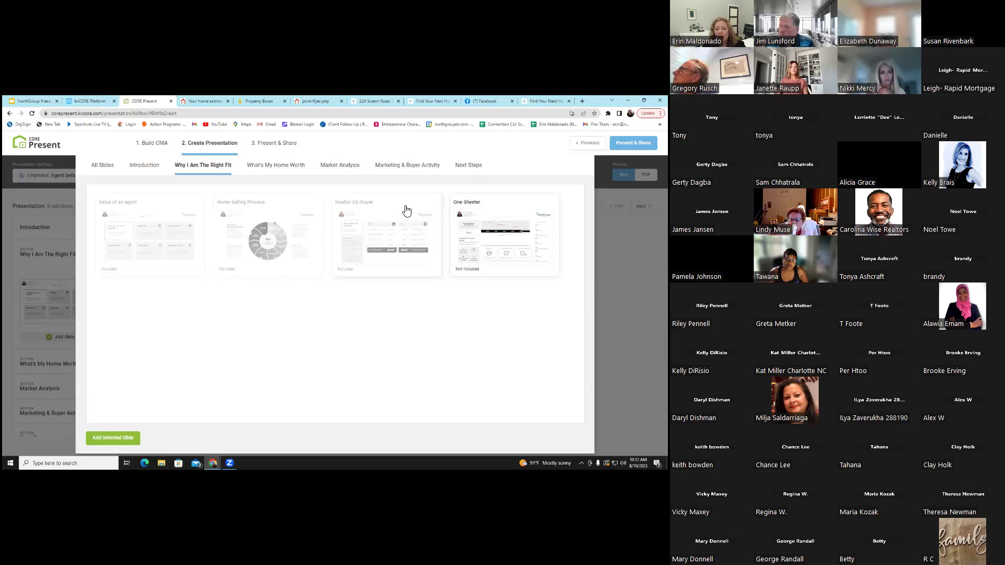
left_click(503, 233)
left_click(502, 233)
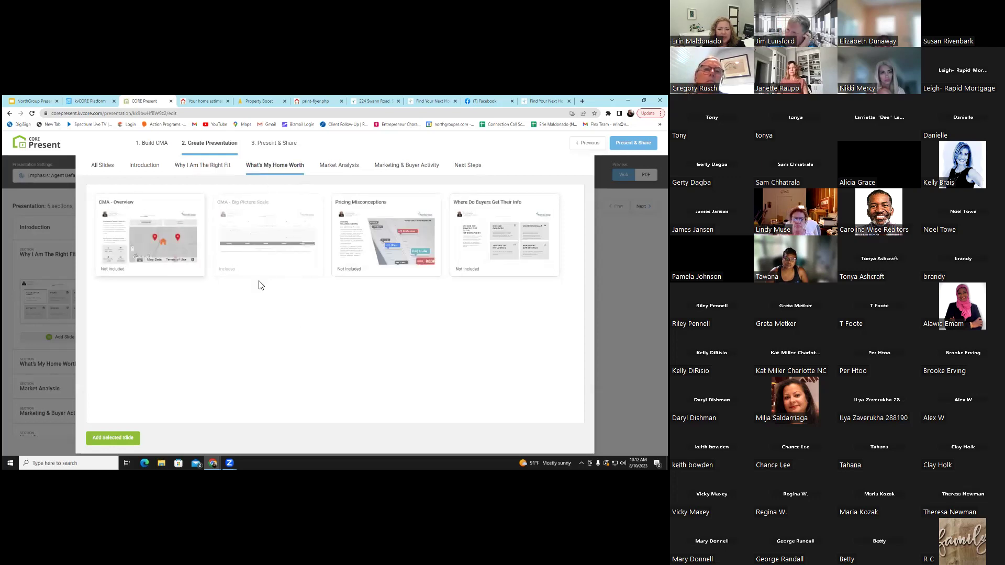
left_click(268, 255)
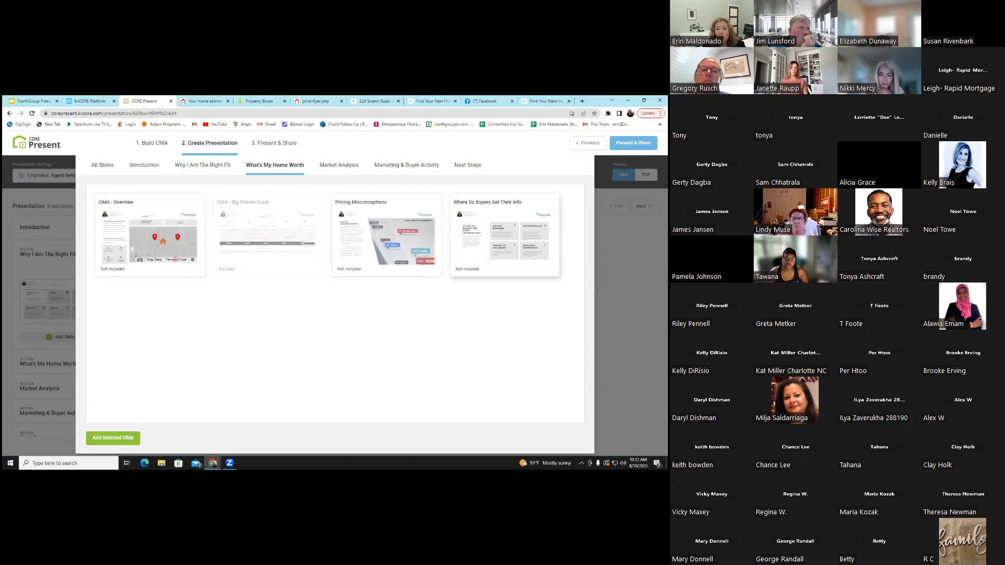
left_click(504, 235)
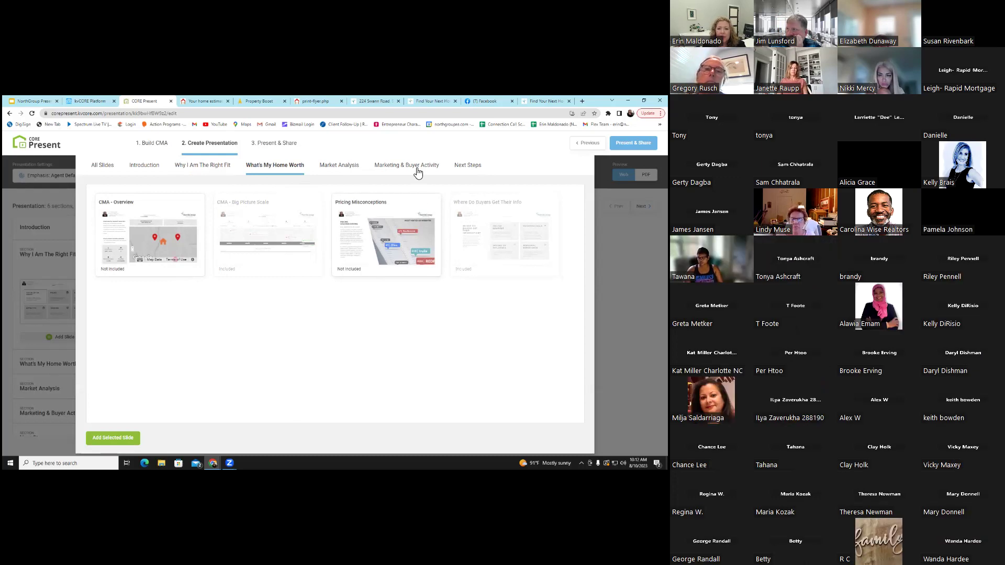
Also select What factors influence pricing, Property Boost and Importance of Staging, then add all chosen slides
left_click(350, 167)
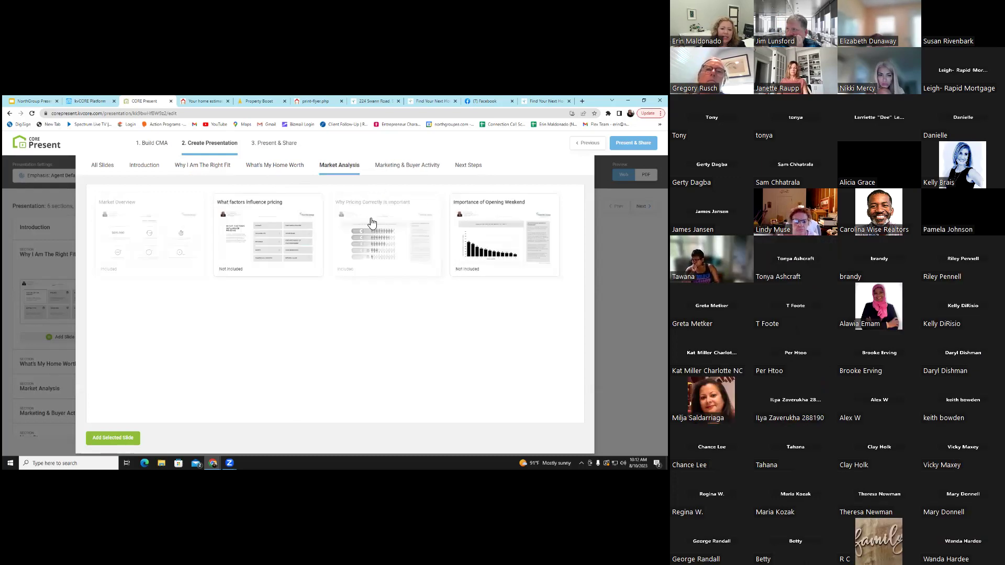
left_click(278, 256)
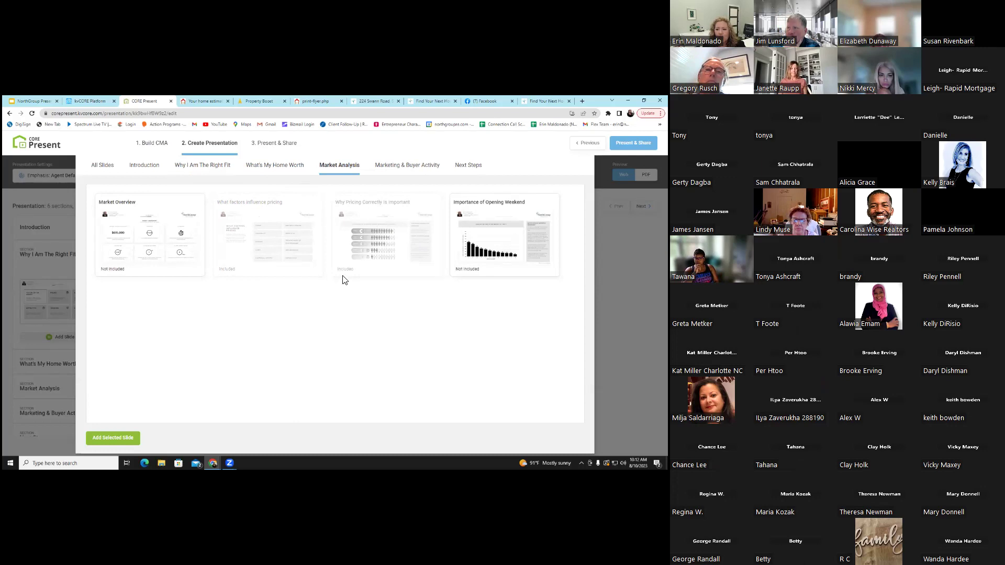
left_click(384, 167)
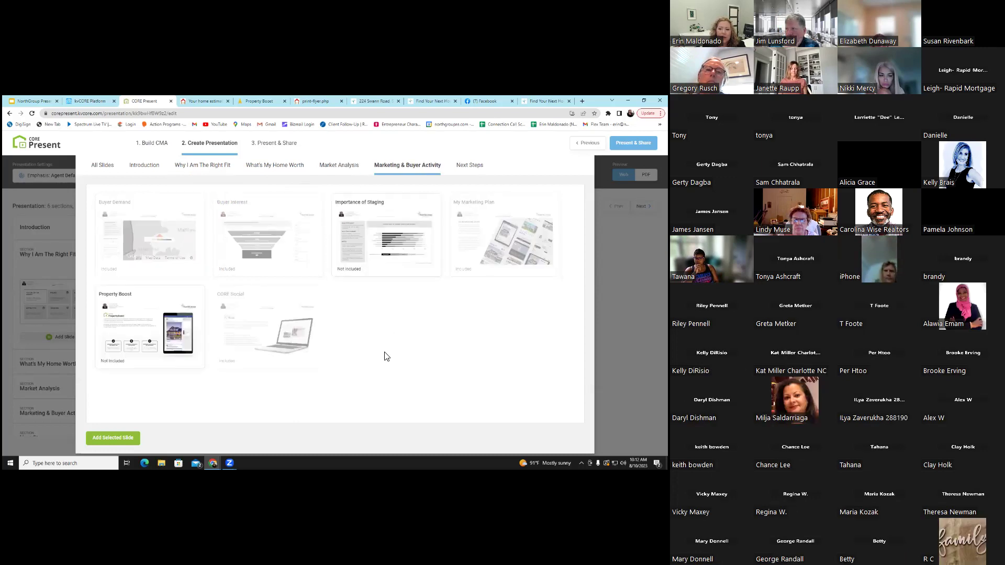
left_click(267, 257)
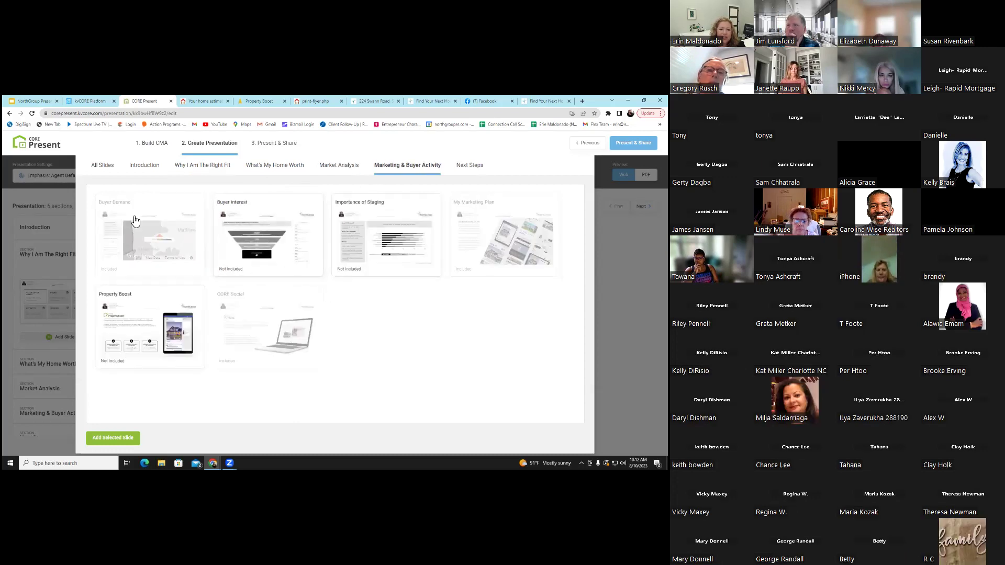
left_click(111, 303)
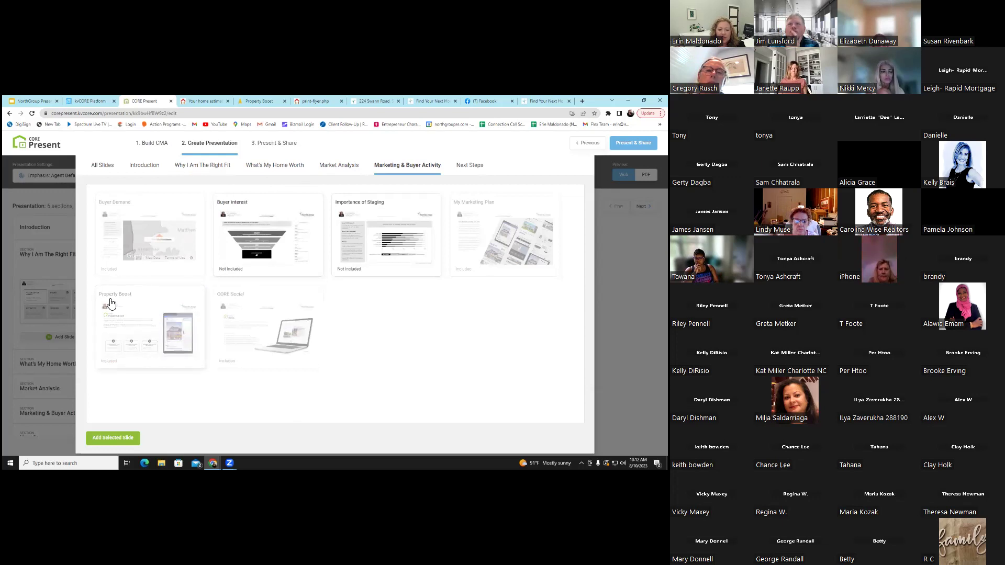
left_click(418, 252)
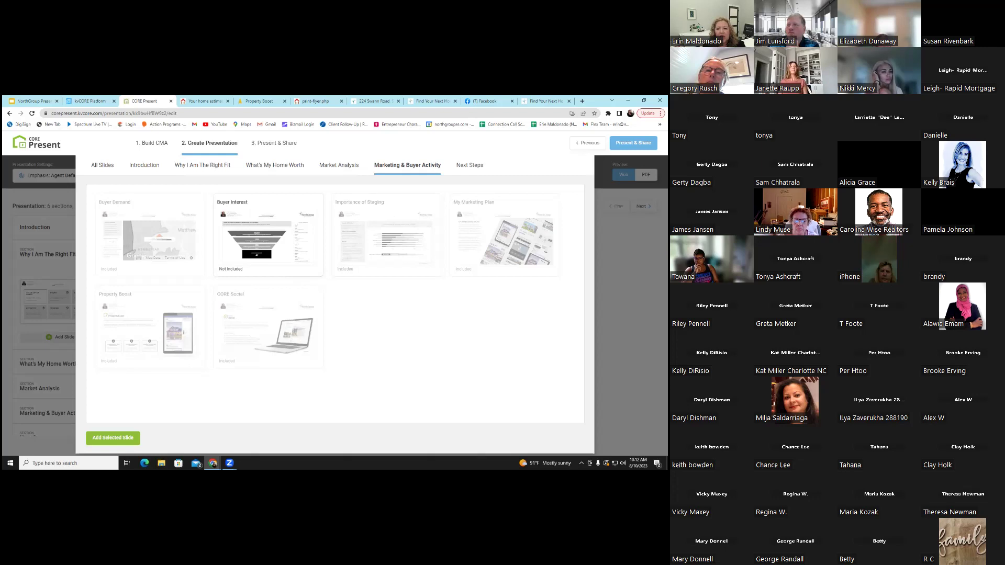
left_click(97, 438)
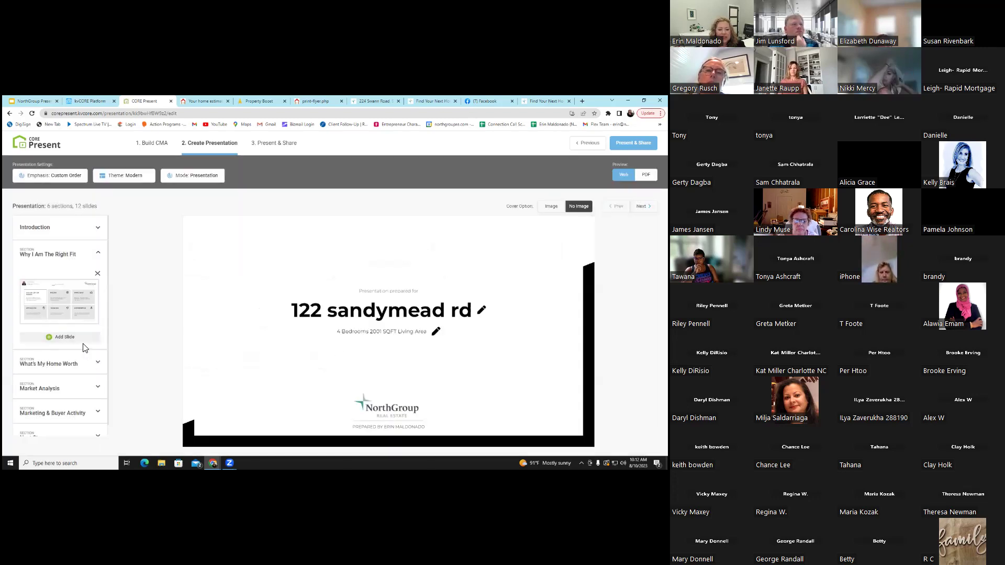
Step through the slides and delete the first Market Analysis slide
left_click(60, 301)
key("Right")
key("Right")
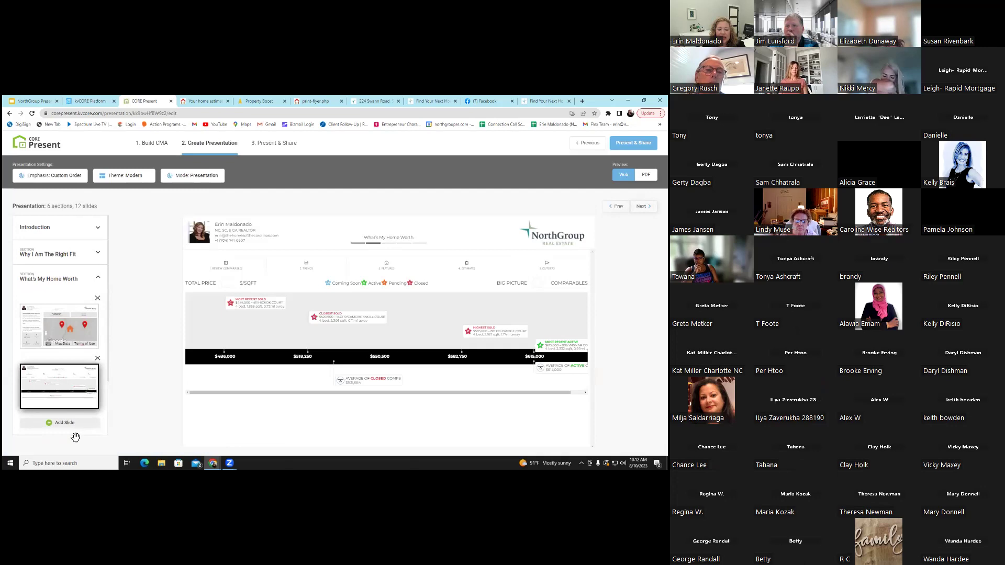
key("Right")
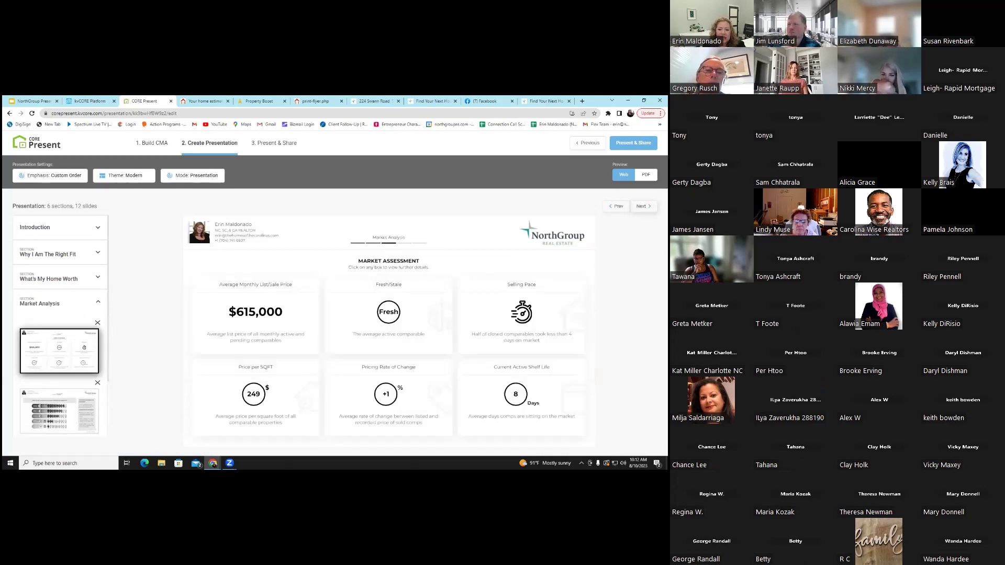
left_click(98, 324)
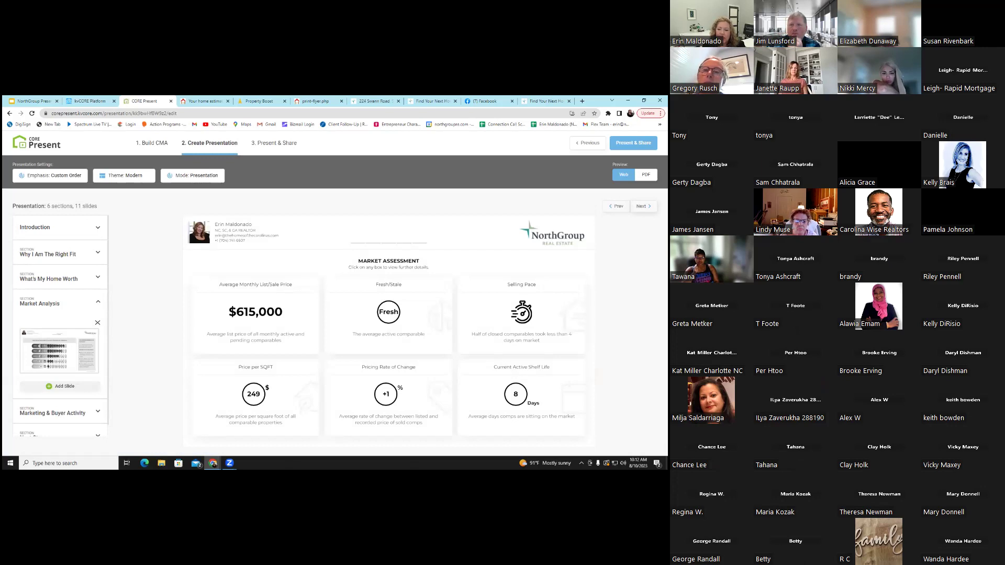
Expand Marketing & Buyer Activity and preview the Buyer Demand map and My Marketing Plan slides
left_click(98, 412)
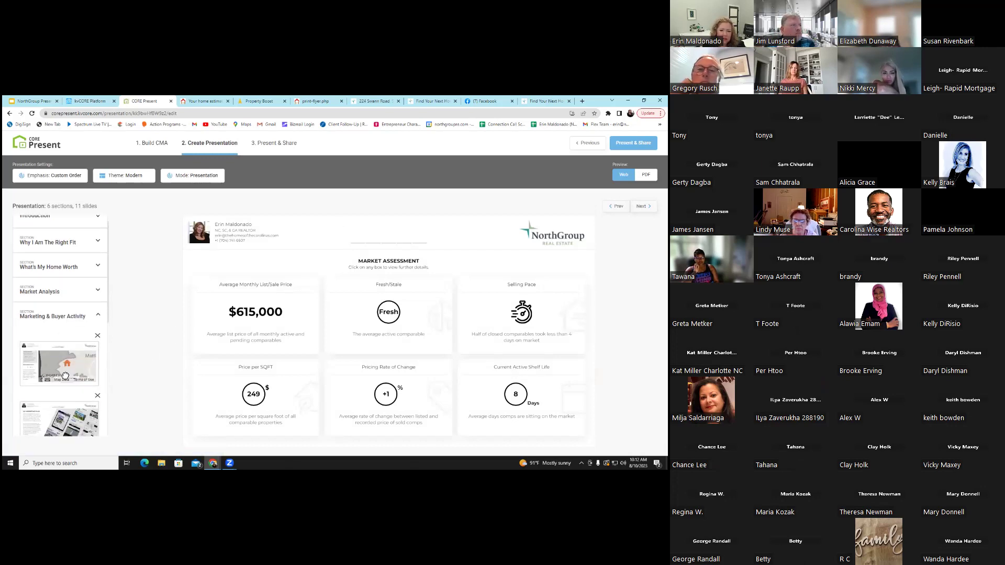
left_click(65, 375)
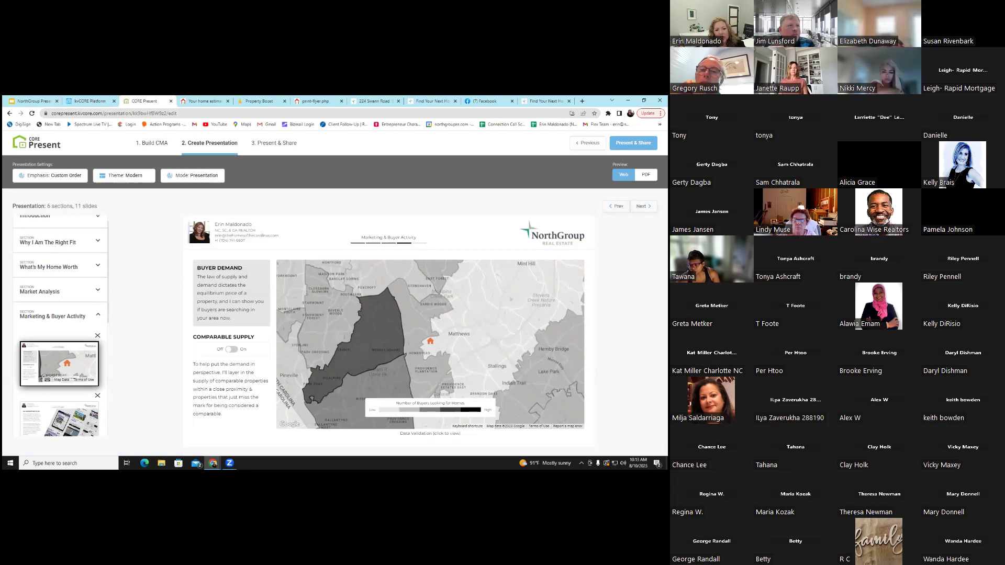
left_click(80, 417)
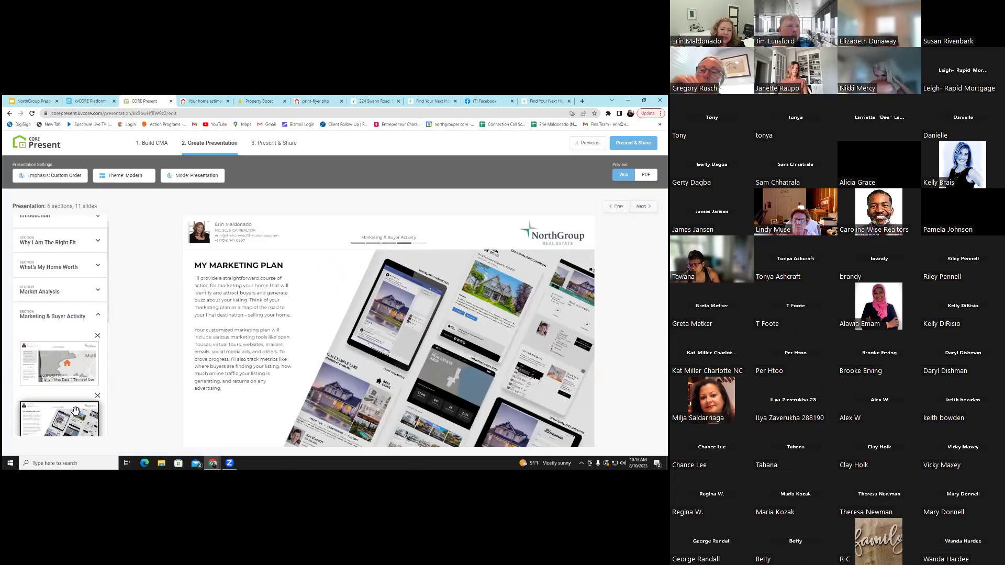
scroll(73, 387, "down", 5)
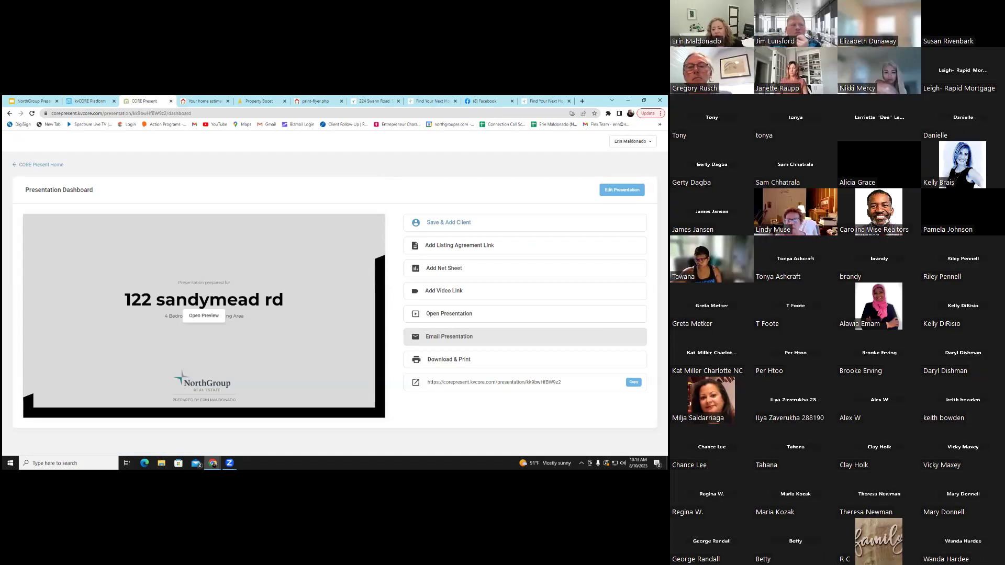
Create a net sheet with list prices $520,000, $530,000 and $540,000, each with a $100,000 first mortgage
left_click_drag(563, 383, 412, 387)
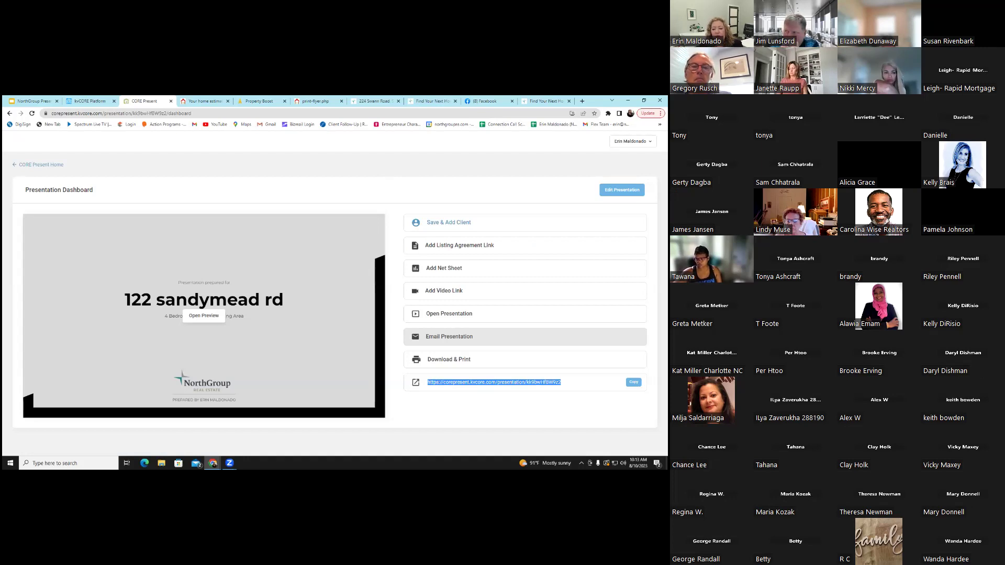
left_click(444, 268)
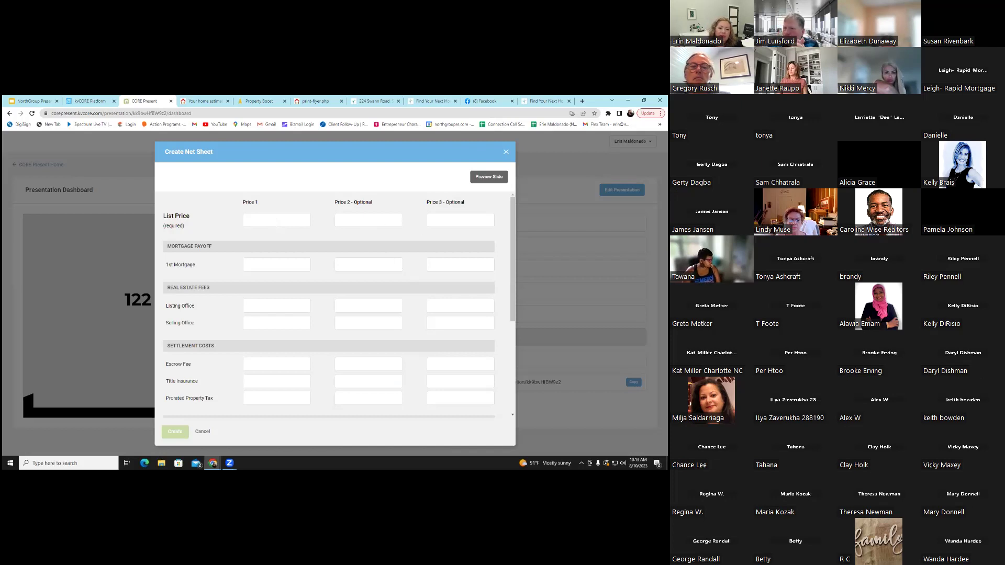
scroll(423, 287, "down", 3)
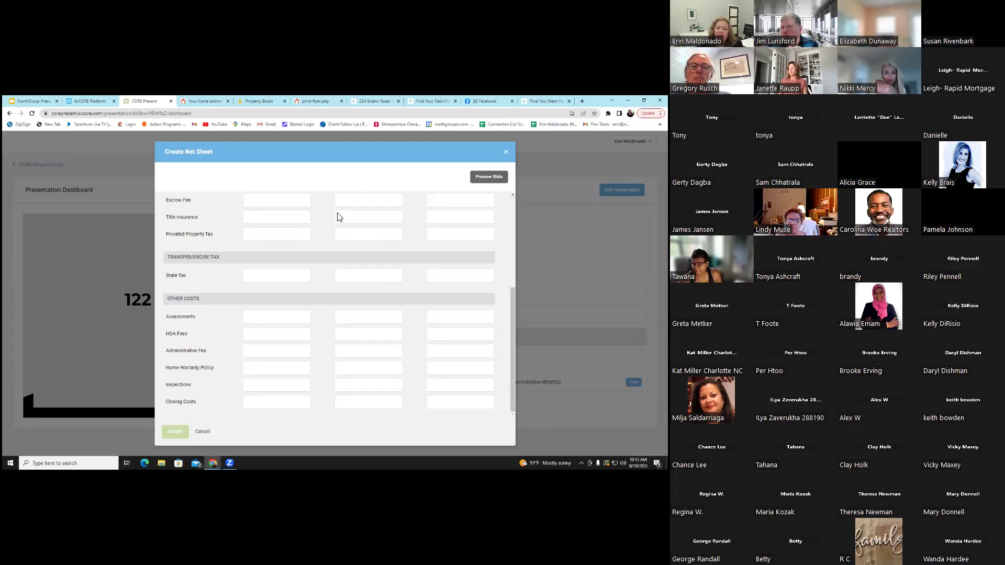
scroll(402, 312, "up", 3)
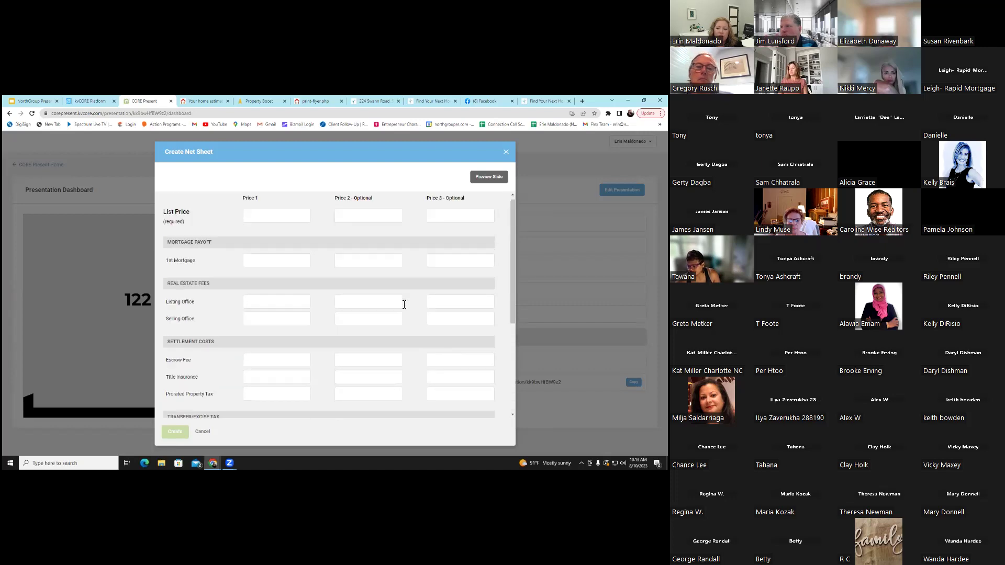
type("520")
type("000")
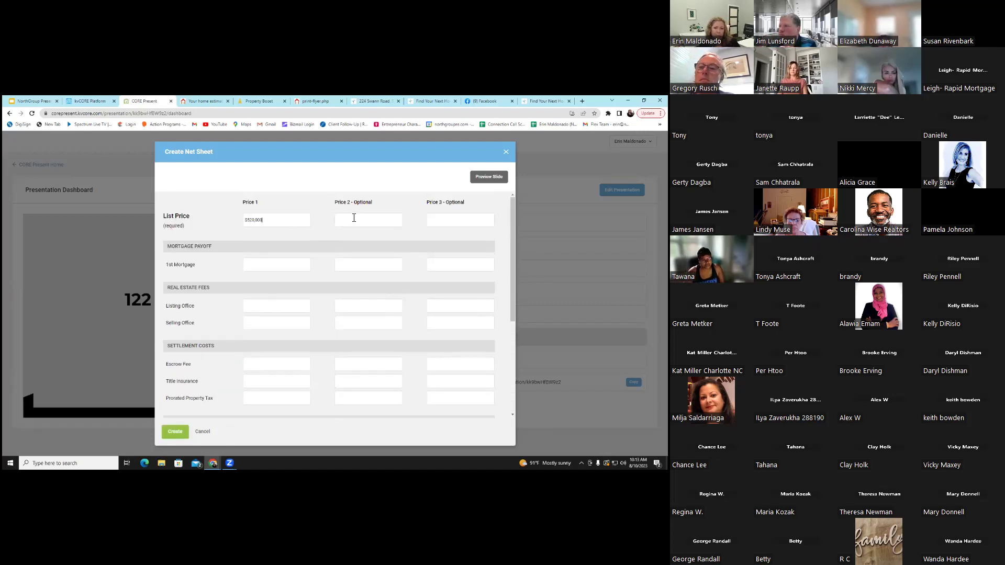
type("530,000")
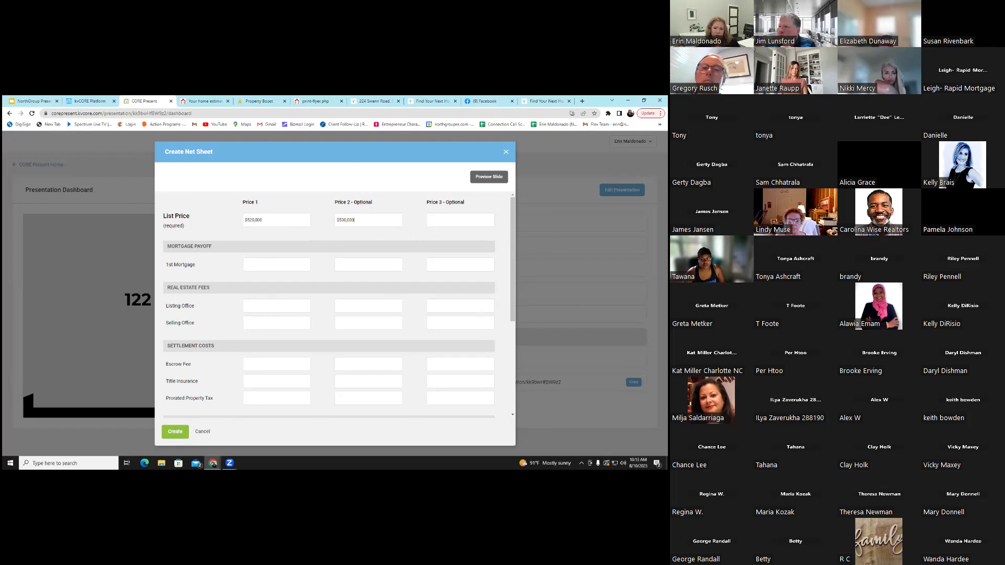
left_click(460, 220)
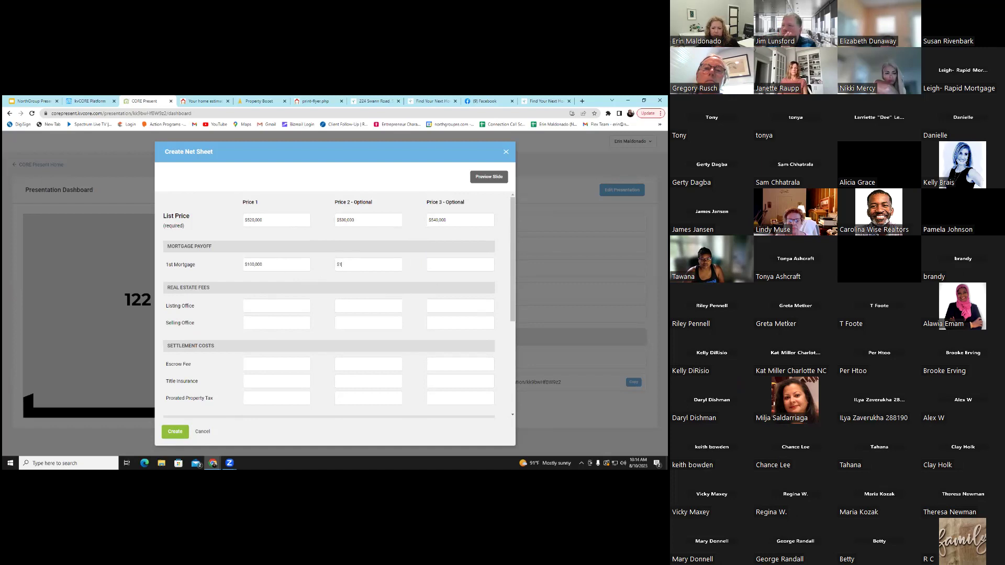
type("00,000")
key("Tab")
type("100000")
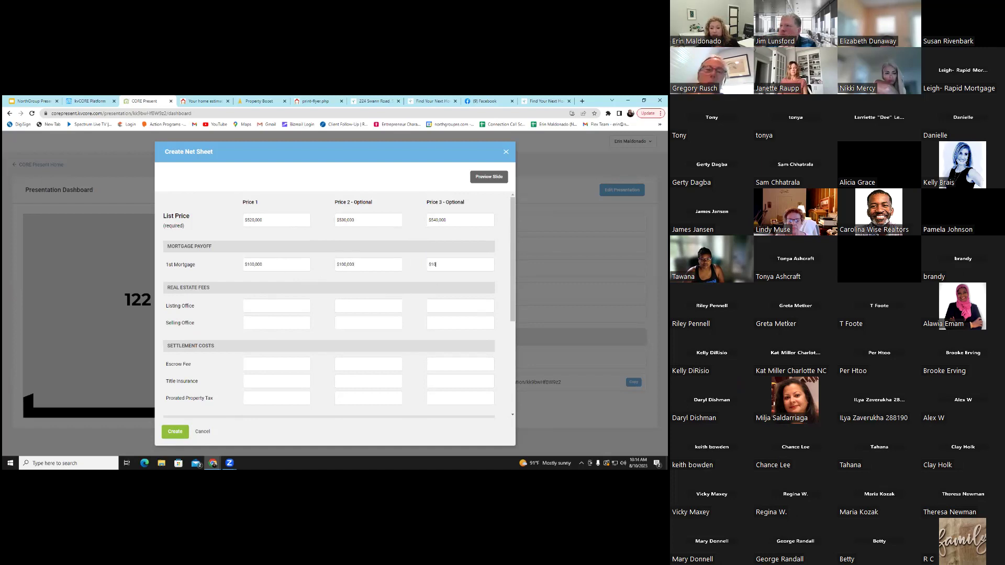
key("Return")
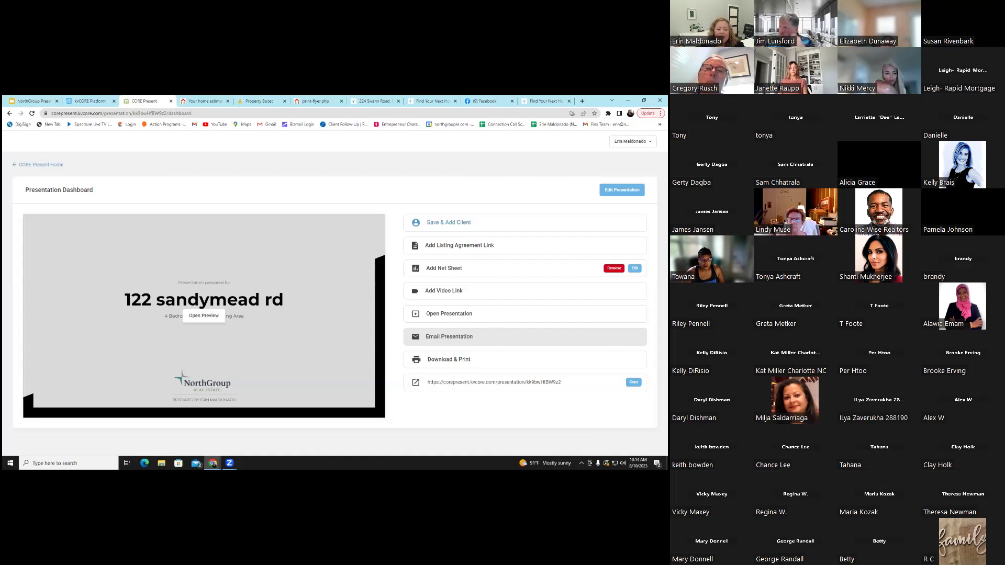
Open the presentation PDF and page through pages 4 to 6 and beyond
left_click(204, 316)
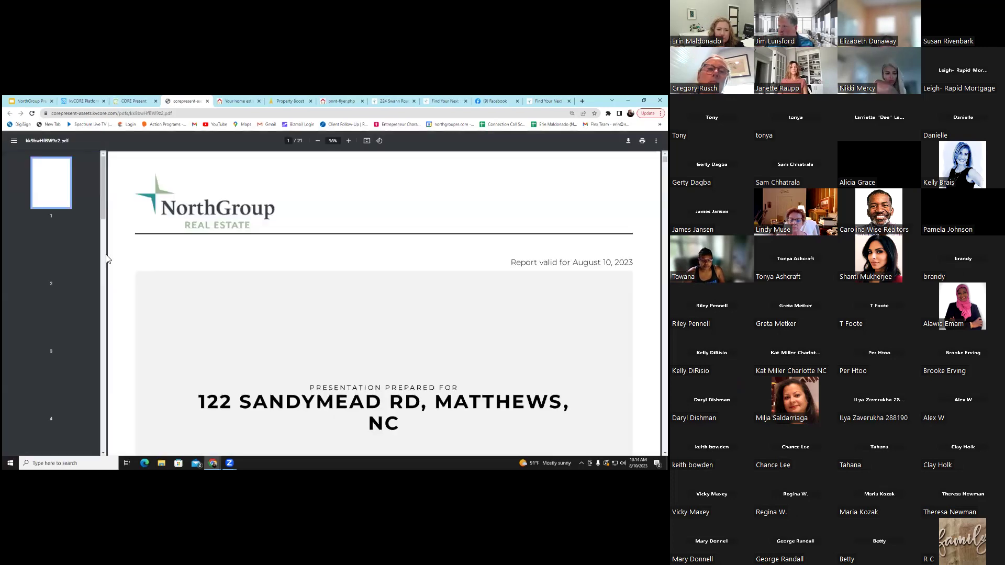
scroll(39, 257, "down", 3)
left_click(39, 255)
left_click(62, 319)
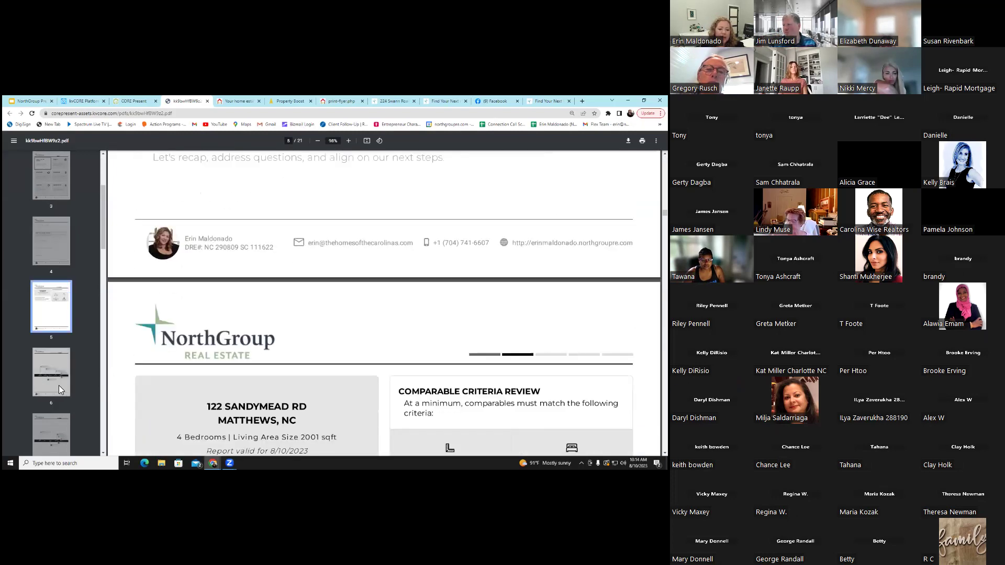
left_click(59, 385)
scroll(340, 299, "down", 4)
scroll(339, 302, "down", 5)
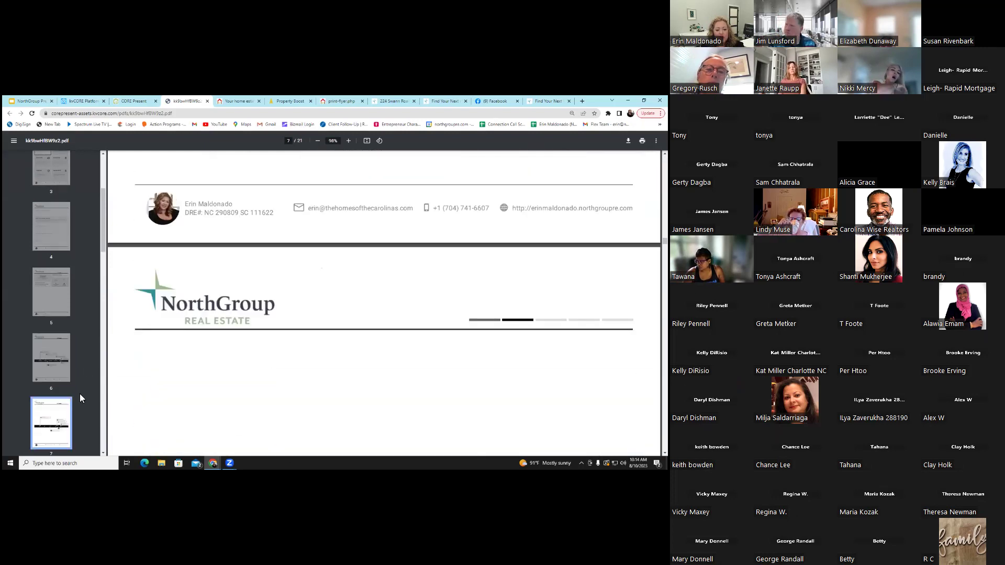
scroll(189, 284, "down", 5)
scroll(54, 344, "down", 4)
scroll(55, 343, "down", 2)
left_click(54, 342)
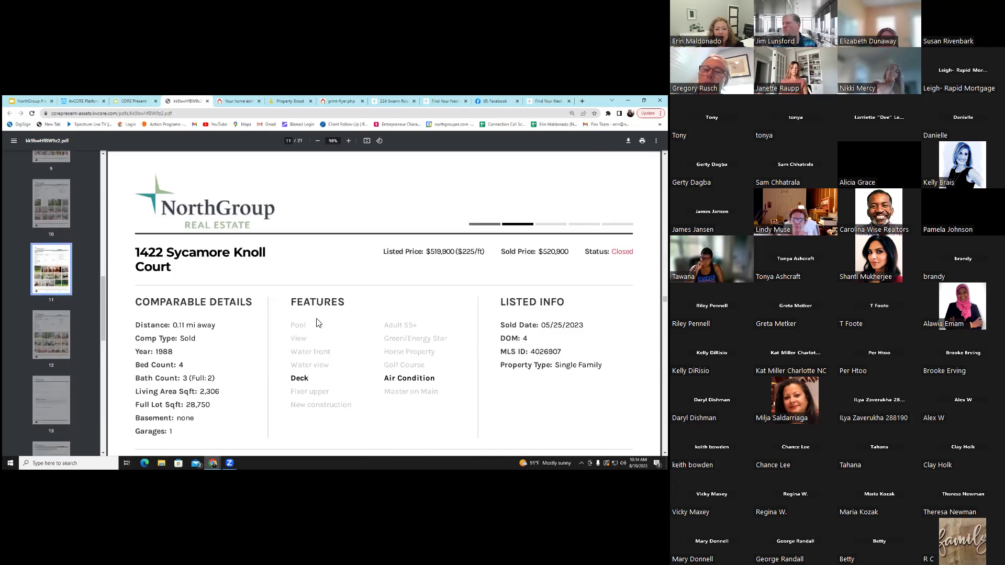
scroll(317, 320, "down", 4)
scroll(110, 377, "down", 2)
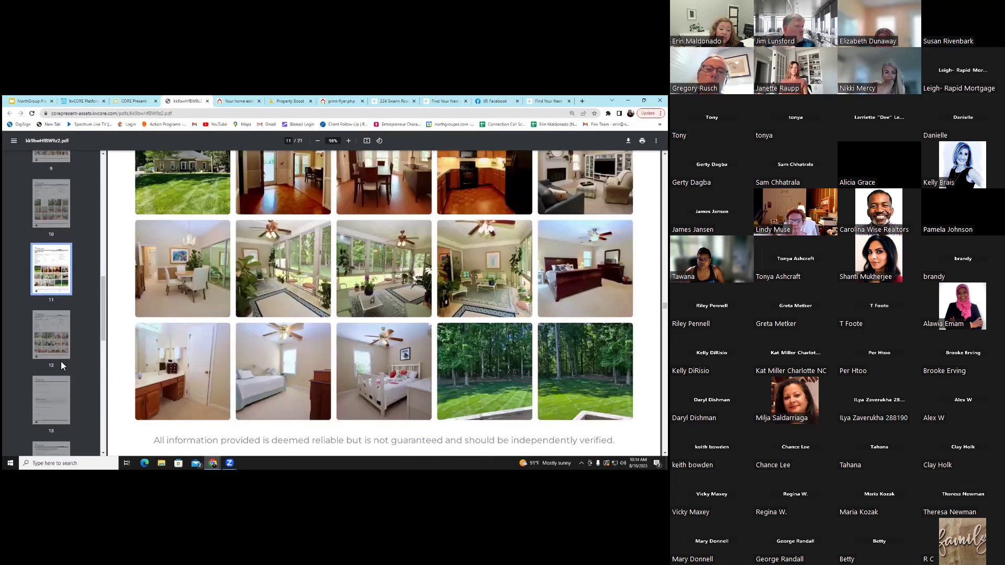
scroll(61, 349, "down", 7)
left_click(58, 343)
scroll(335, 332, "down", 3)
scroll(60, 372, "down", 1)
left_click(59, 413)
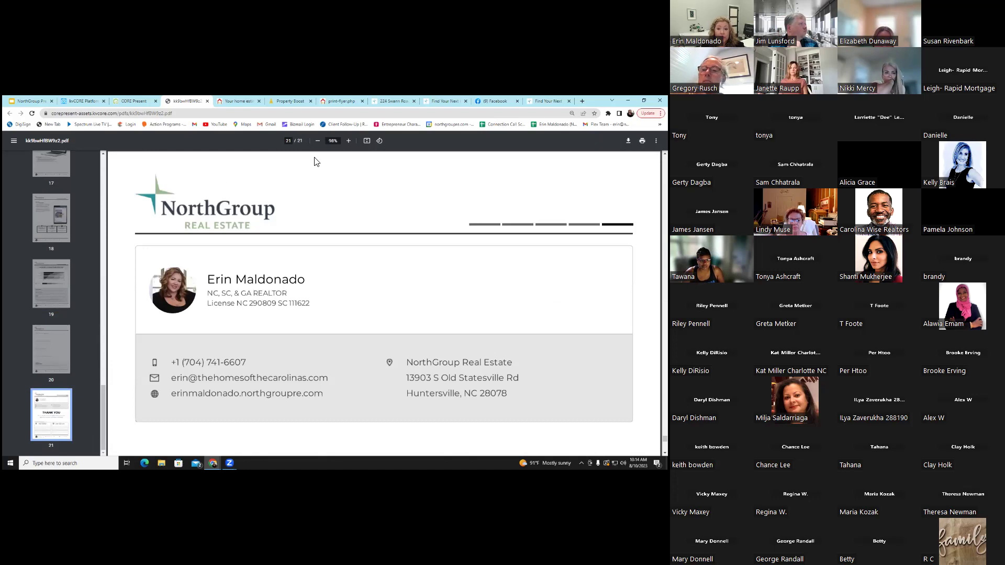
left_click(138, 102)
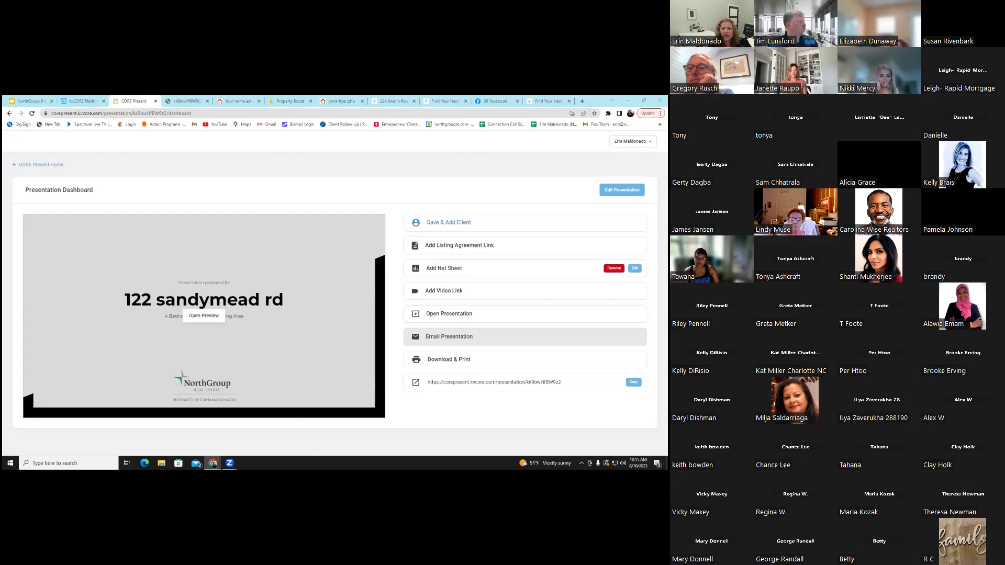
left_click(460, 245)
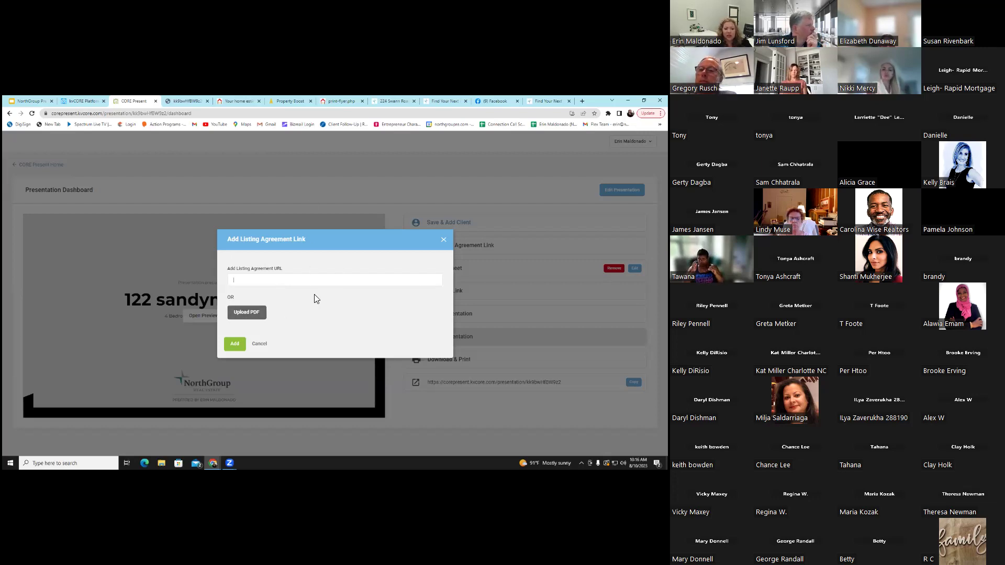
left_click(260, 343)
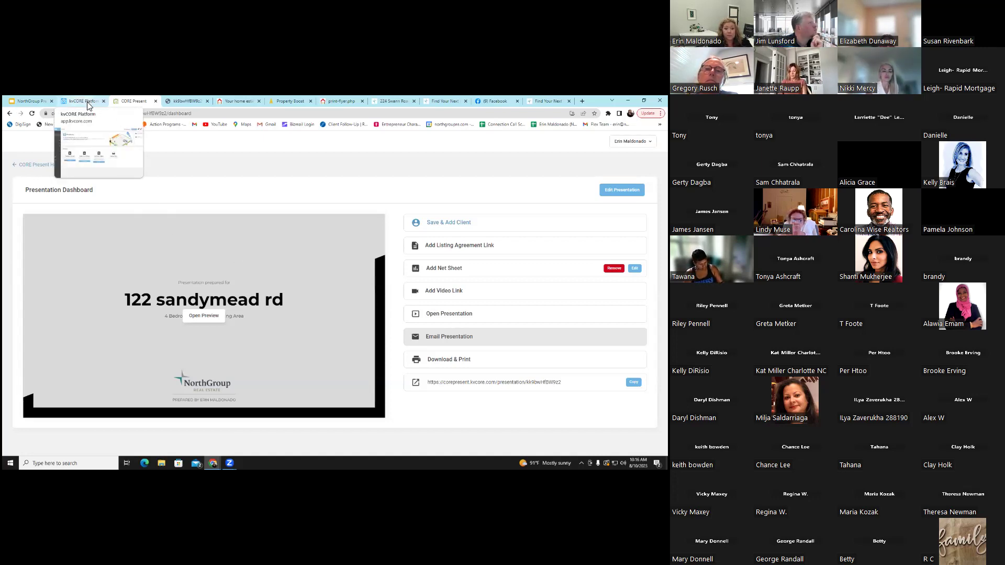
Switch back to the kvCORE Platform tab showing the Playbooks overview with three playbooks
left_click(84, 101)
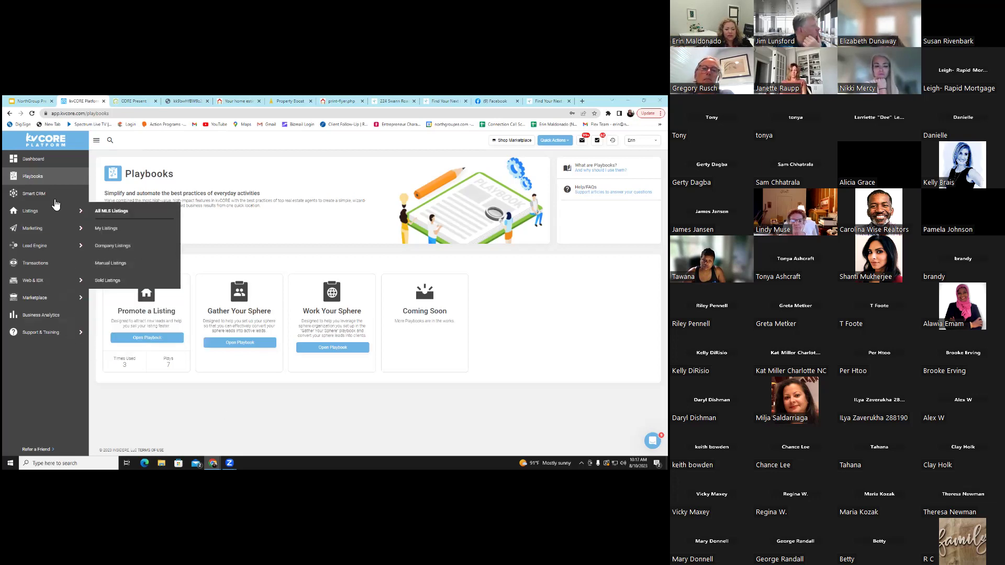
mouse_move(67, 303)
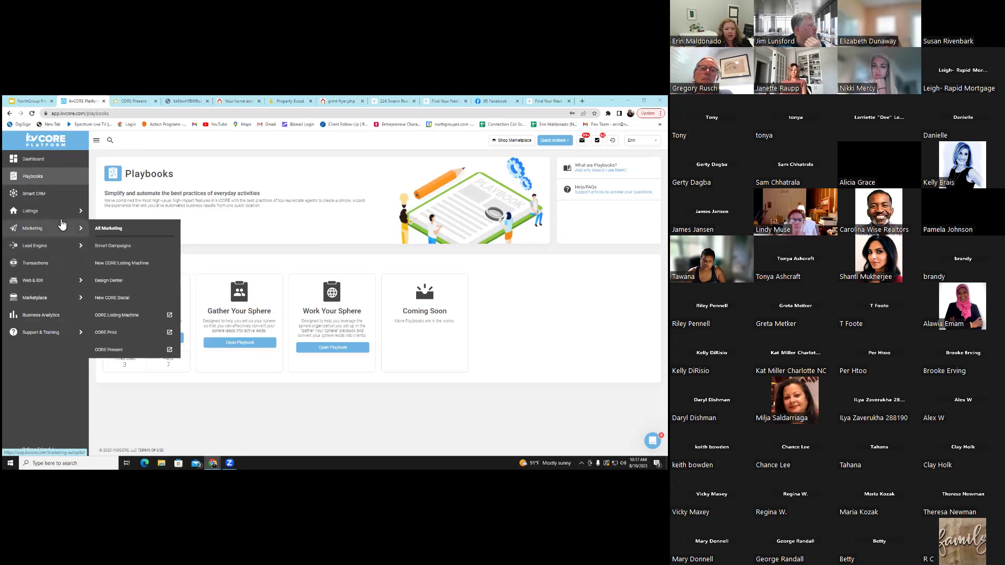
mouse_move(62, 221)
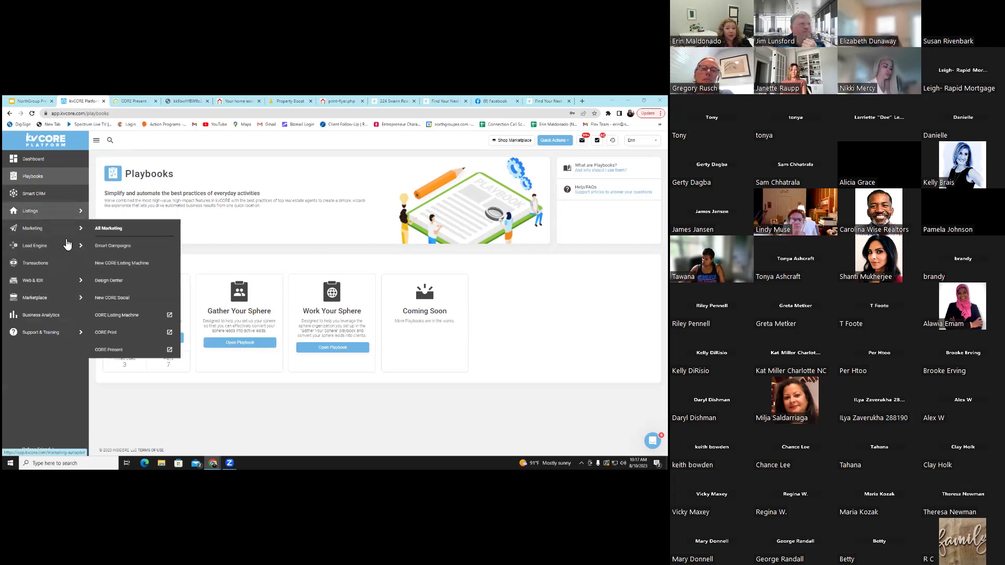